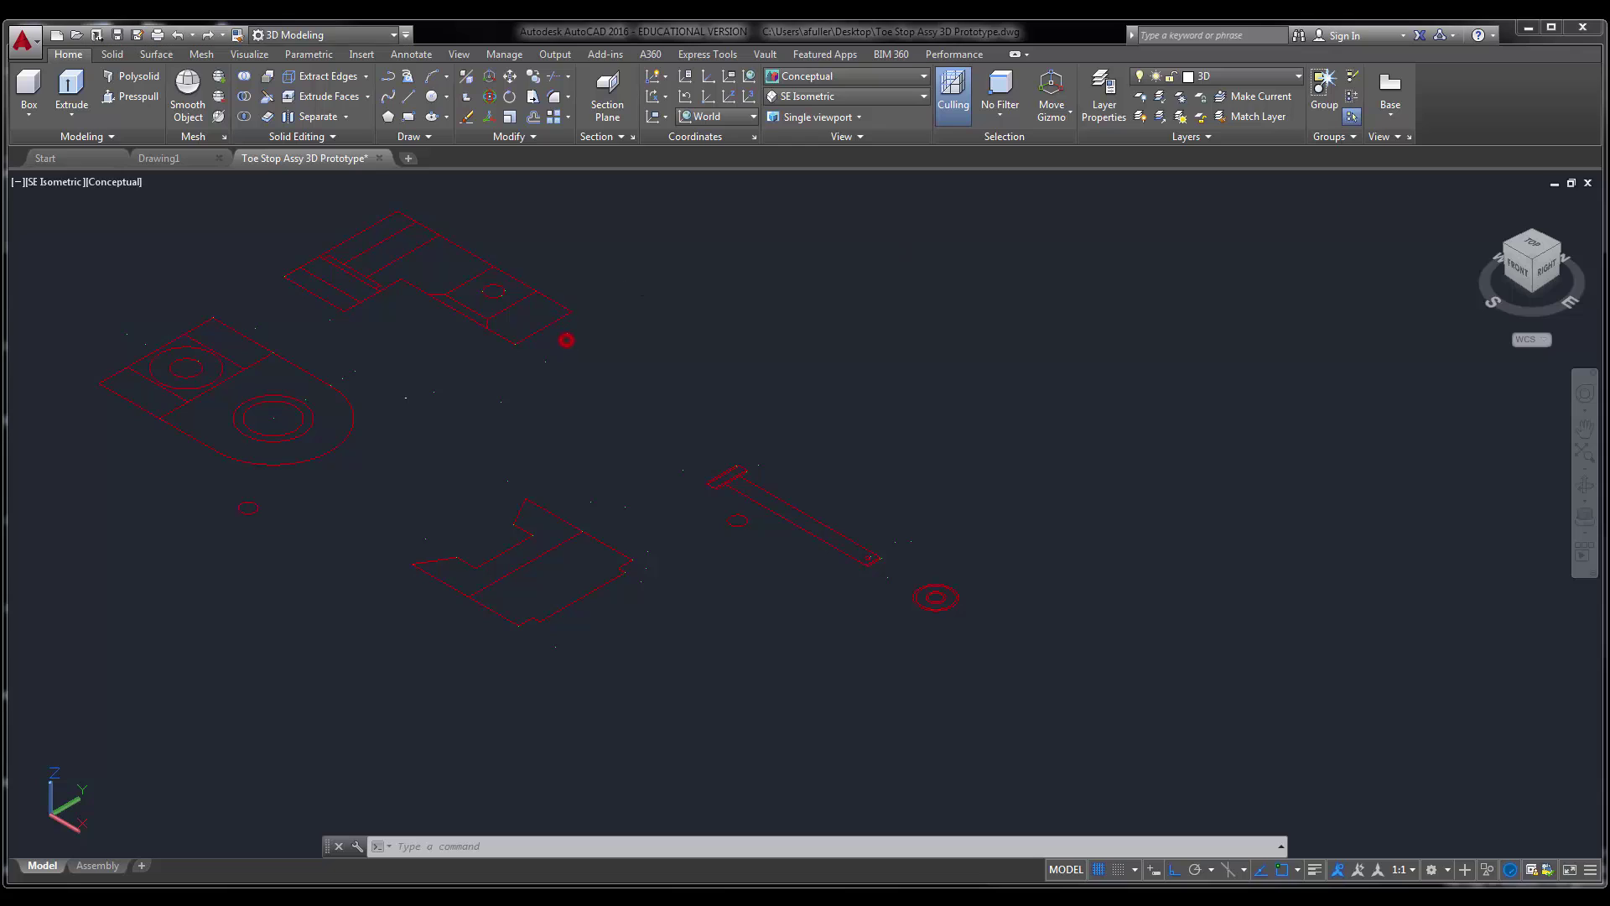
- Select every object in the Toe Stop Assy 3D Prototype drawing with Ctrl+A
key(ctrl+a)
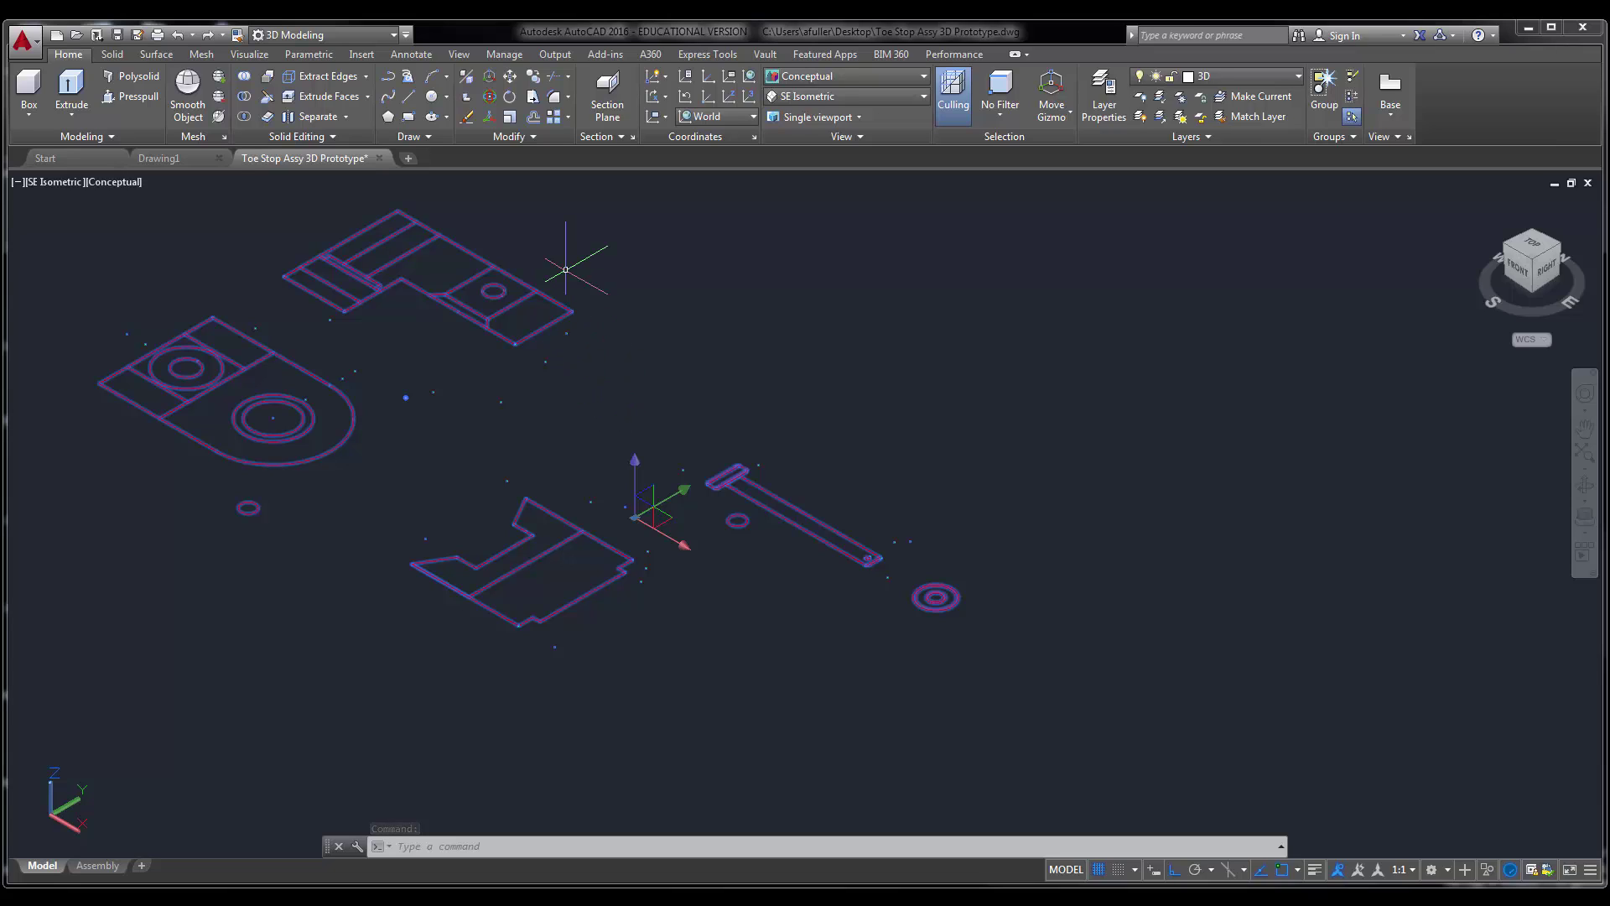
- Explode the selected toe-stop drawing into separate objects
click(534, 139)
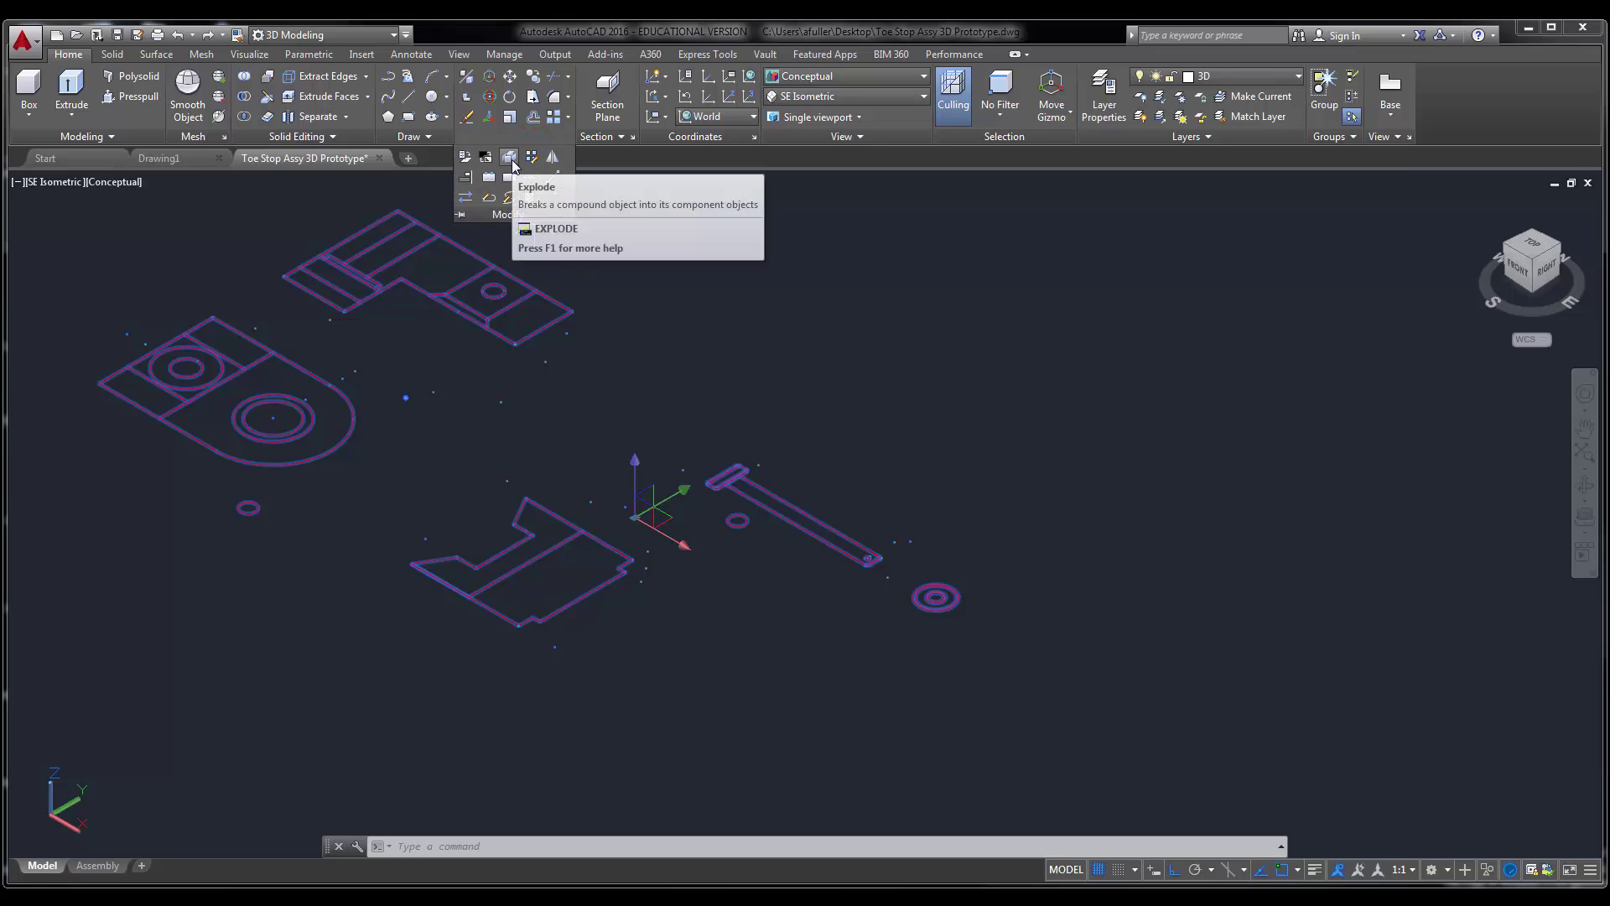
click(510, 158)
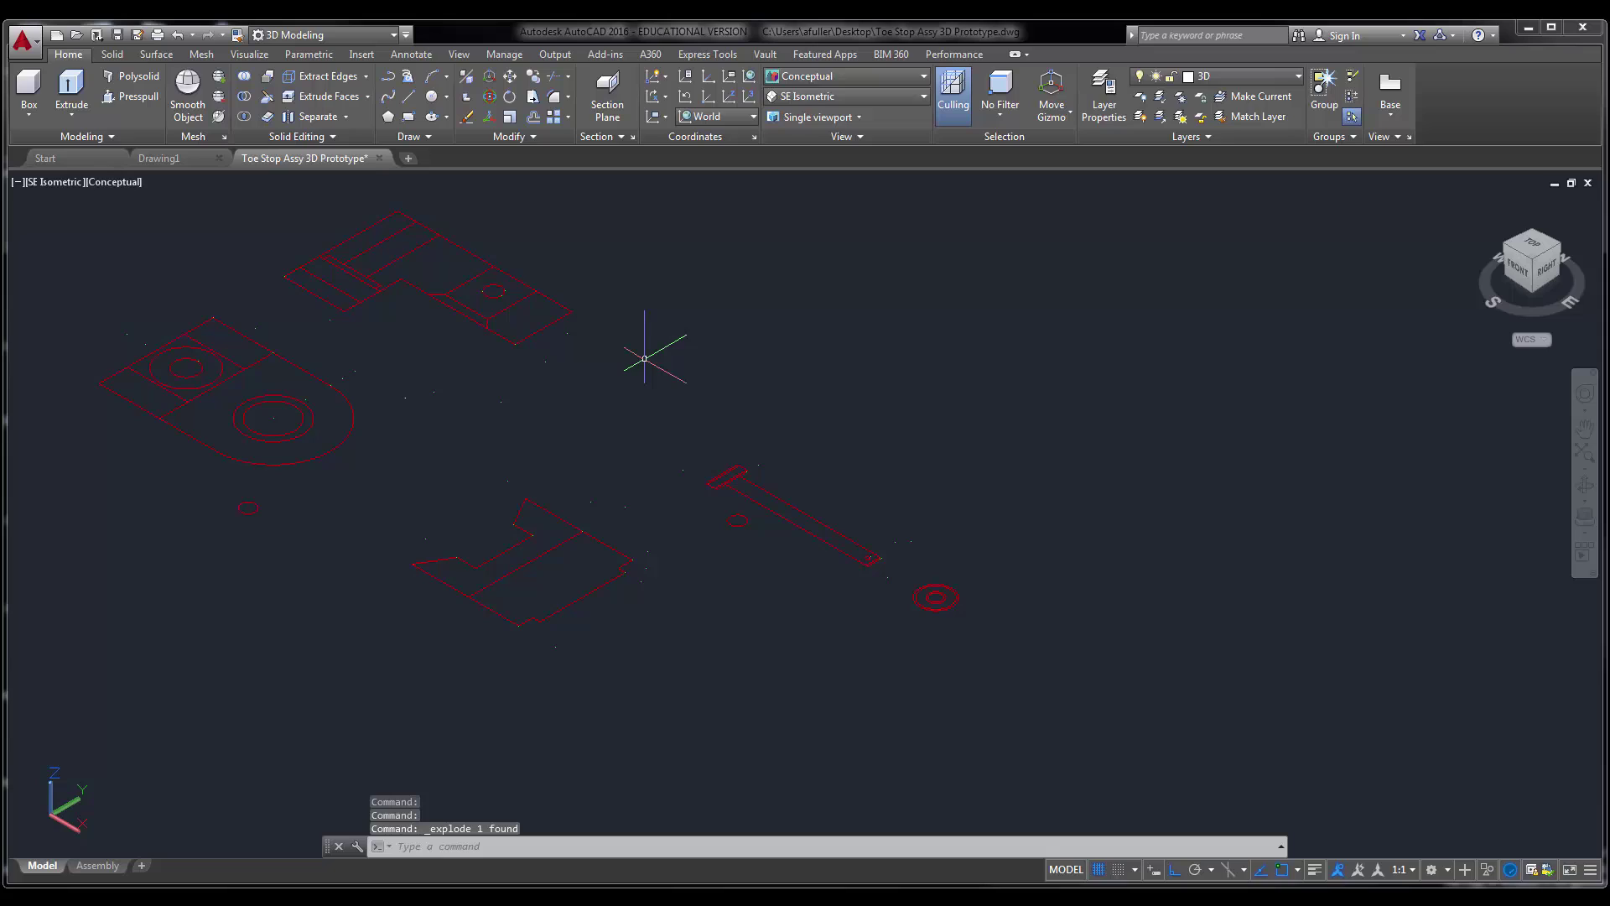
click(558, 369)
click(539, 354)
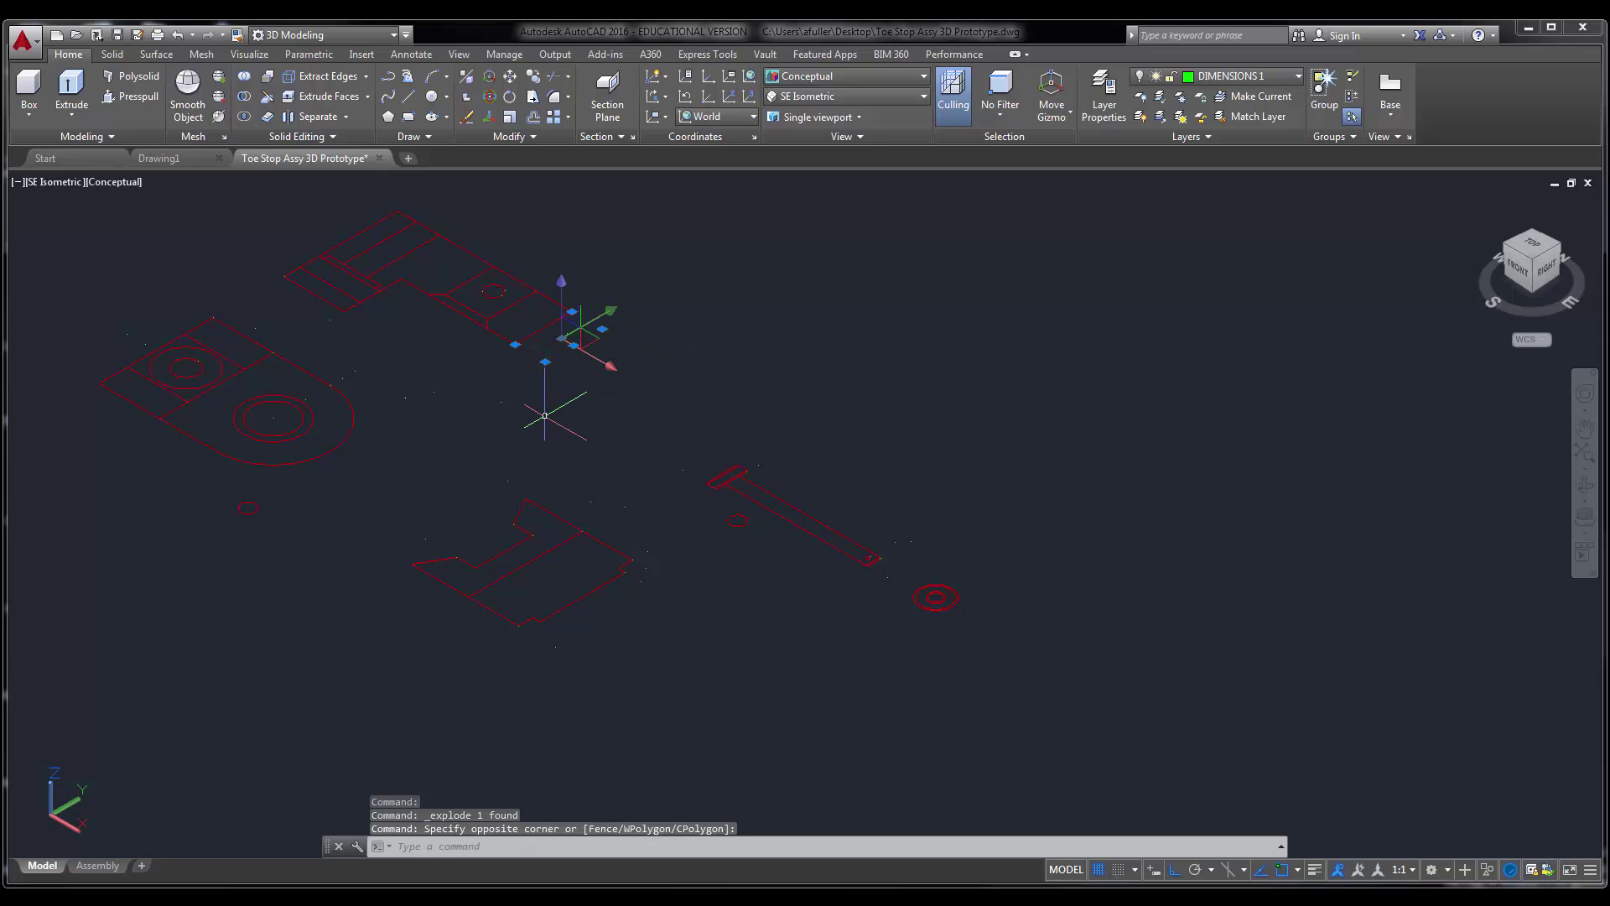
key(Escape)
key(Escape)
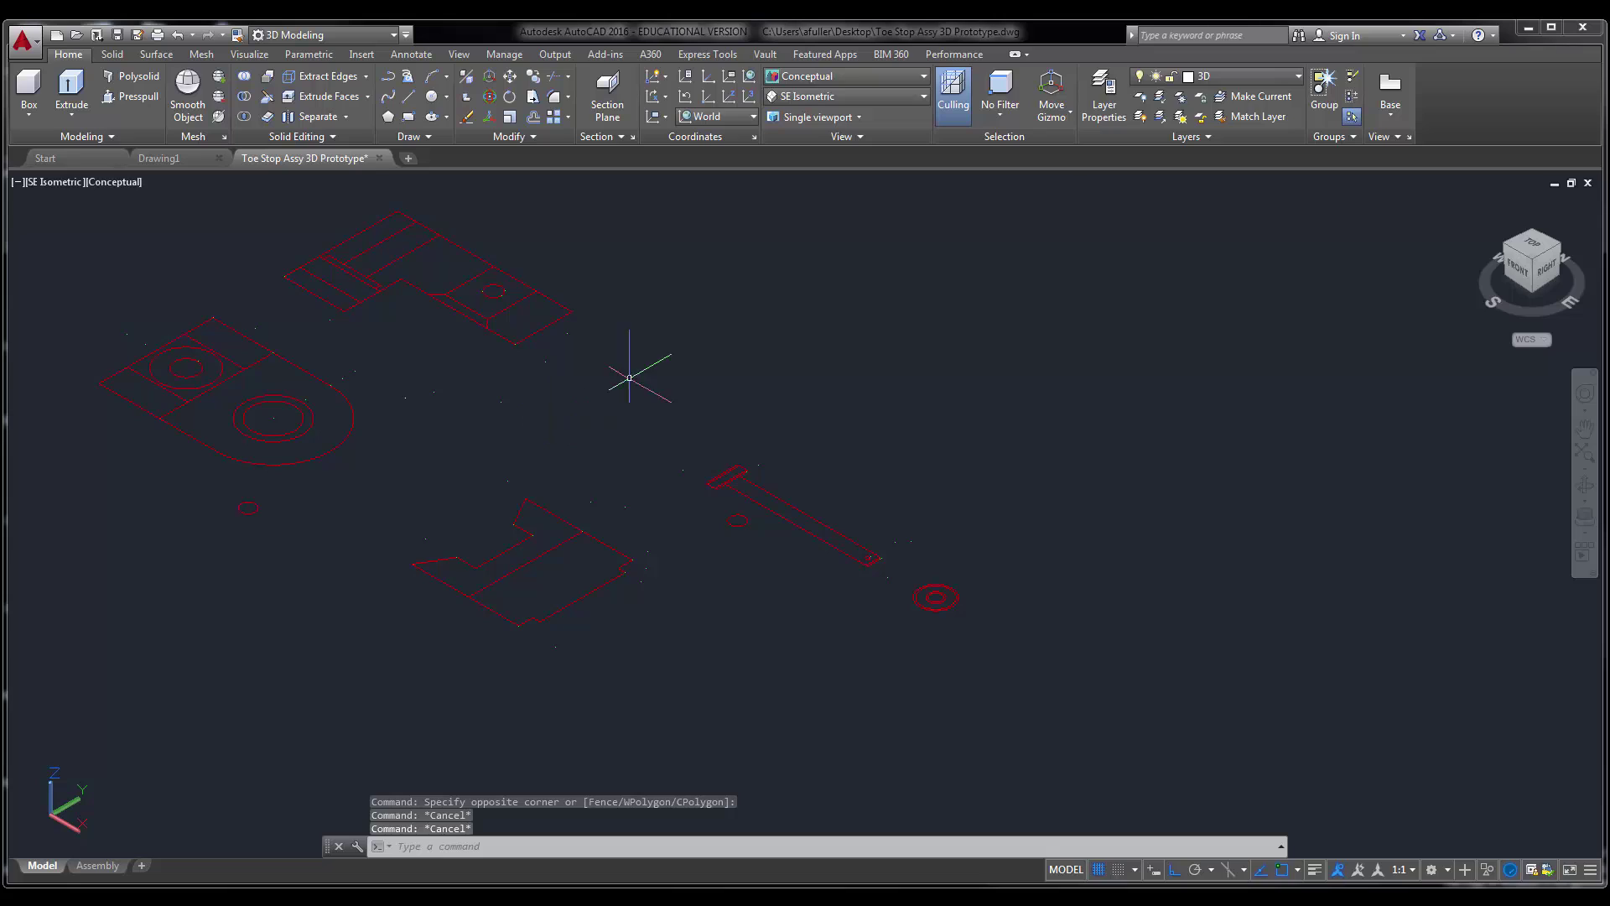
- Turn off the Defpoints layer to clear the stray points
click(1250, 76)
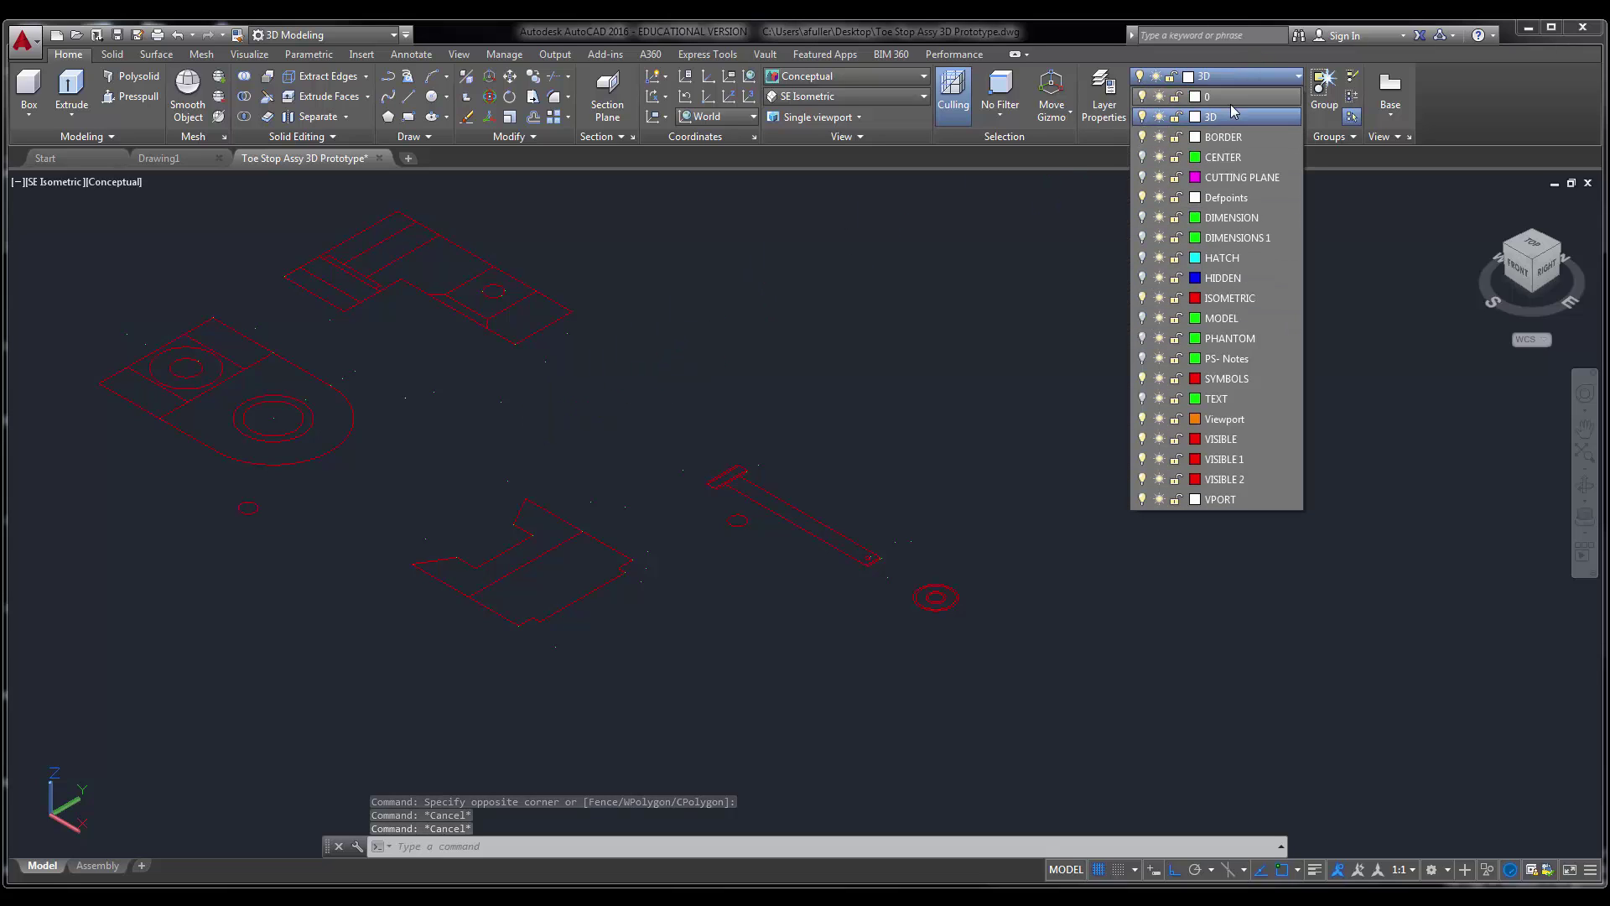
click(1142, 198)
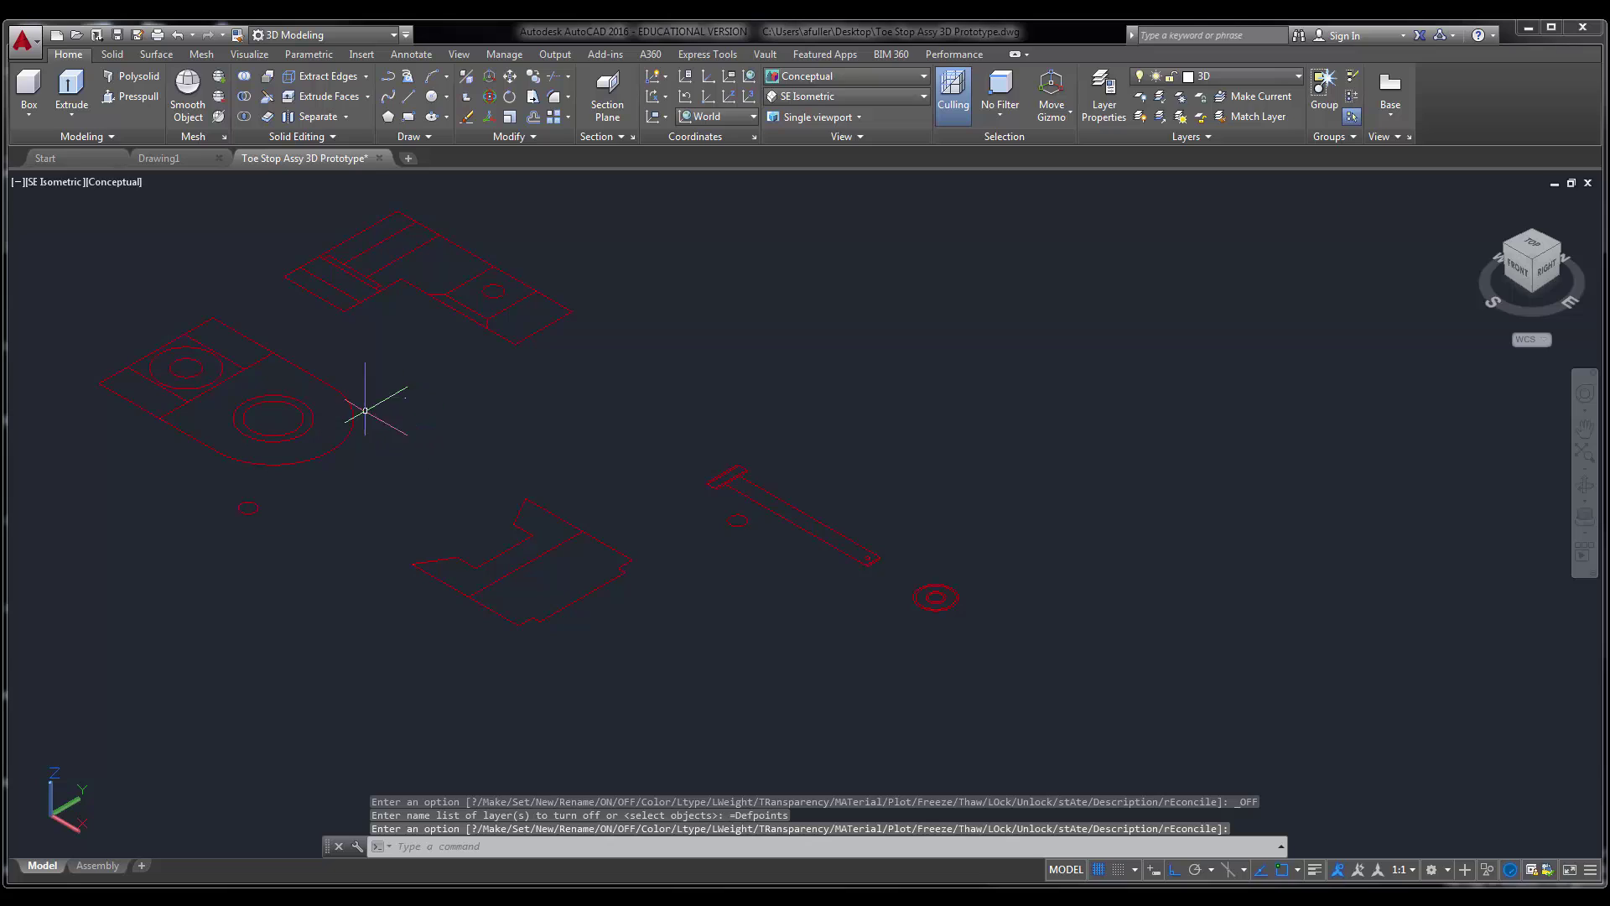
middle_drag(325, 421, 331, 422)
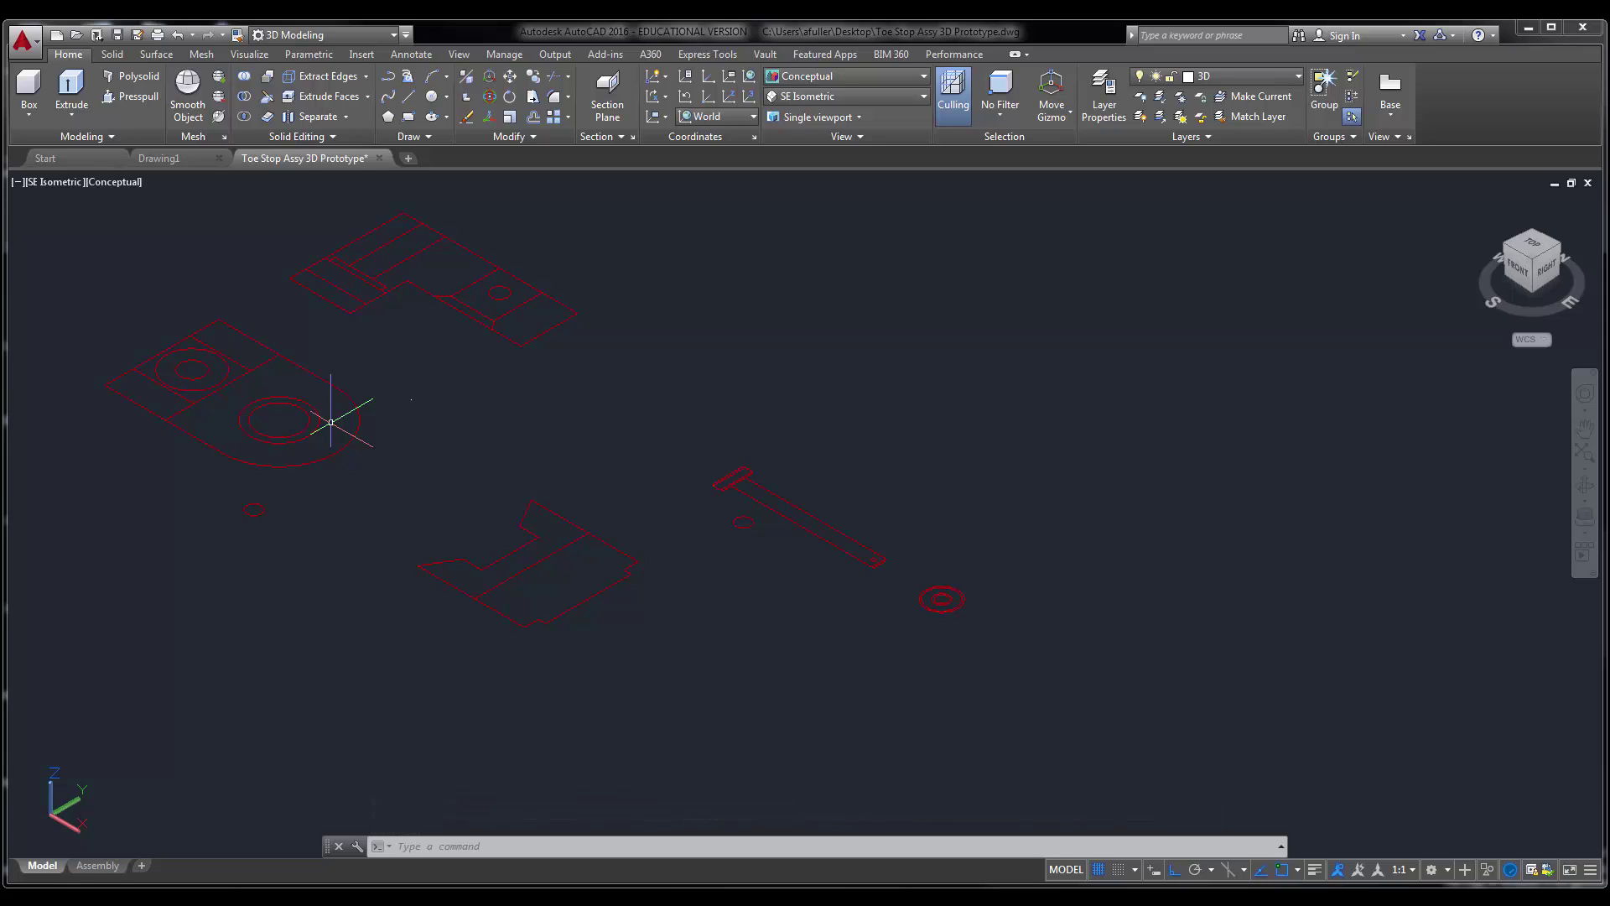
- Delete the circles and slot lines inside the rounded plate, leaving just its boundary
middle_drag(332, 422, 459, 436)
click(452, 451)
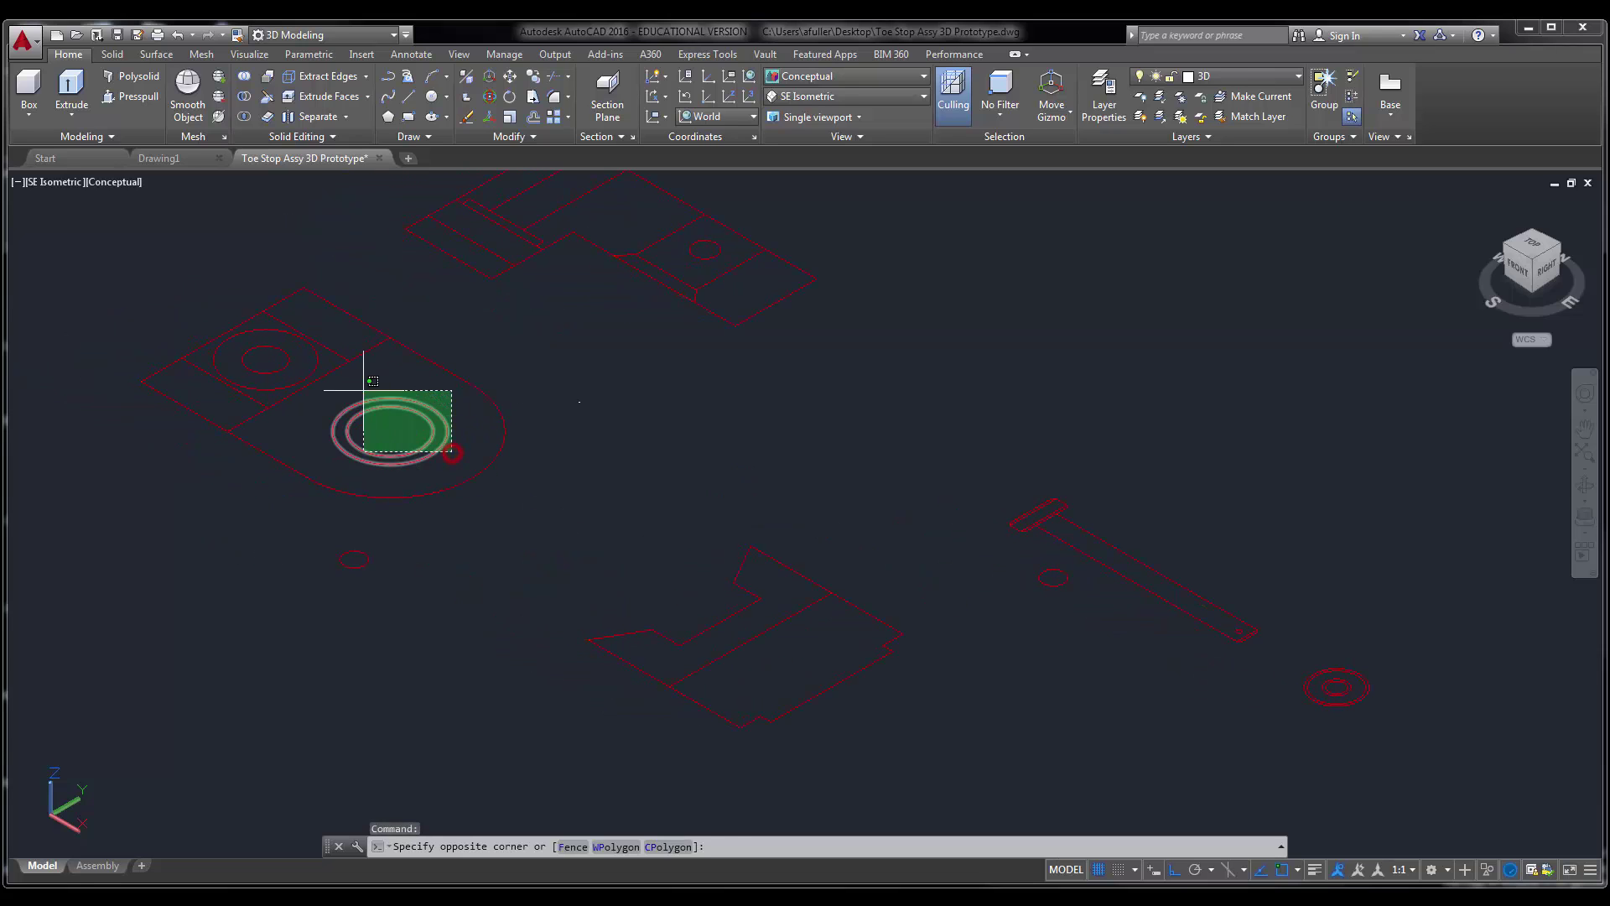
click(352, 373)
click(355, 383)
click(277, 327)
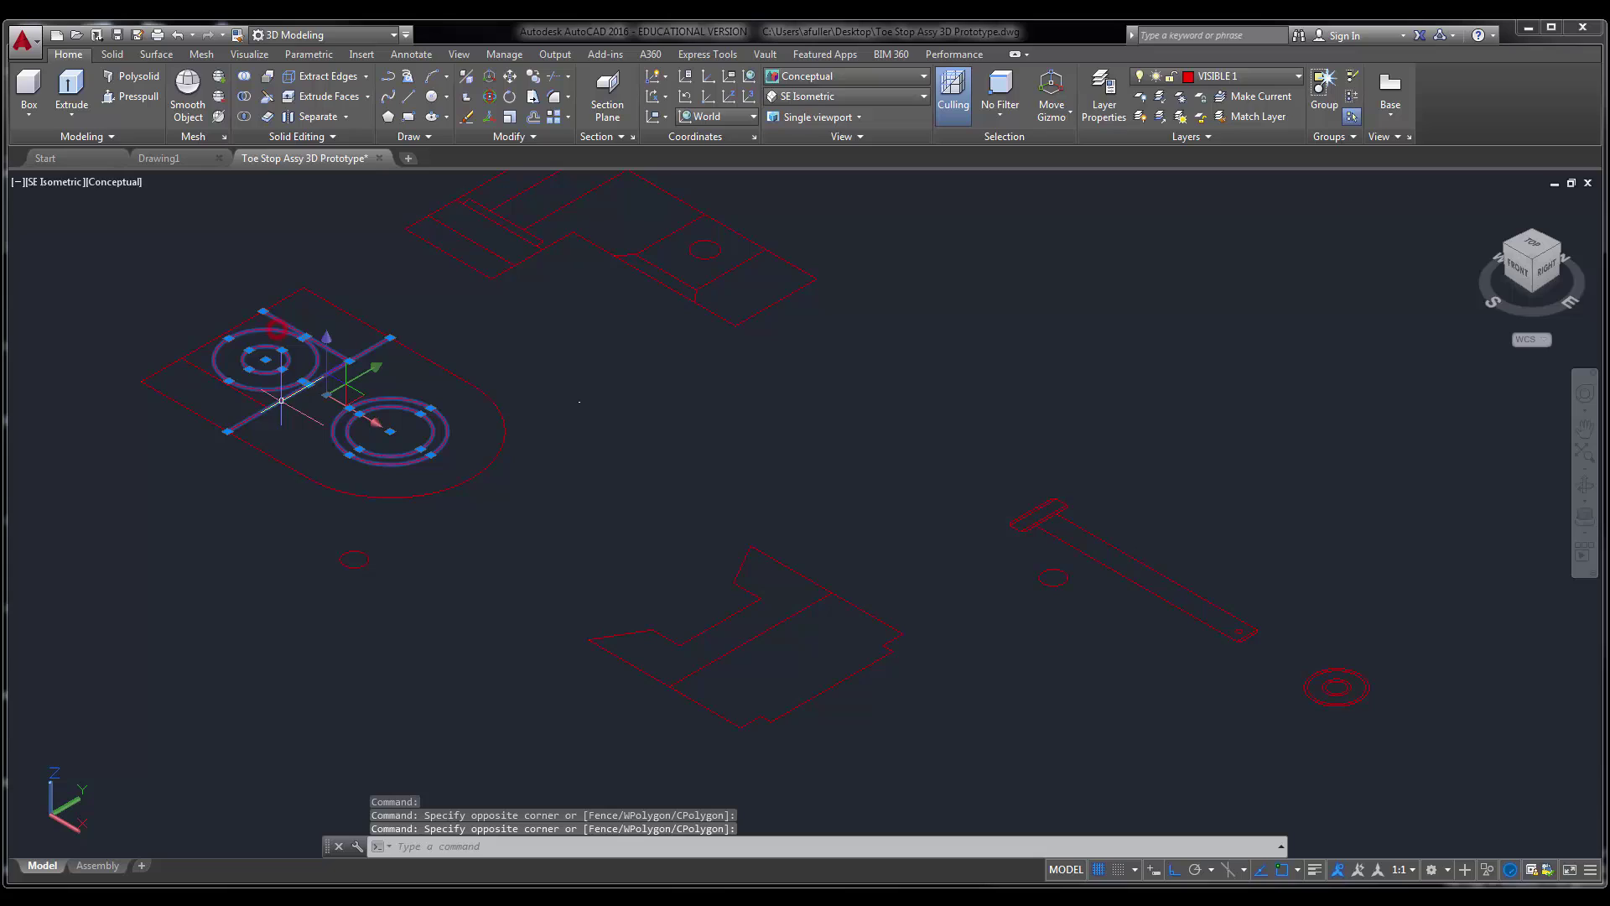
click(282, 423)
click(179, 337)
key(Delete)
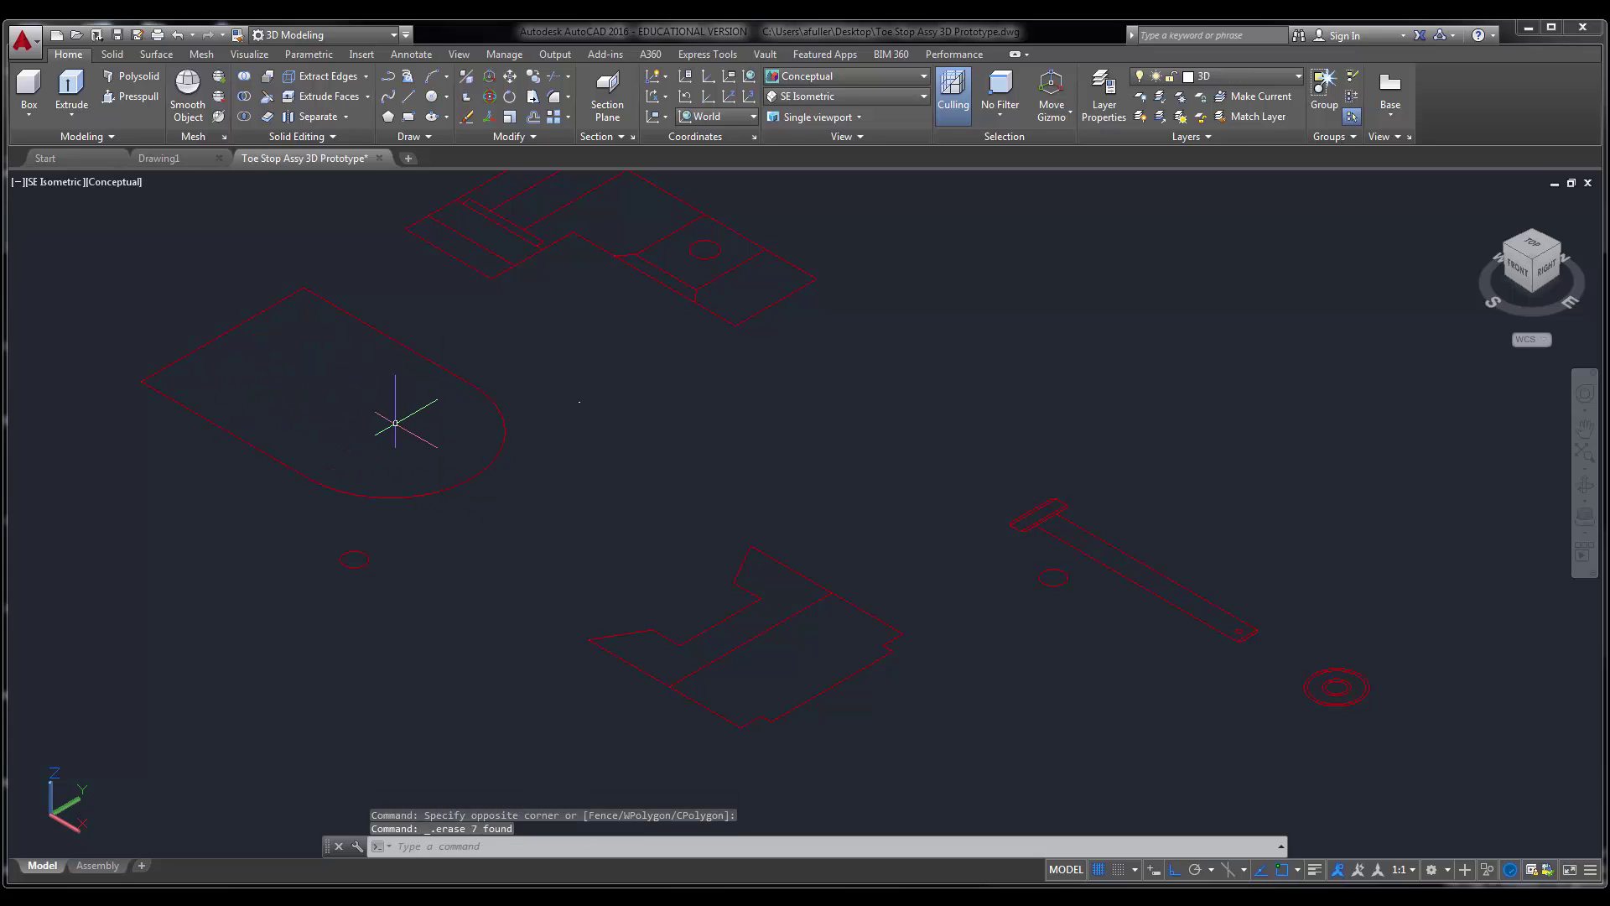
middle_drag(395, 424, 372, 427)
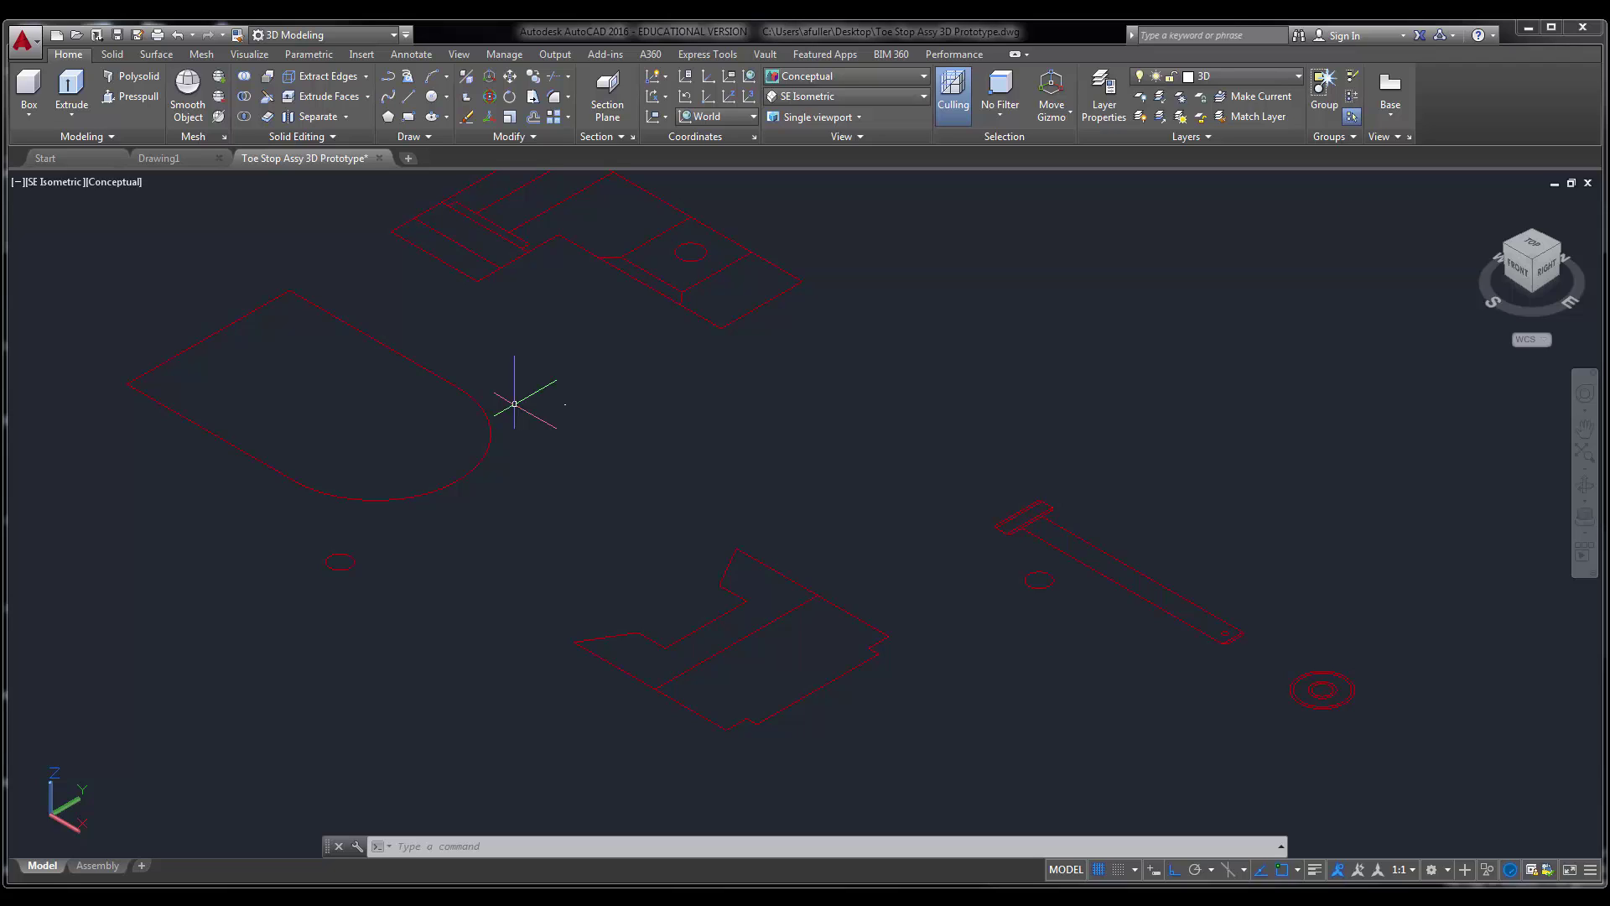
middle_drag(527, 402, 519, 411)
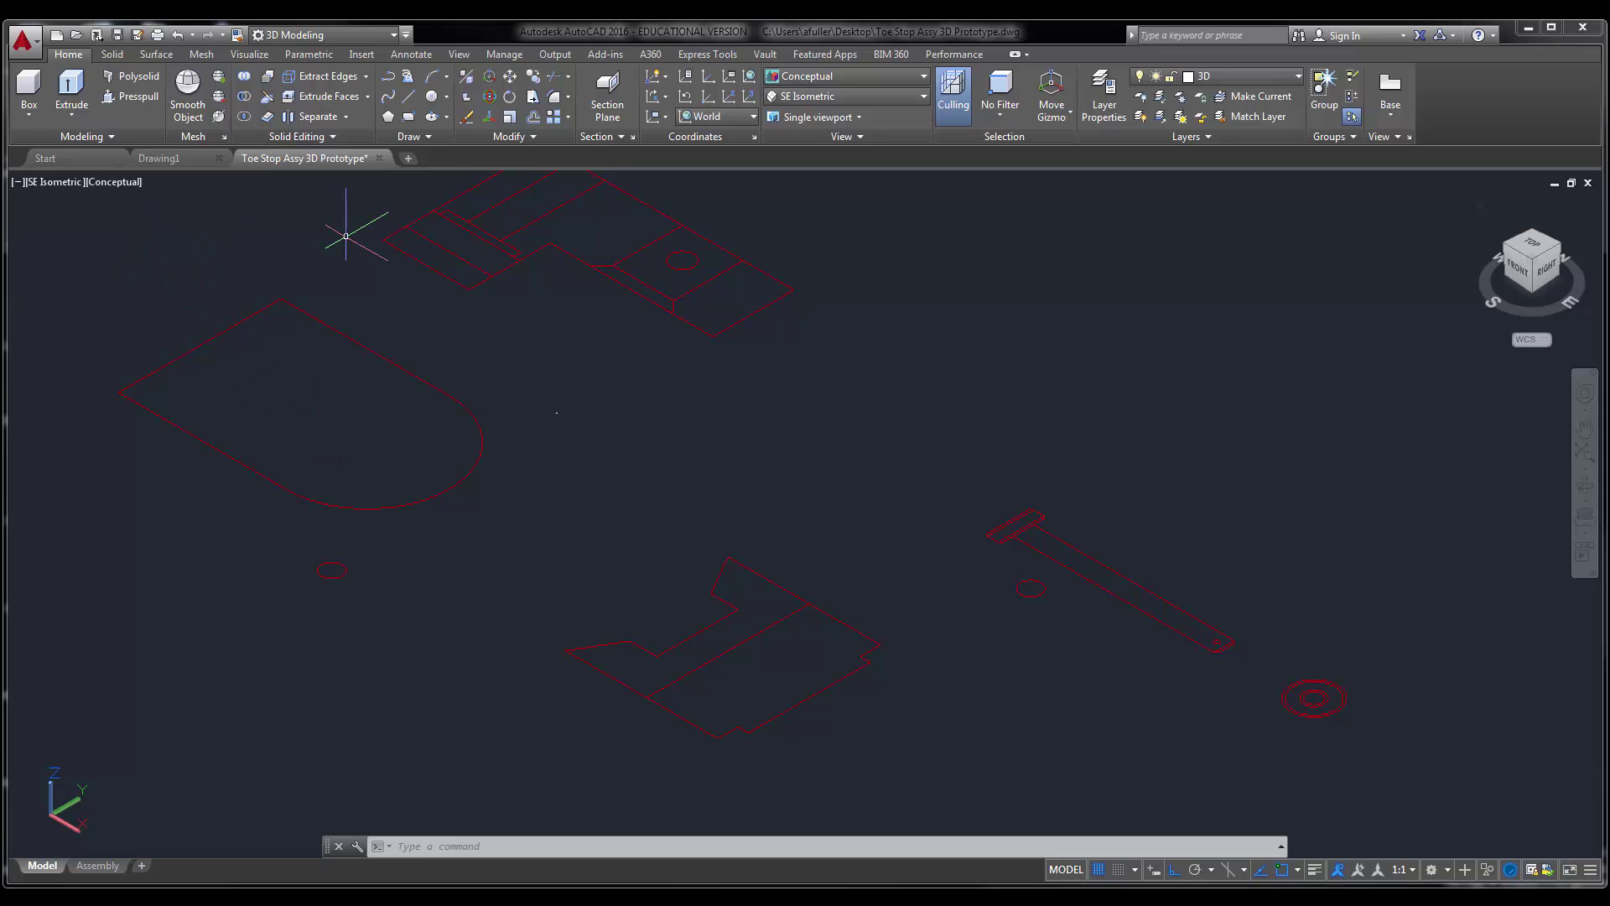
- Convert the rounded plate's four outline edges into a region
click(428, 137)
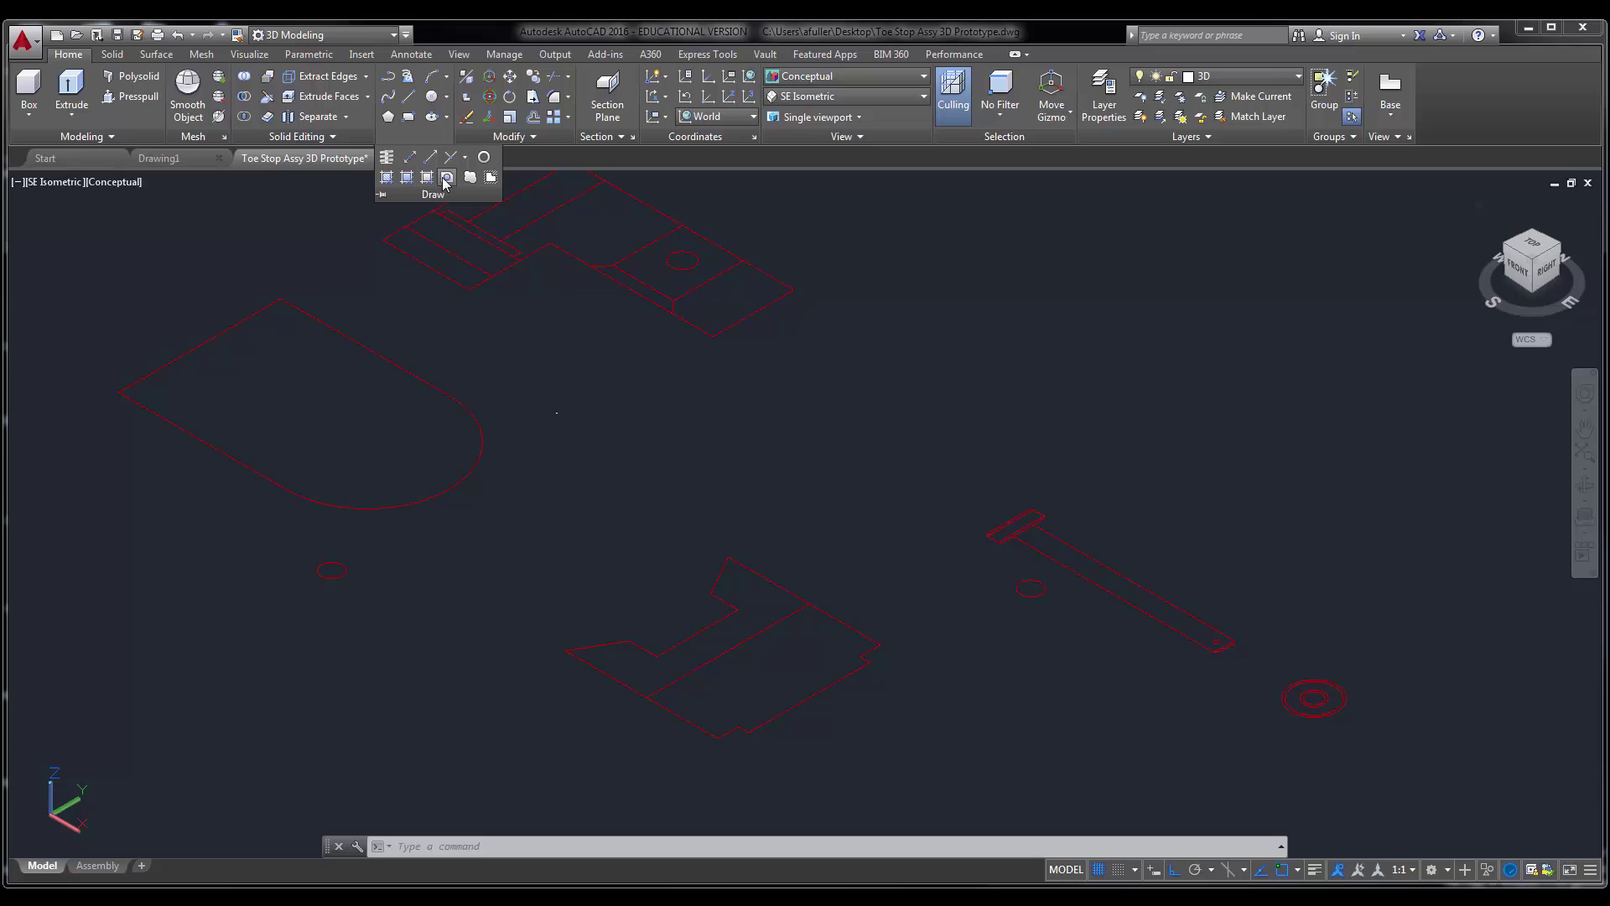
click(447, 177)
click(503, 504)
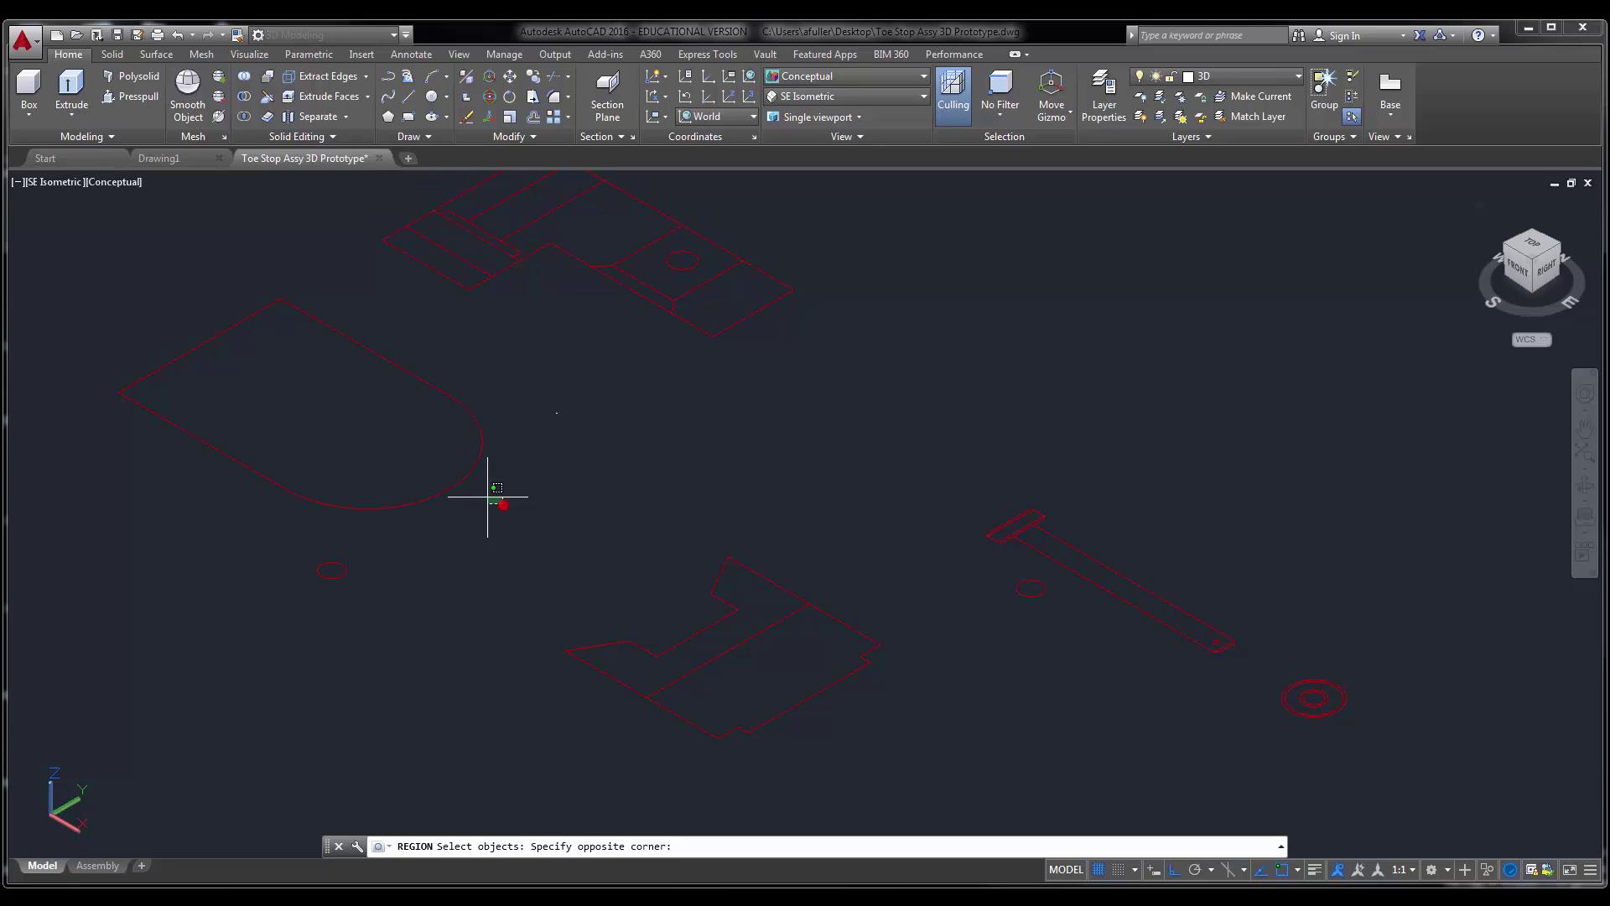
click(170, 337)
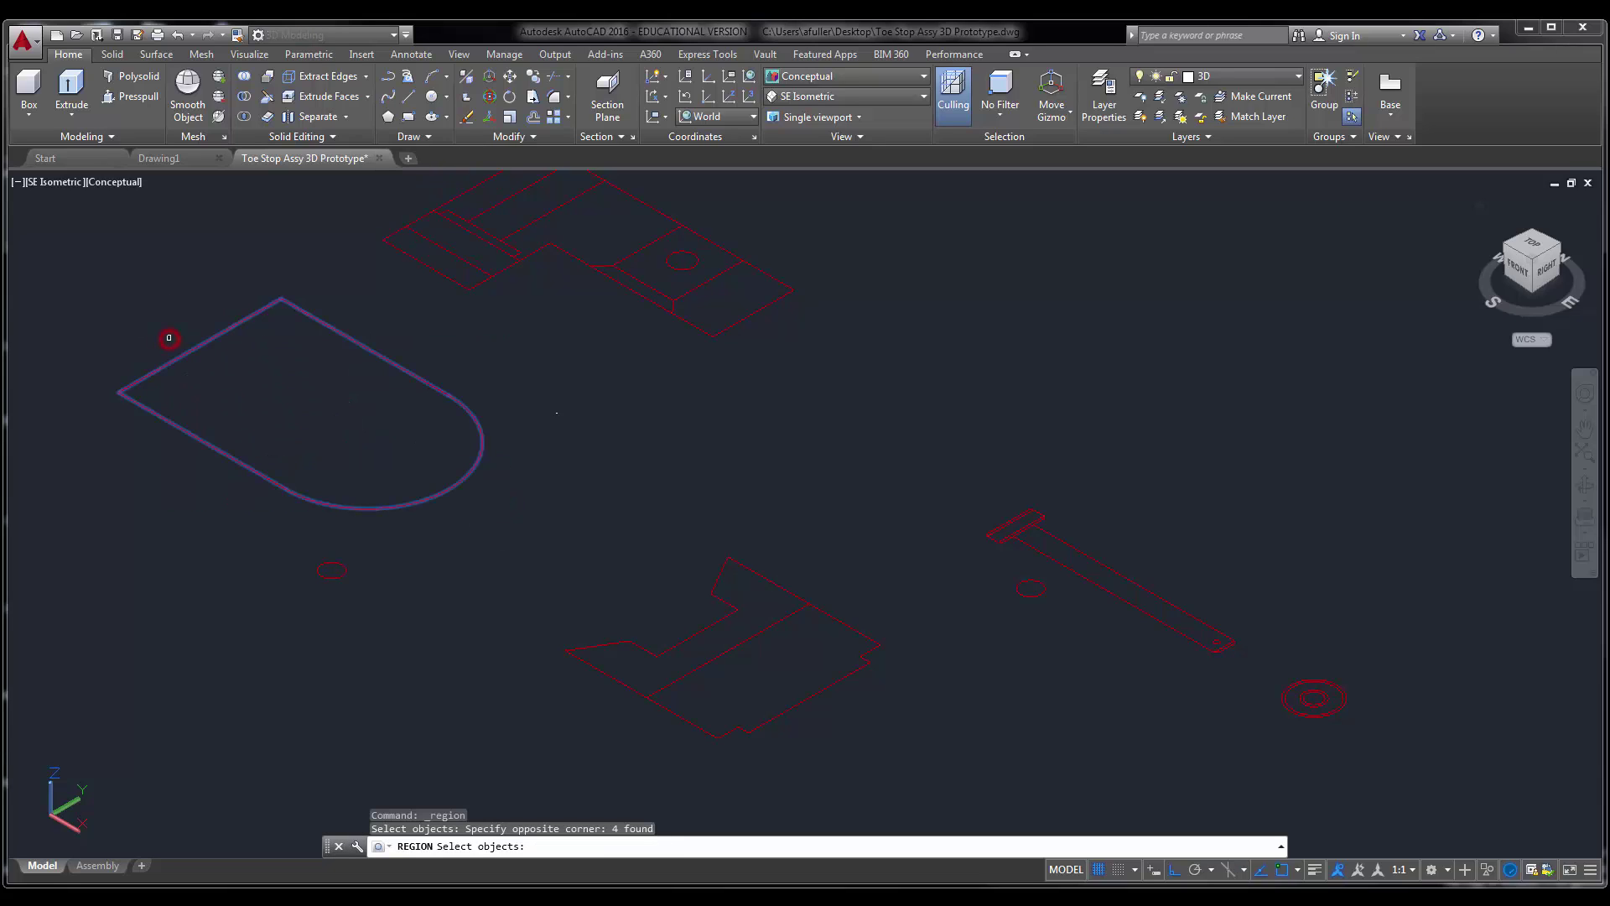
key(Return)
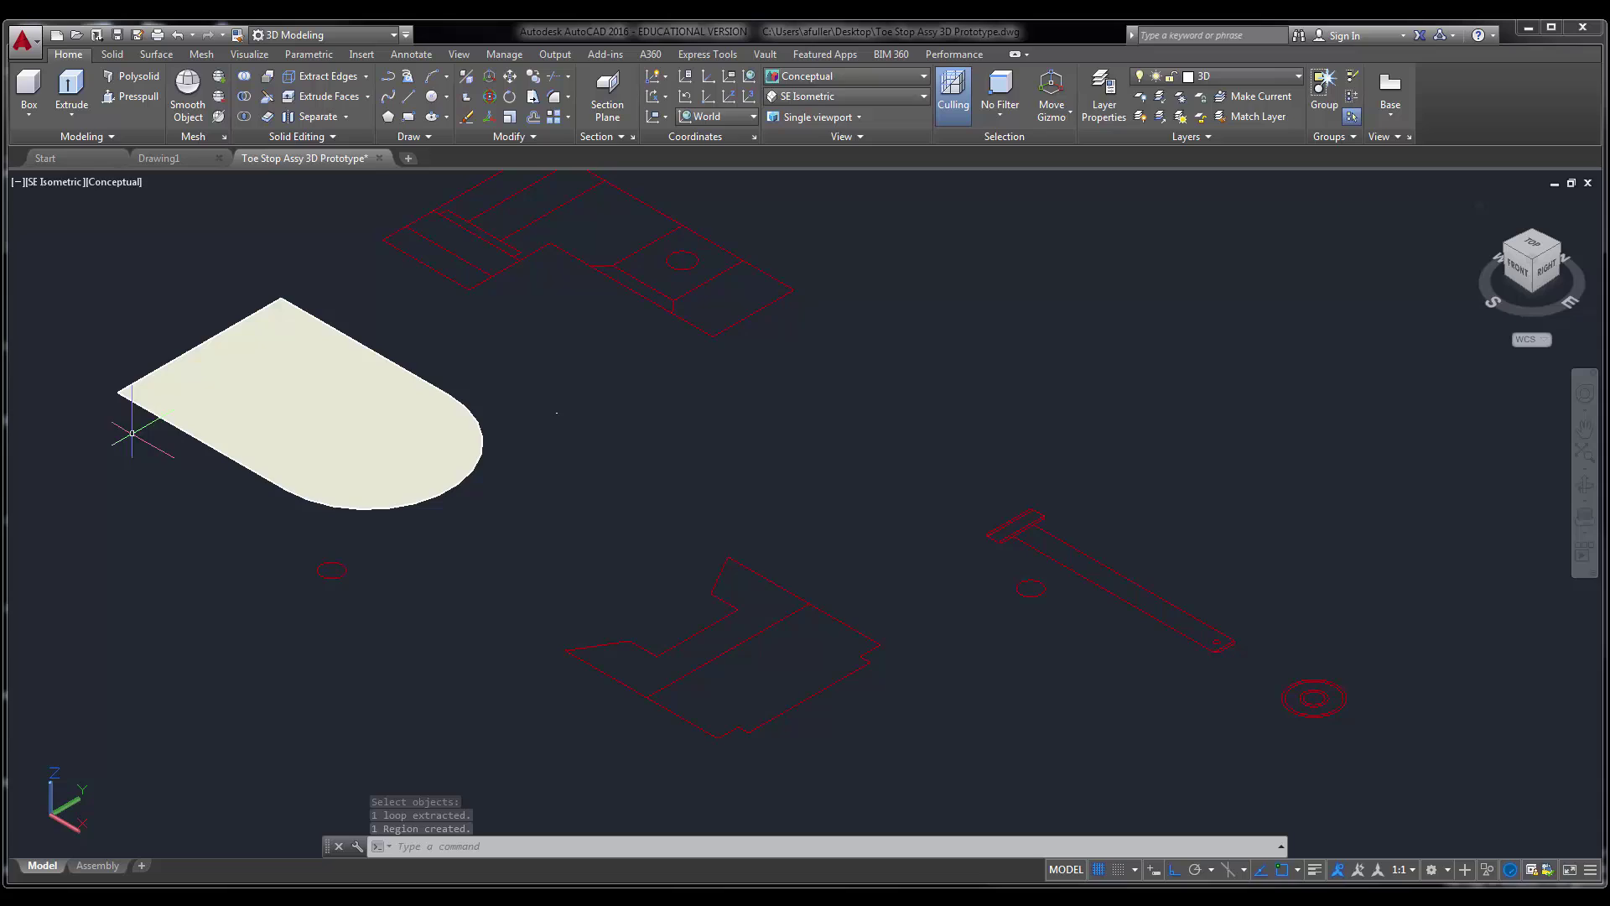
- Extrude the plate region into a solid 2 units tall
click(70, 88)
click(196, 362)
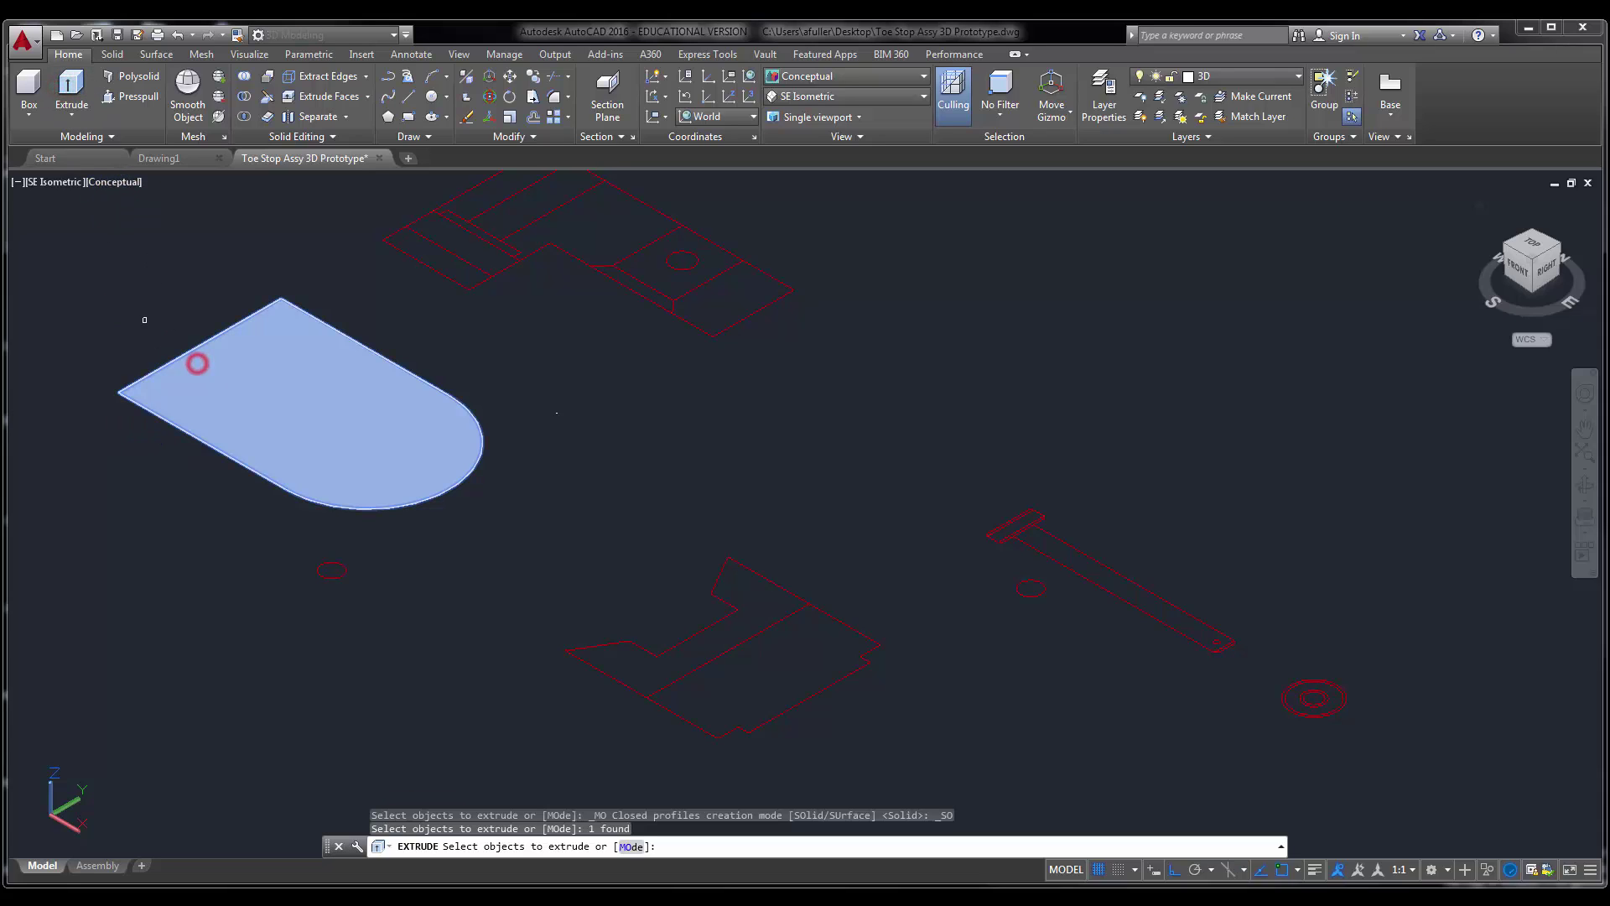
right_click(143, 317)
click(175, 331)
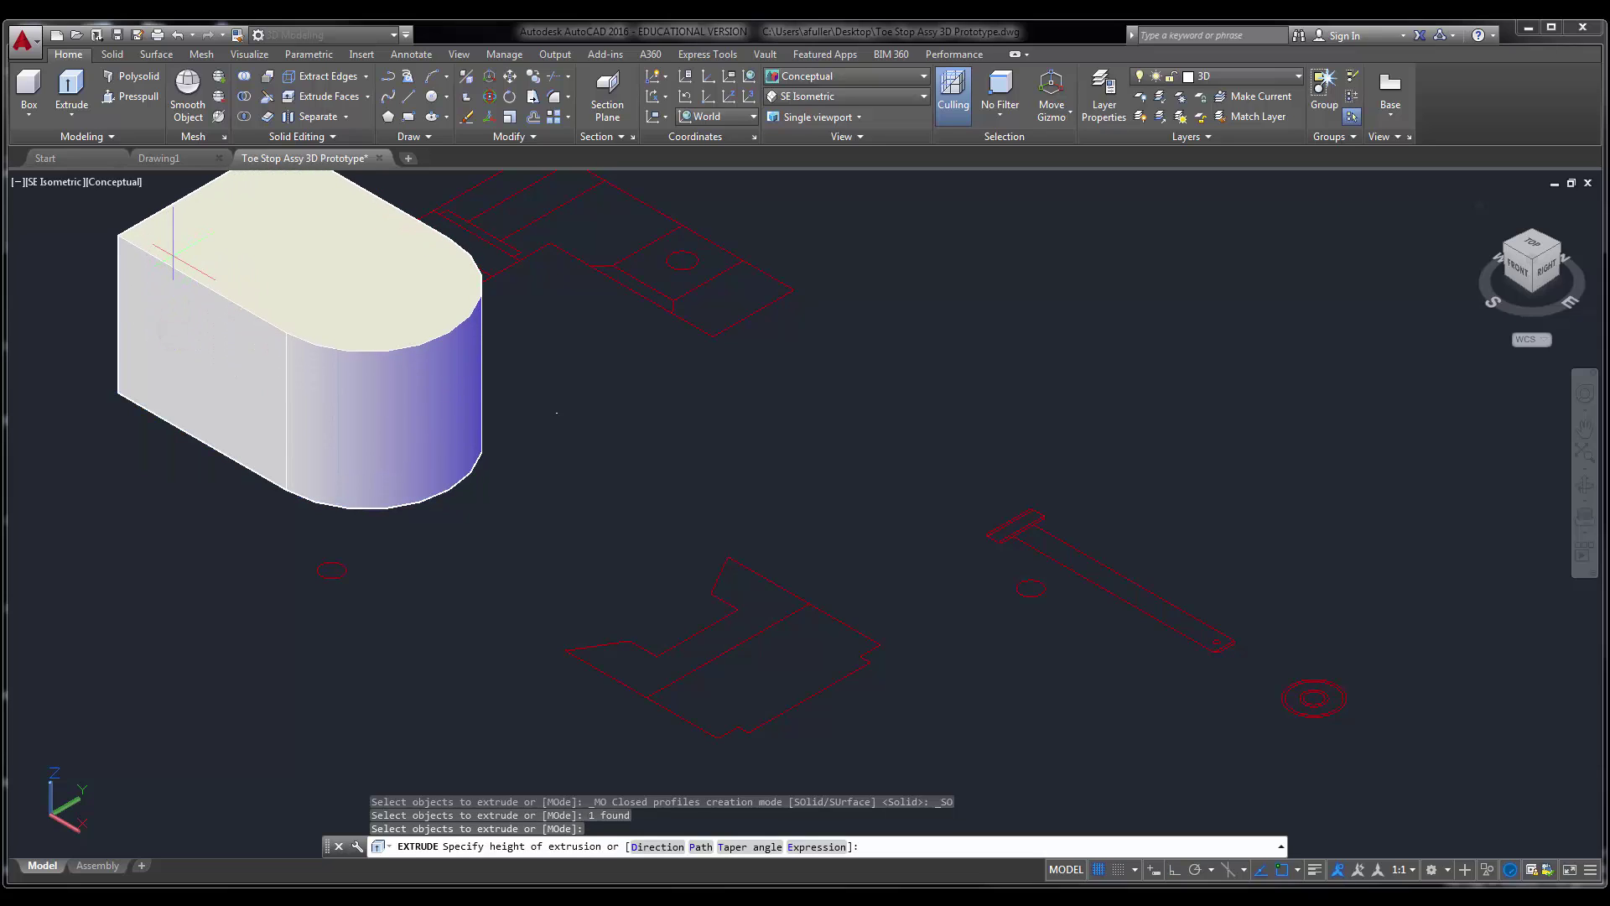
key(Return)
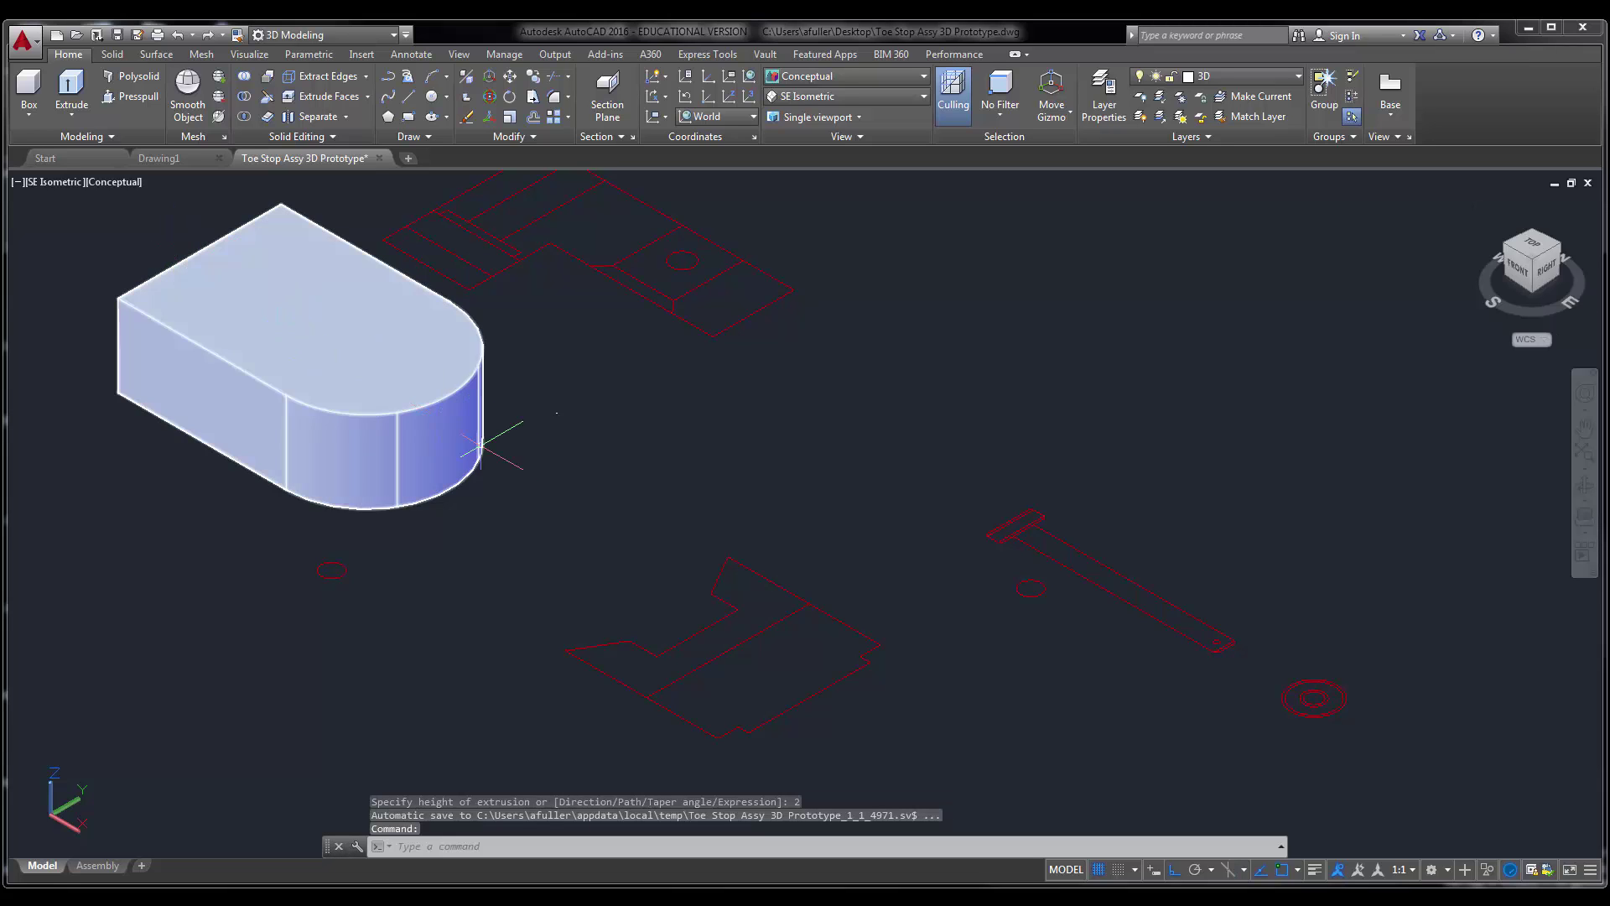
middle_drag(485, 464, 350, 406)
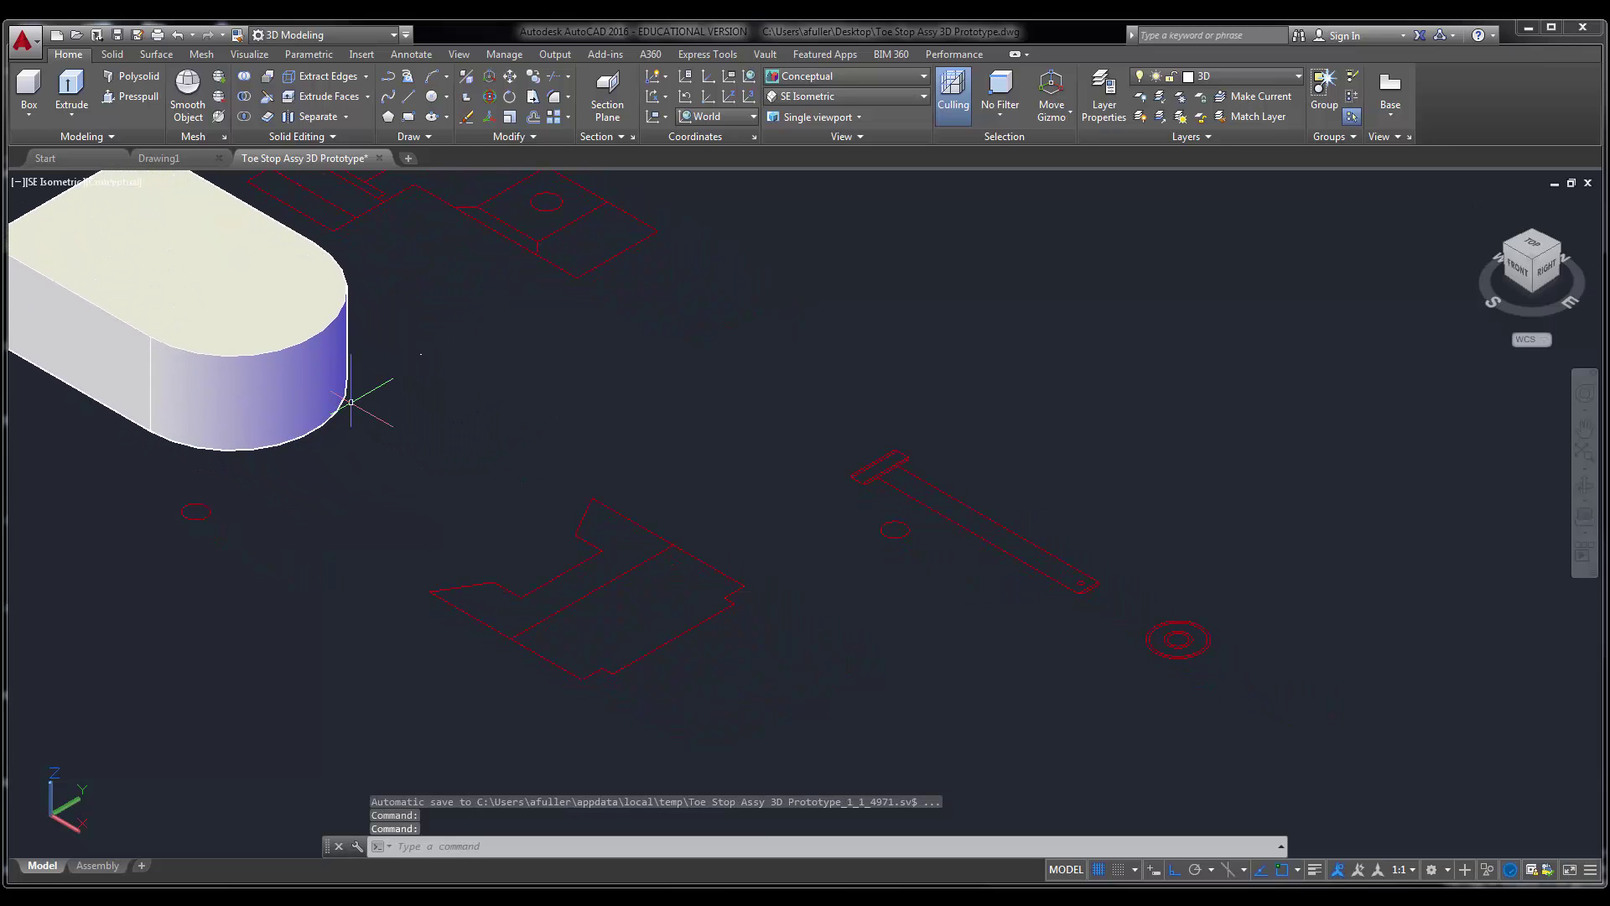
middle_drag(416, 471, 374, 425)
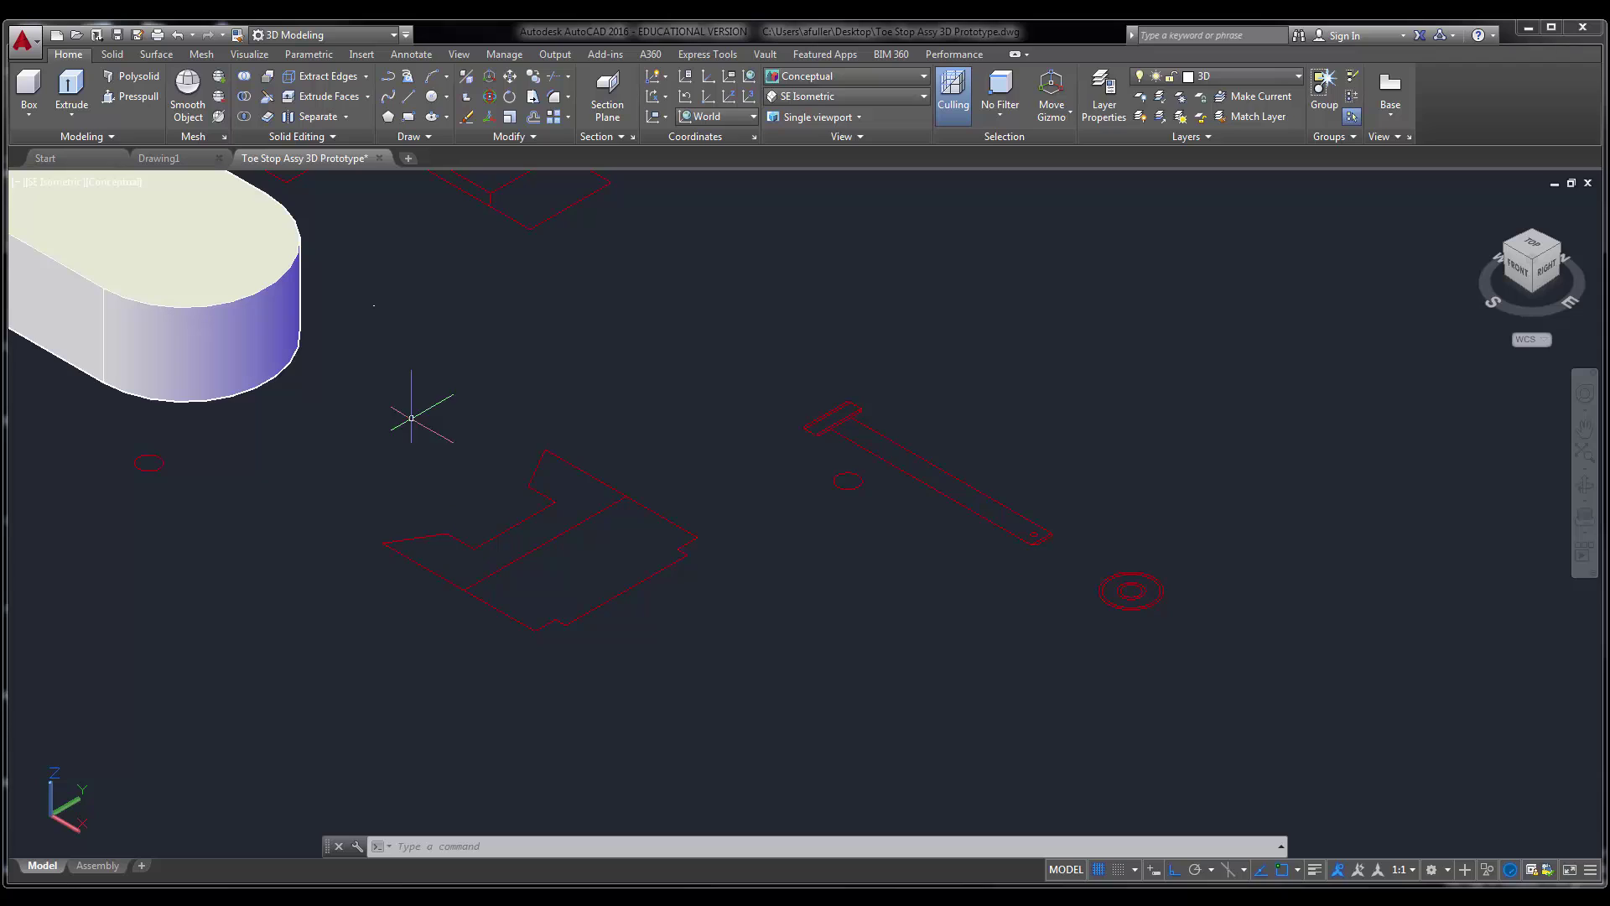
- Press-pull the notched outline up 2.125 units into a second solid
click(295, 312)
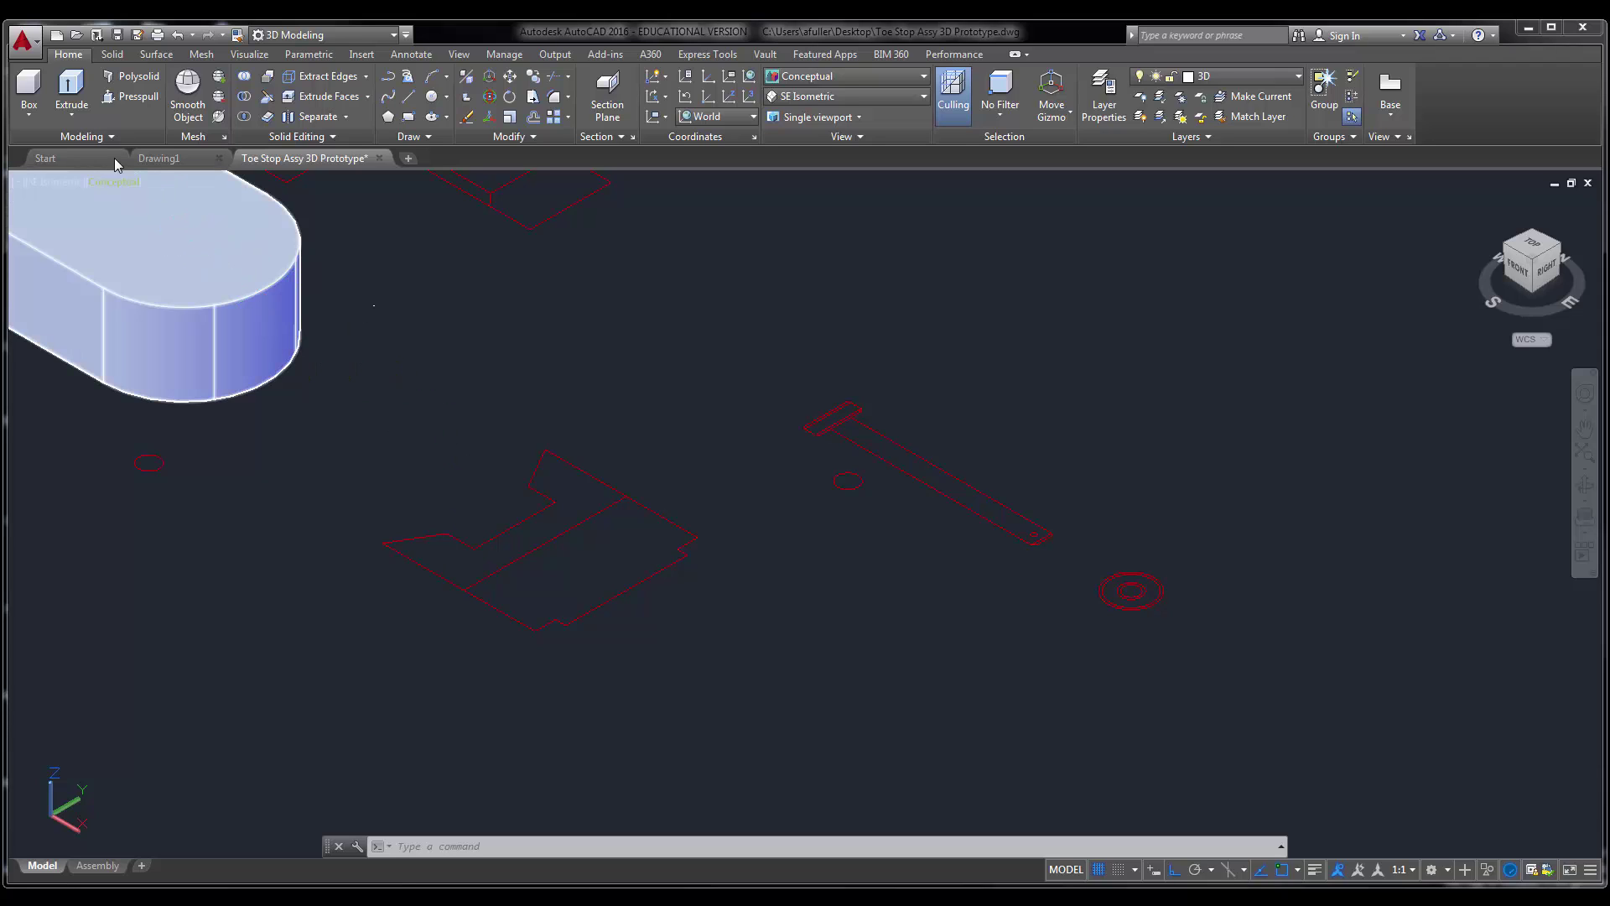
click(133, 103)
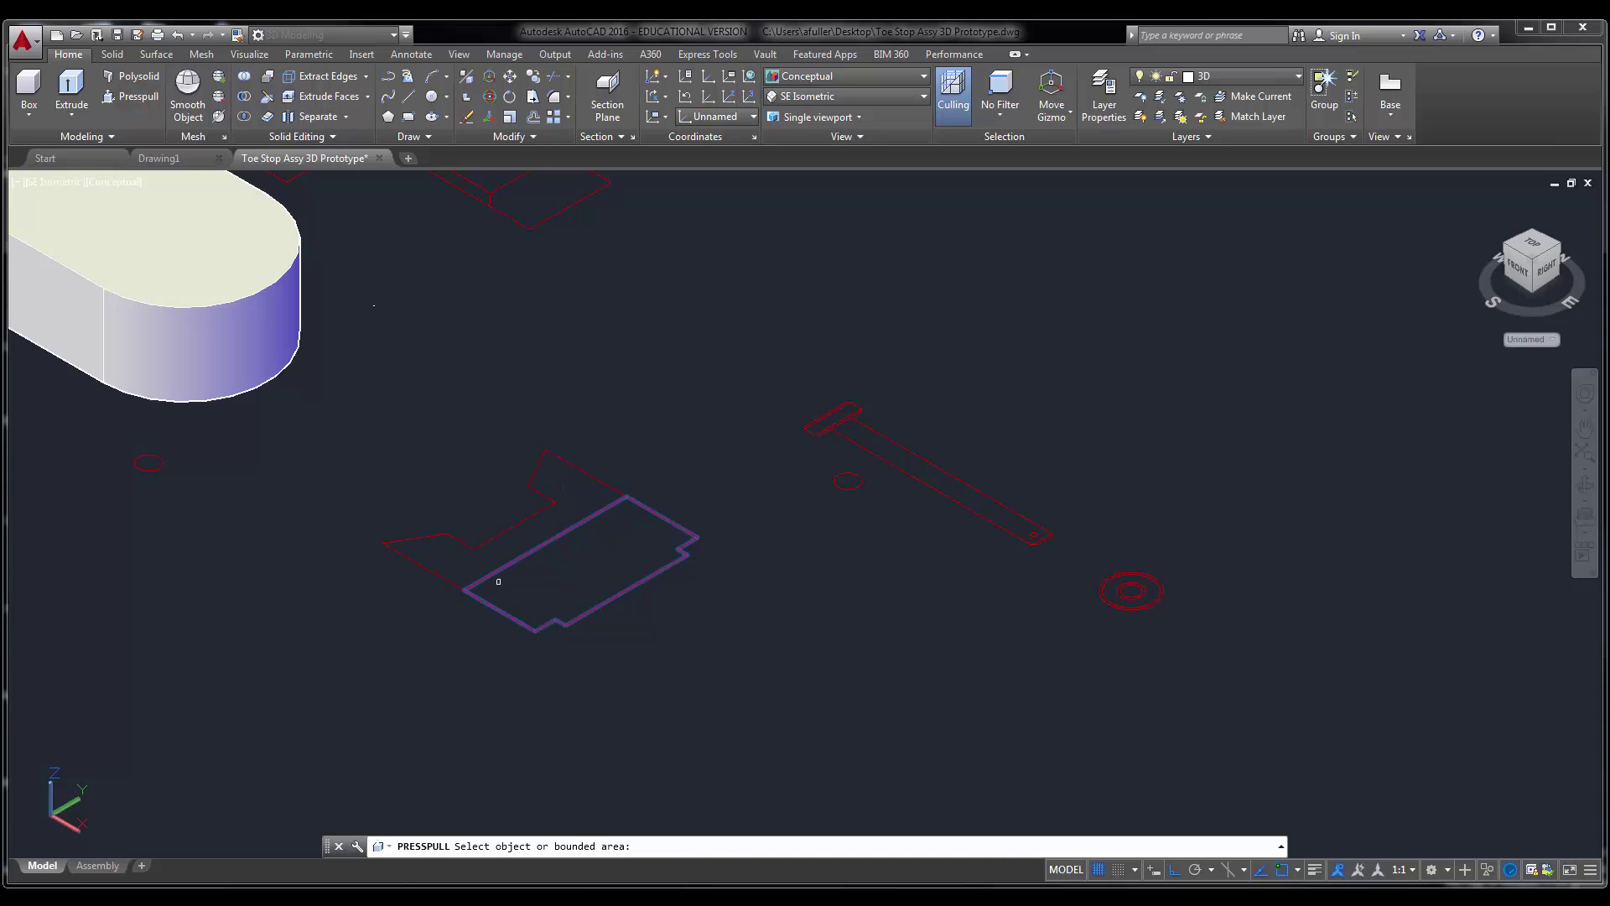
click(544, 527)
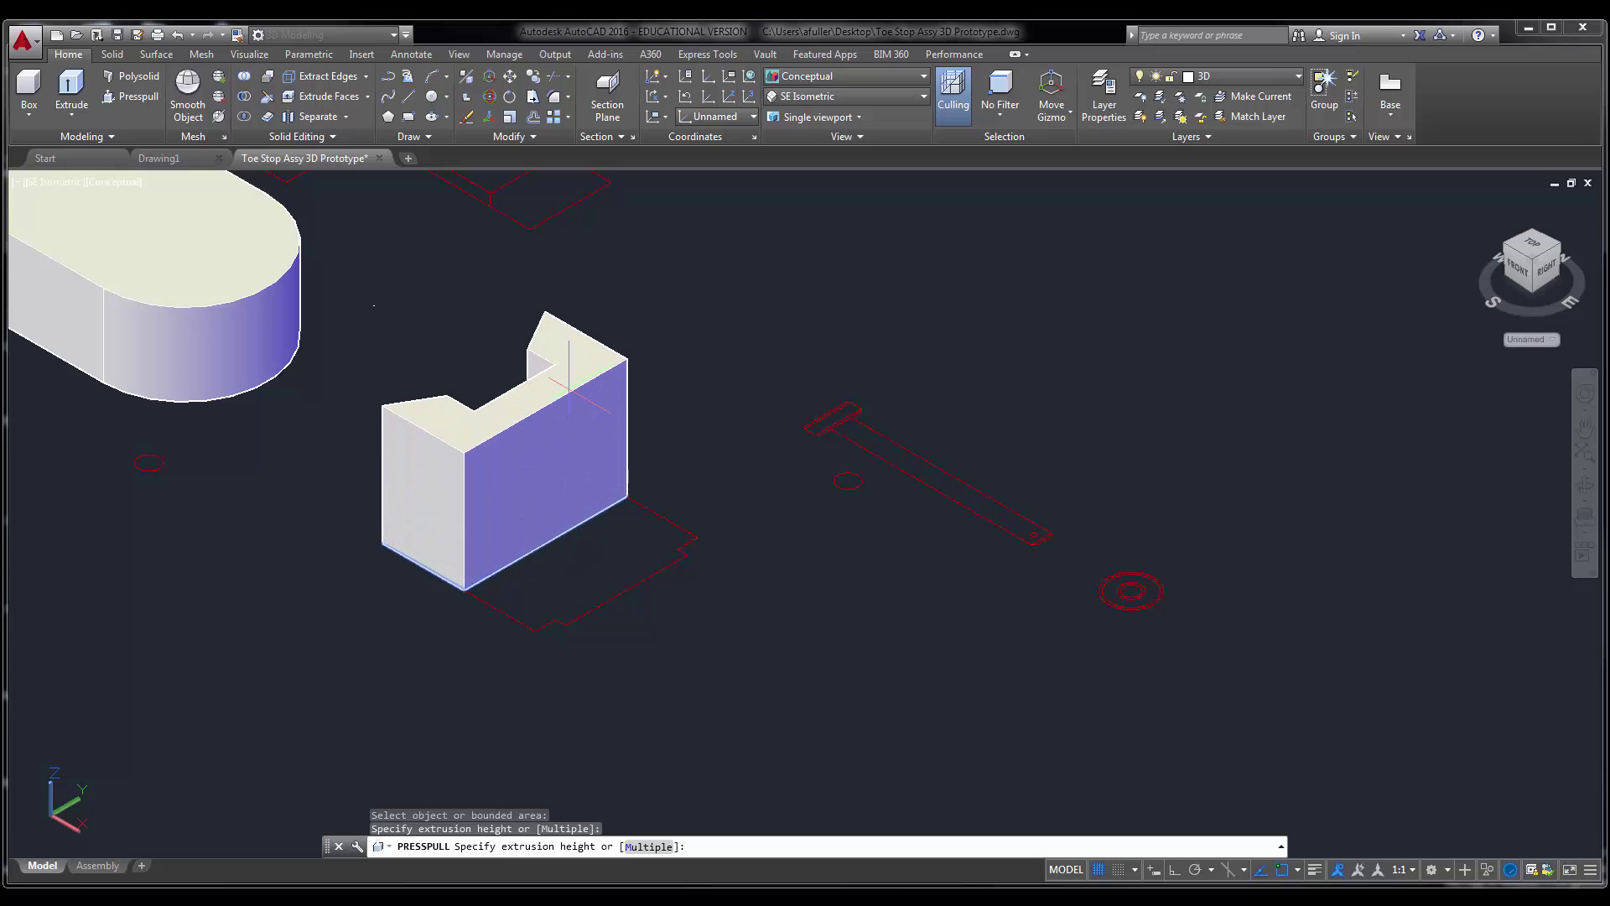
text(2.125)
key(Return)
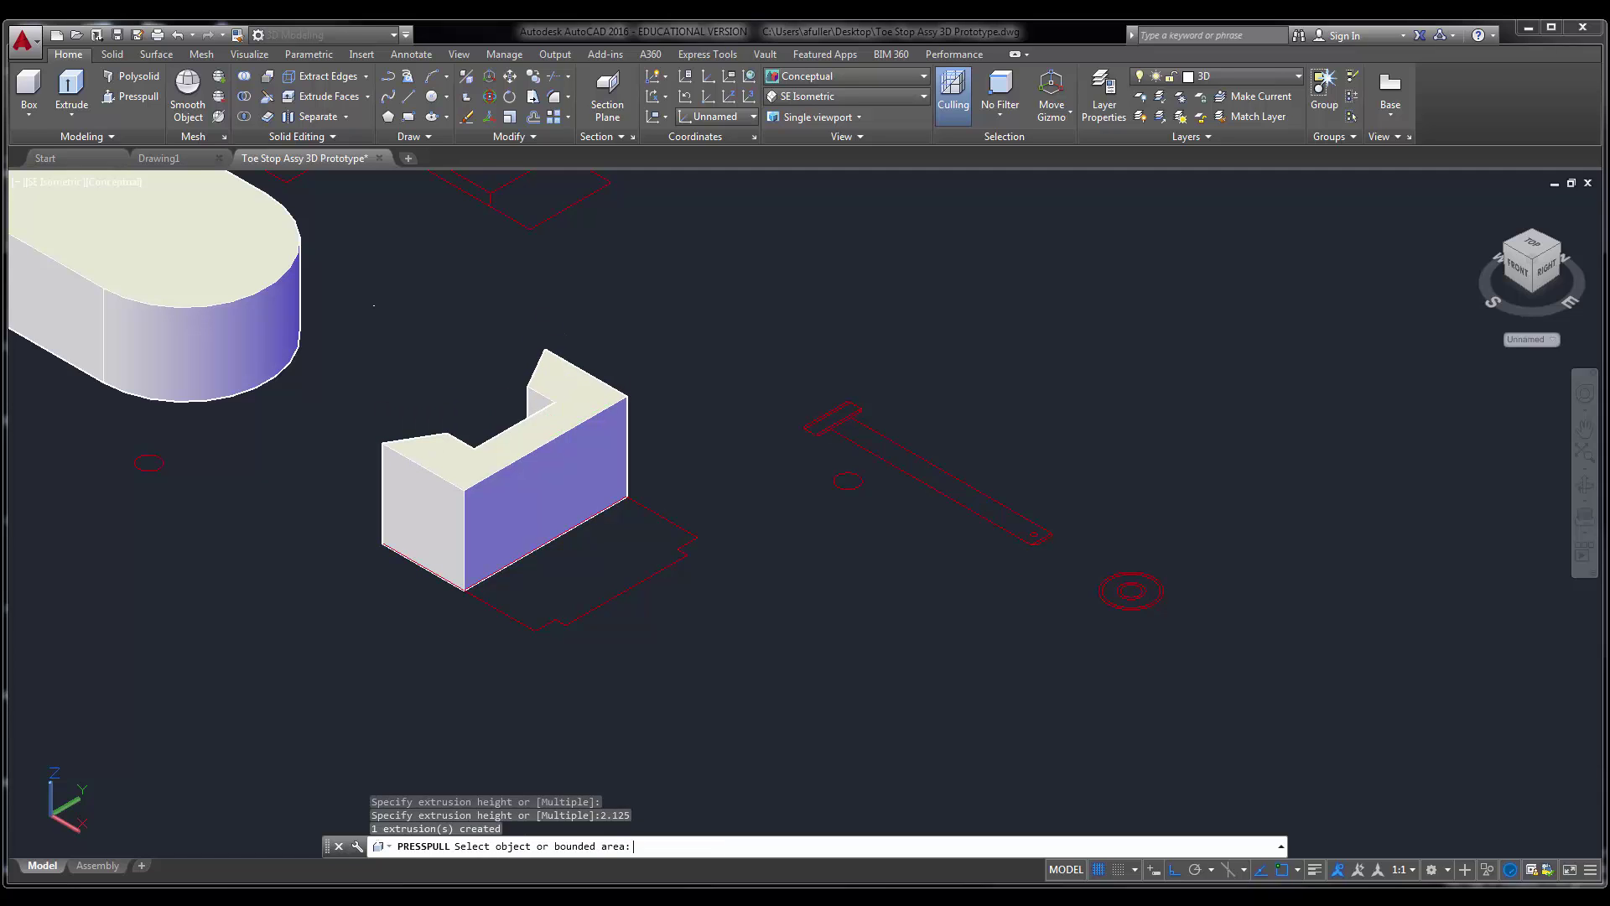
middle_drag(385, 388, 449, 461)
scroll(479, 598, down, 2)
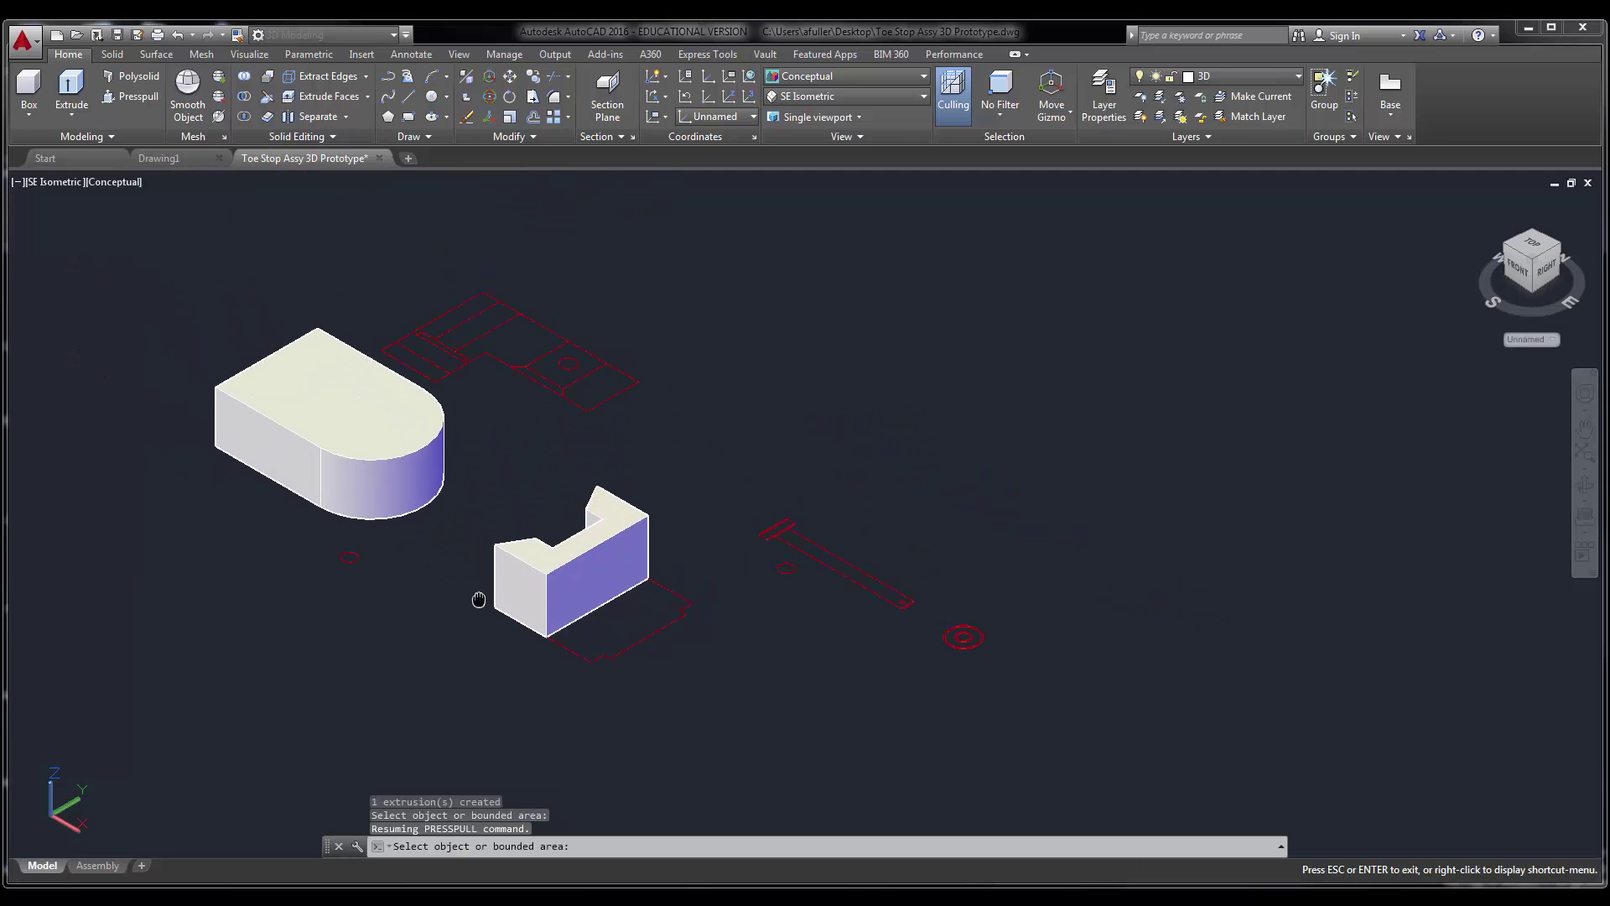
key(Return)
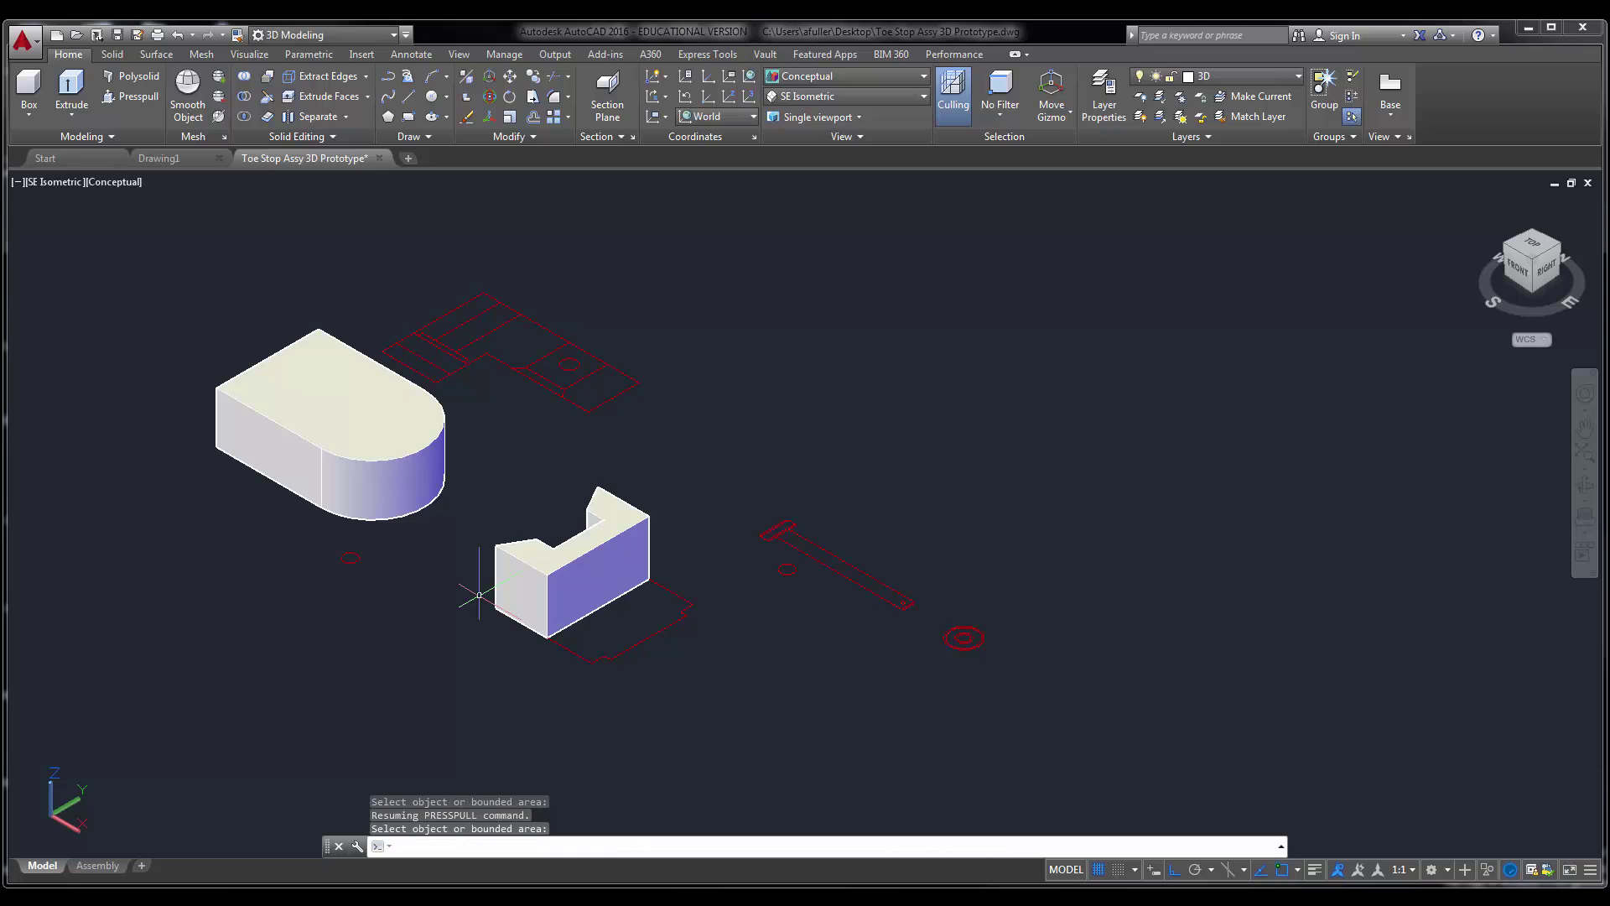
- 3D-rotate the notched block about its corner so the notch faces upward
click(488, 99)
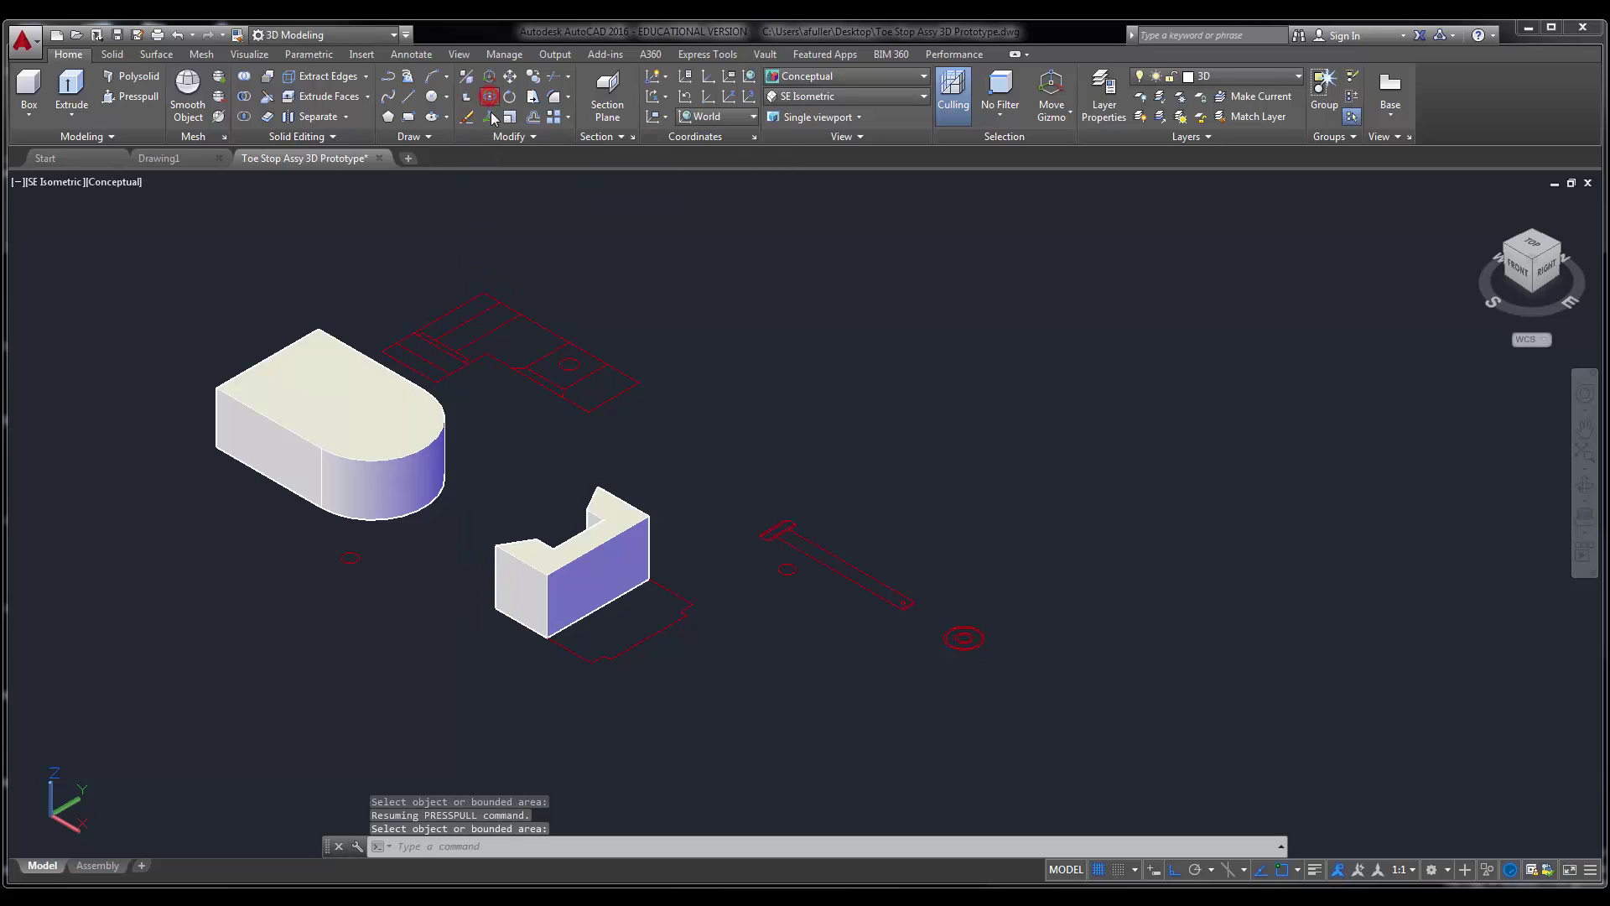
click(596, 587)
key(Return)
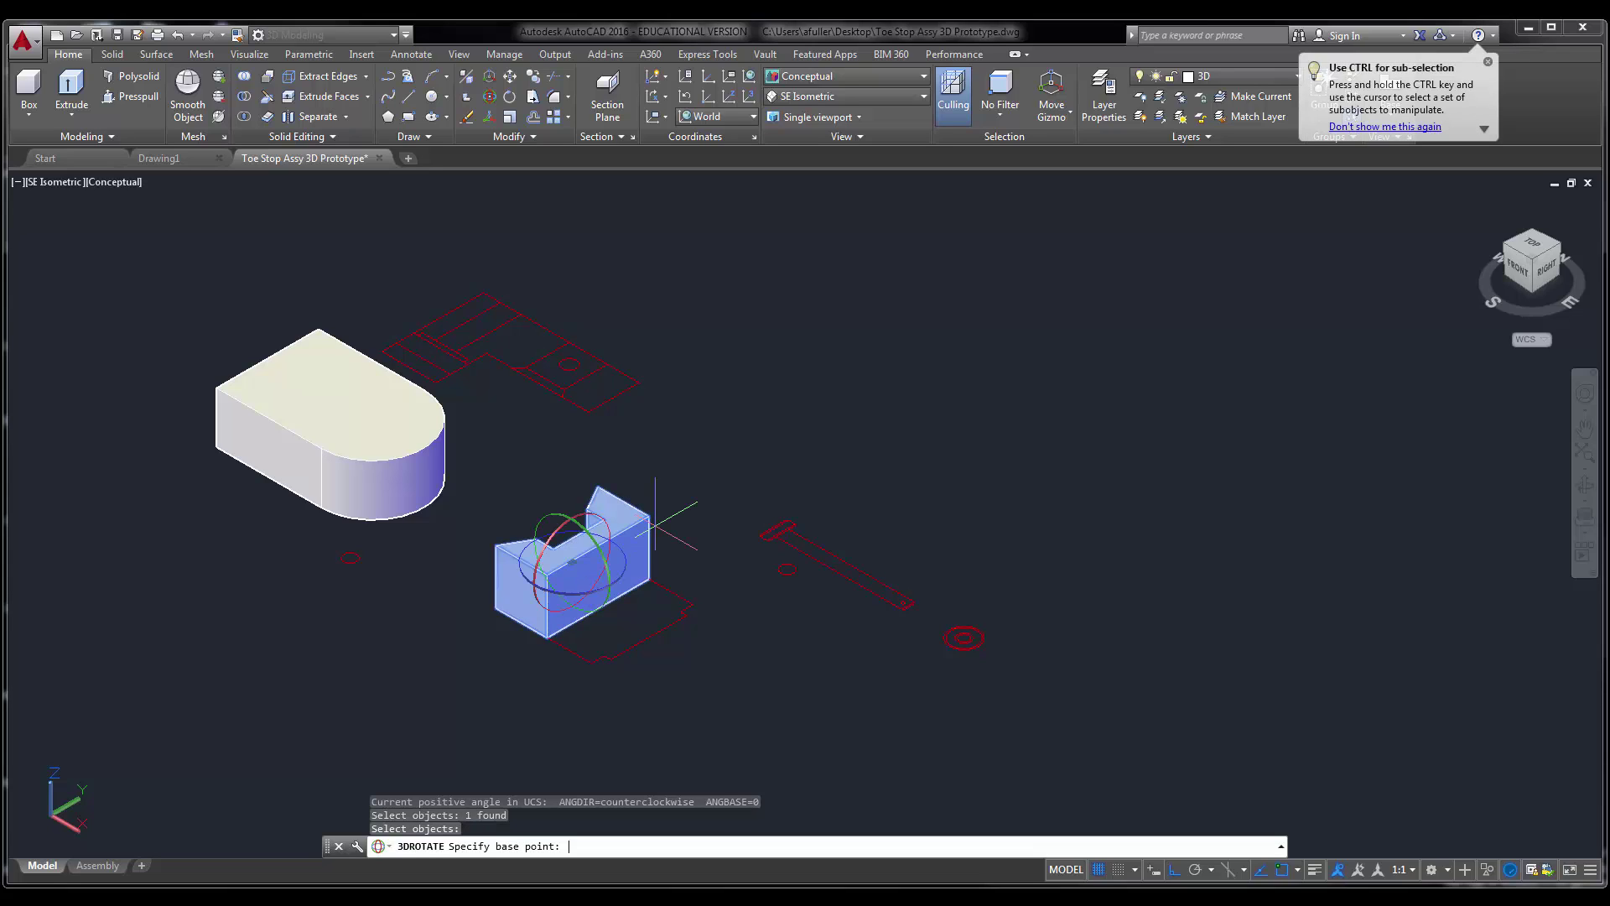
click(545, 637)
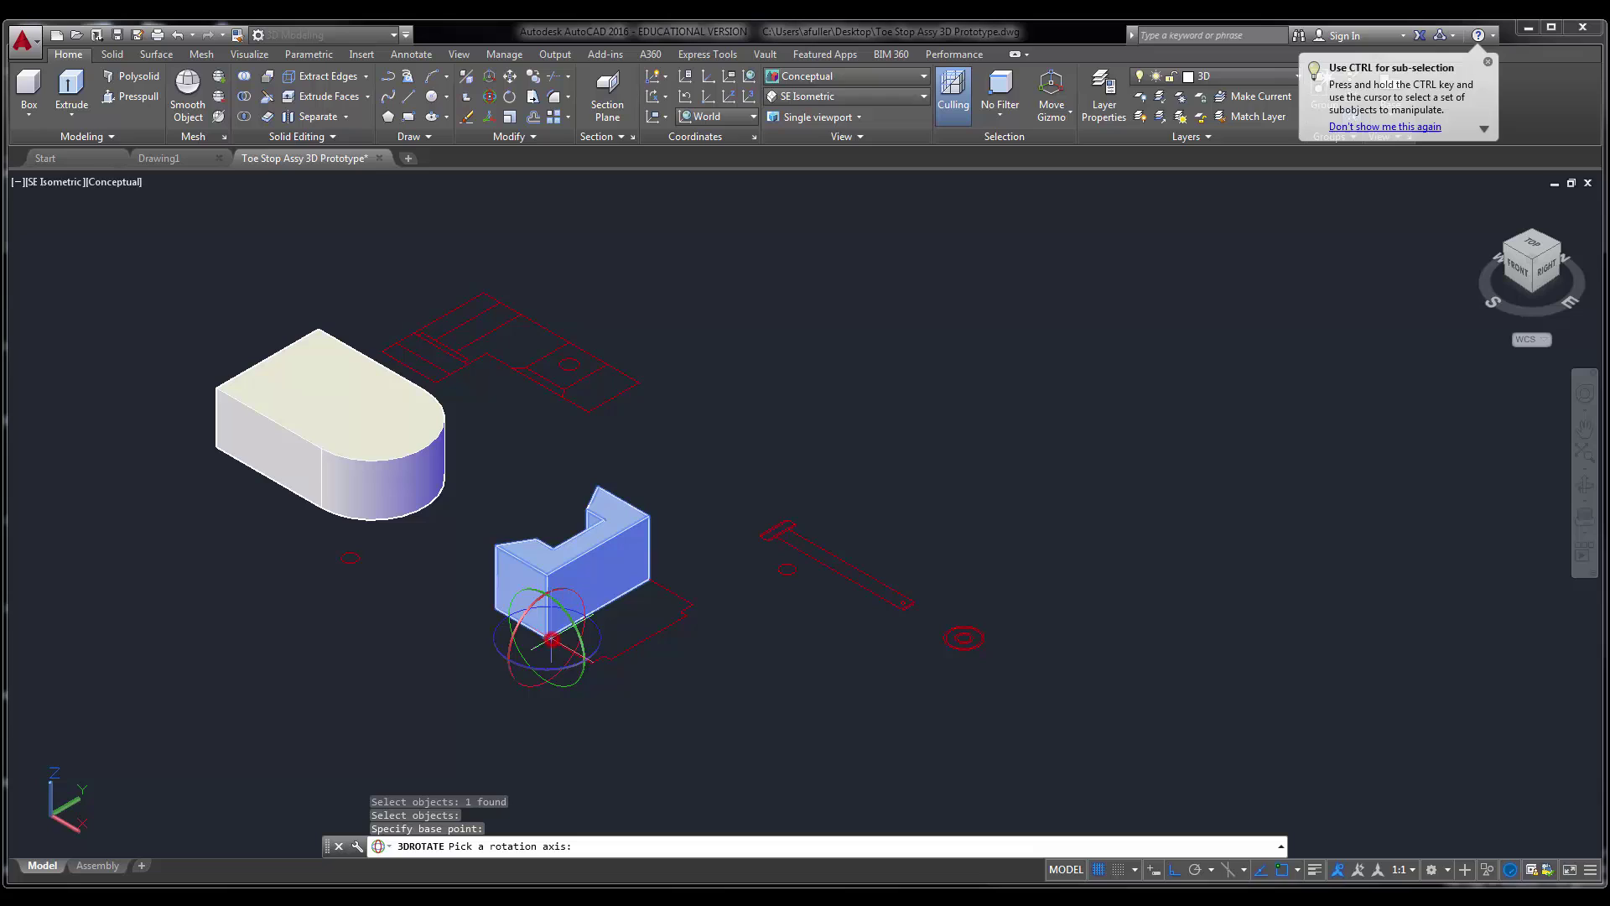
click(581, 684)
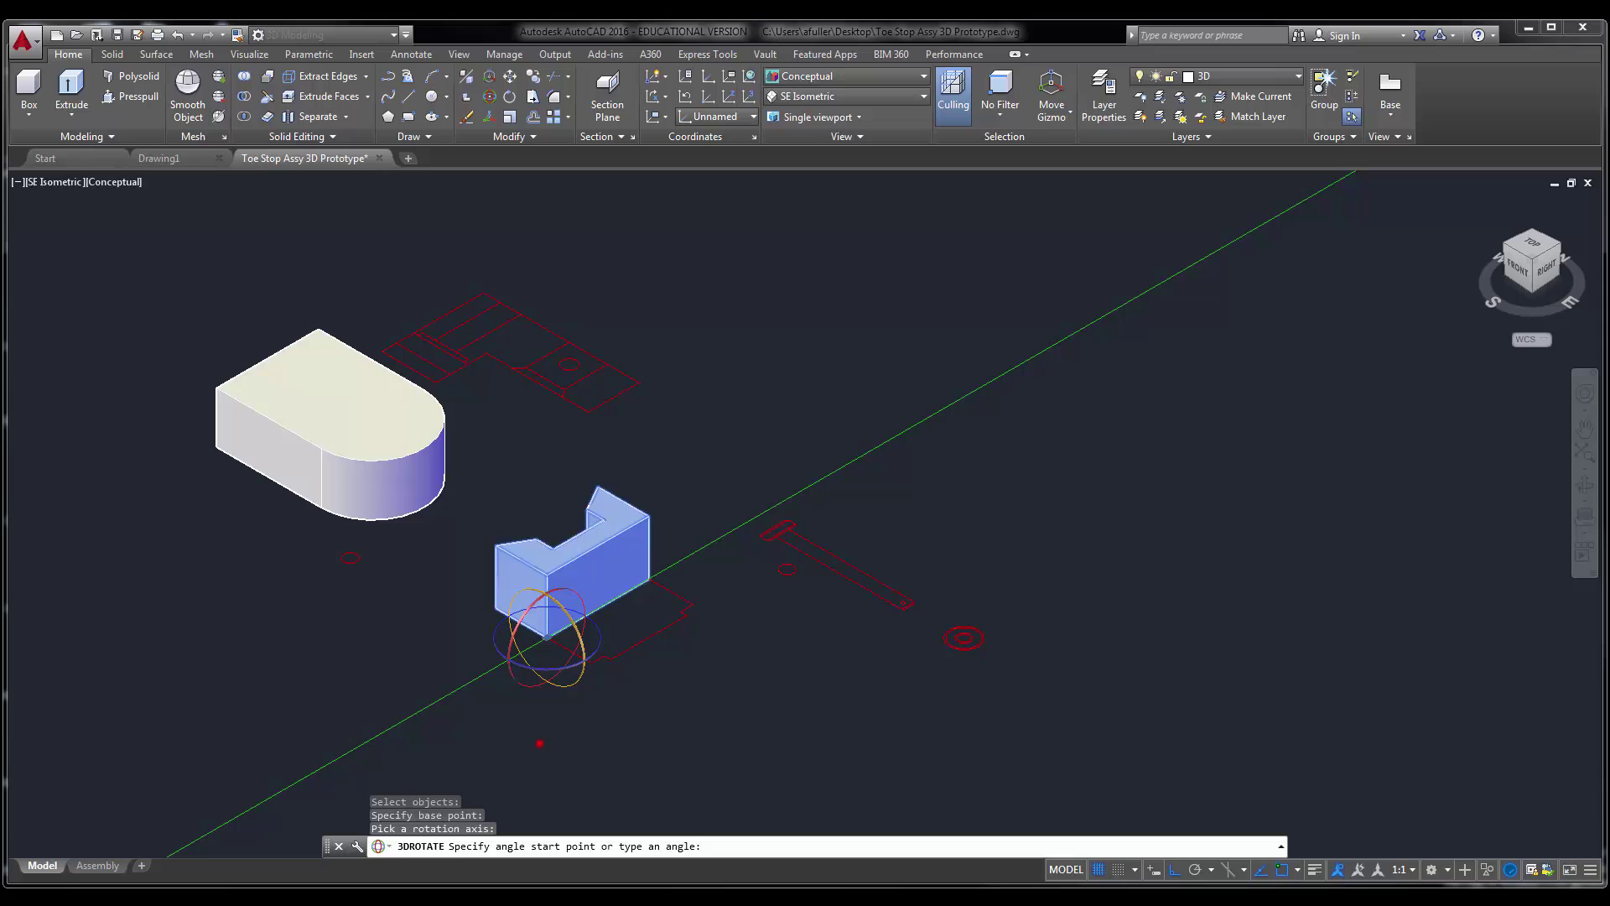
click(541, 738)
click(449, 638)
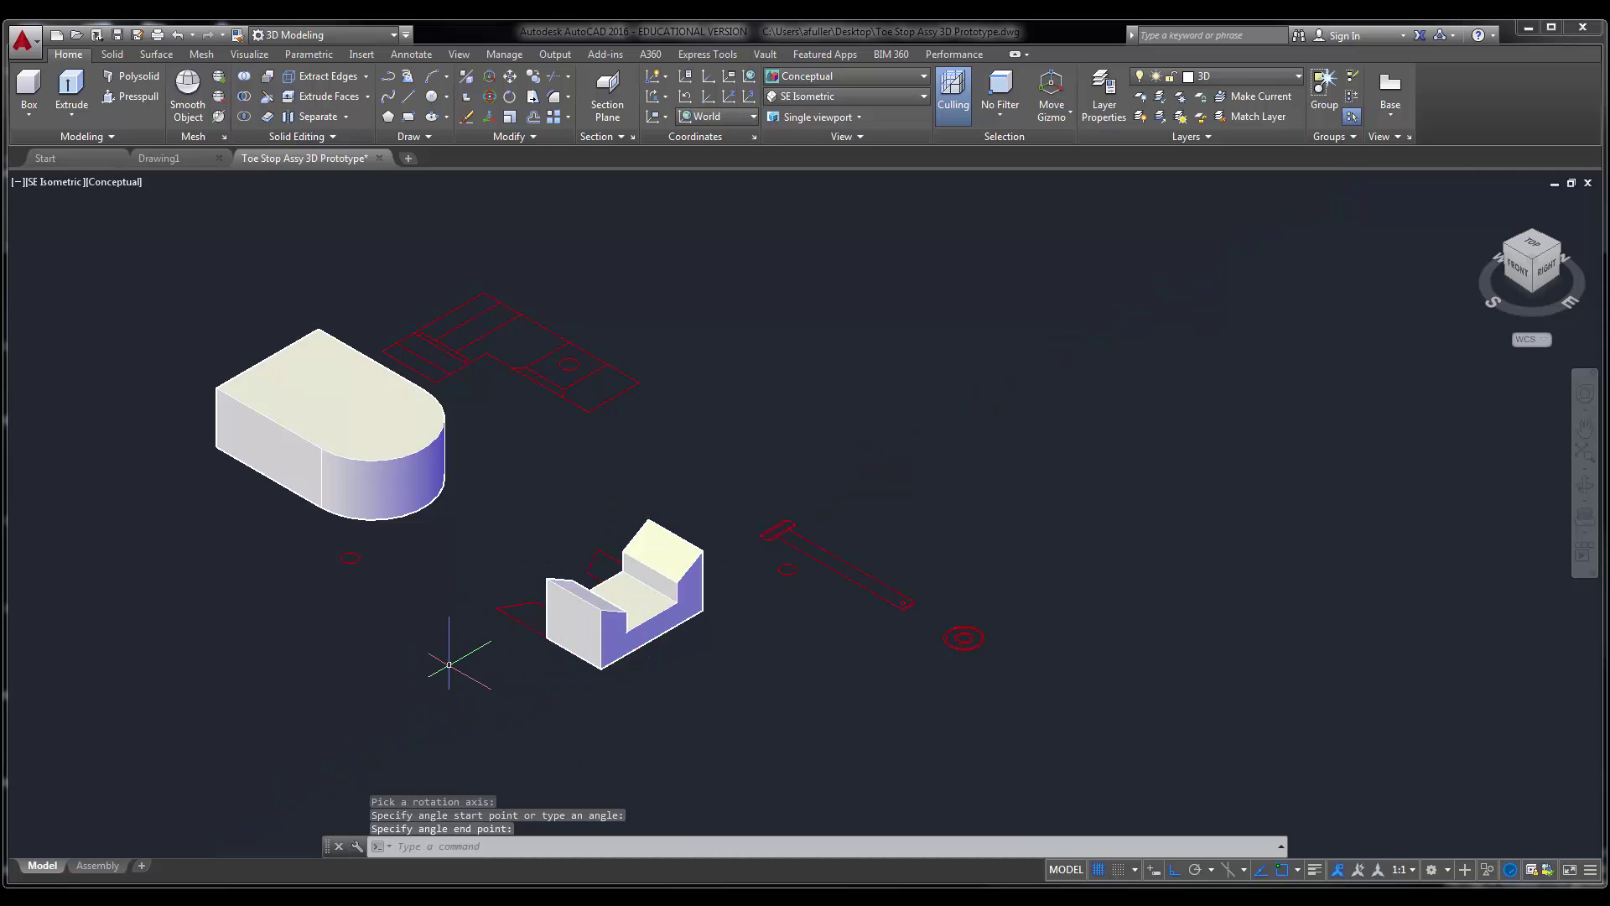
- Move the U-block from its corner onto the back end of the base block's top
text(m)
key(Return)
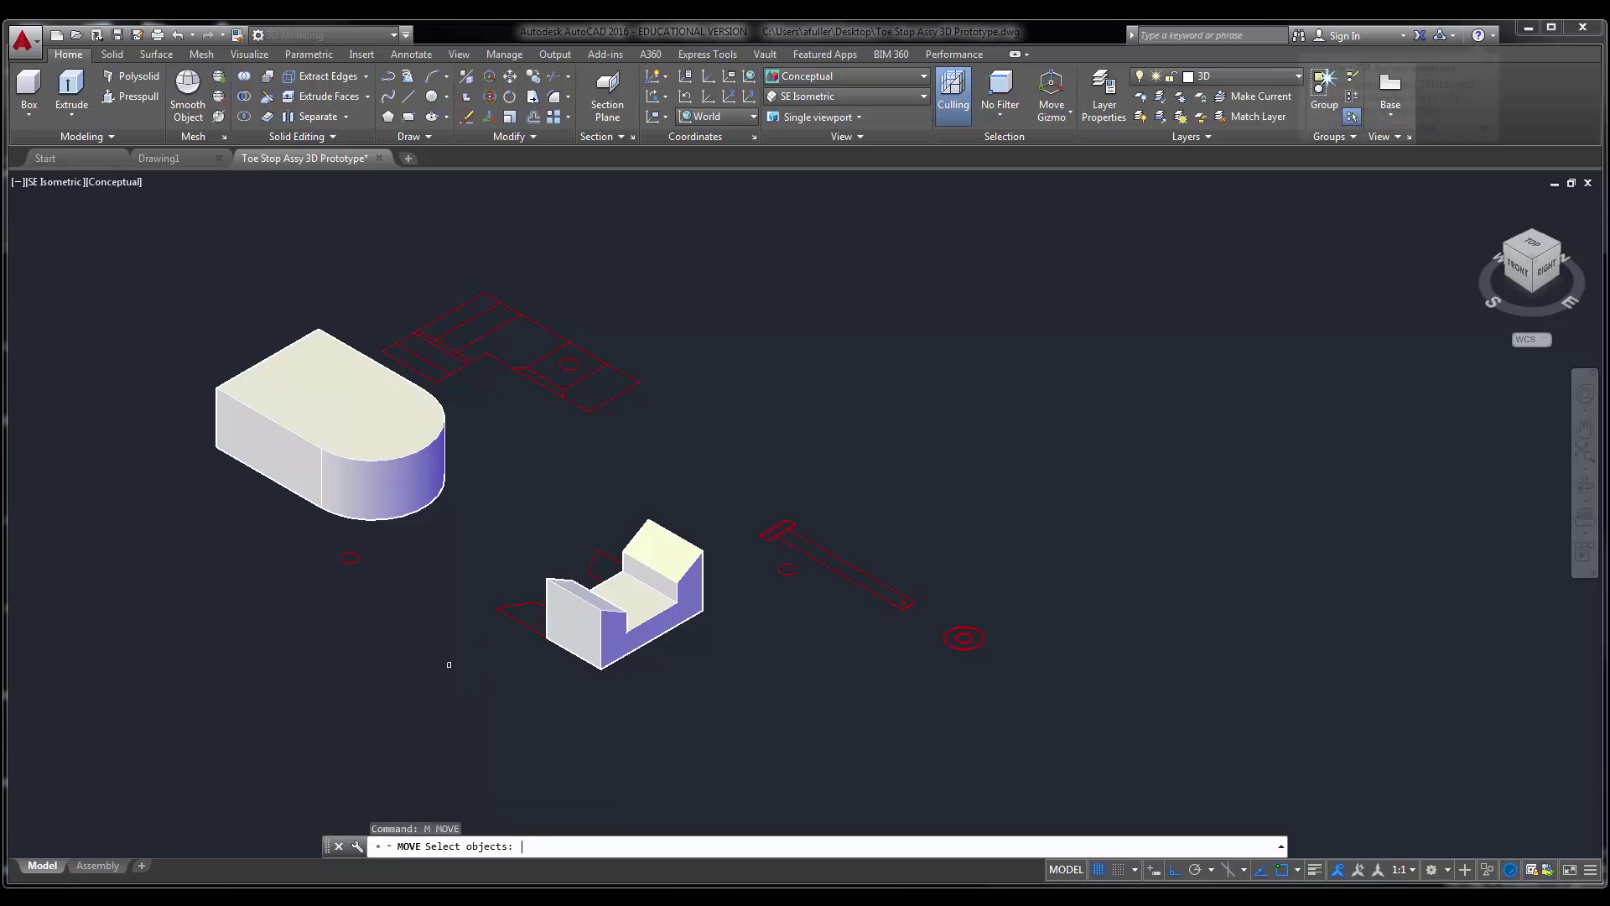
click(618, 621)
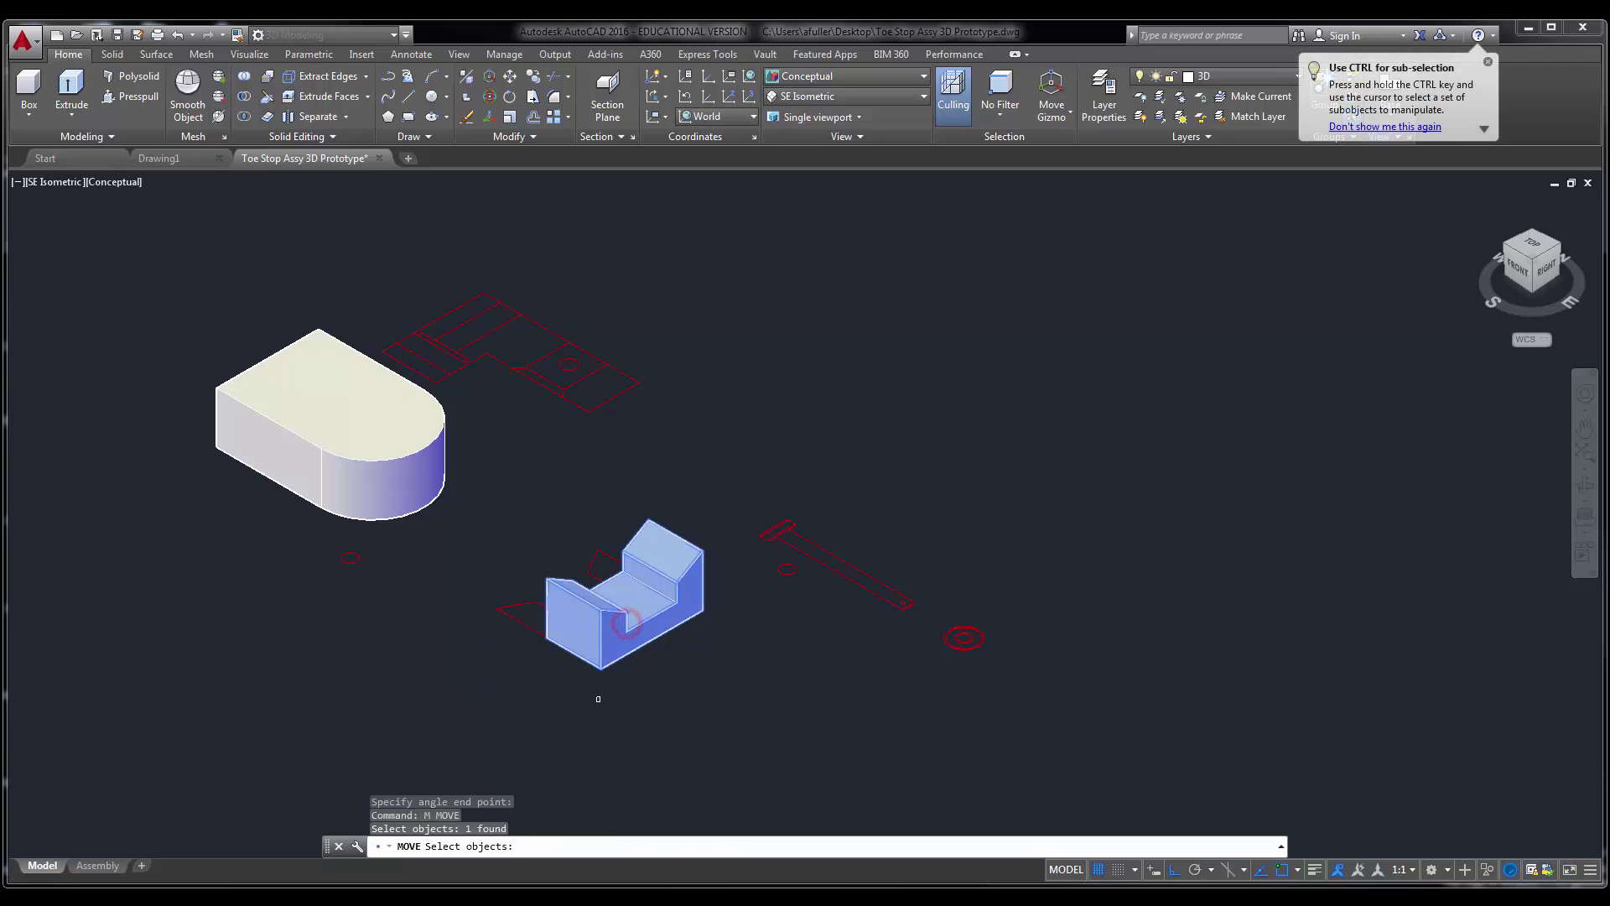
key(Return)
click(546, 636)
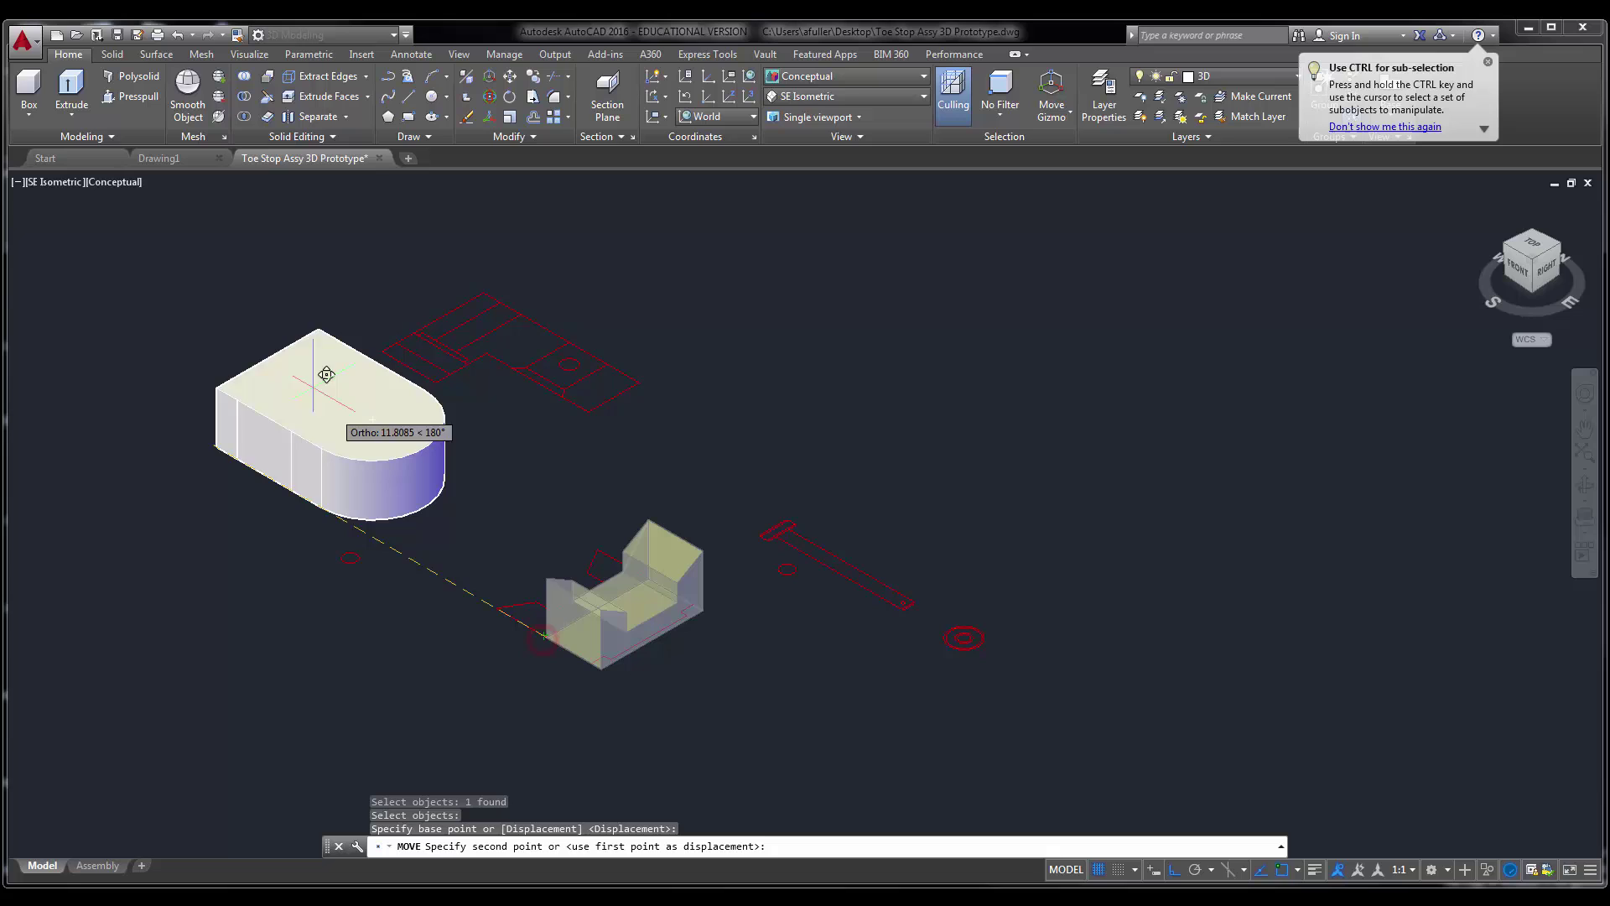
click(222, 367)
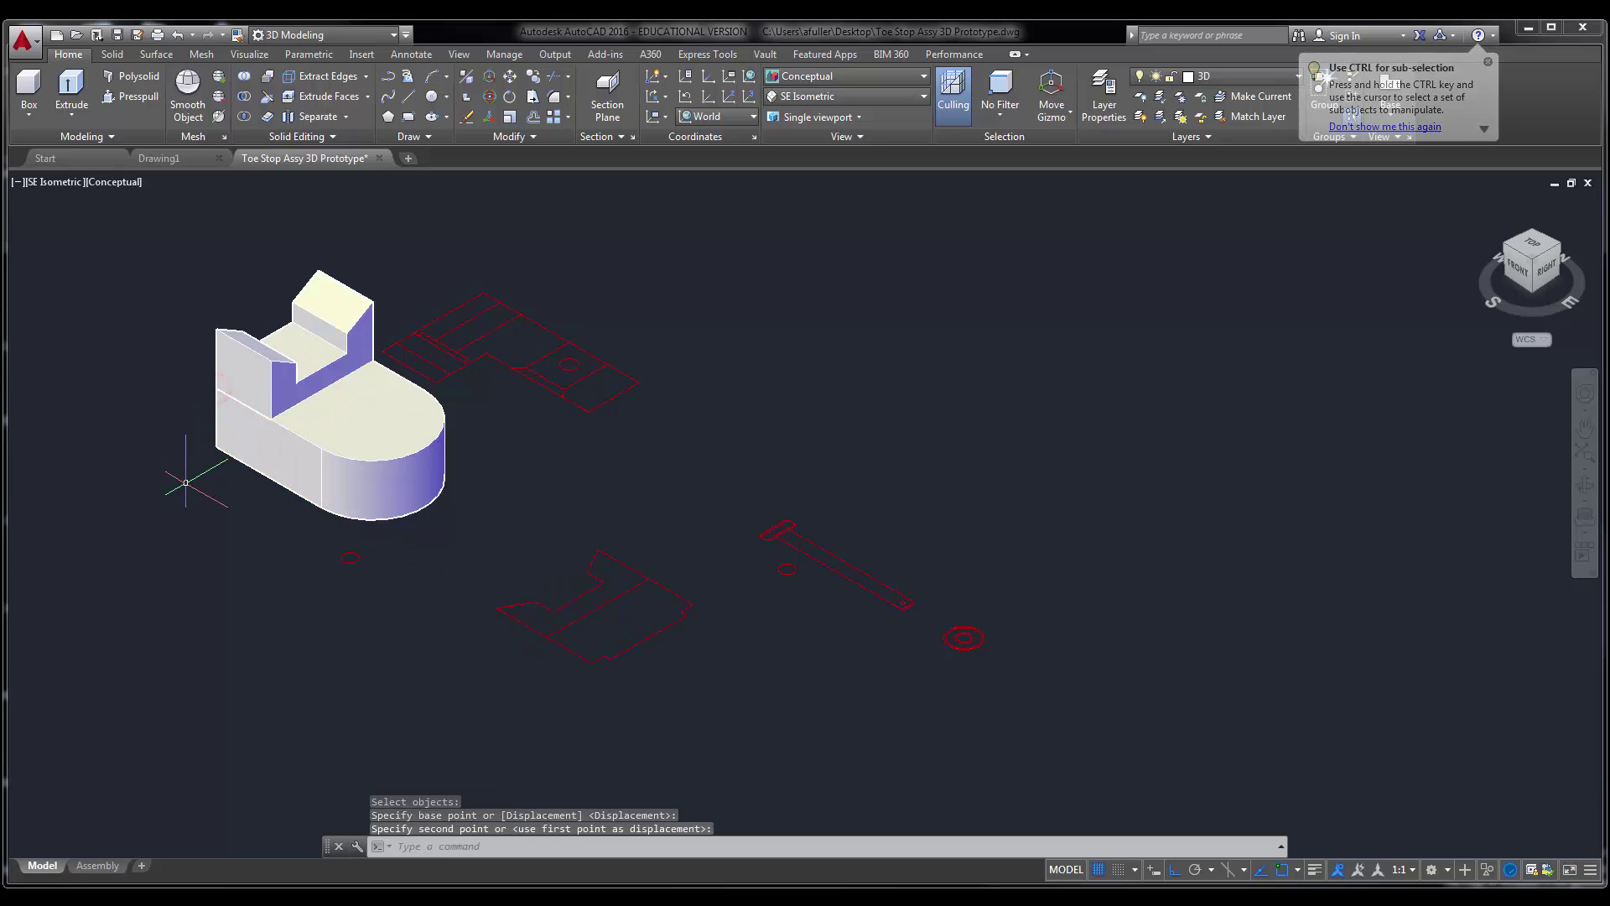
middle_drag(179, 517, 175, 560)
scroll(177, 557, up, 2)
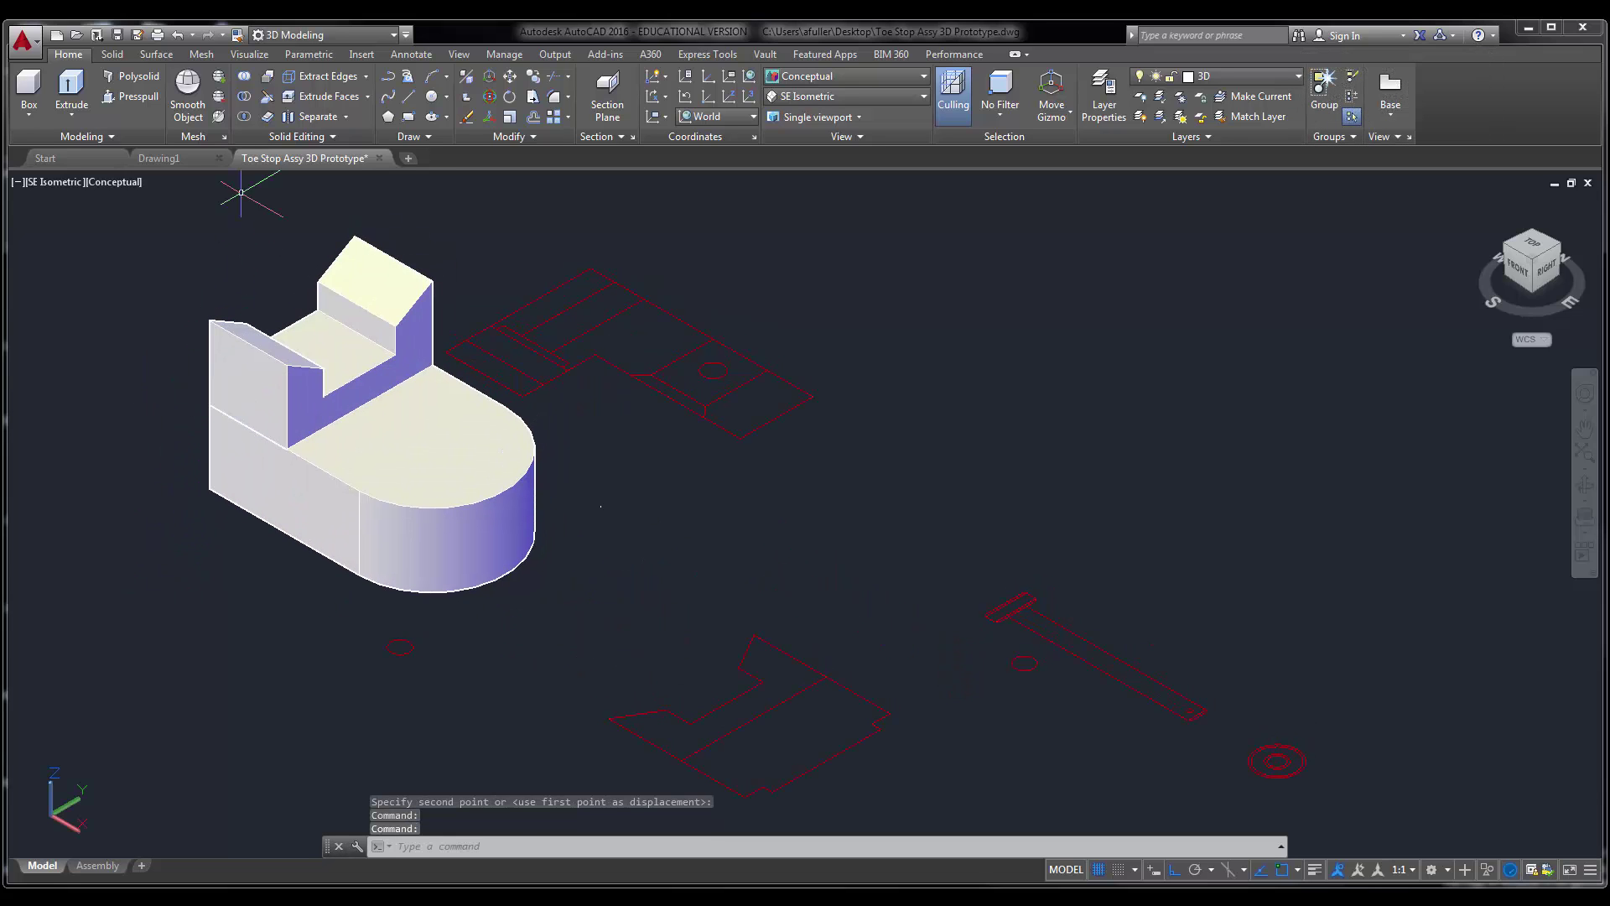
- Union the U-shaped block and the rounded base block into one solid
click(244, 76)
click(254, 344)
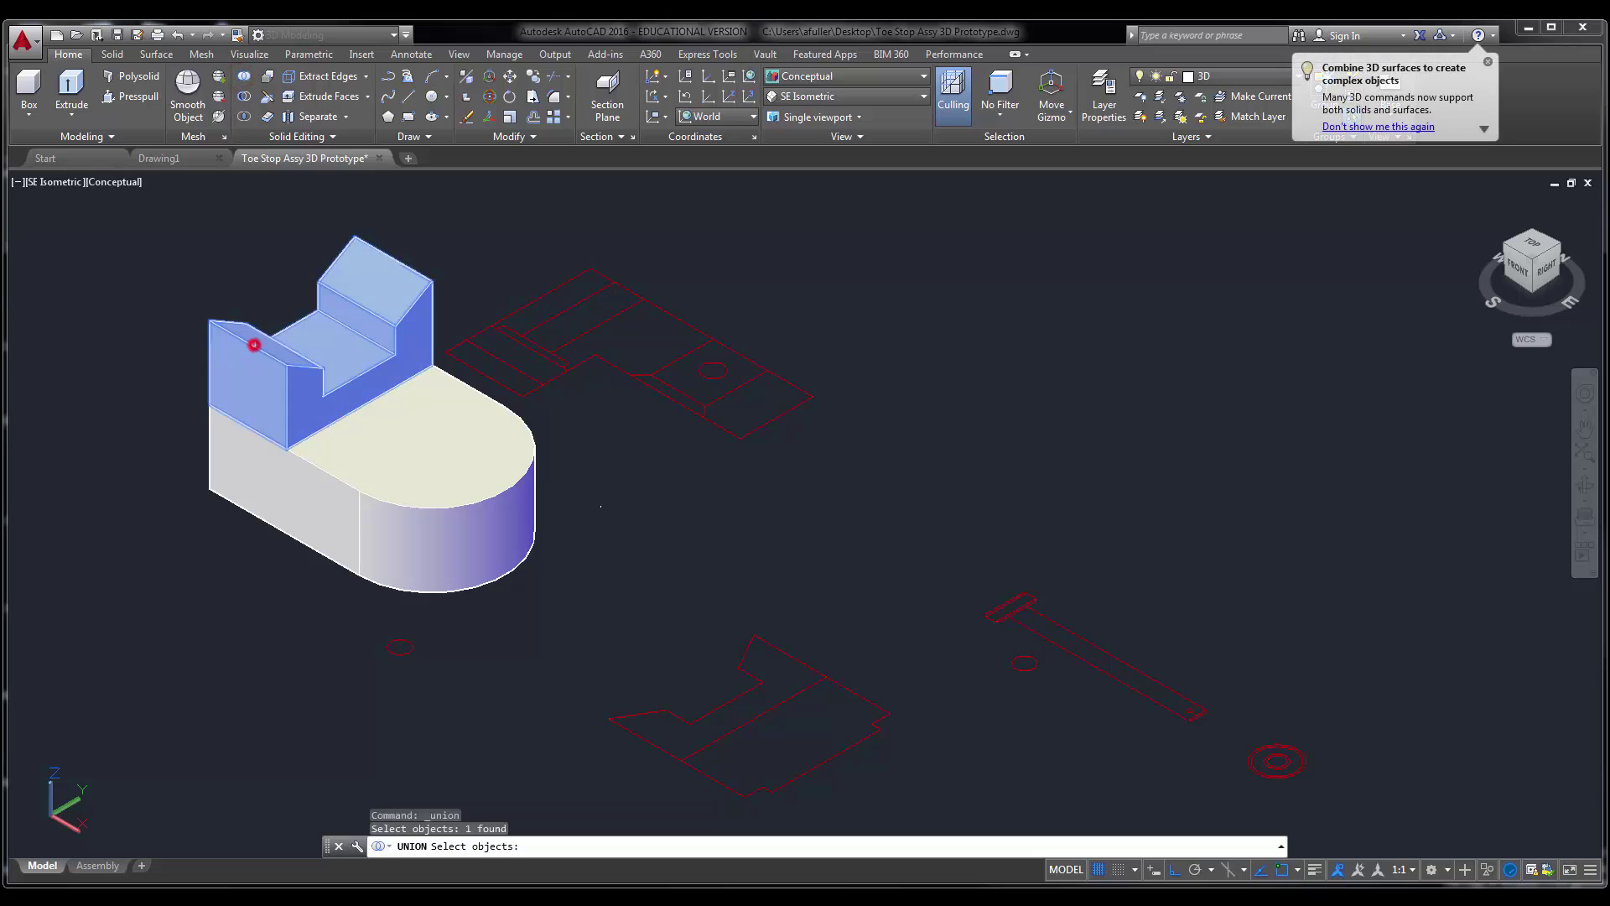
click(254, 480)
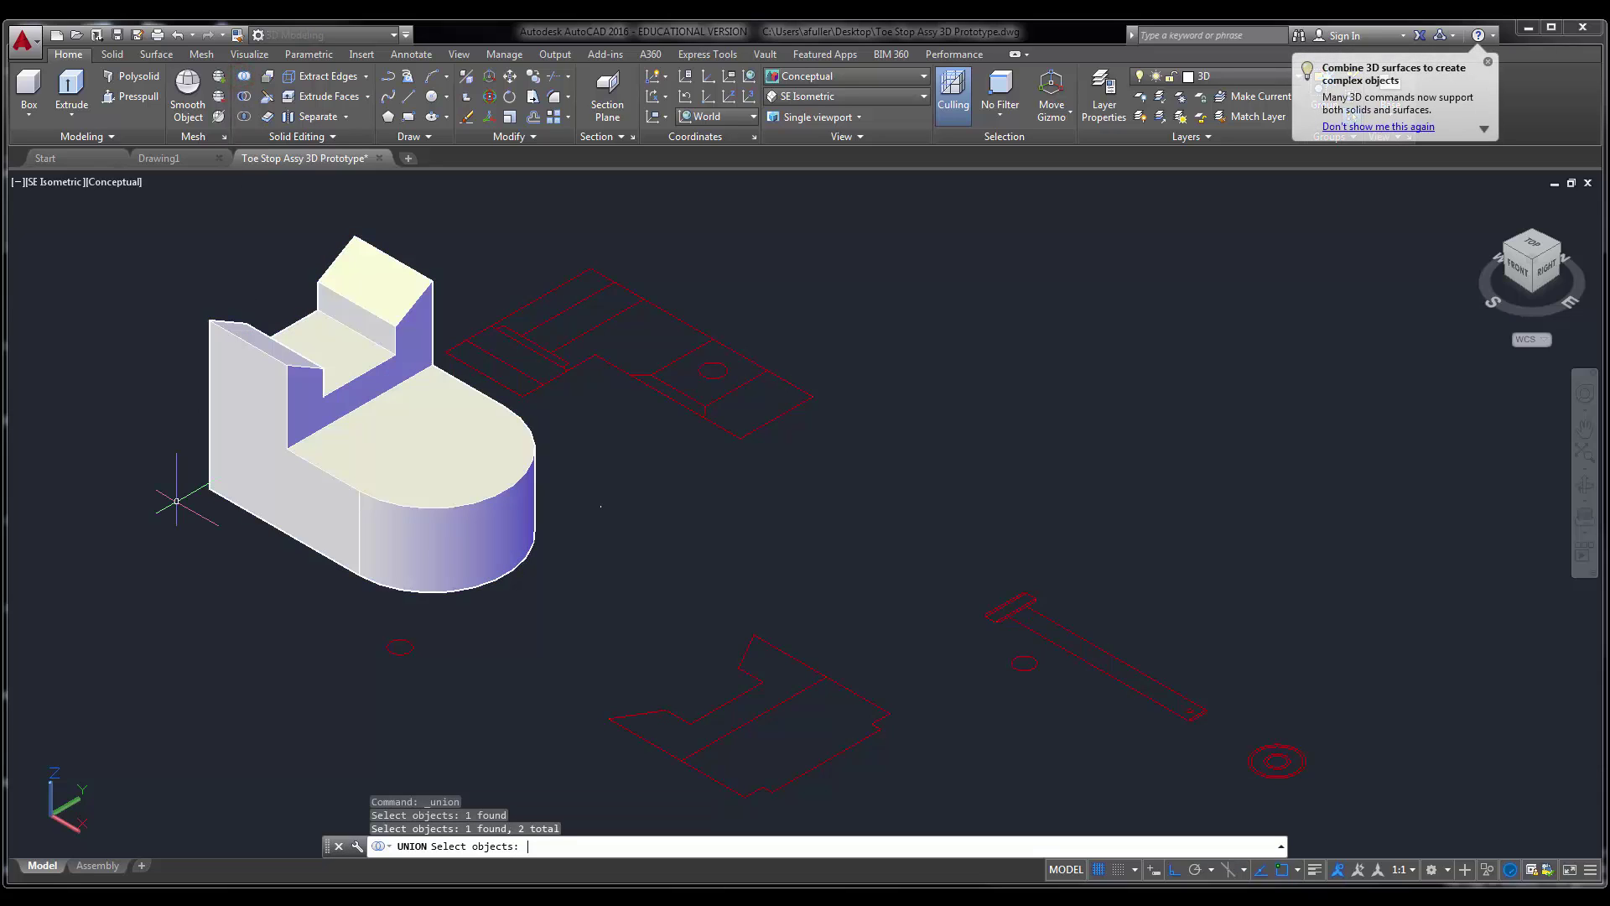
key(Return)
middle_drag(176, 501, 139, 507)
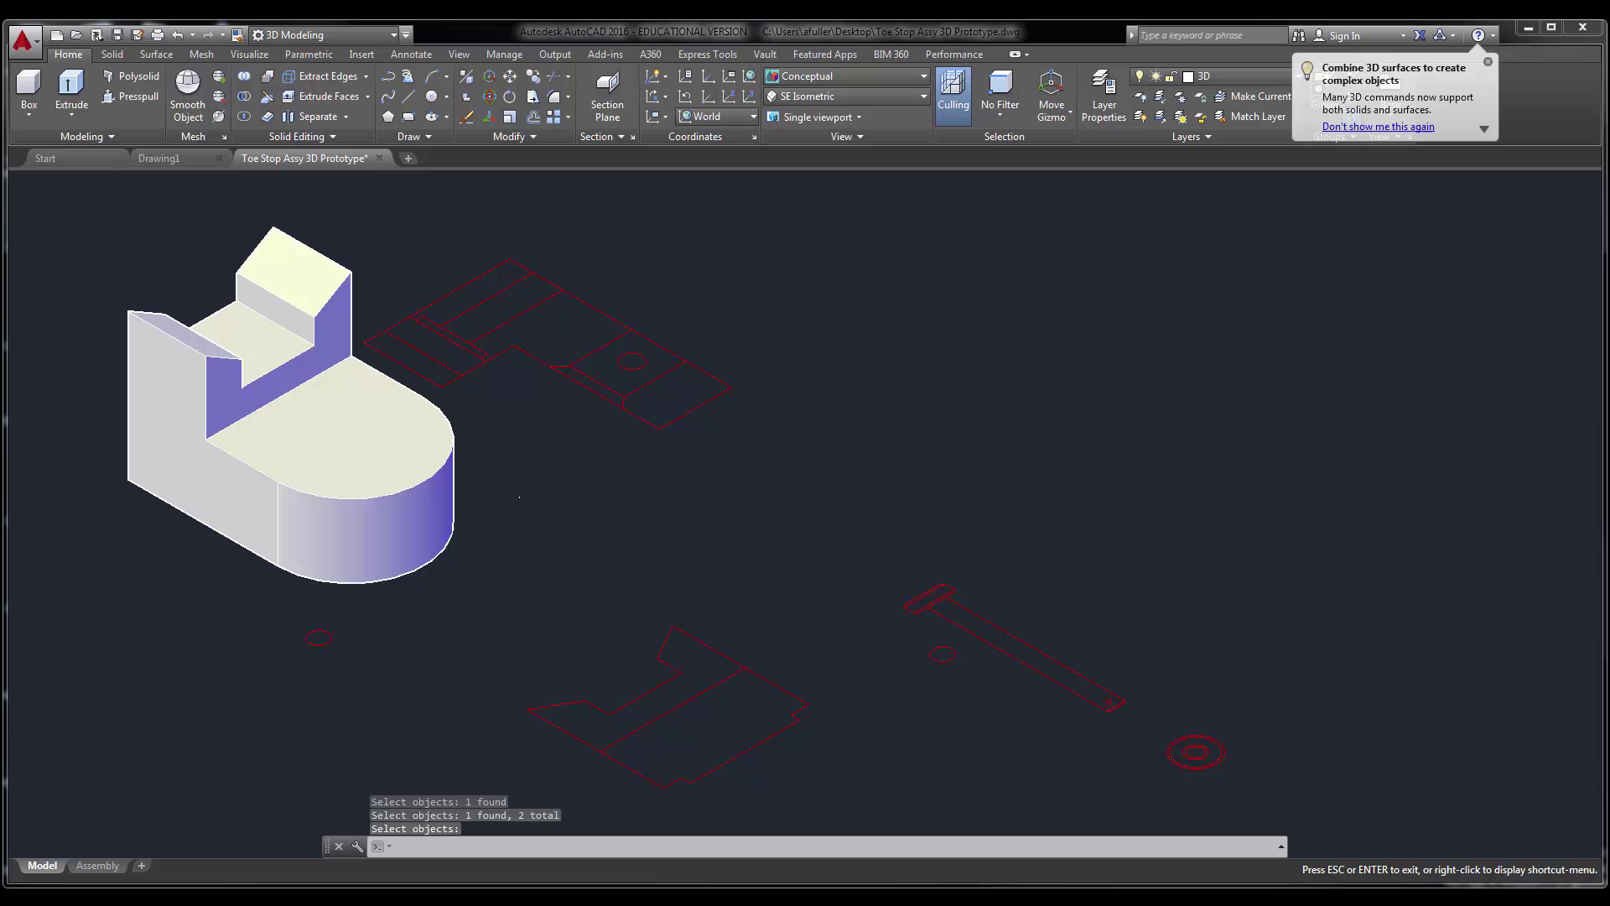
key(Return)
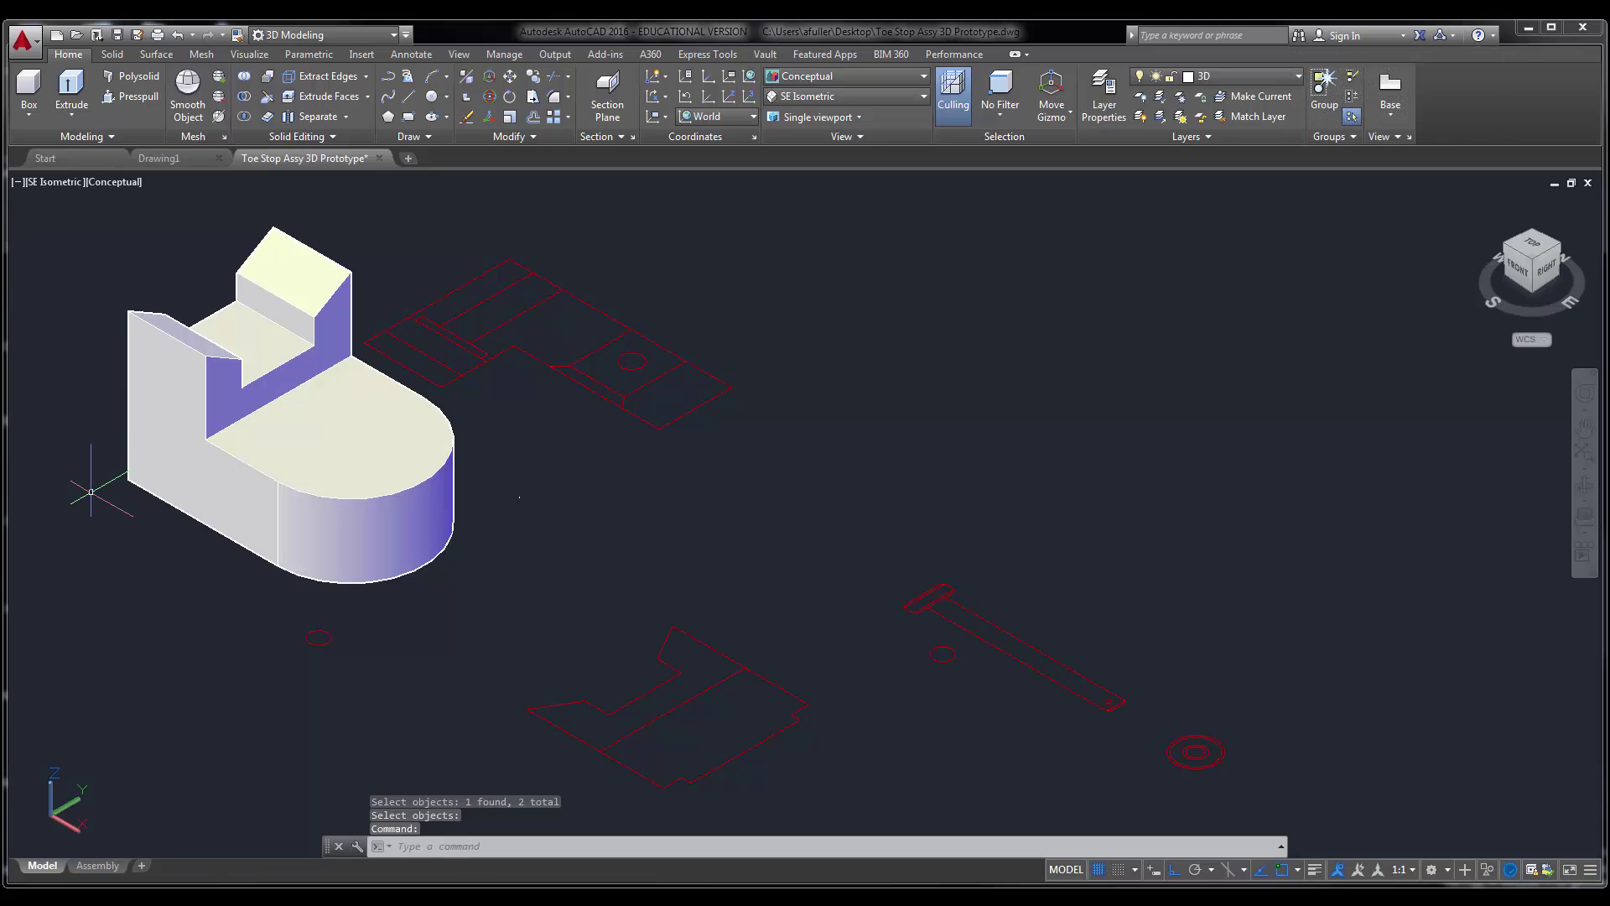
middle_drag(380, 574, 309, 542)
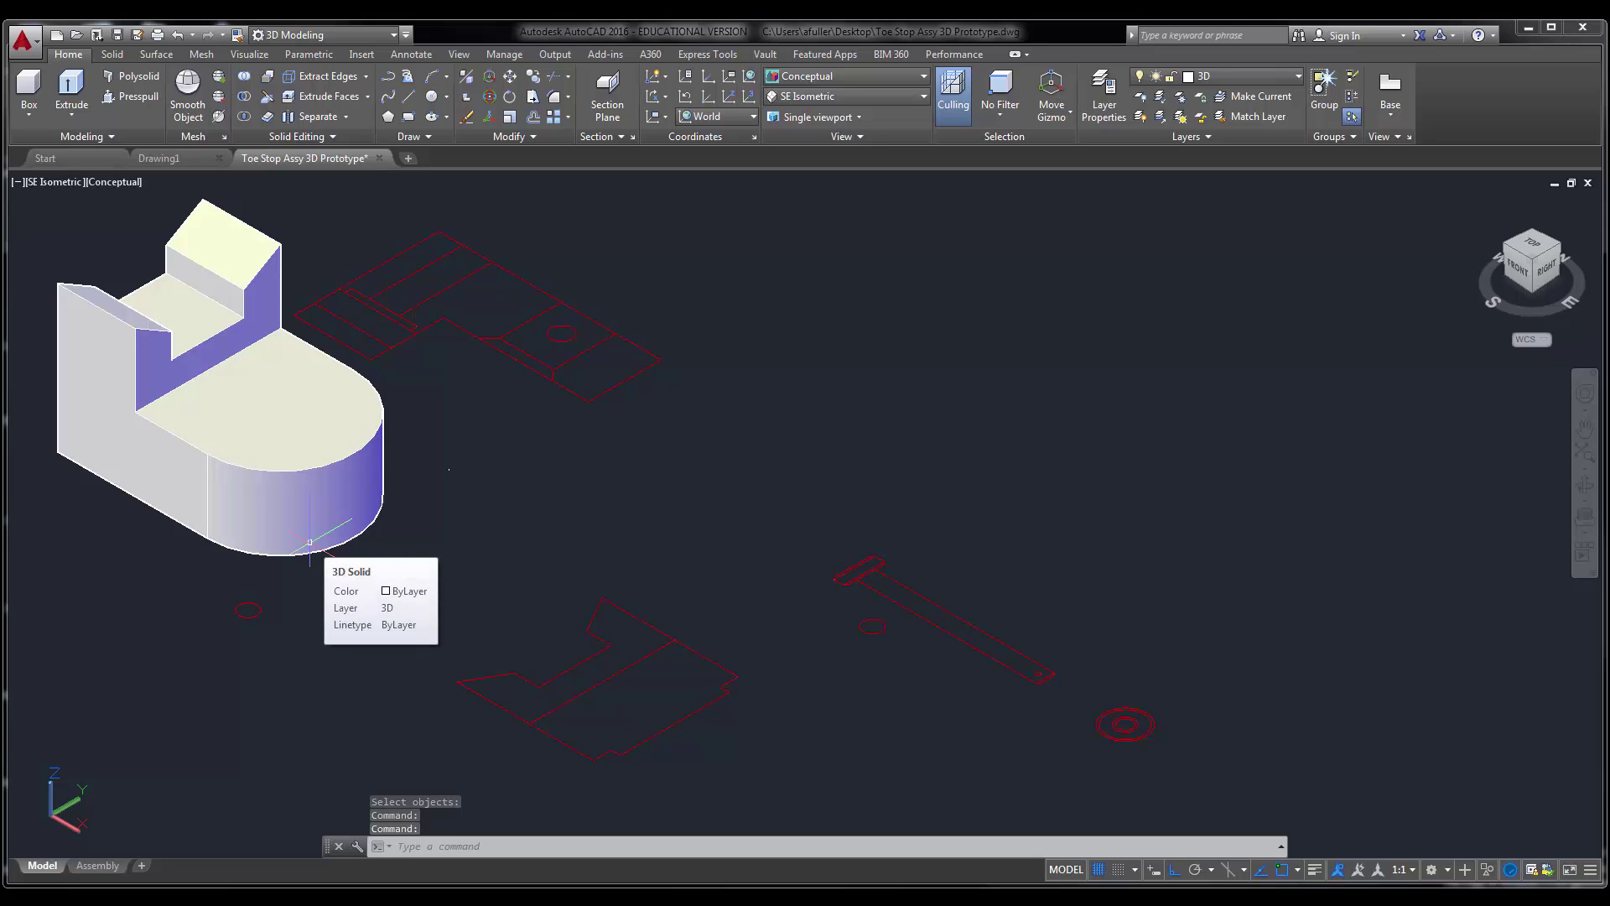
middle_drag(394, 534, 431, 532)
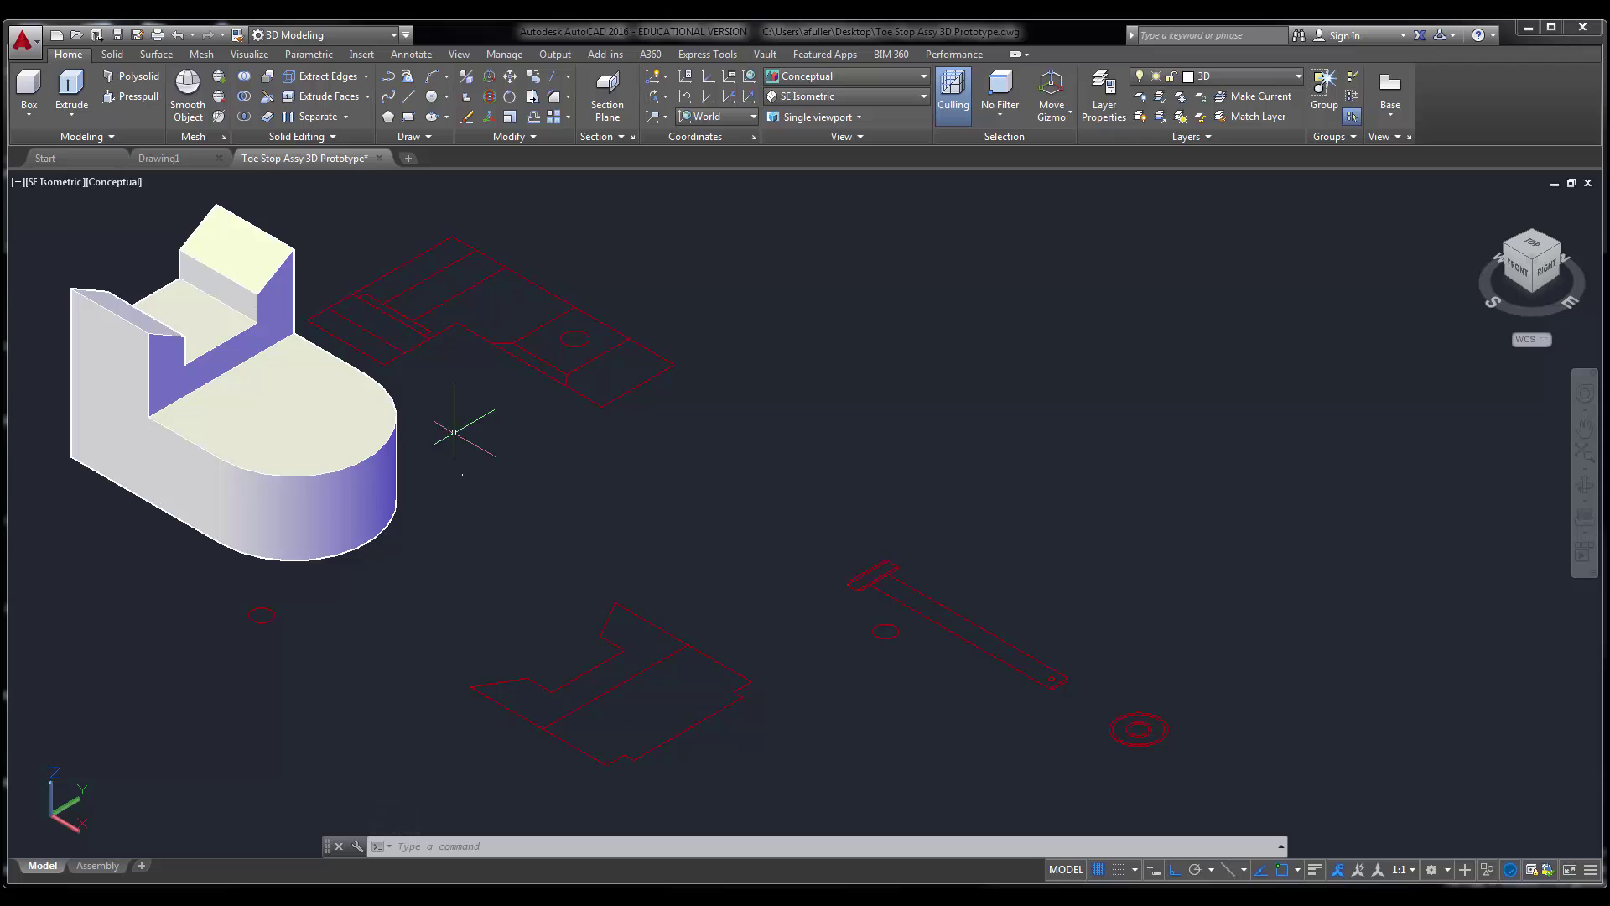
scroll(418, 351, up, 2)
- Select the slot lines in the top-view sketch with crossing windows
click(403, 329)
click(379, 282)
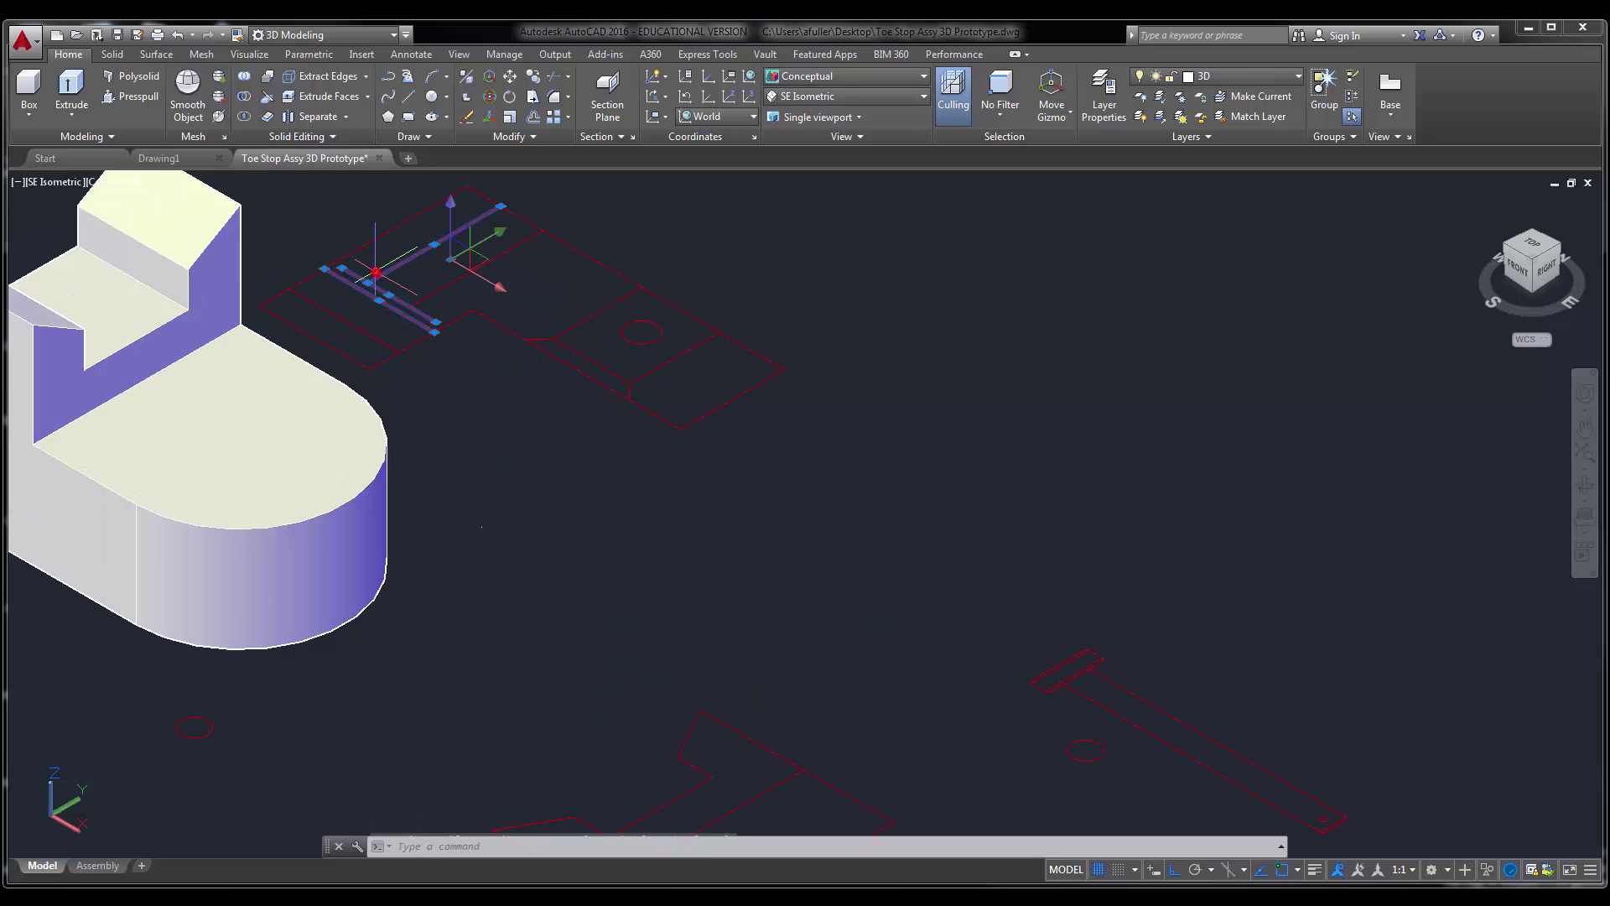
scroll(430, 333, up, 2)
click(437, 334)
click(431, 324)
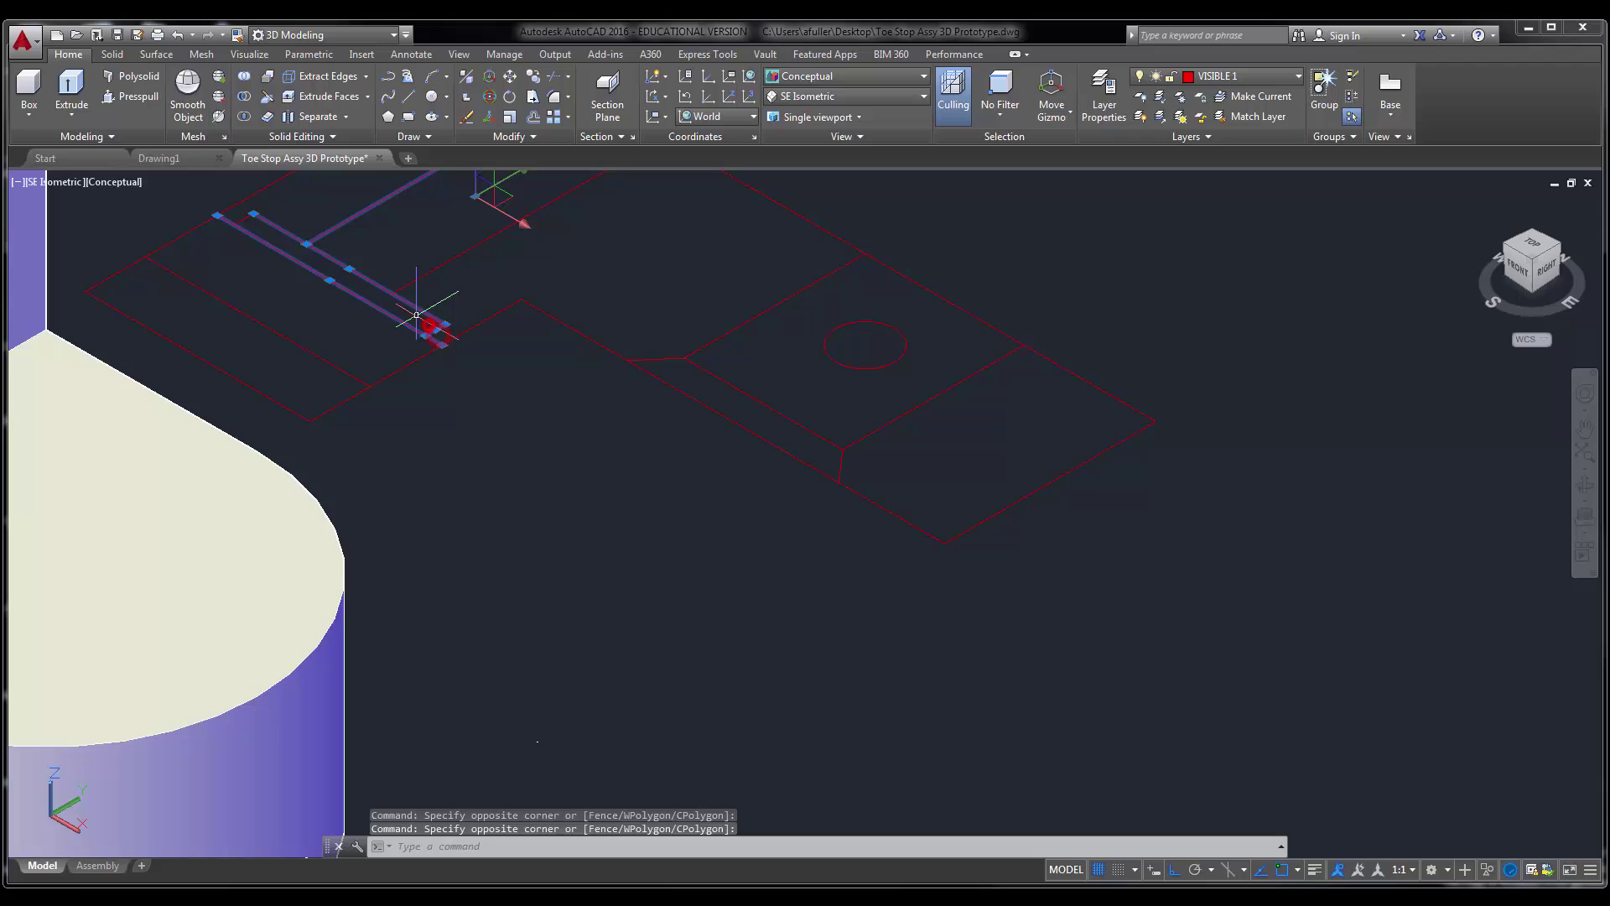
click(274, 239)
- Add the remaining slot lines and copy the selection into open space beside the sketch
click(249, 216)
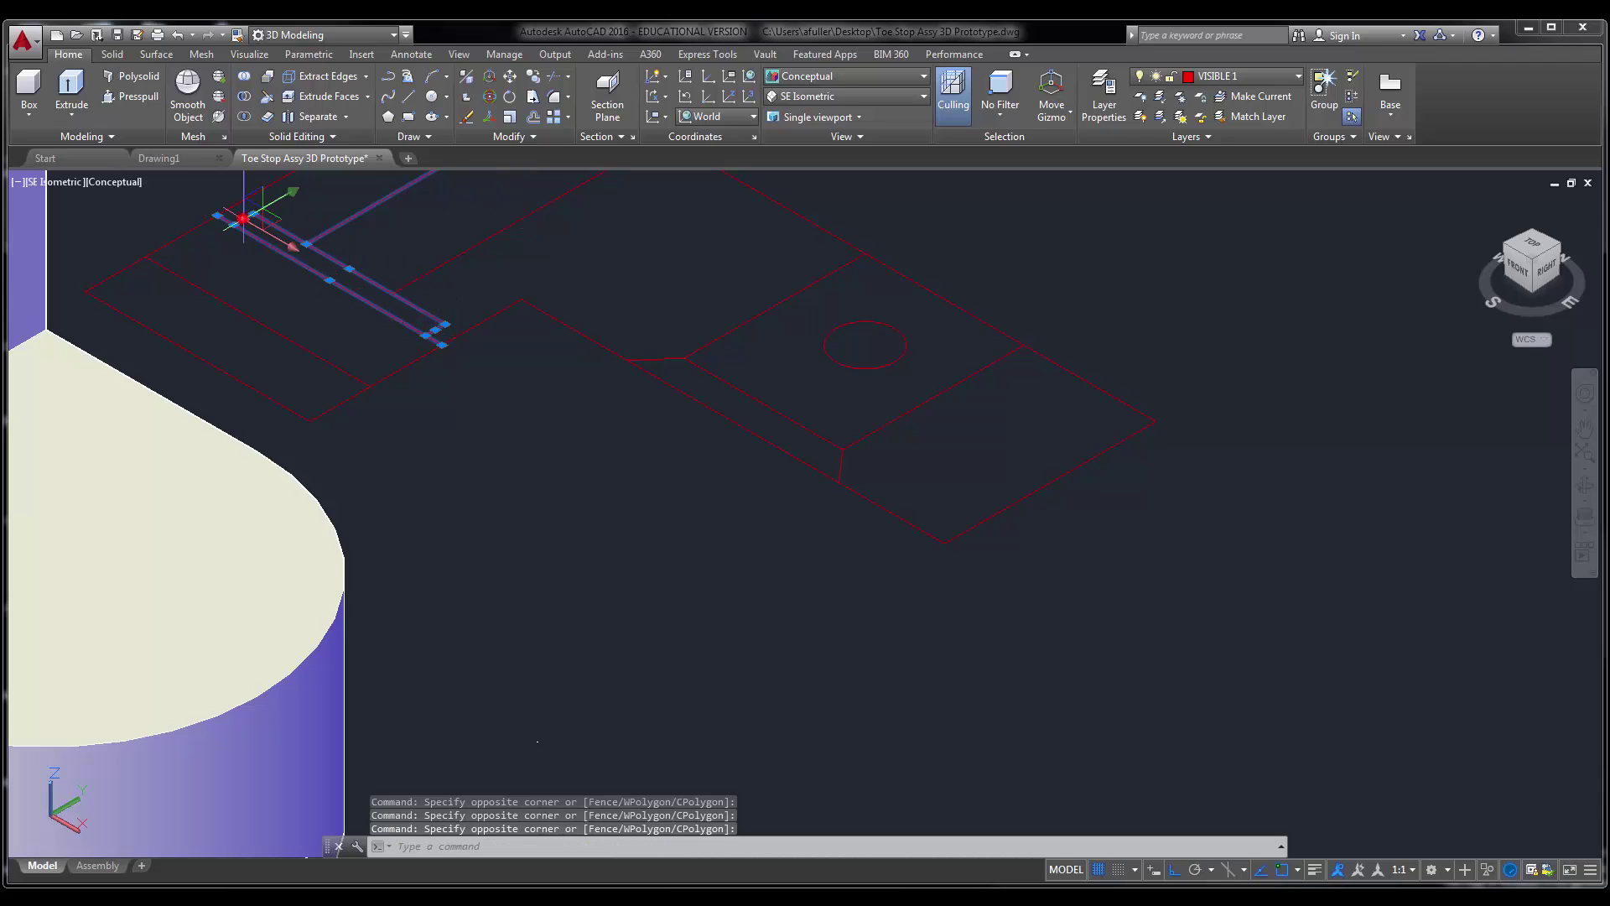
scroll(285, 290, down, 3)
click(386, 280)
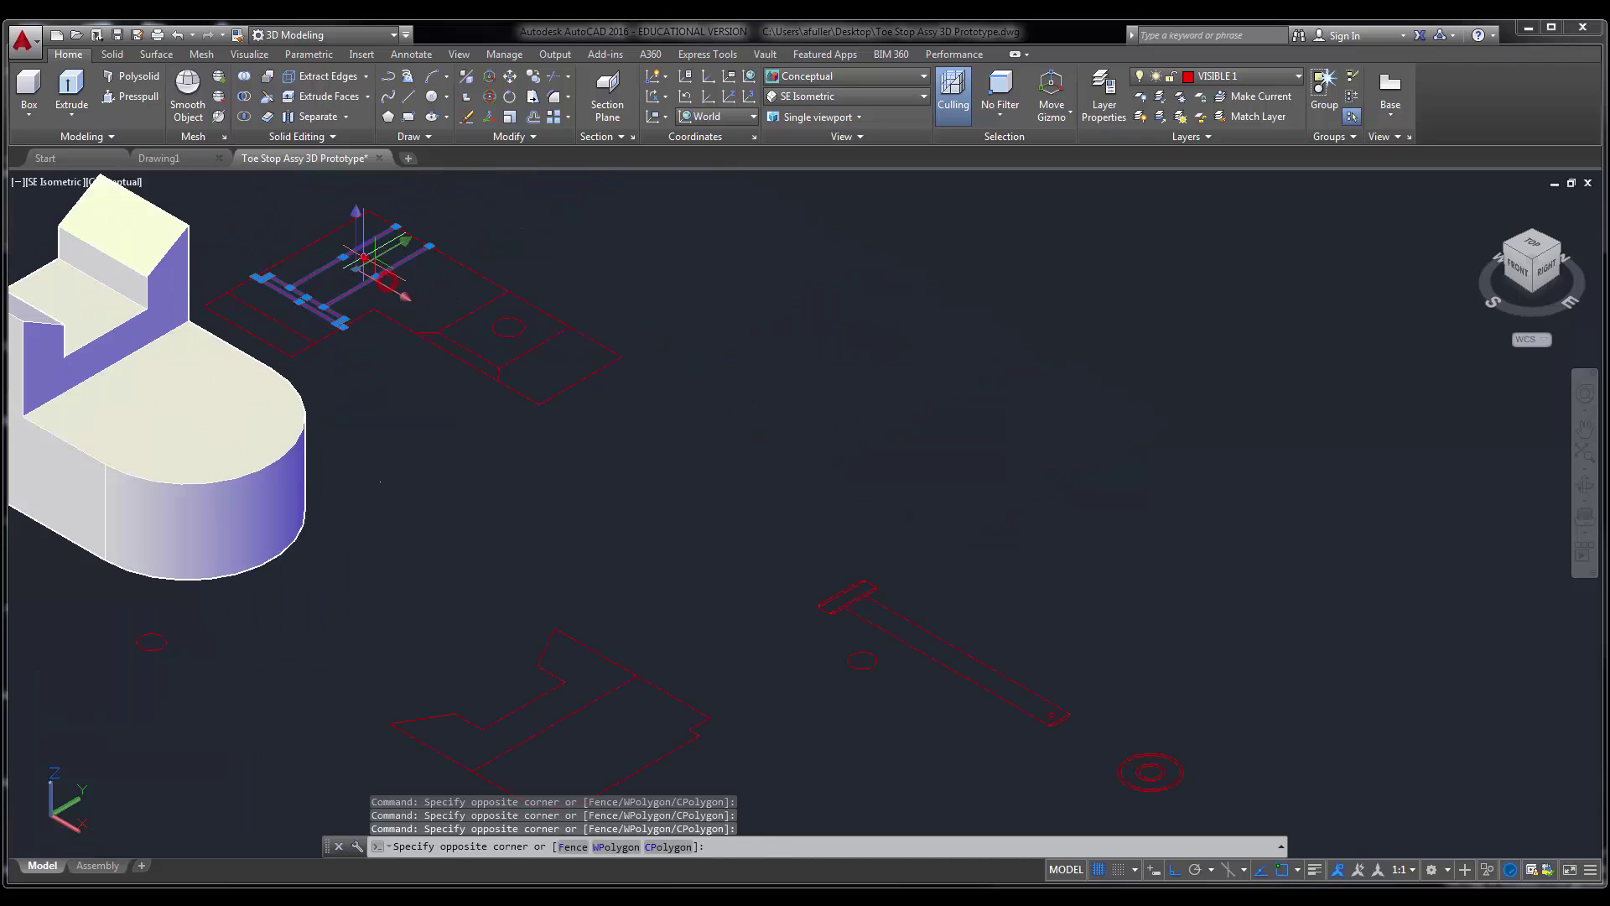
right_click(406, 420)
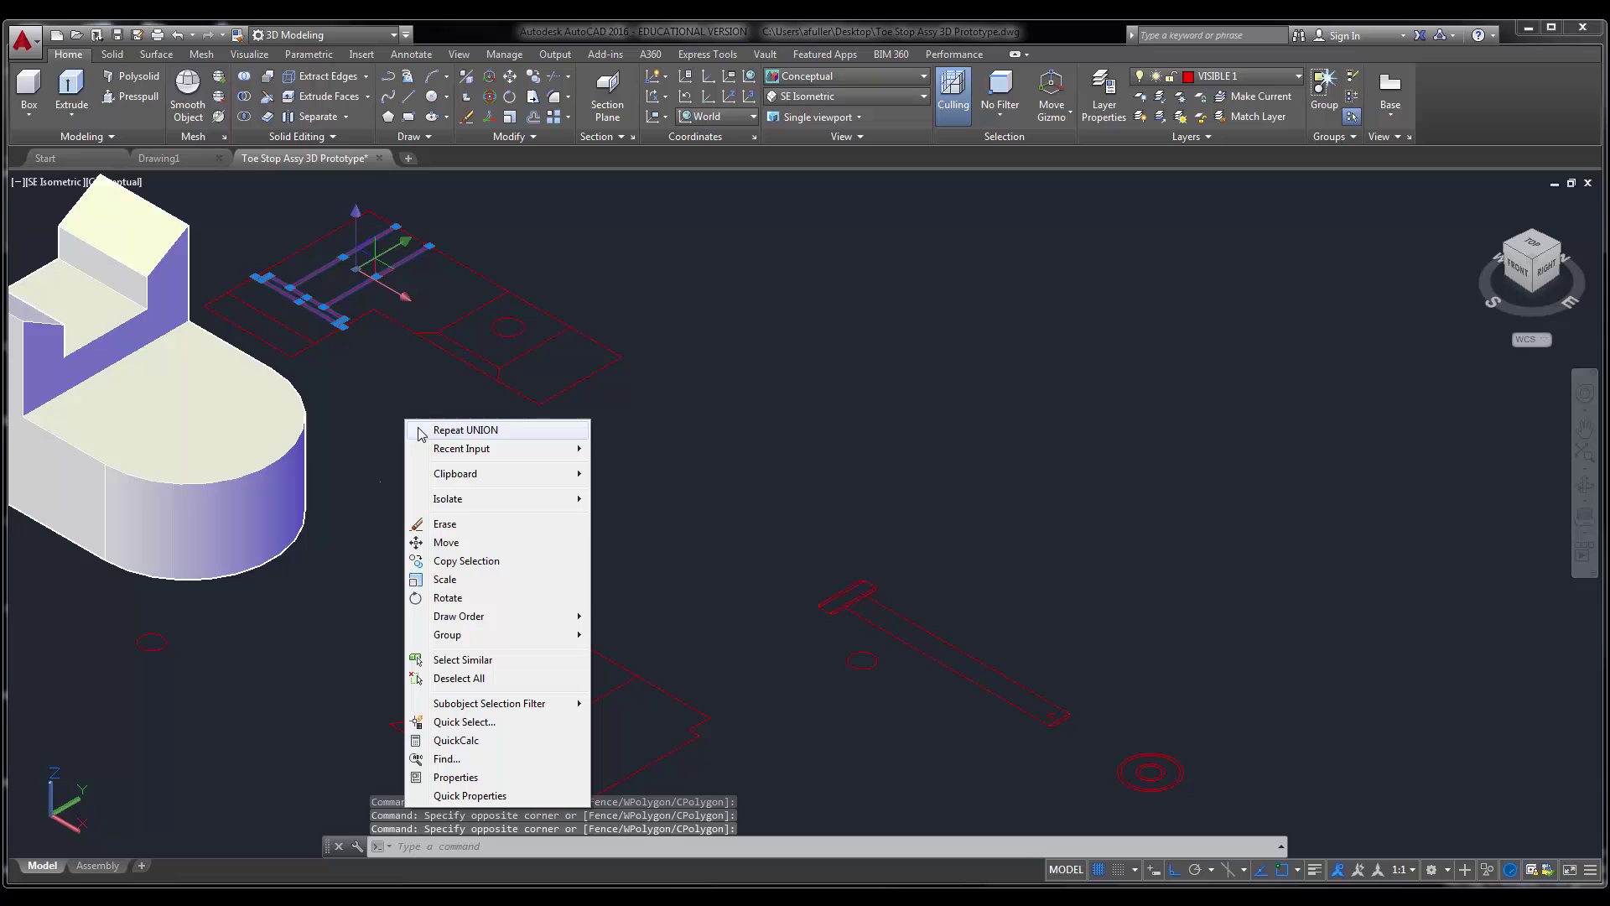
click(470, 560)
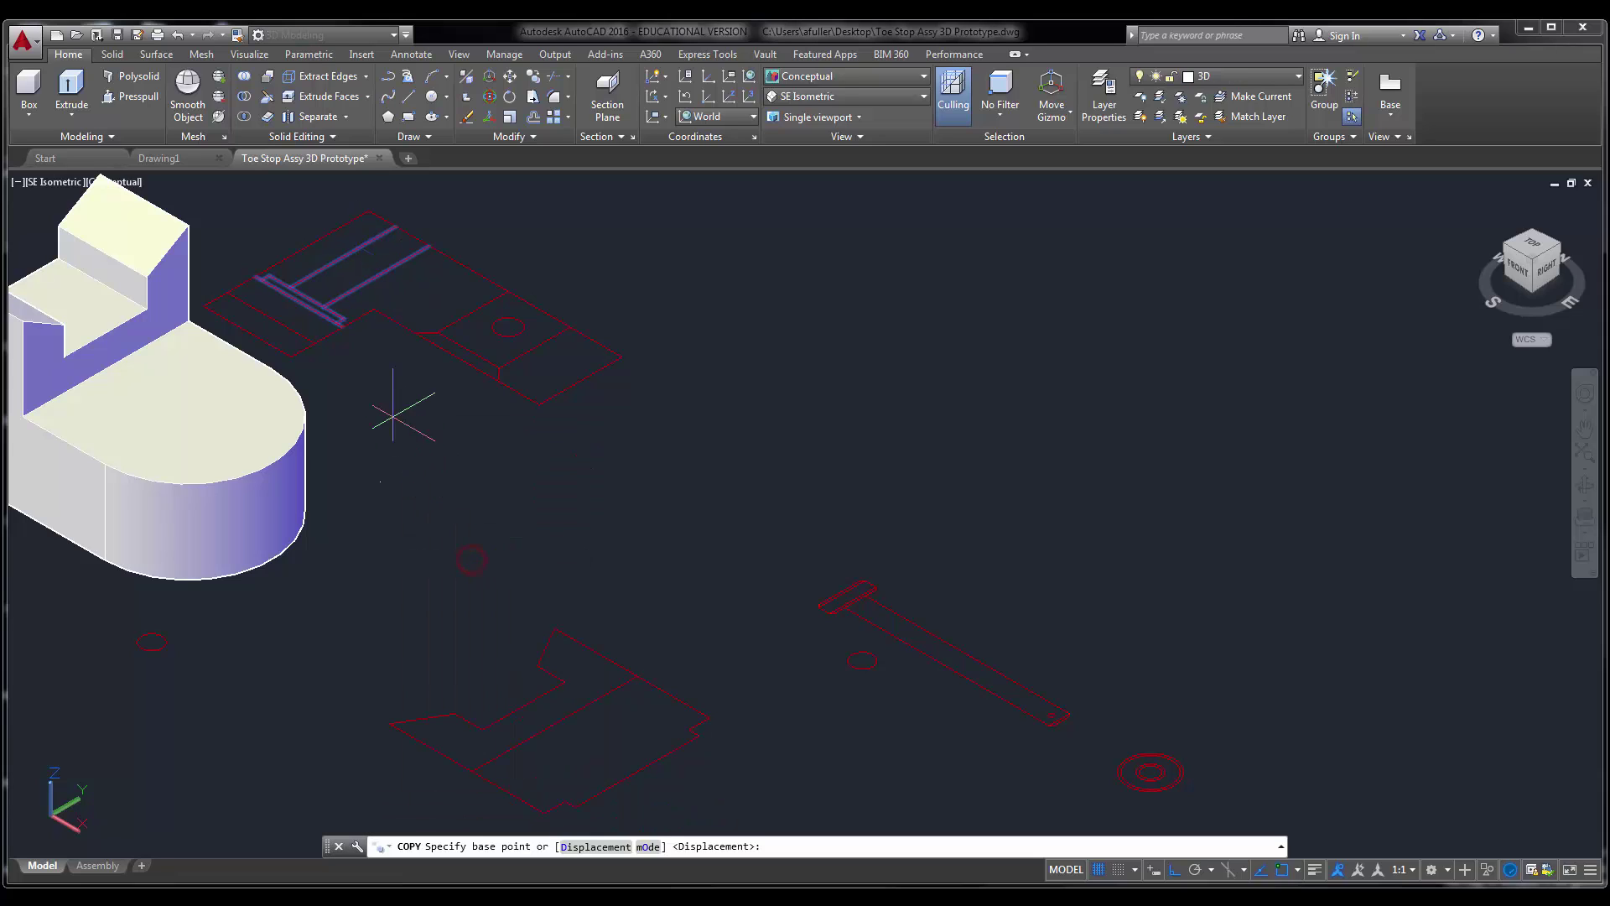
click(375, 265)
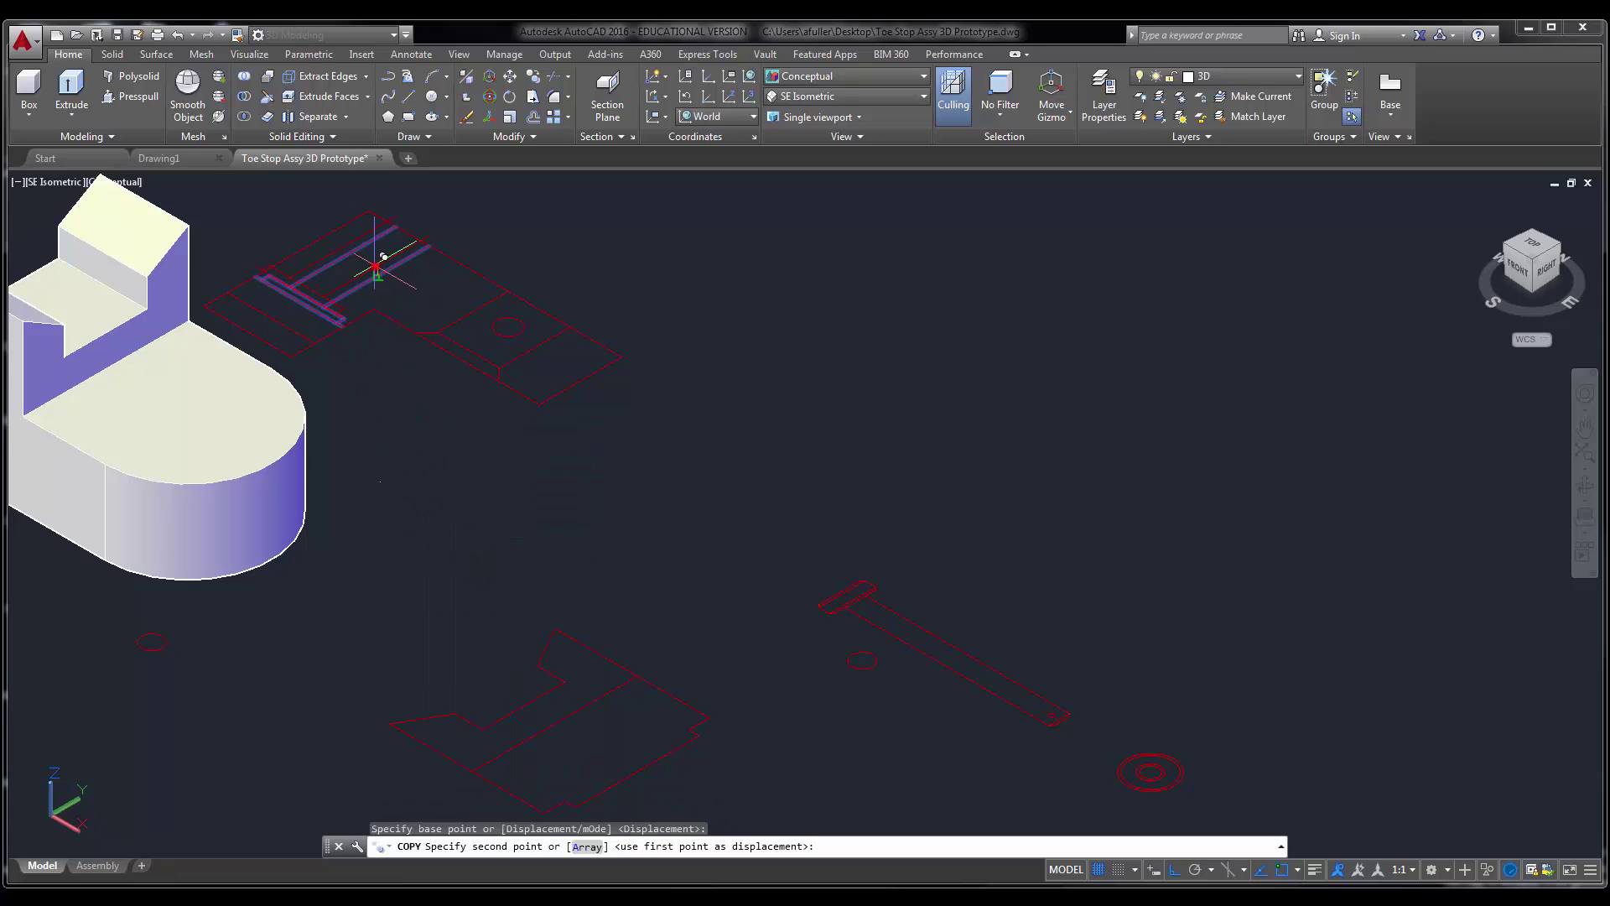
click(896, 395)
key(Escape)
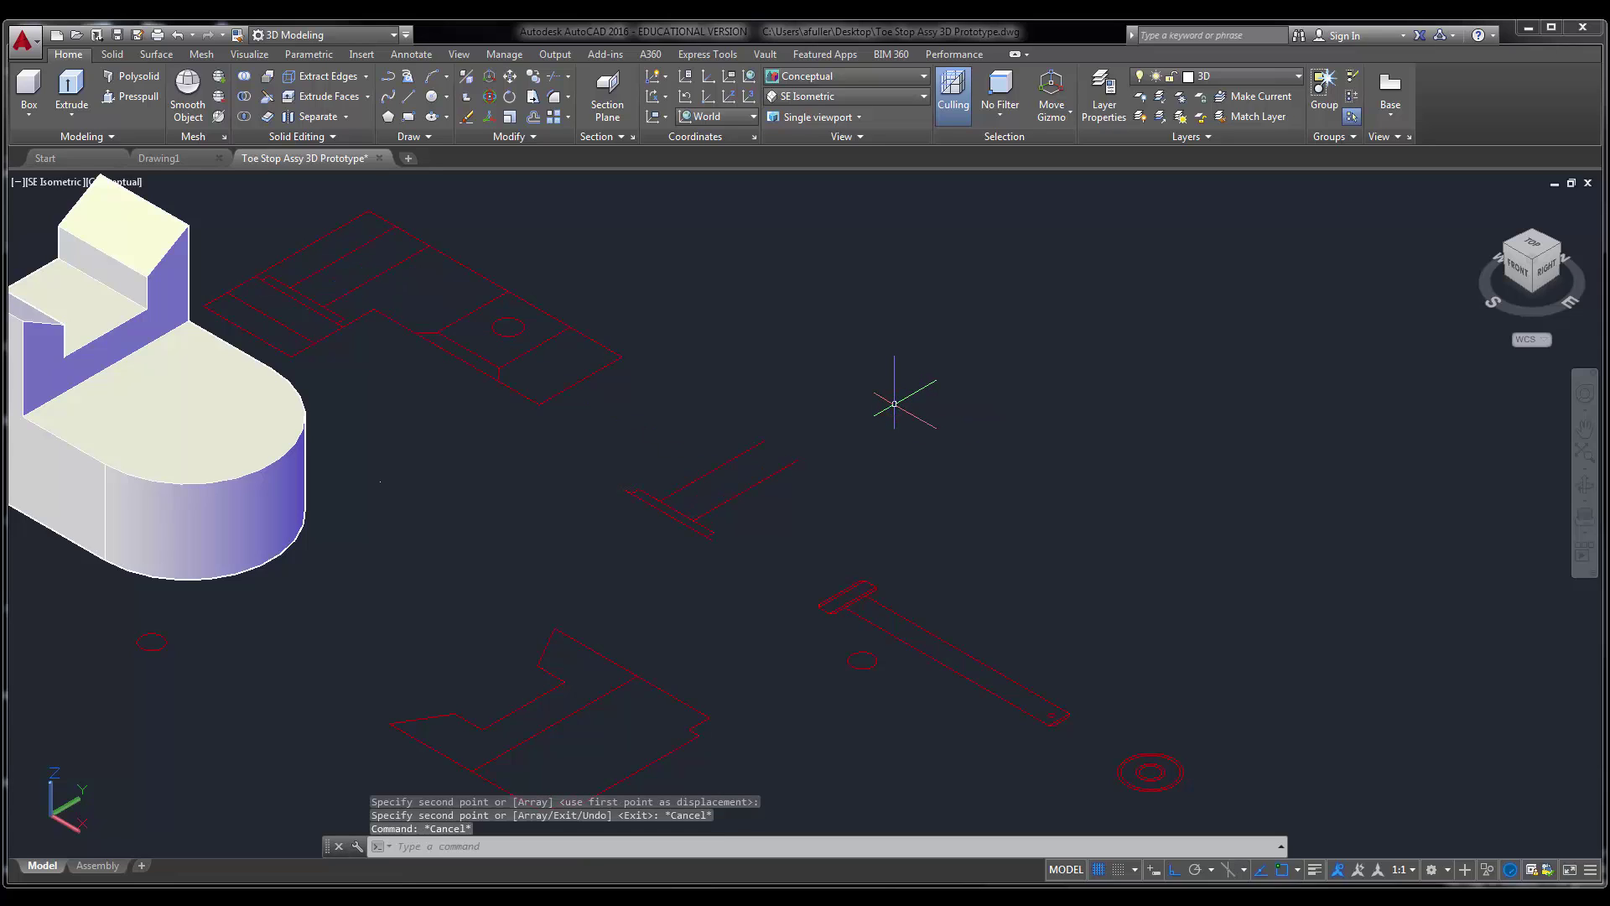
key(Escape)
- Draw a line from the copied slot's end across the pin profile
text(l)
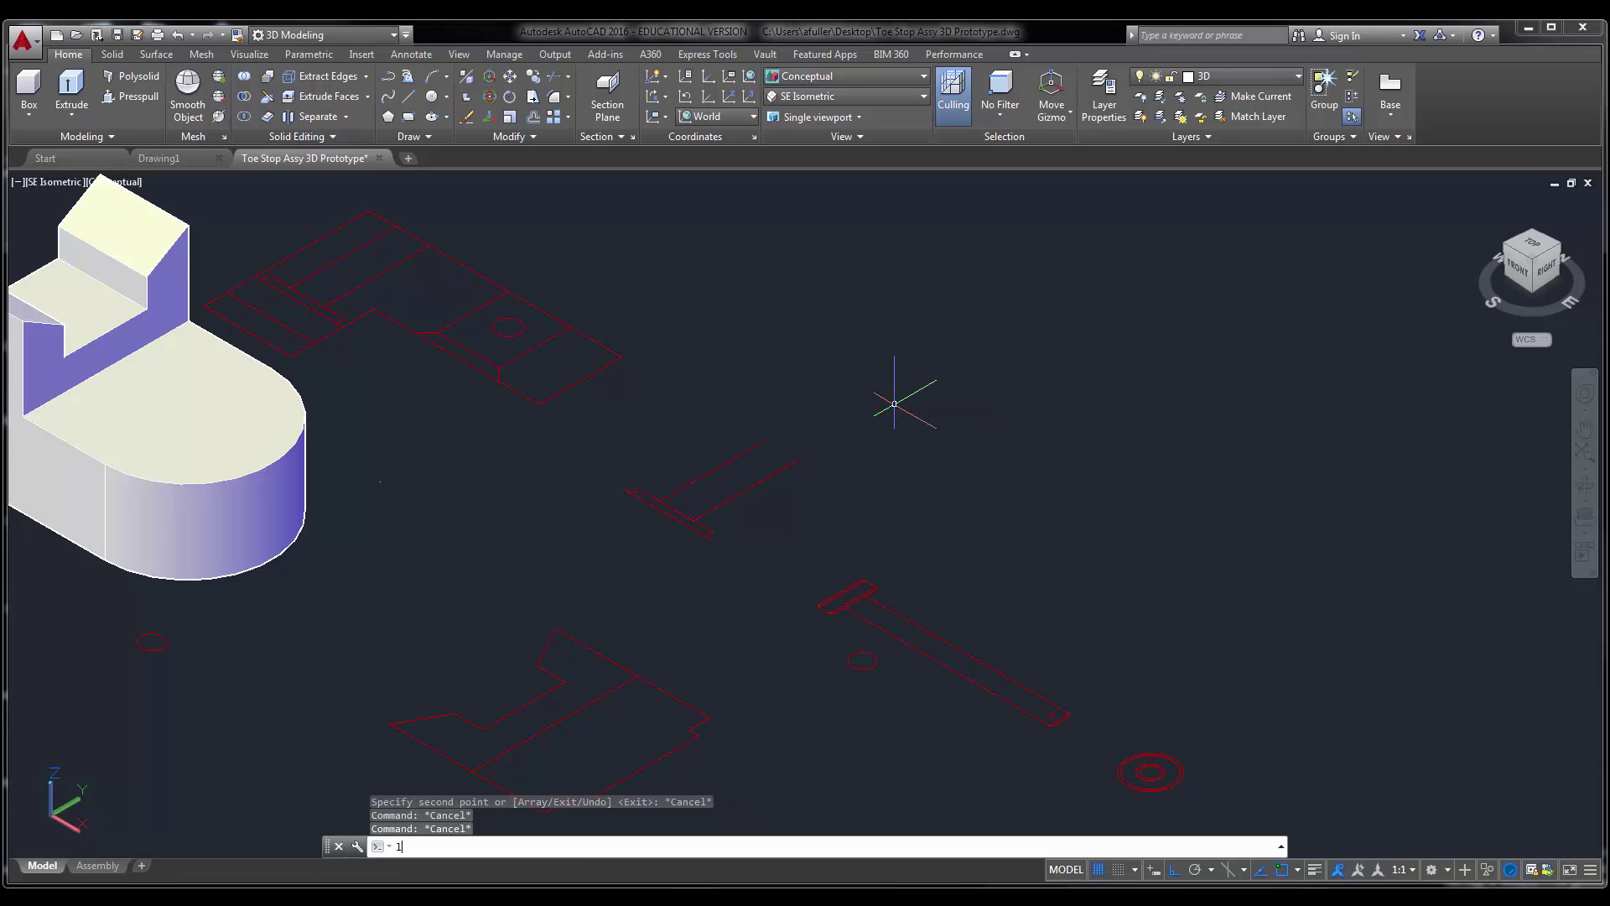
key(Return)
scroll(708, 528, up, 3)
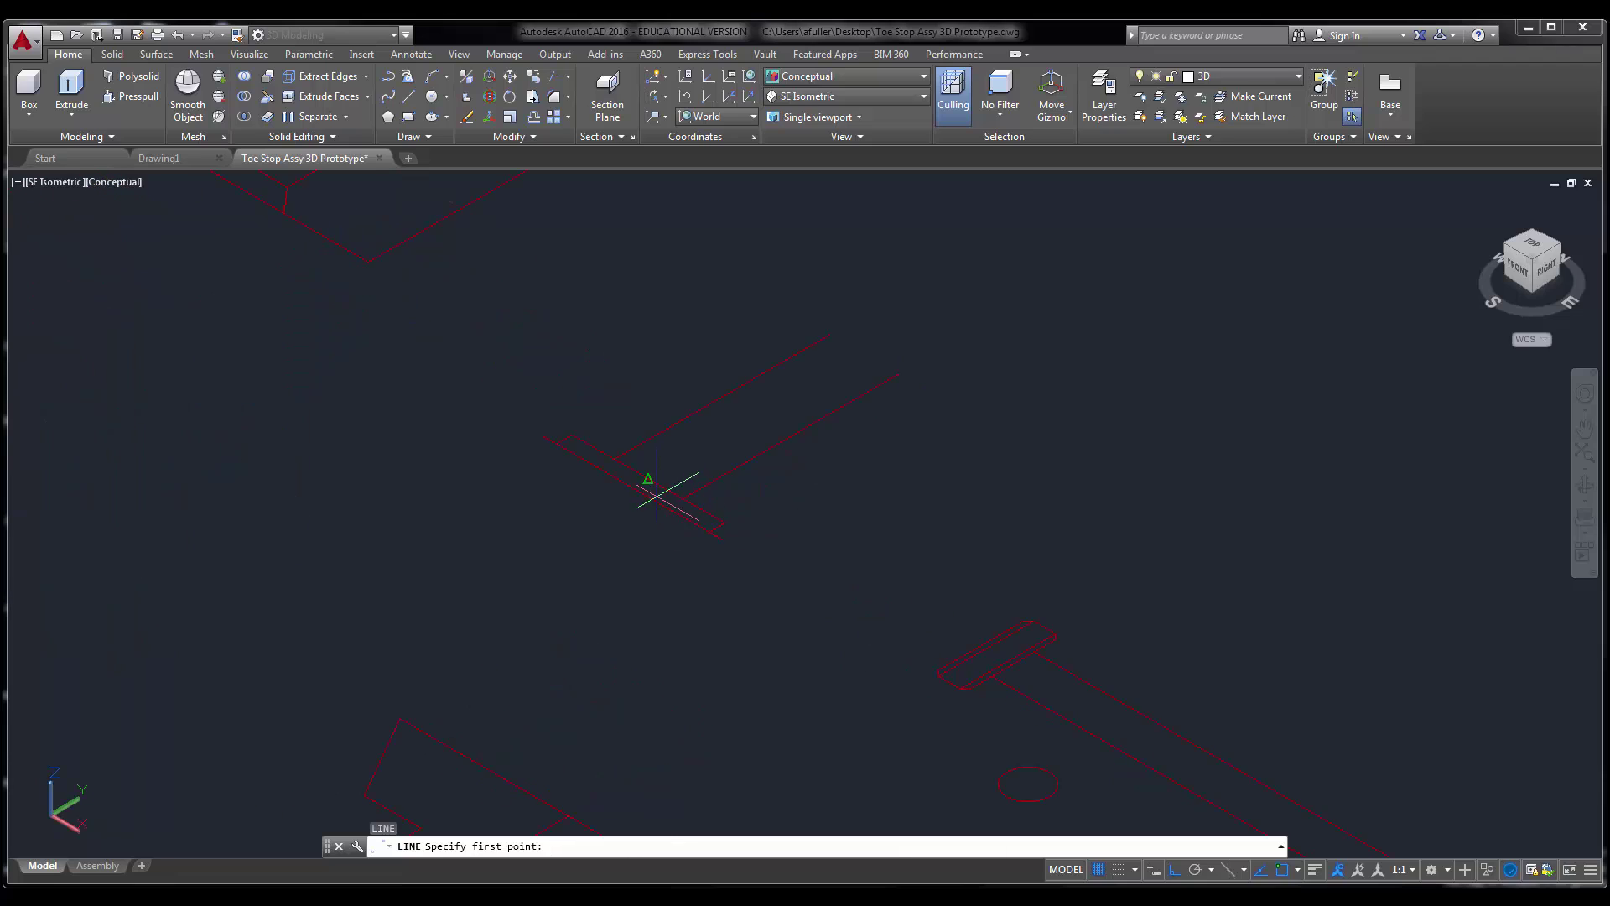
click(637, 486)
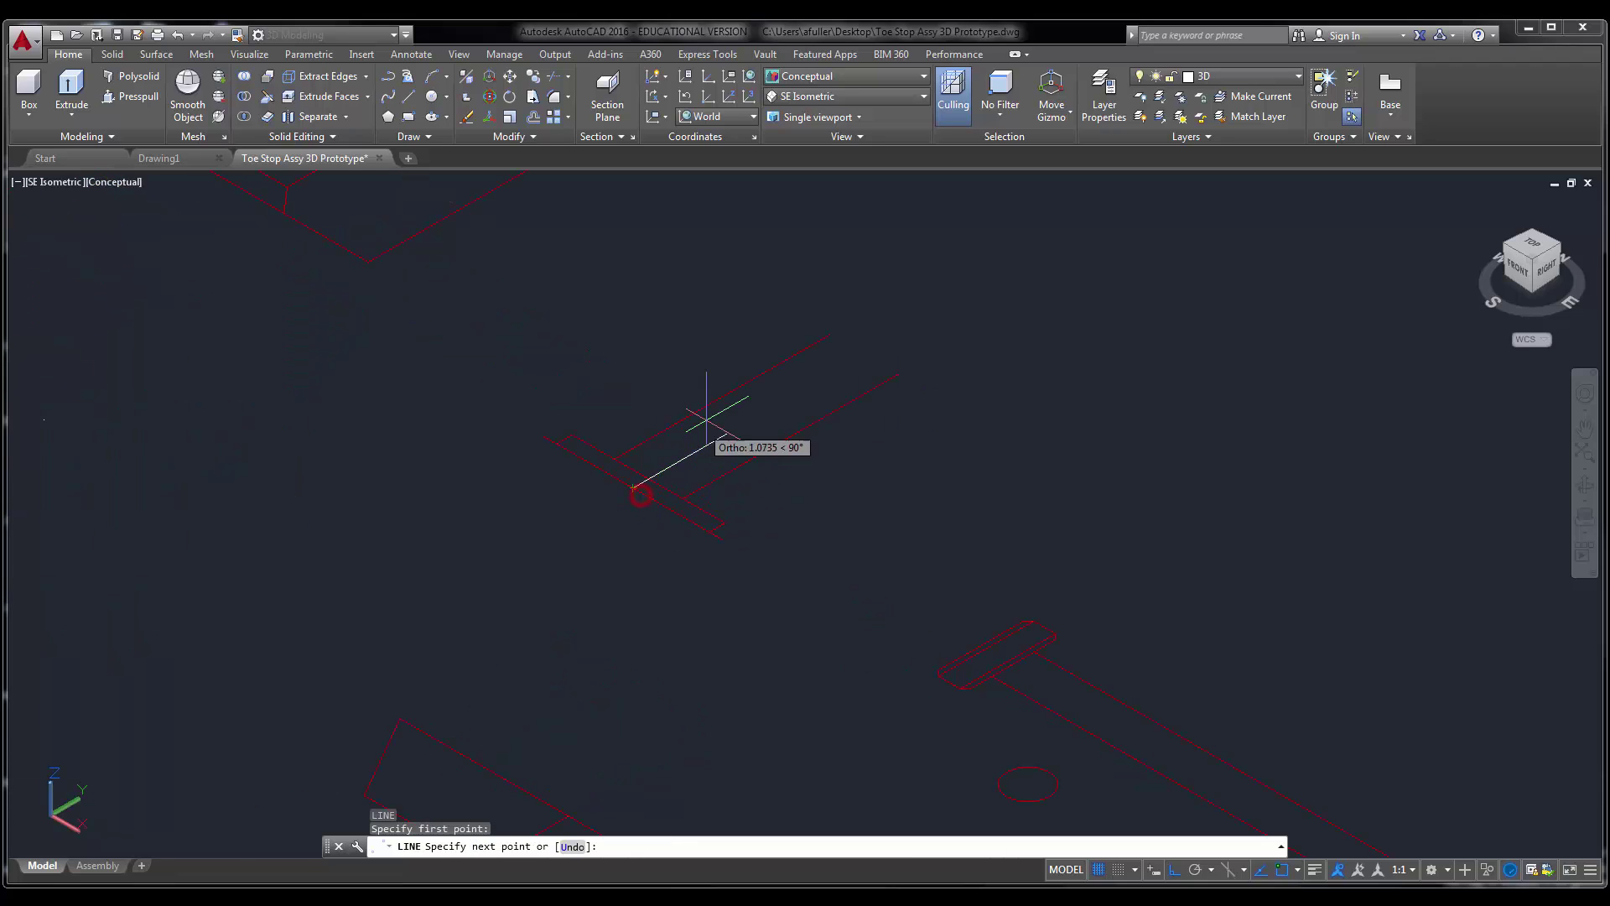
click(863, 353)
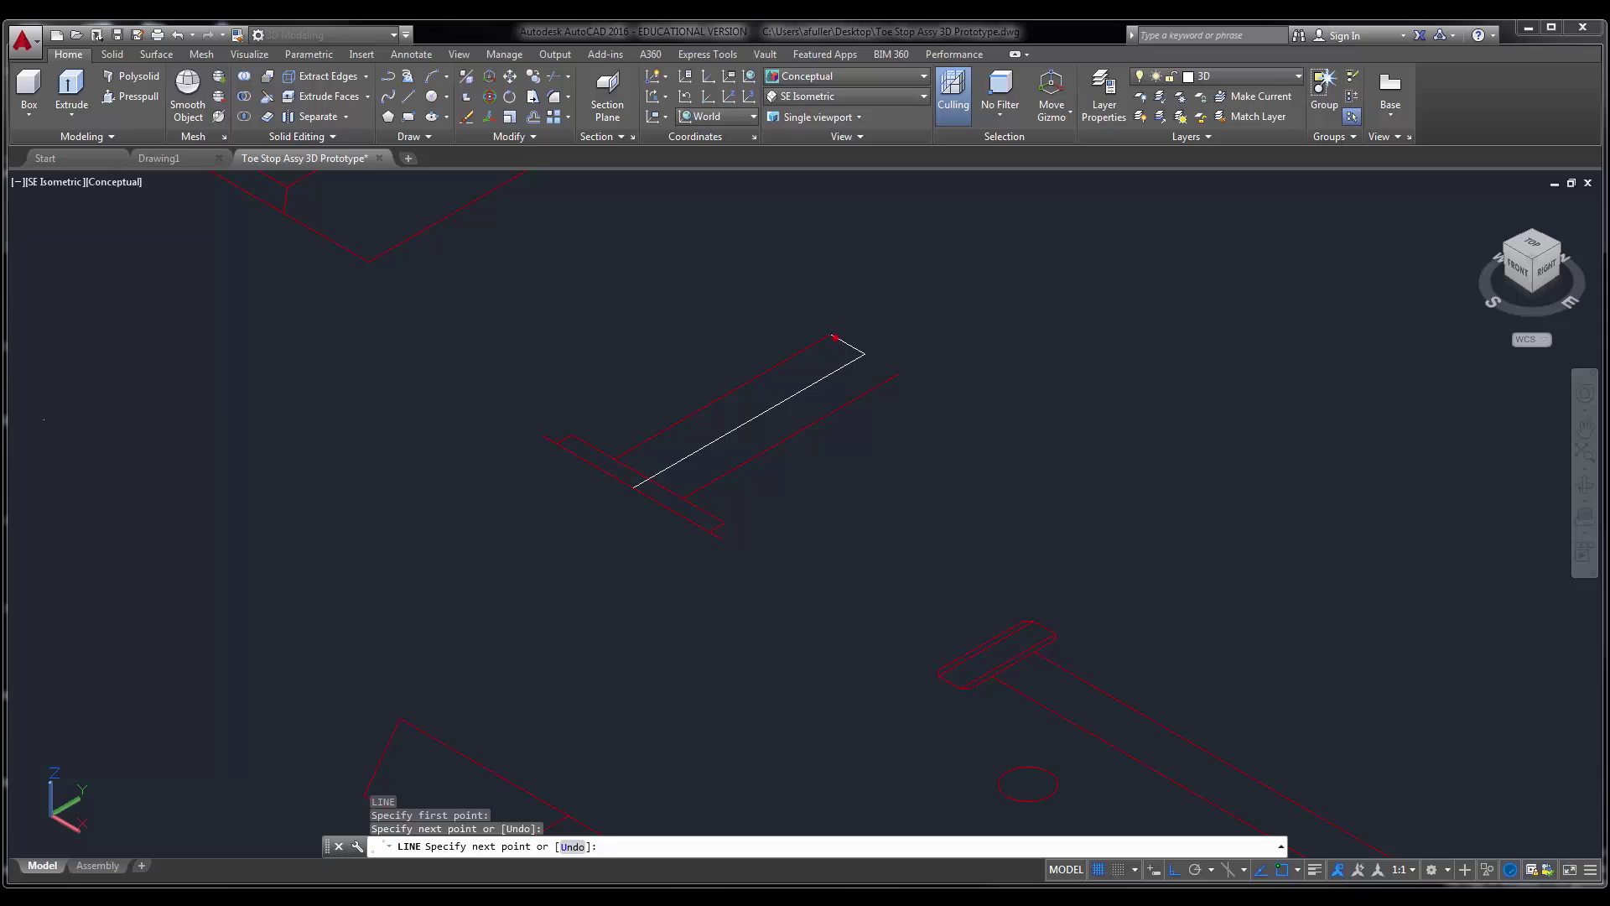
click(843, 356)
key(Return)
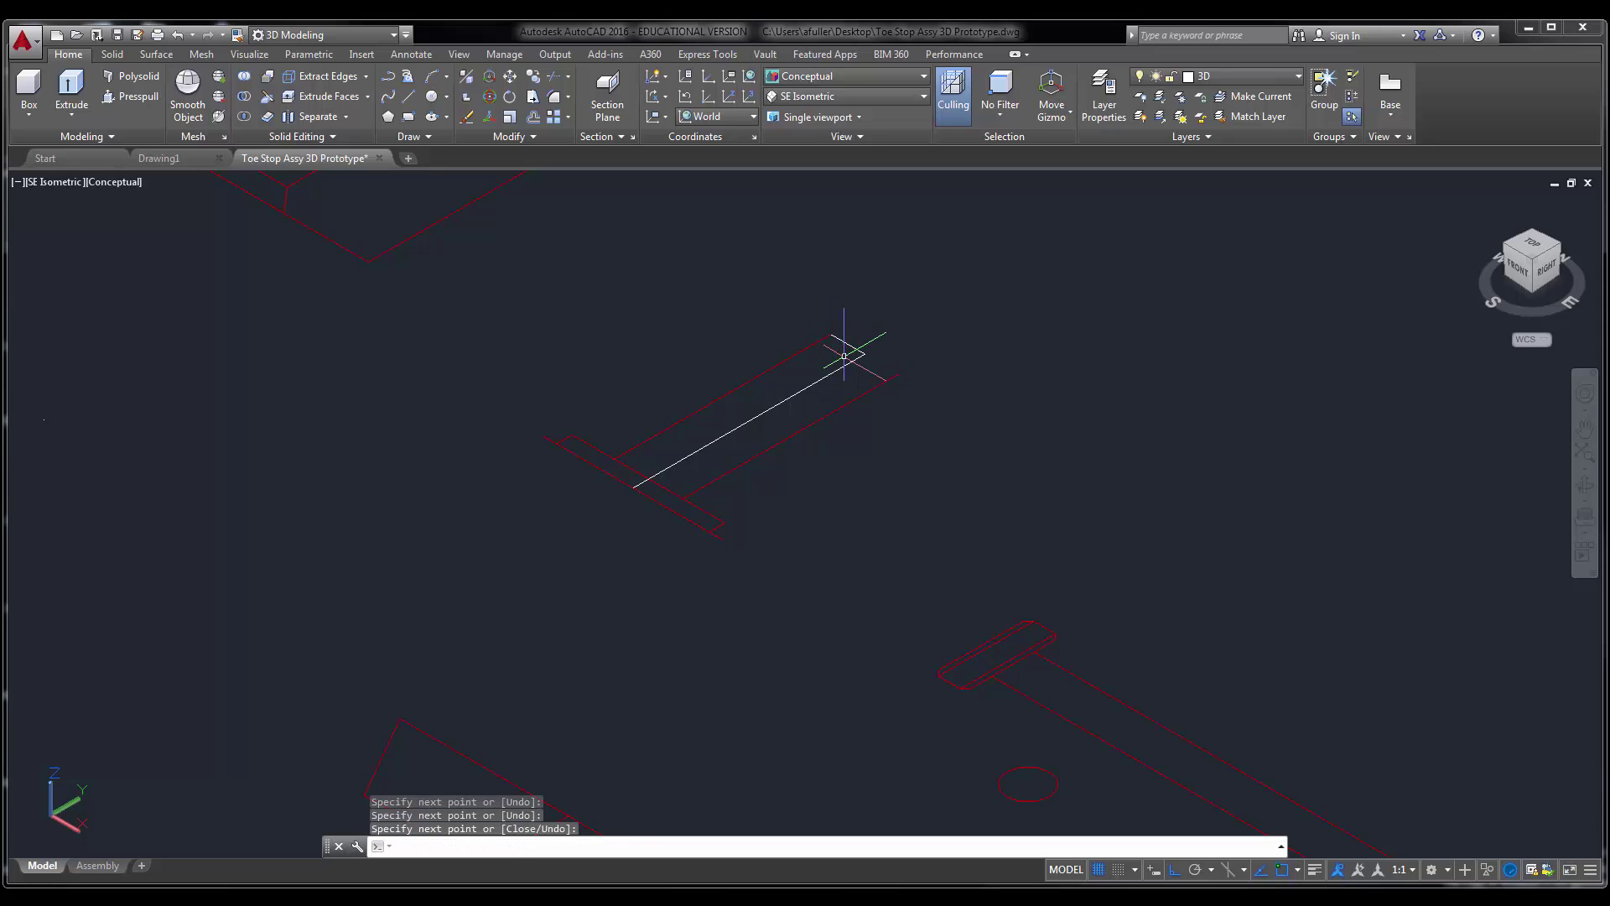
- Trim the crossed segments off the copied slot lines
text(tr)
key(Return)
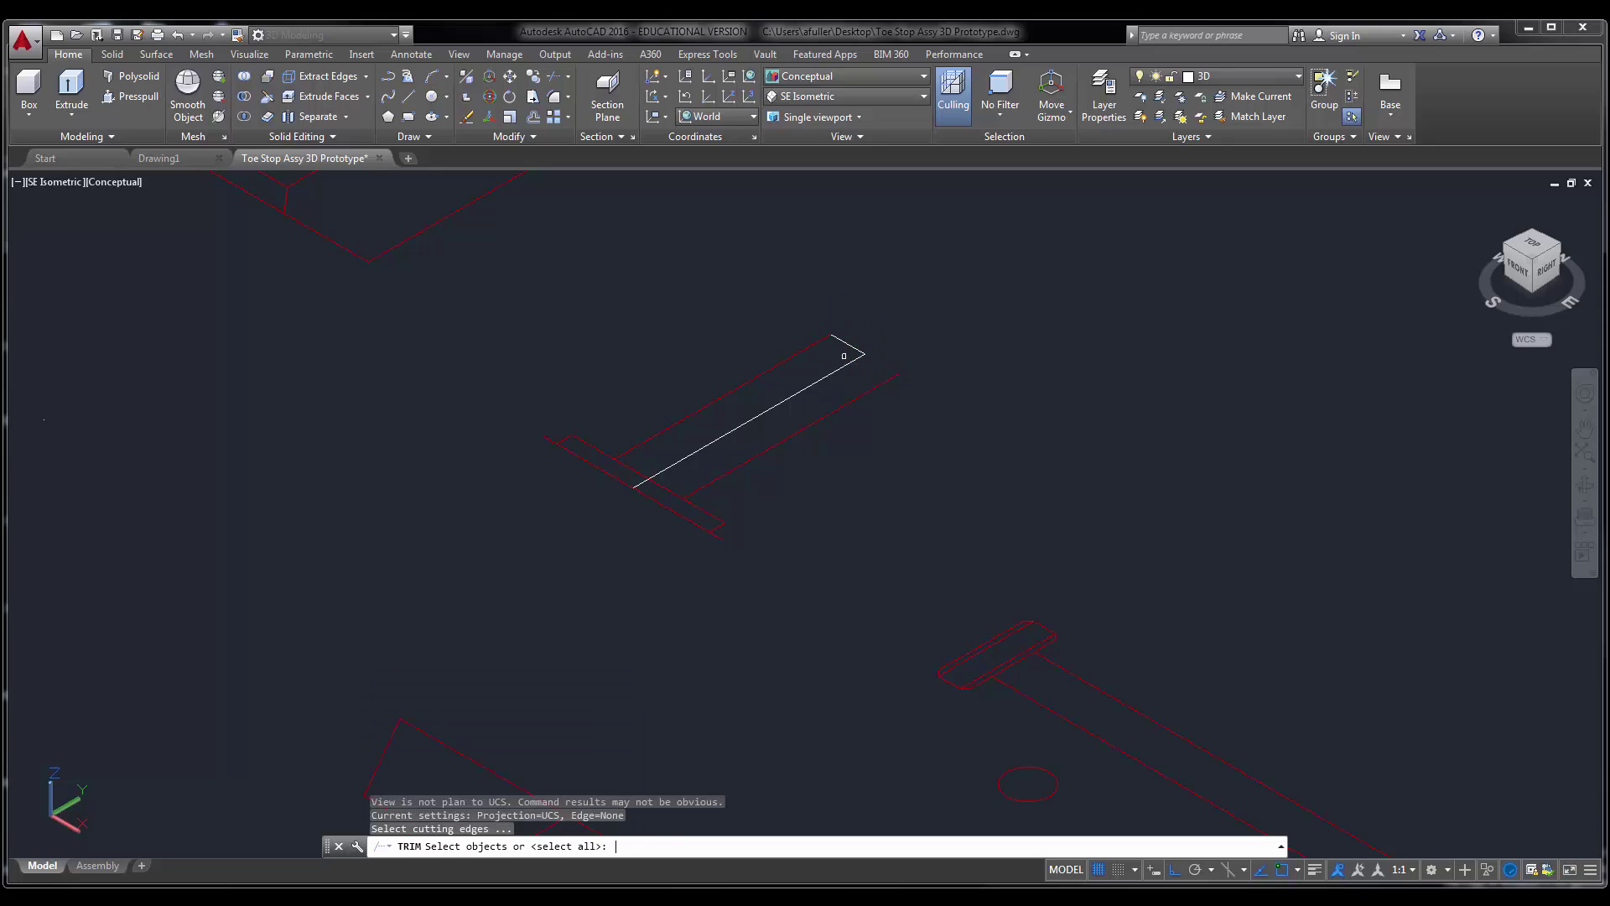
key(Return)
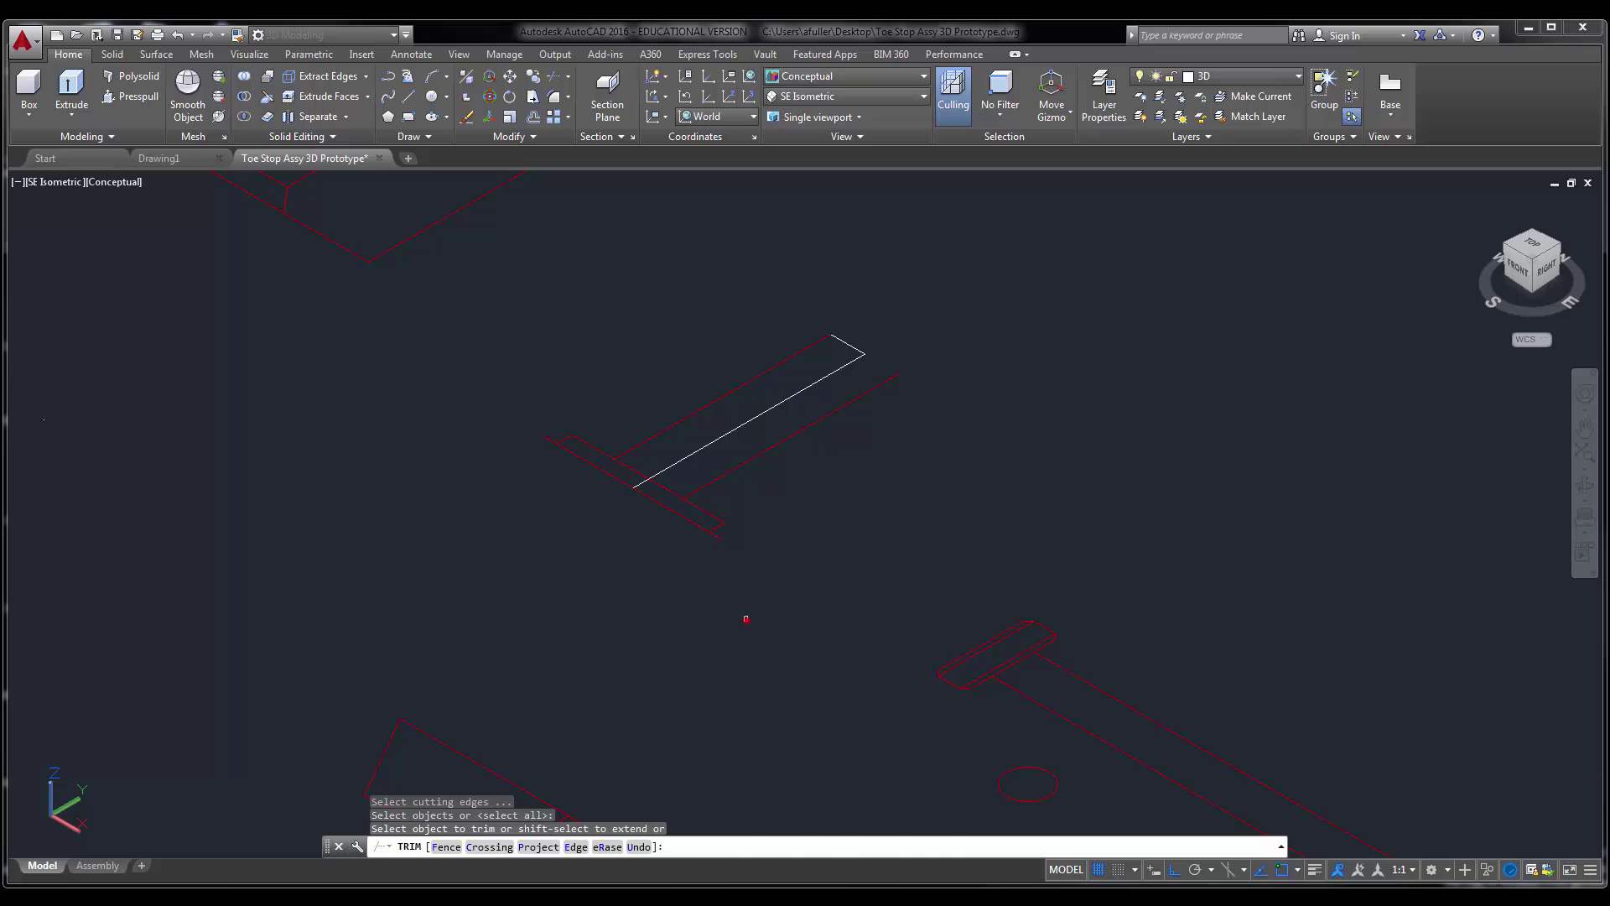
click(746, 619)
click(680, 487)
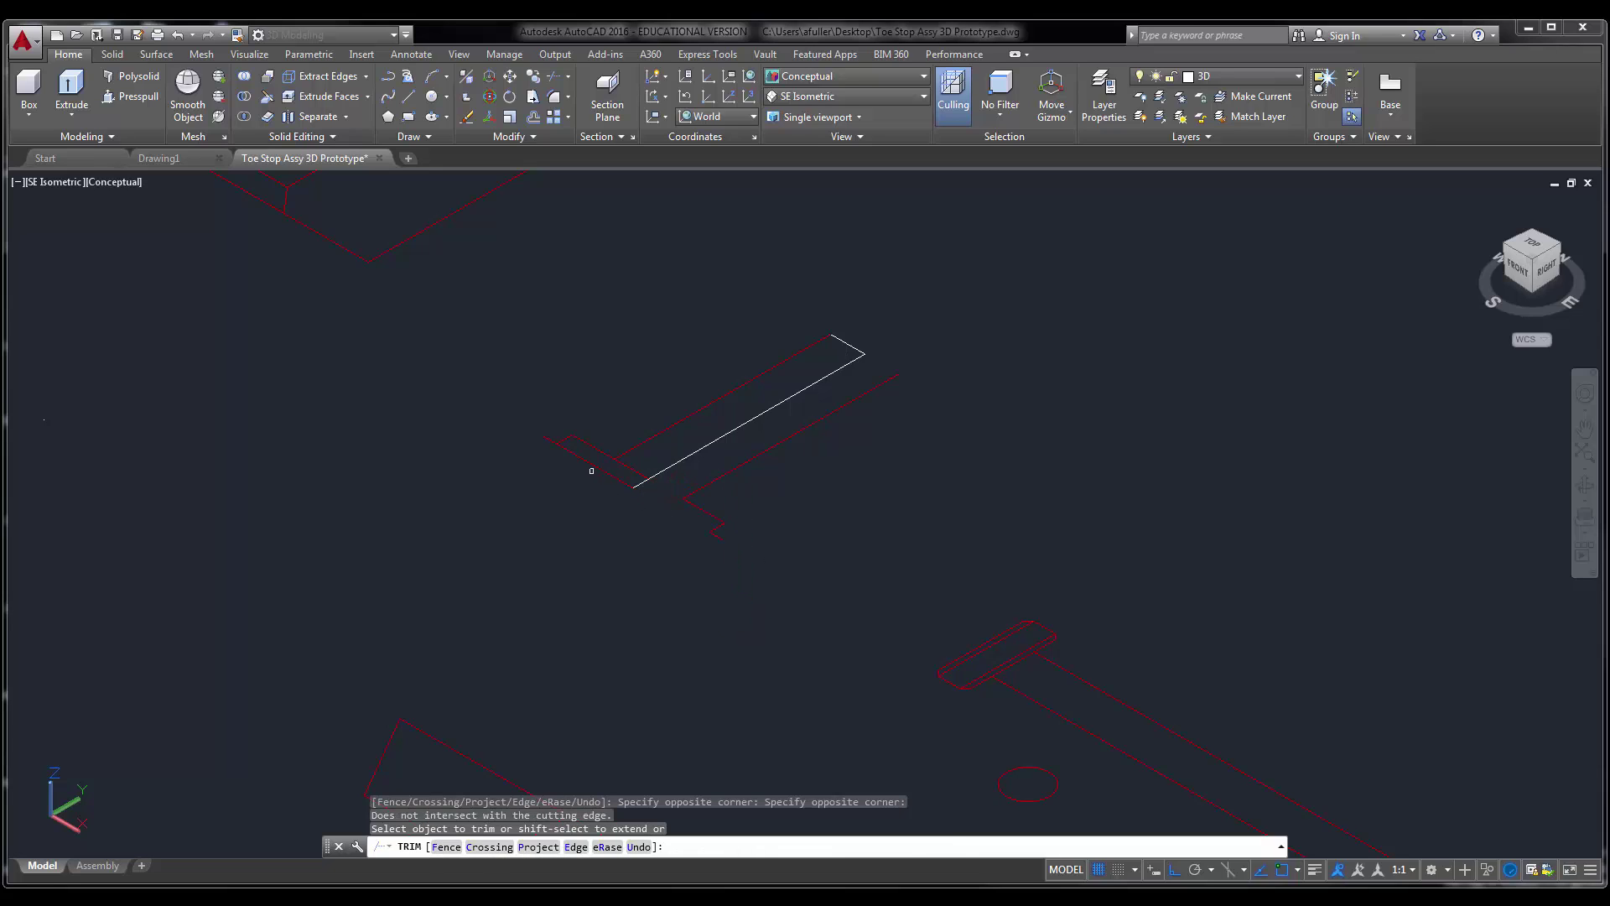
click(545, 437)
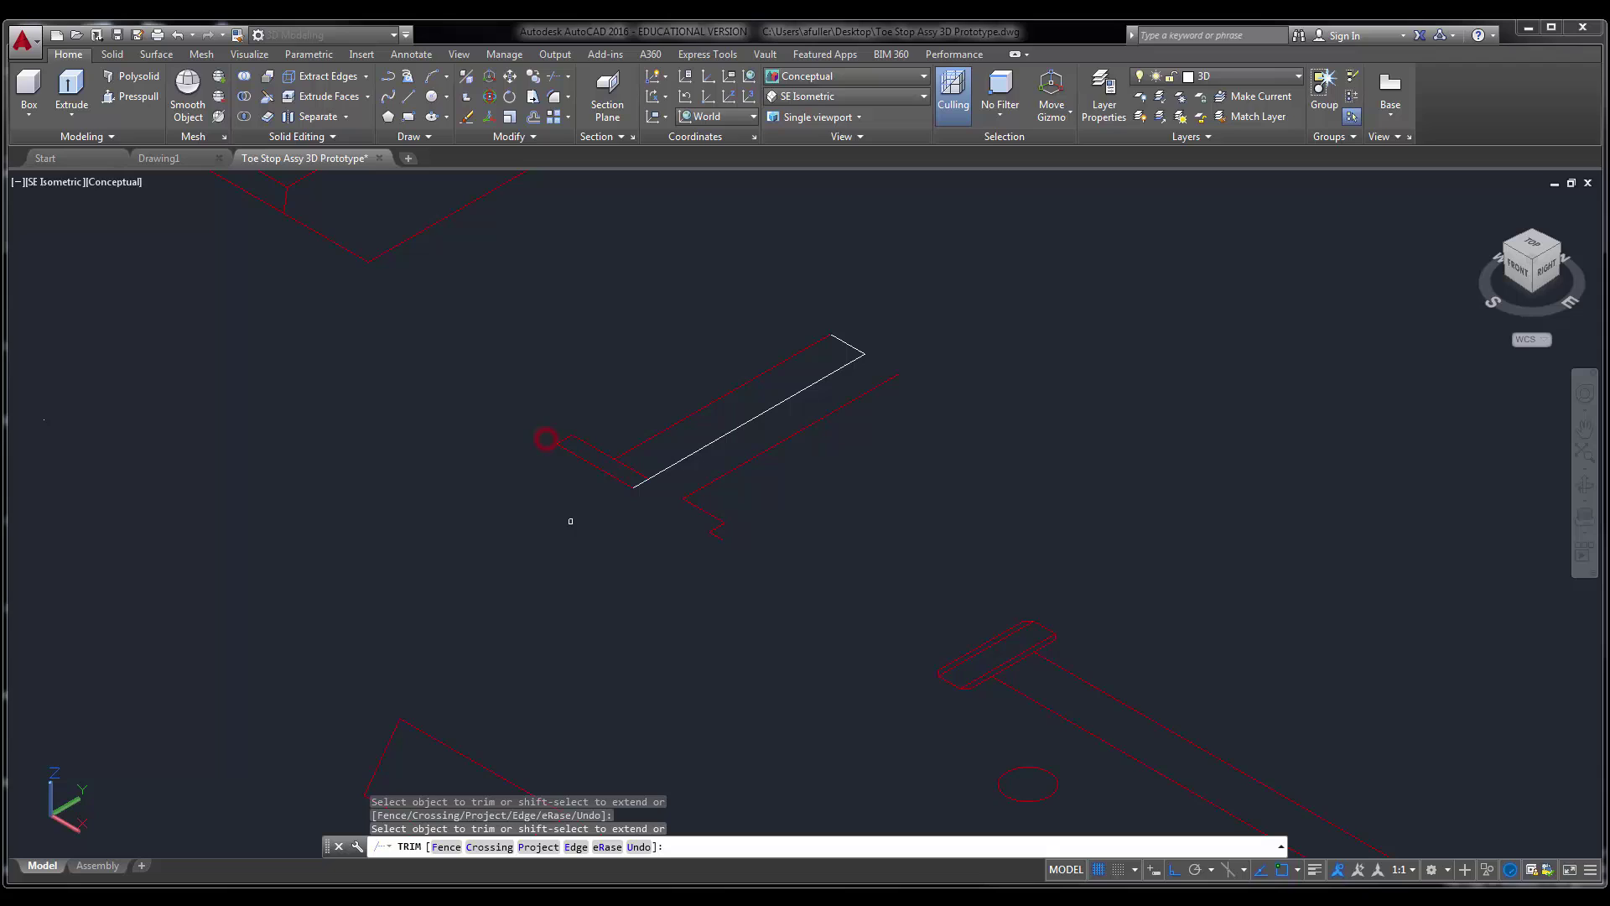
key(Return)
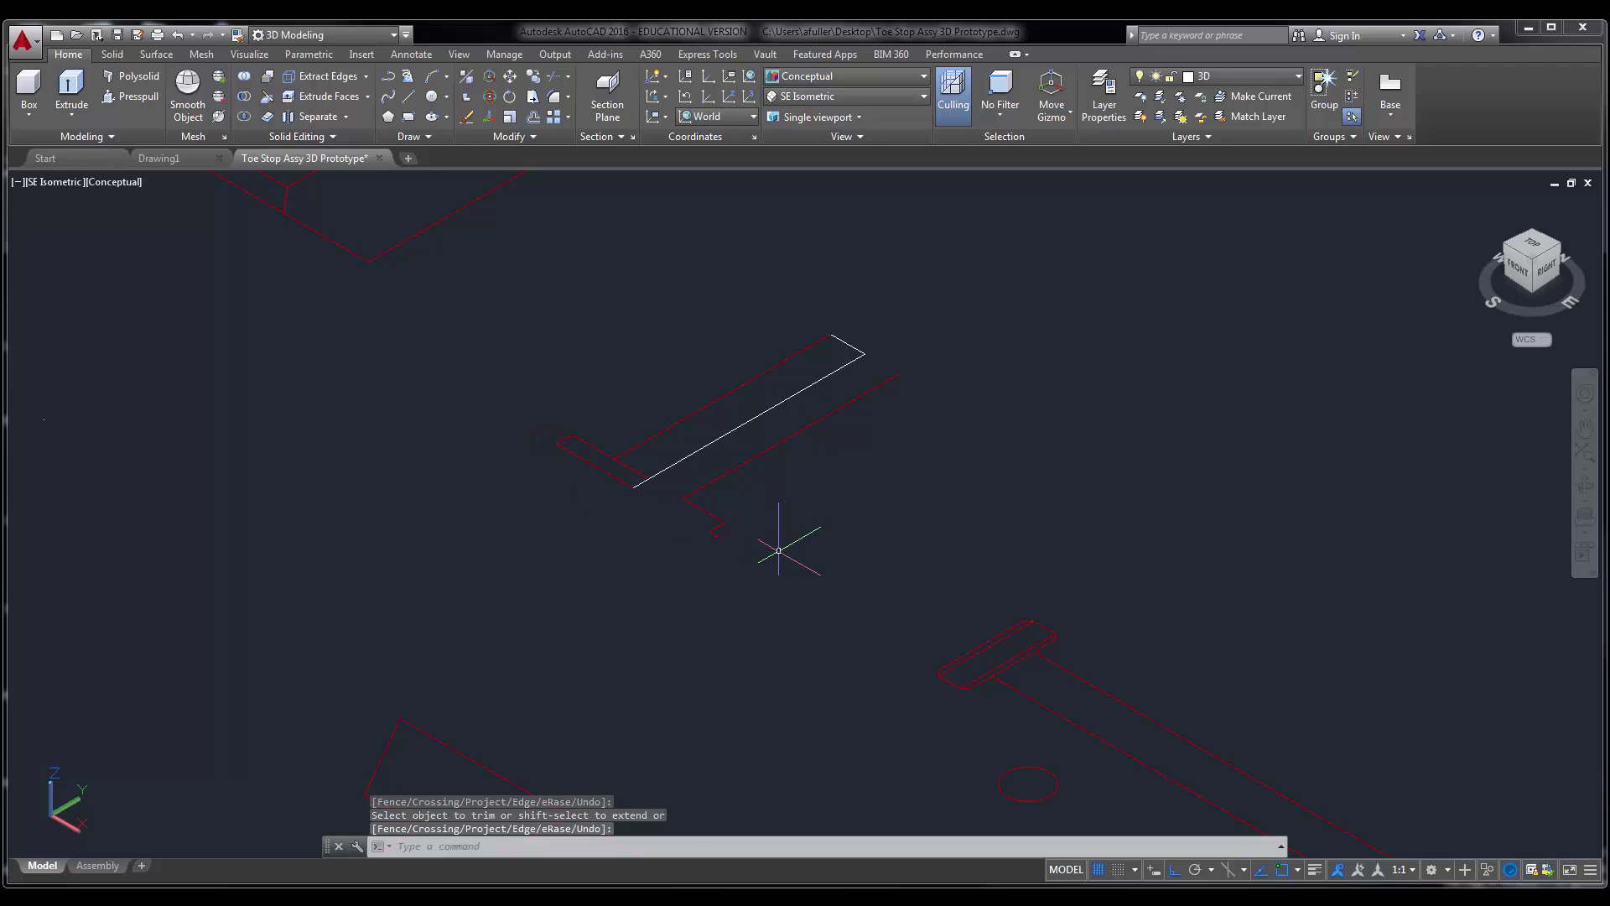
- Erase the leftover construction lines and trim the last excess segment for a closed L-shaped outline
click(755, 566)
click(692, 490)
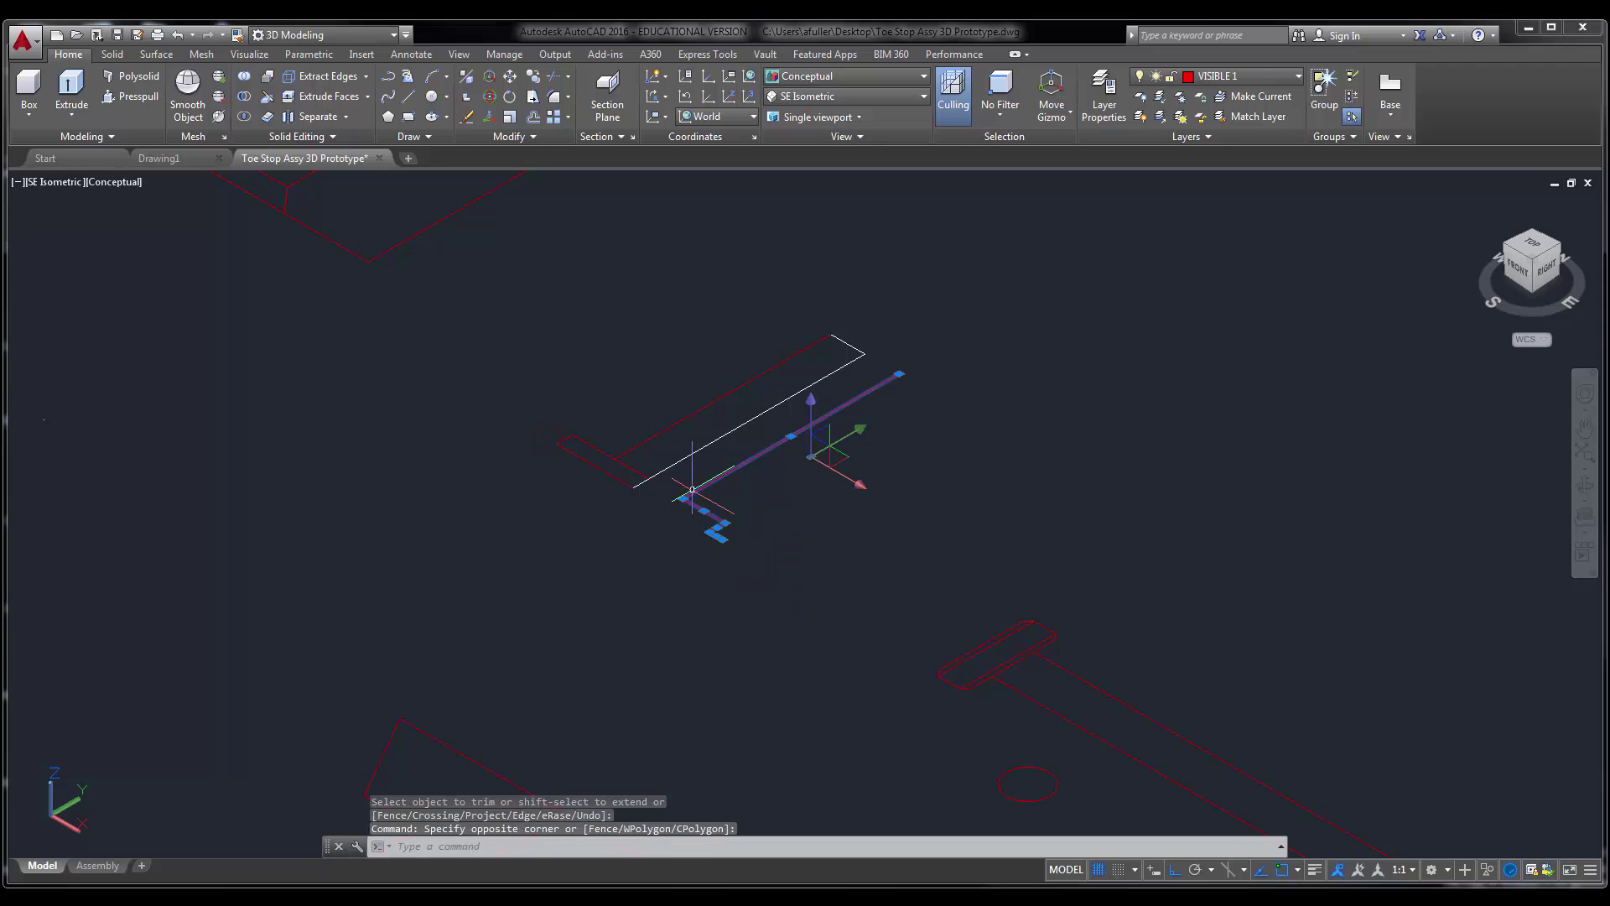
key(Delete)
text(tr)
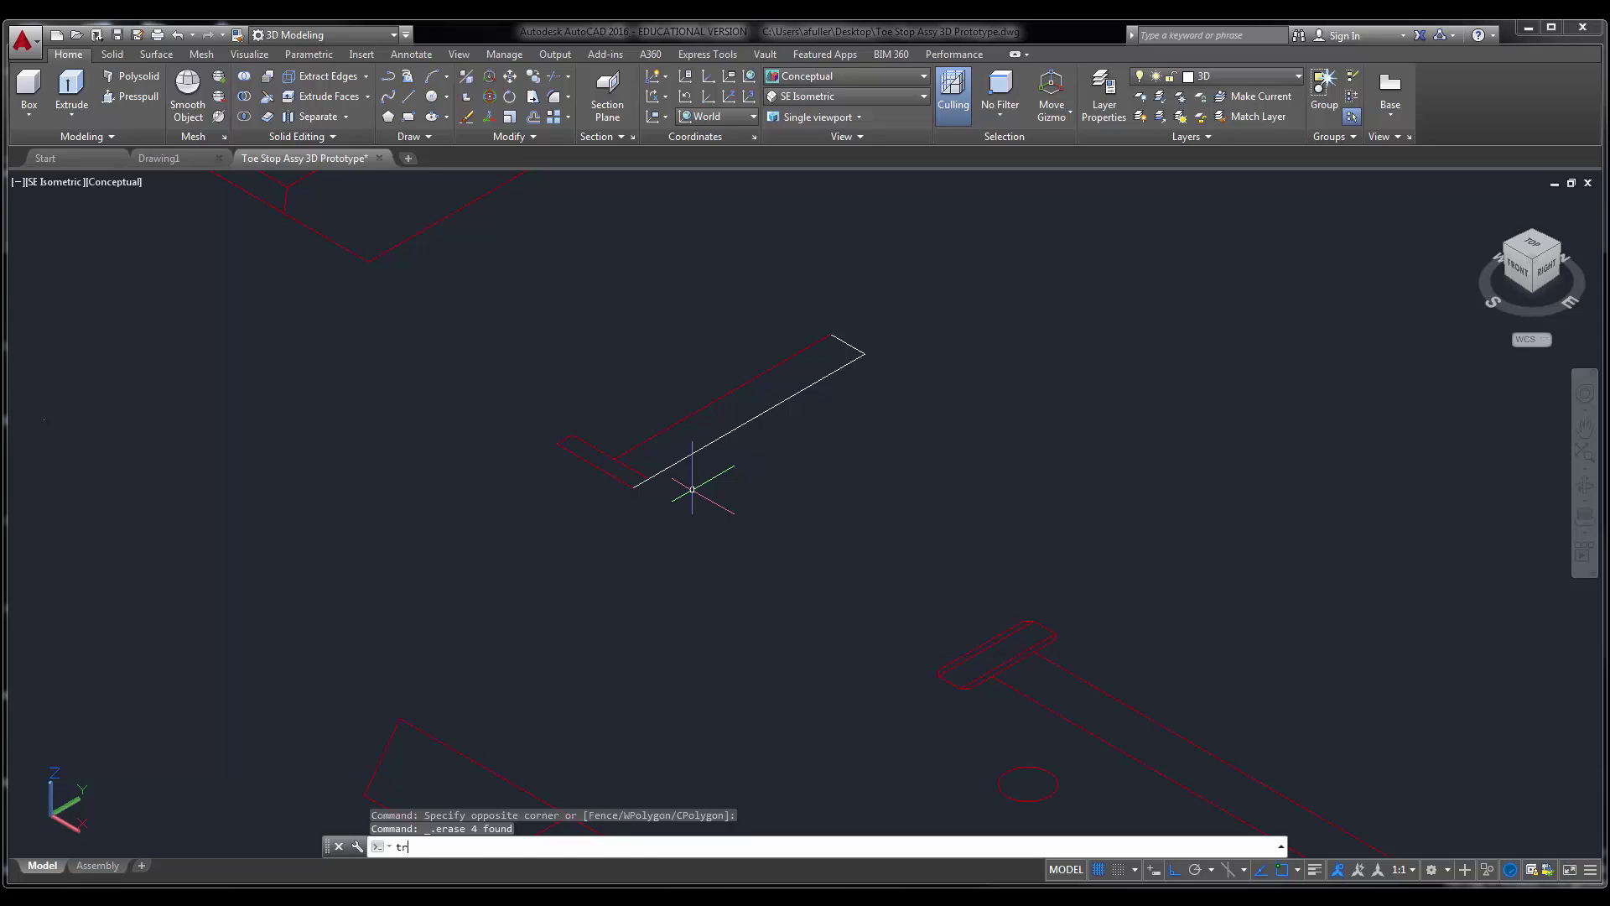
key(Return)
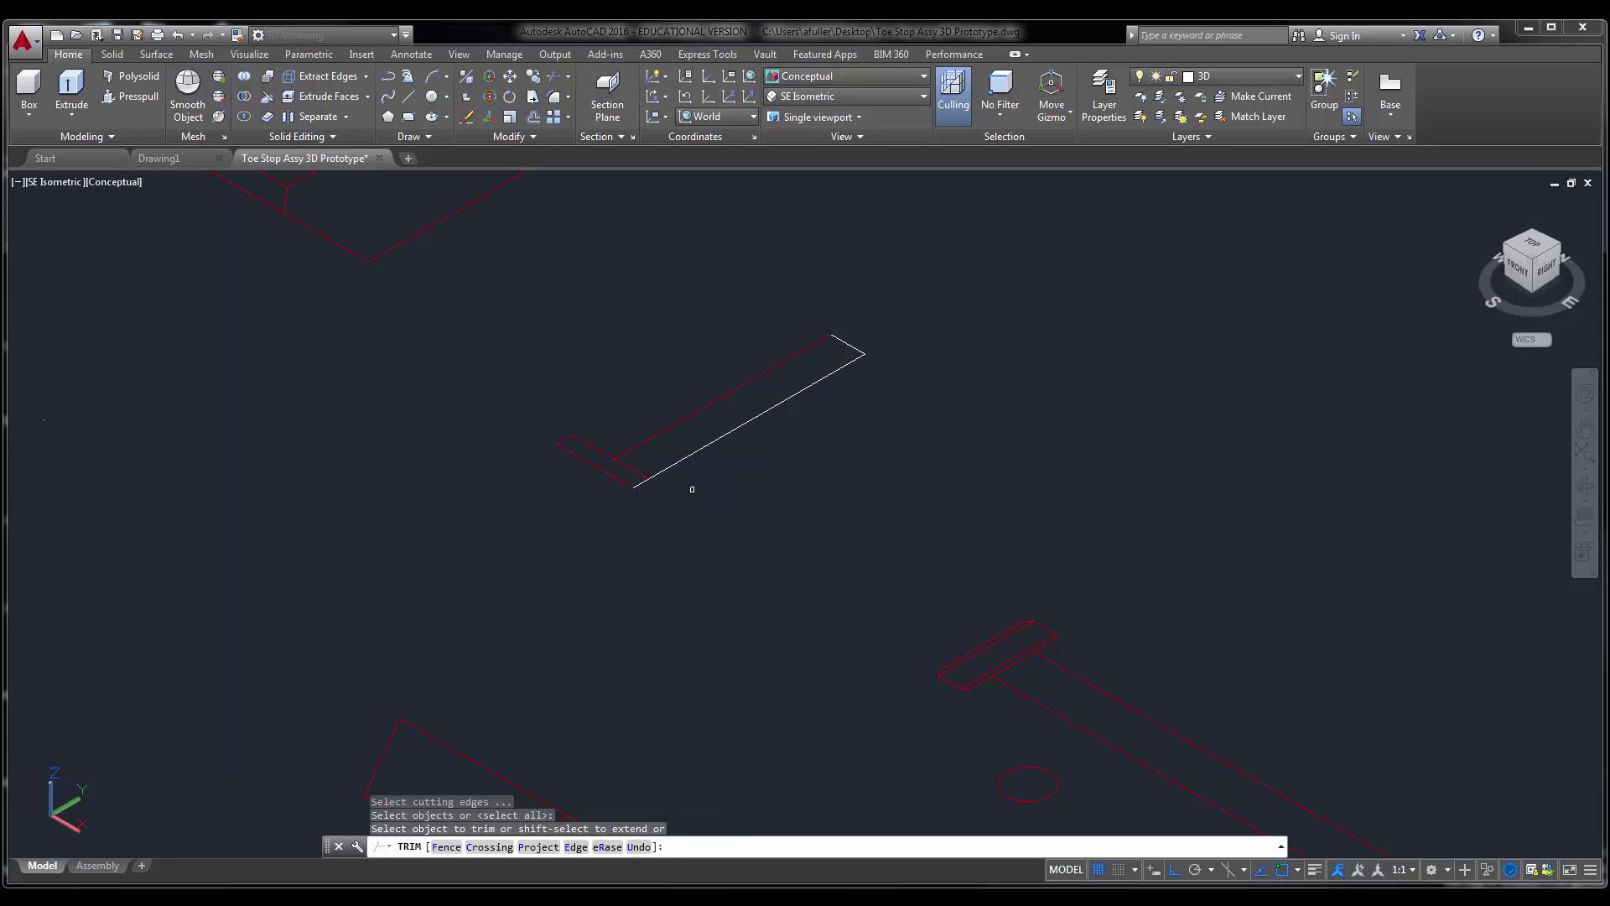
click(620, 463)
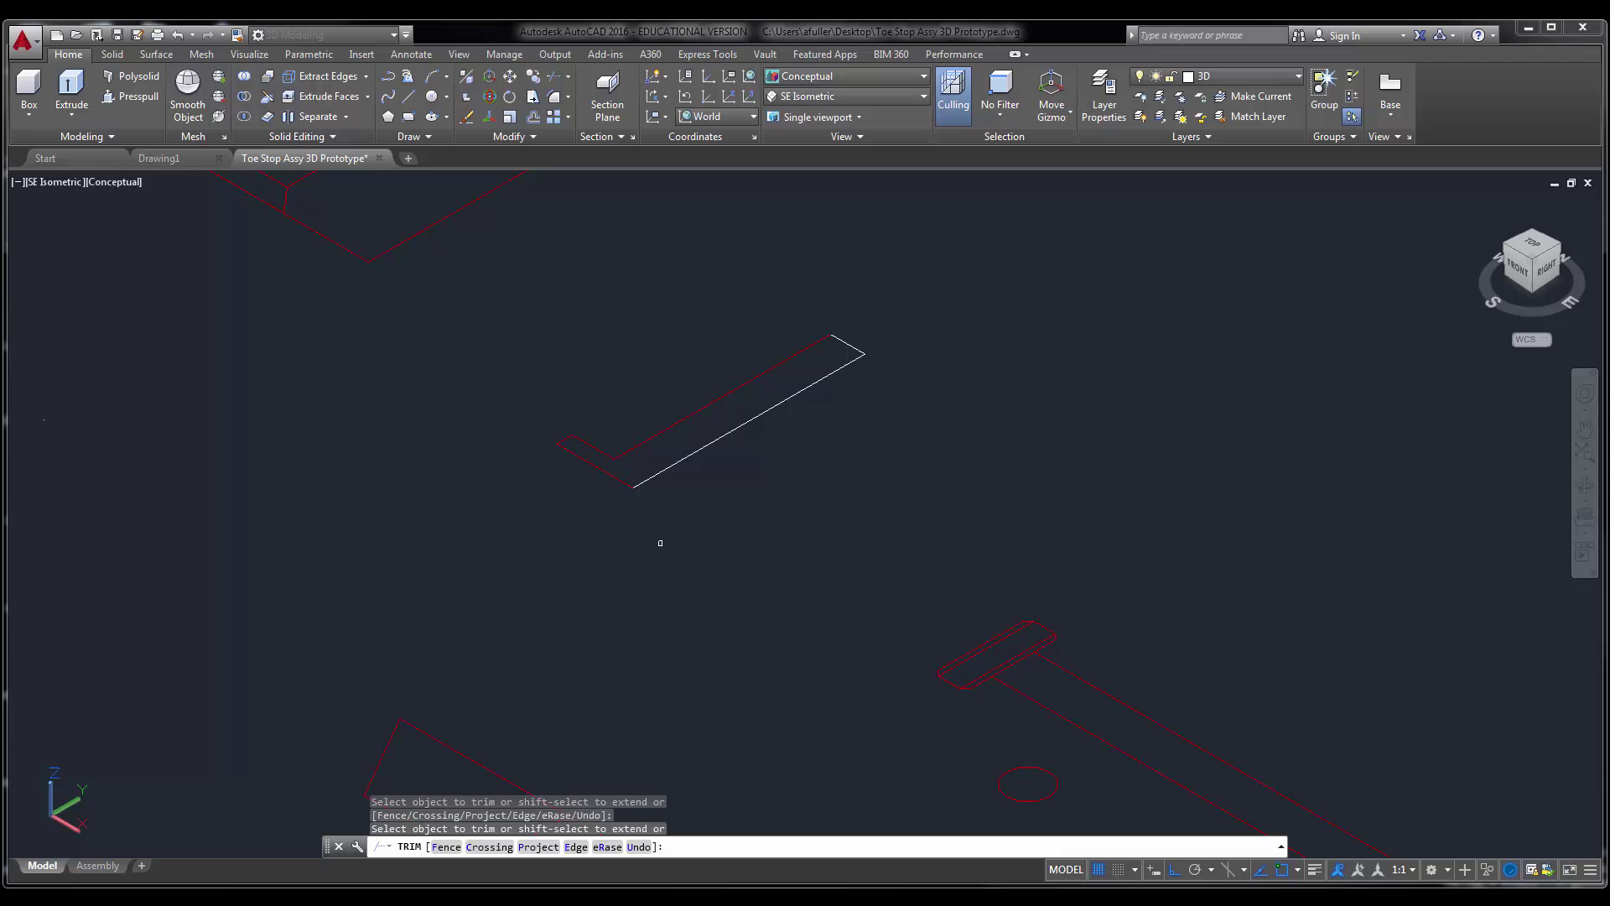
key(Return)
middle_drag(661, 543, 633, 555)
key(Return)
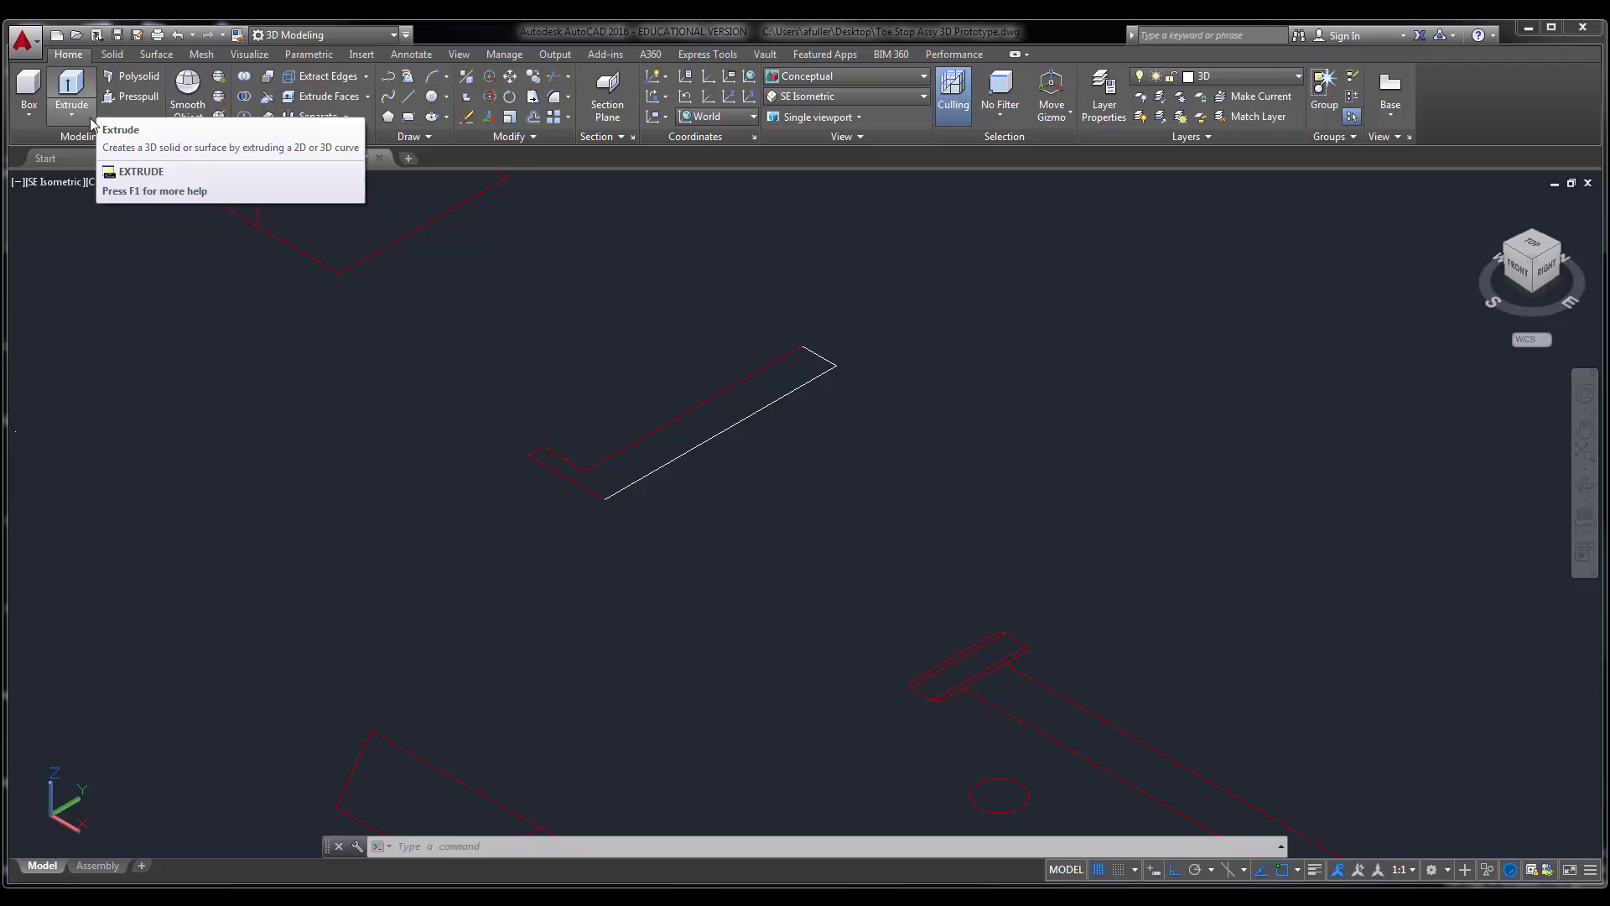
- Convert the six lines of the L-shaped pin profile into one filled region
click(431, 138)
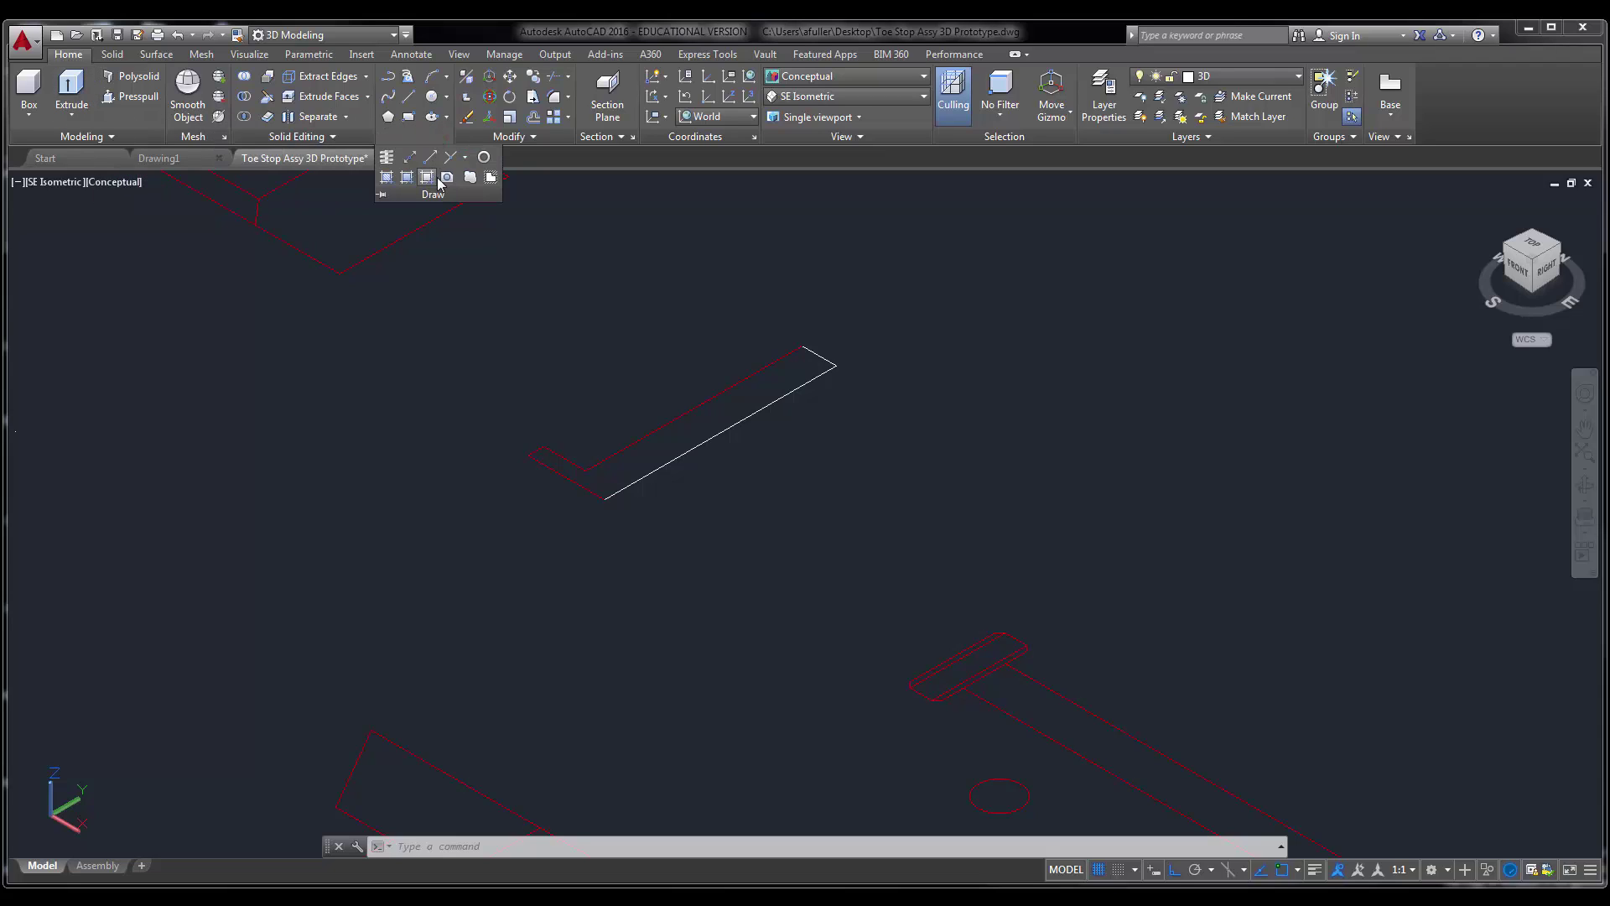
click(446, 177)
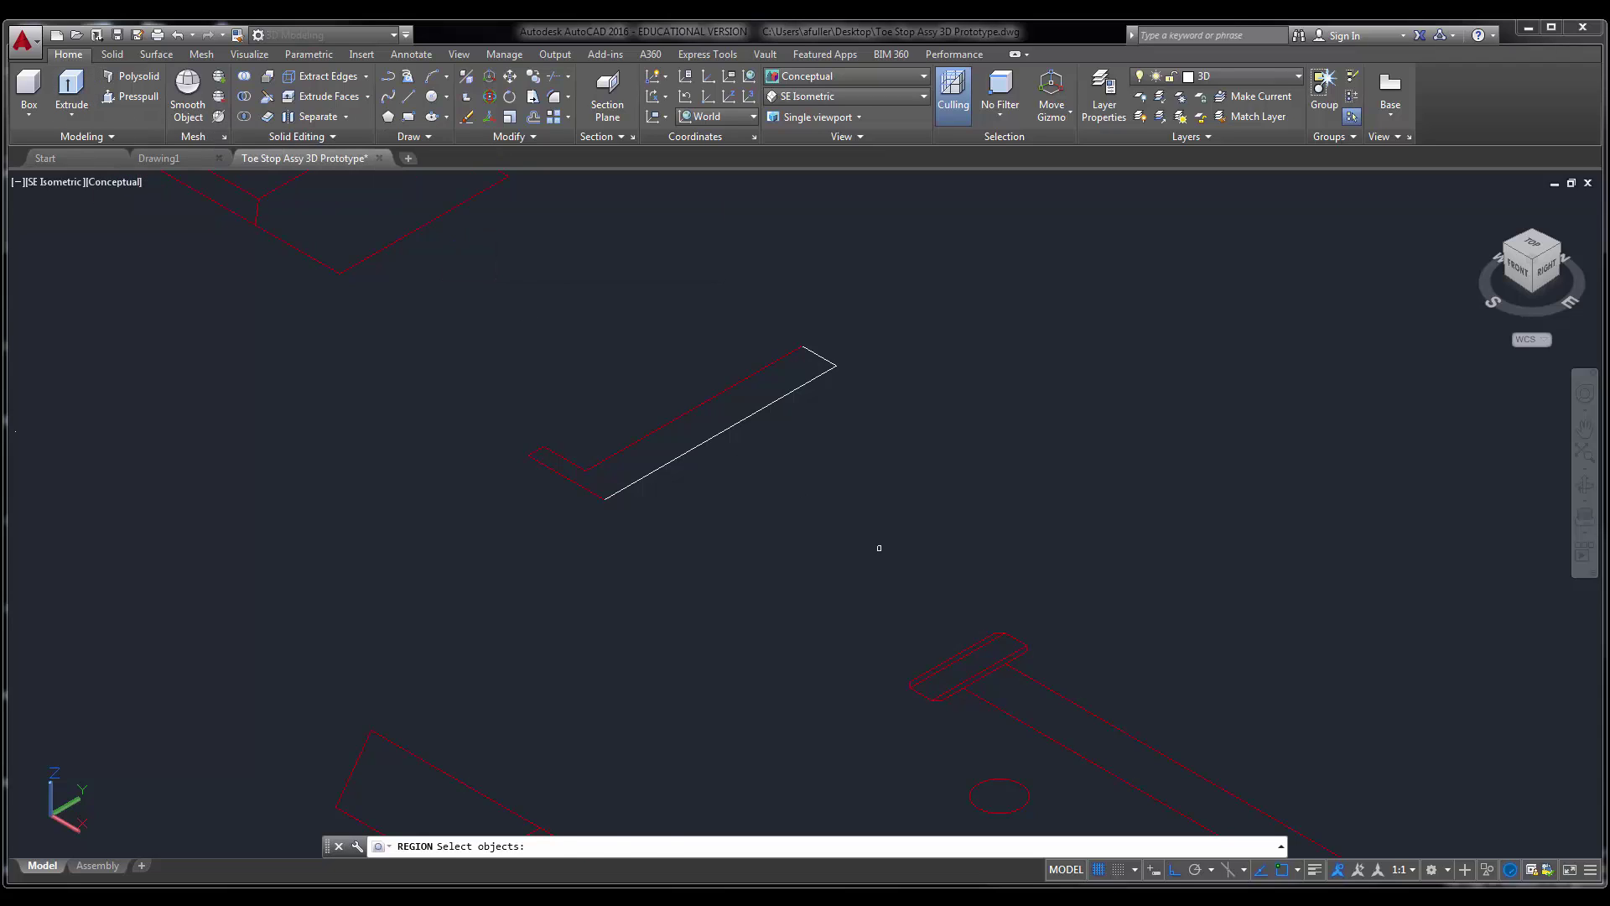
click(905, 618)
click(512, 302)
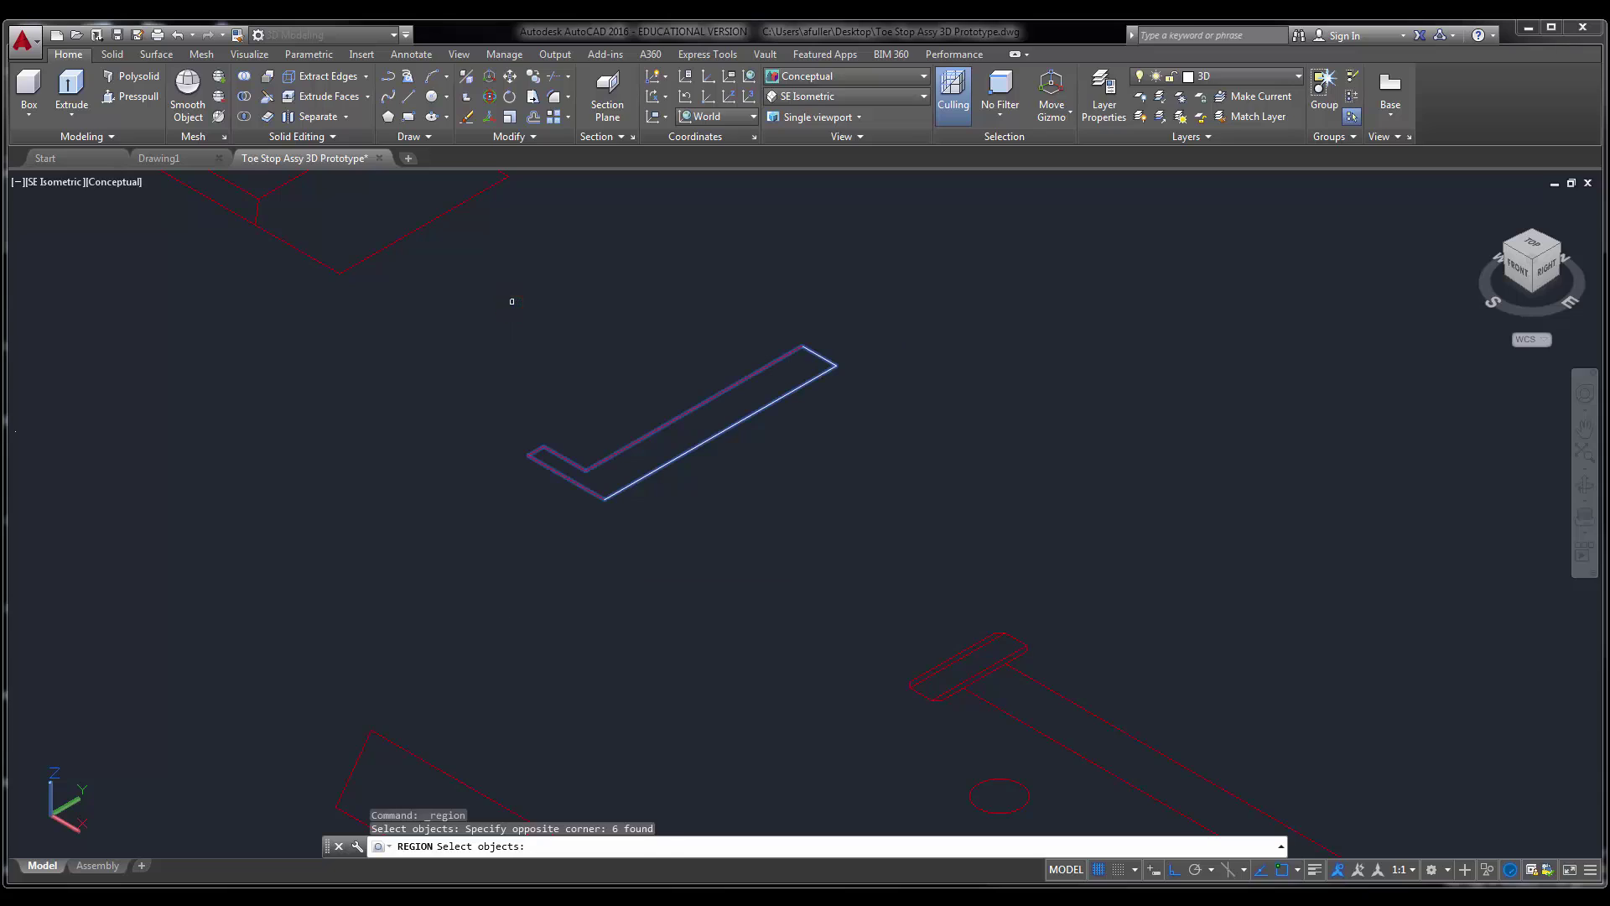
key(Return)
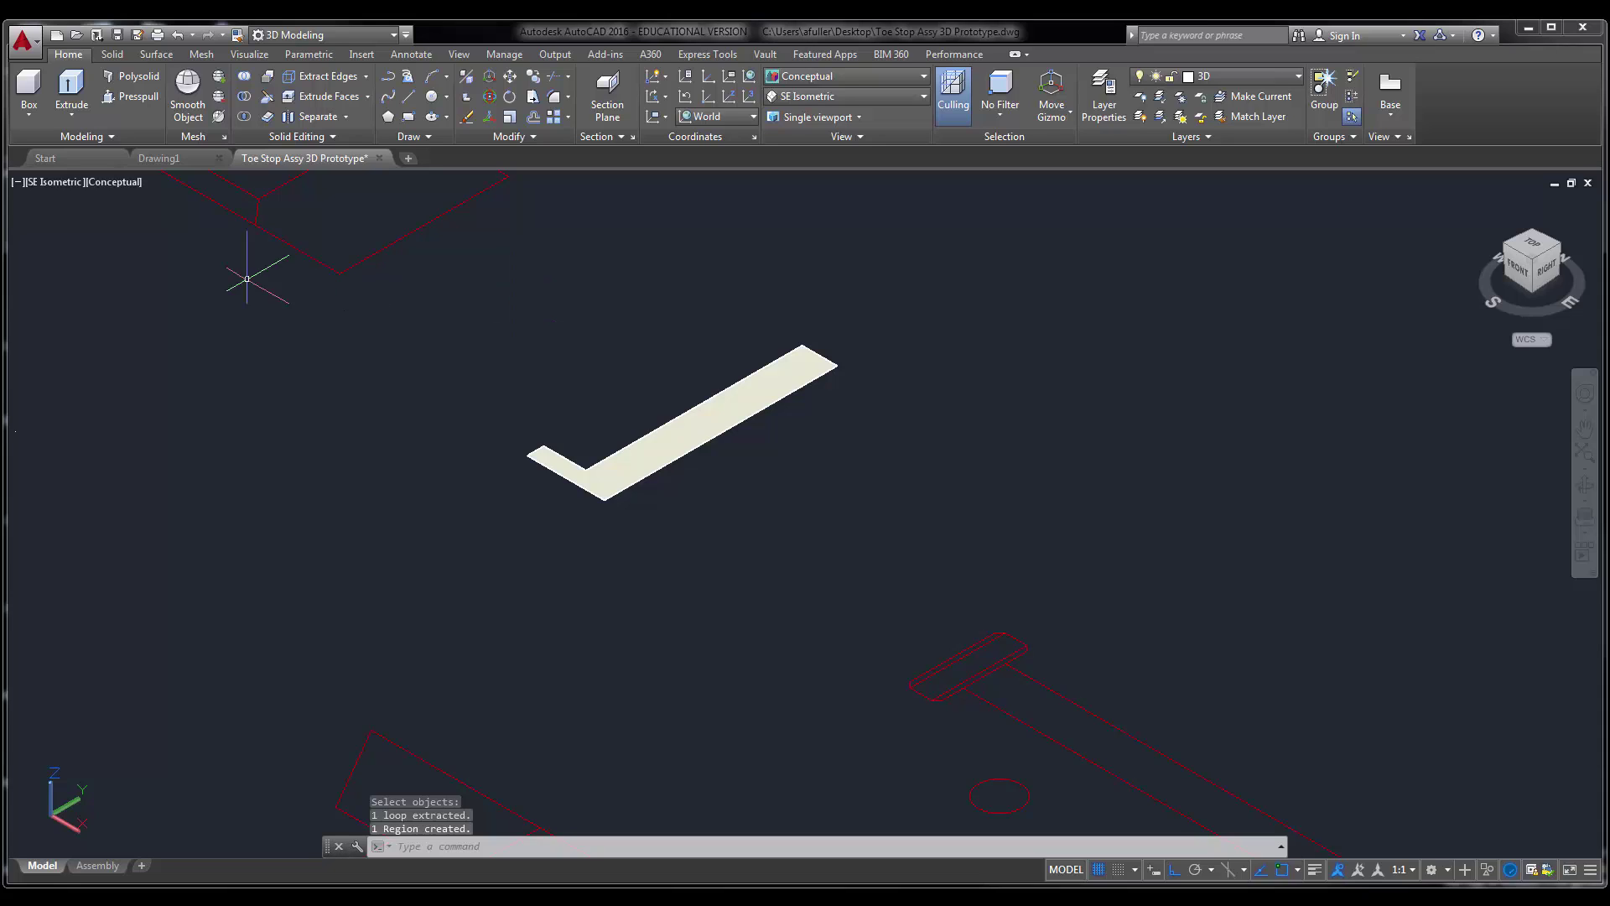
- Revolve the pin region 360° about its long edge into a solid pin with a flat head
click(71, 121)
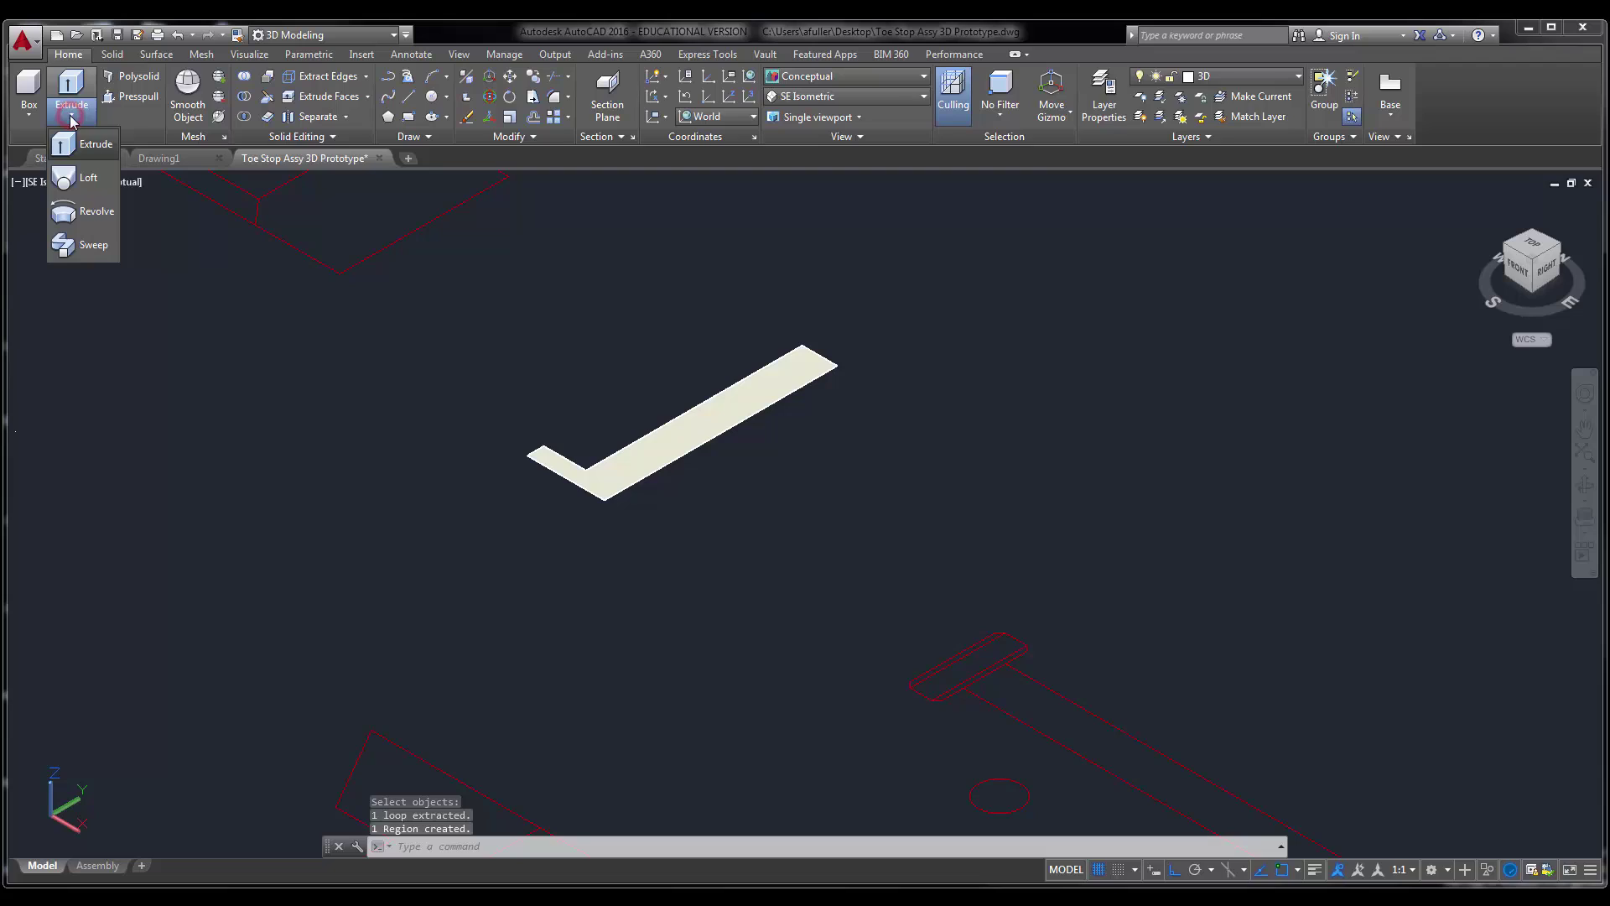
click(87, 220)
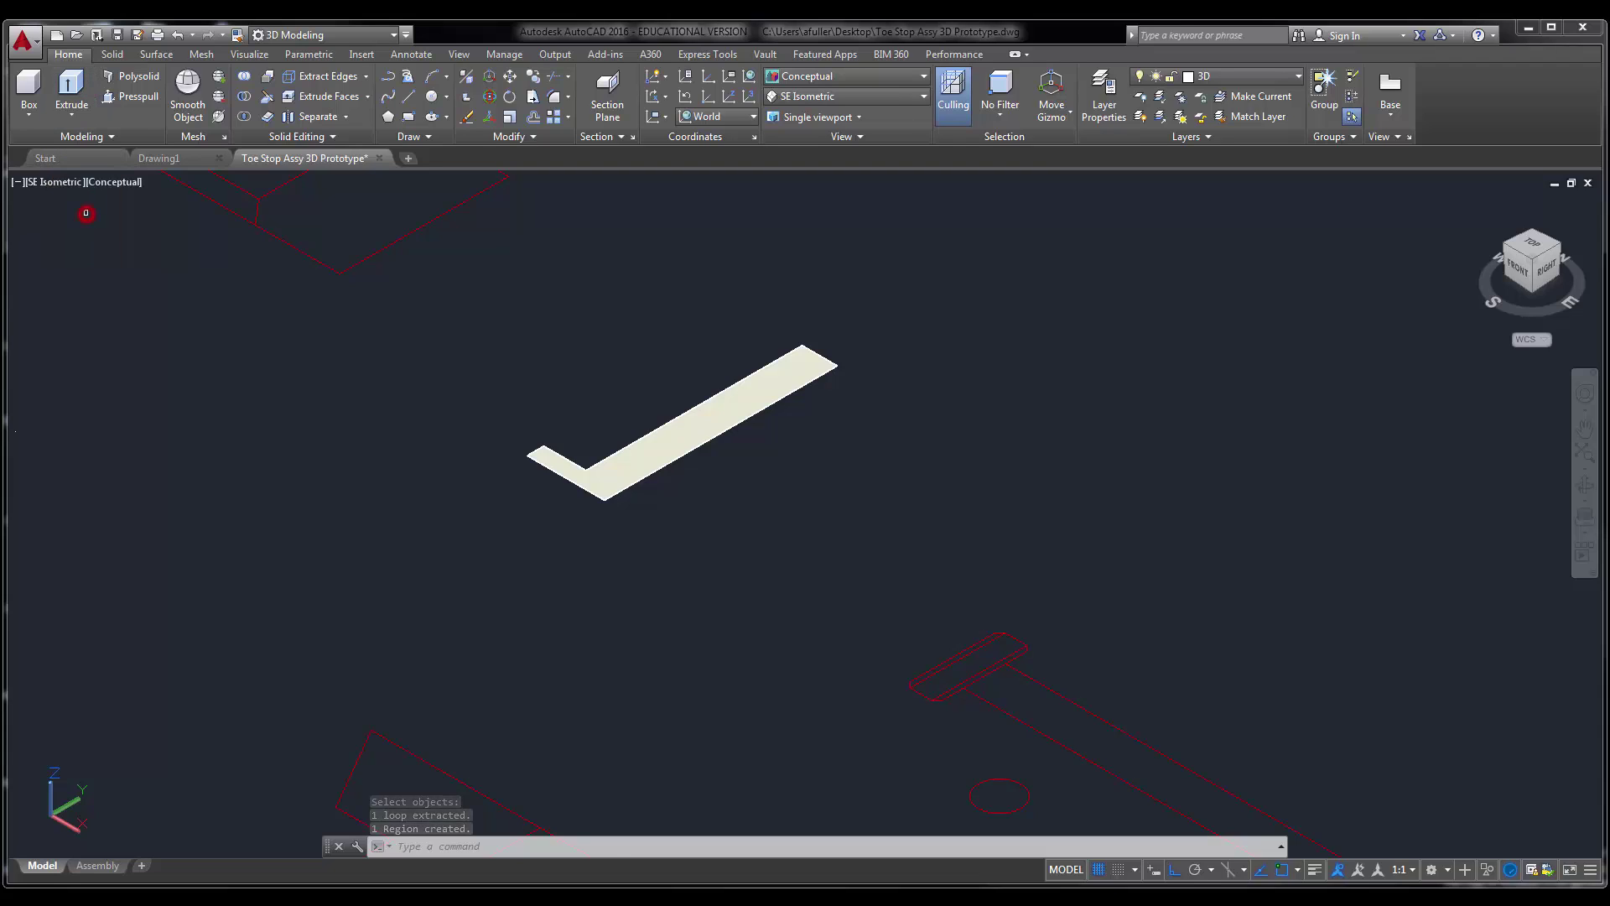
click(640, 560)
click(492, 410)
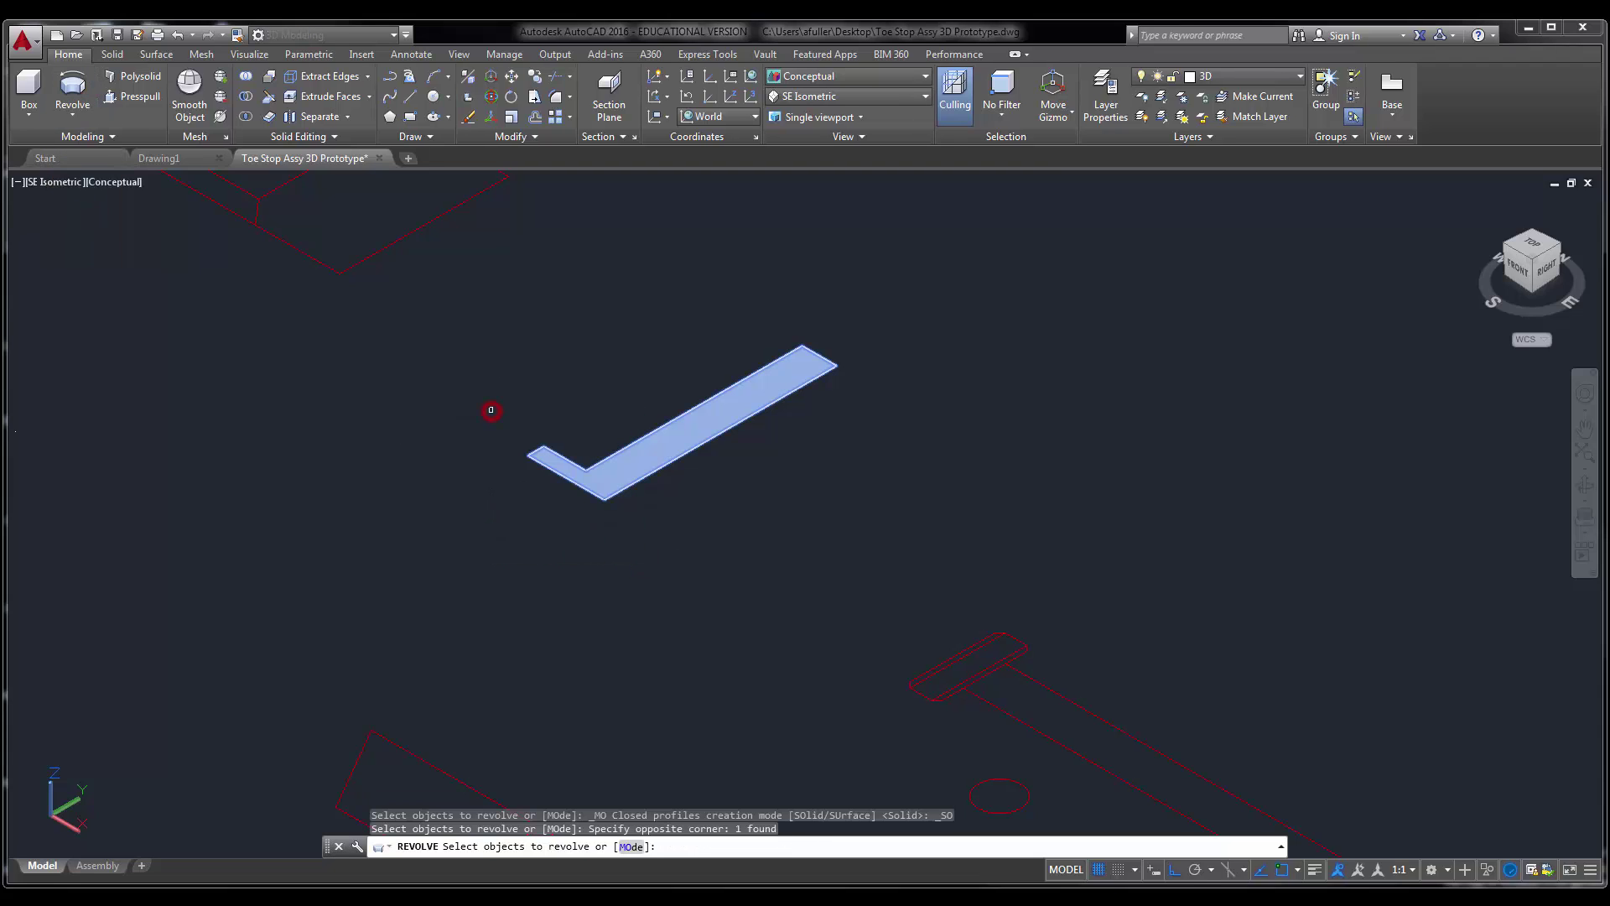
right_click(491, 410)
click(531, 423)
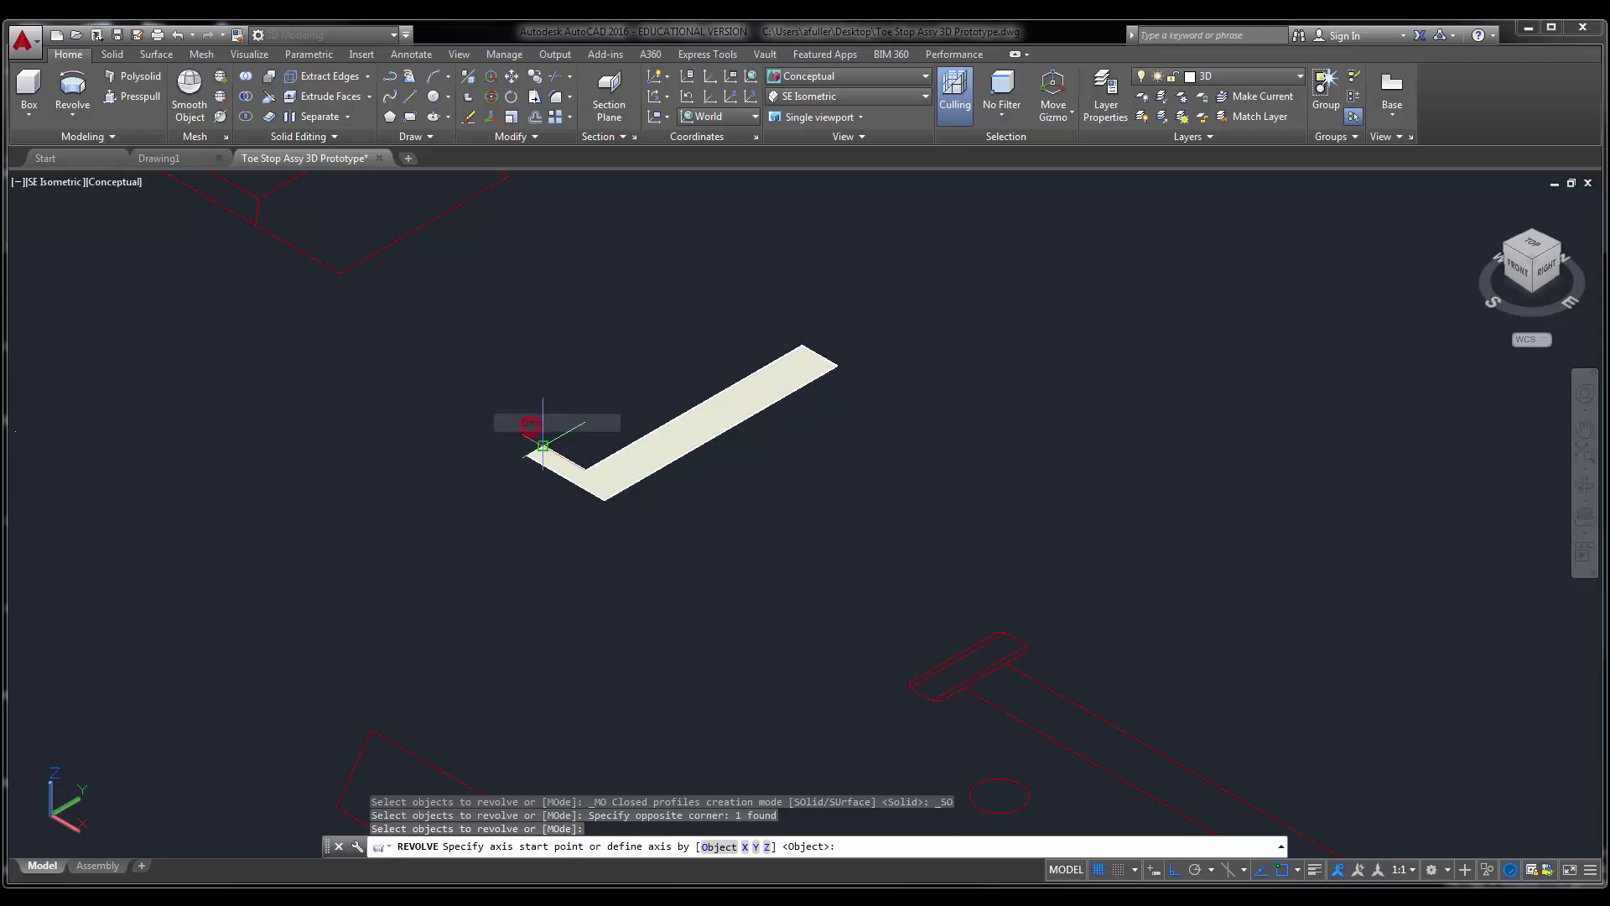
click(603, 498)
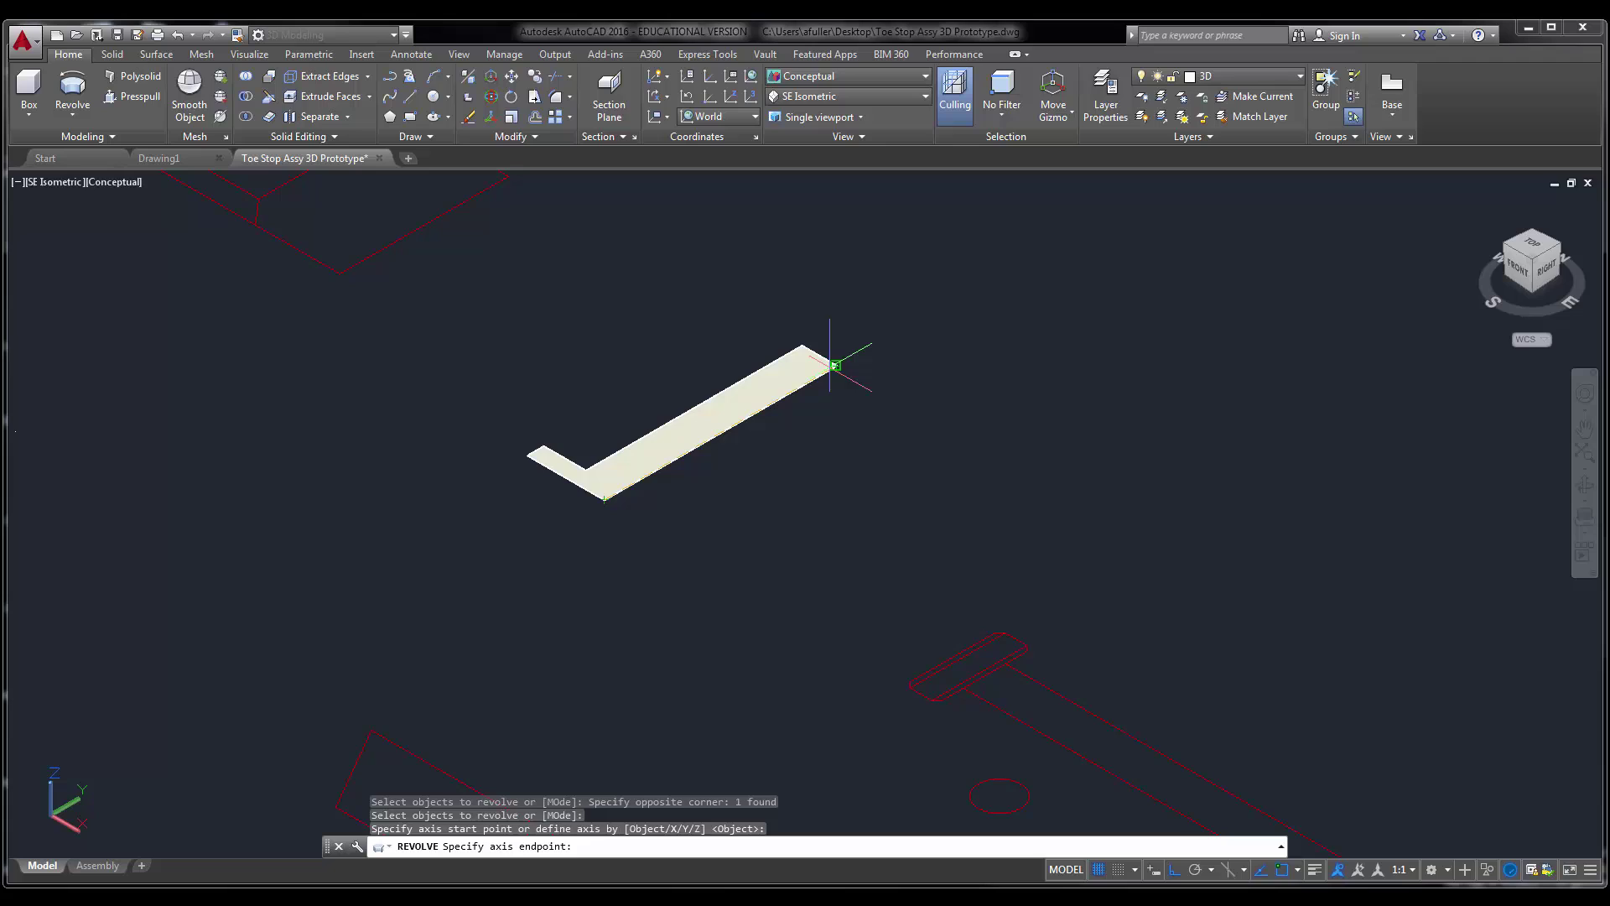
click(835, 365)
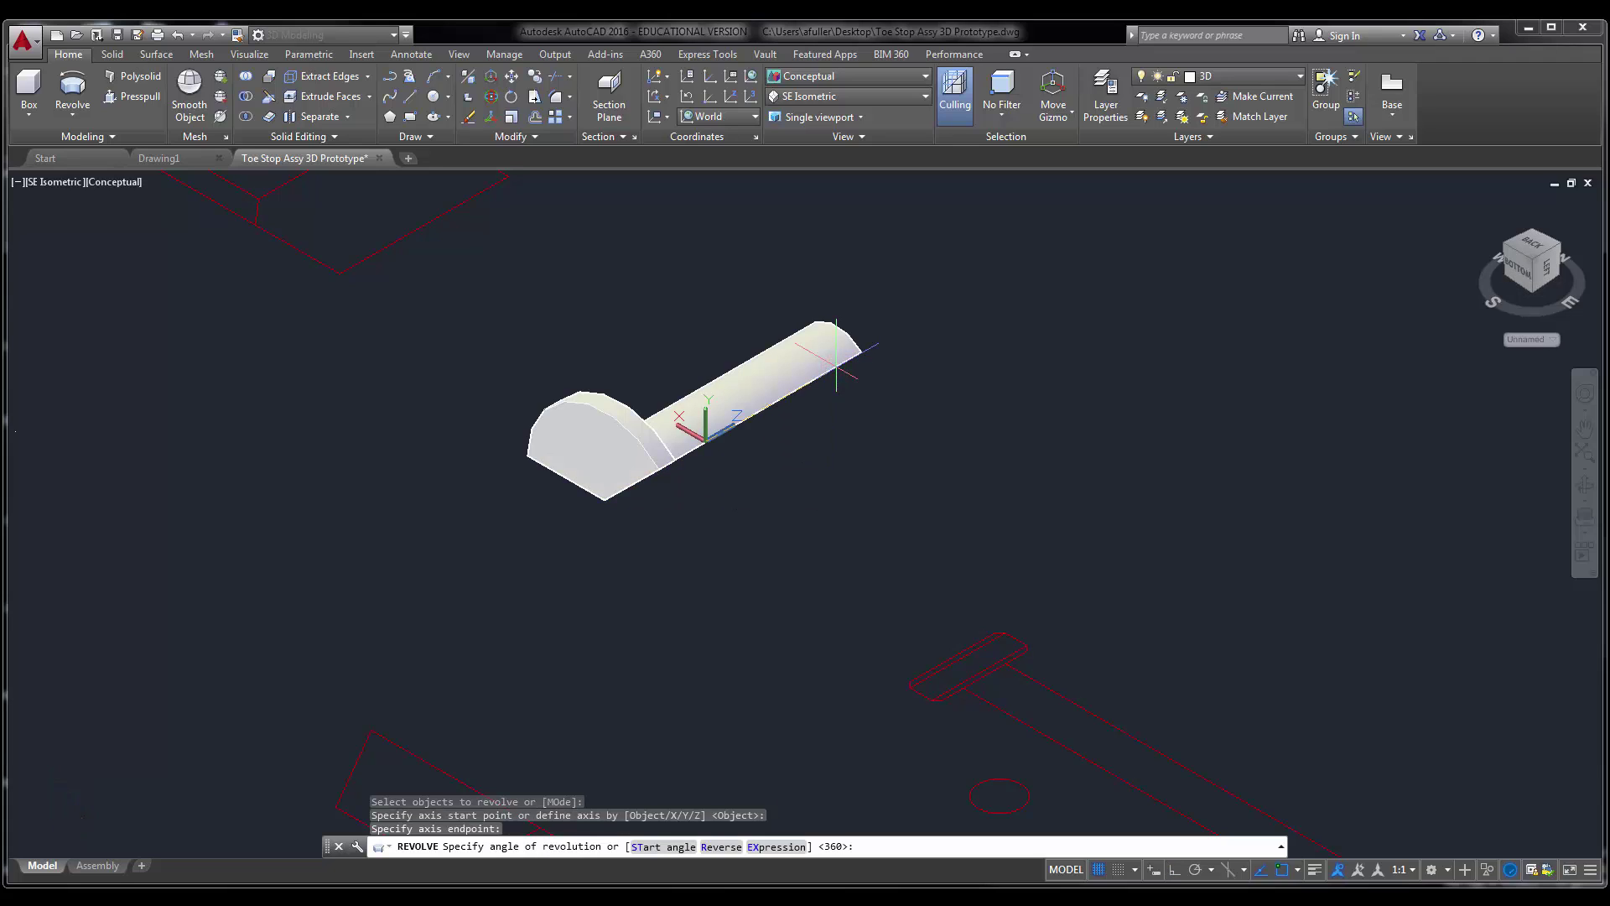
key(Return)
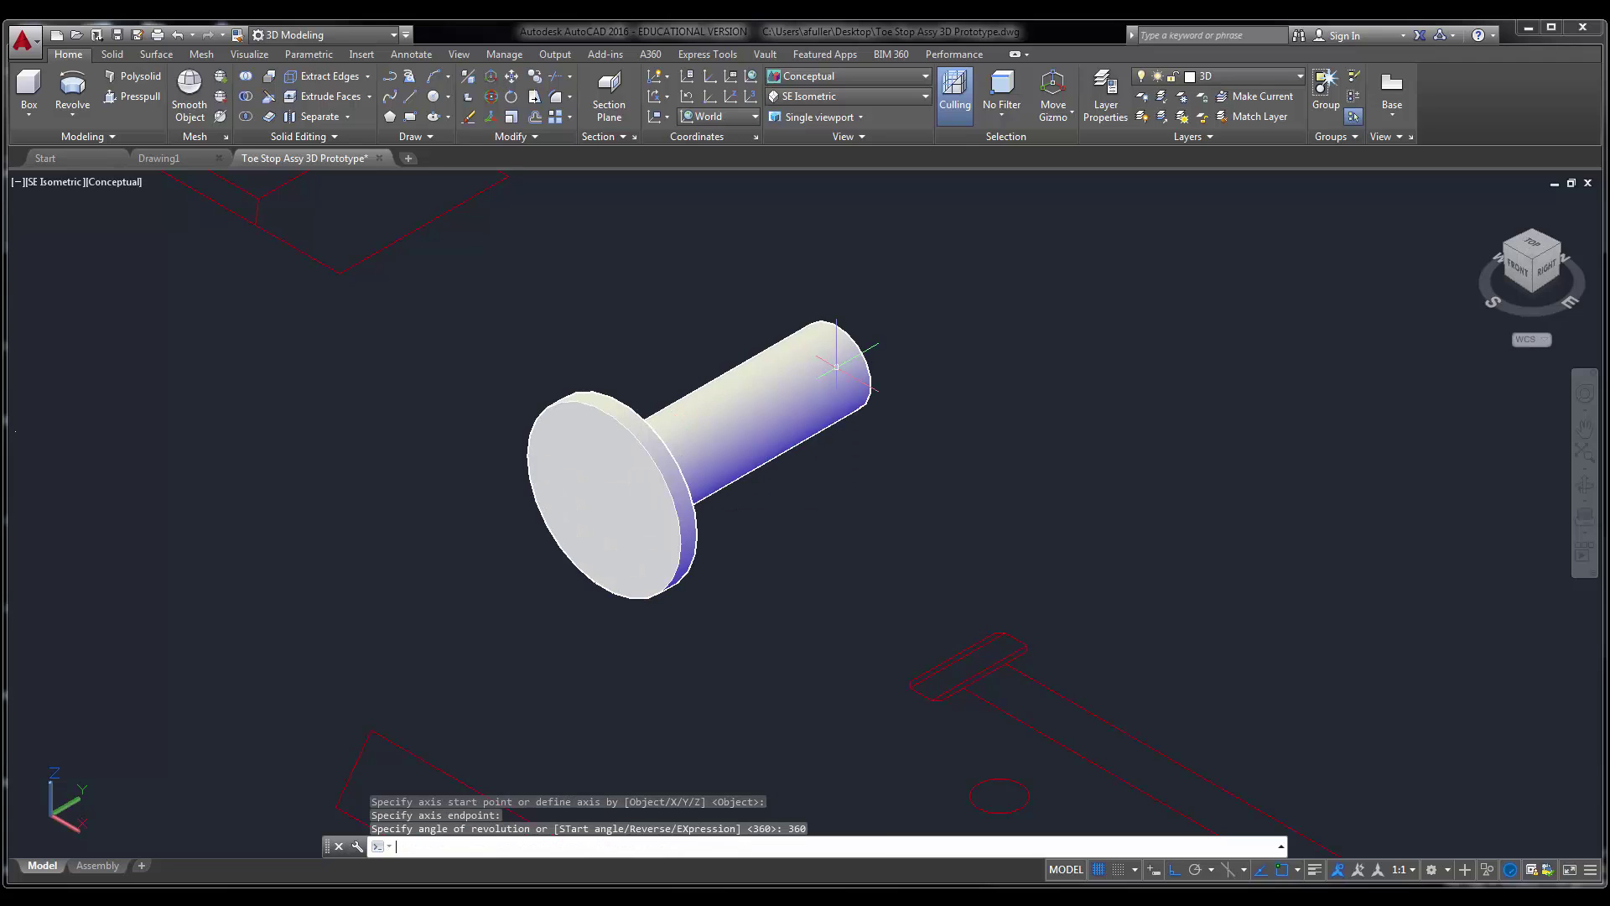
middle_drag(863, 467, 849, 475)
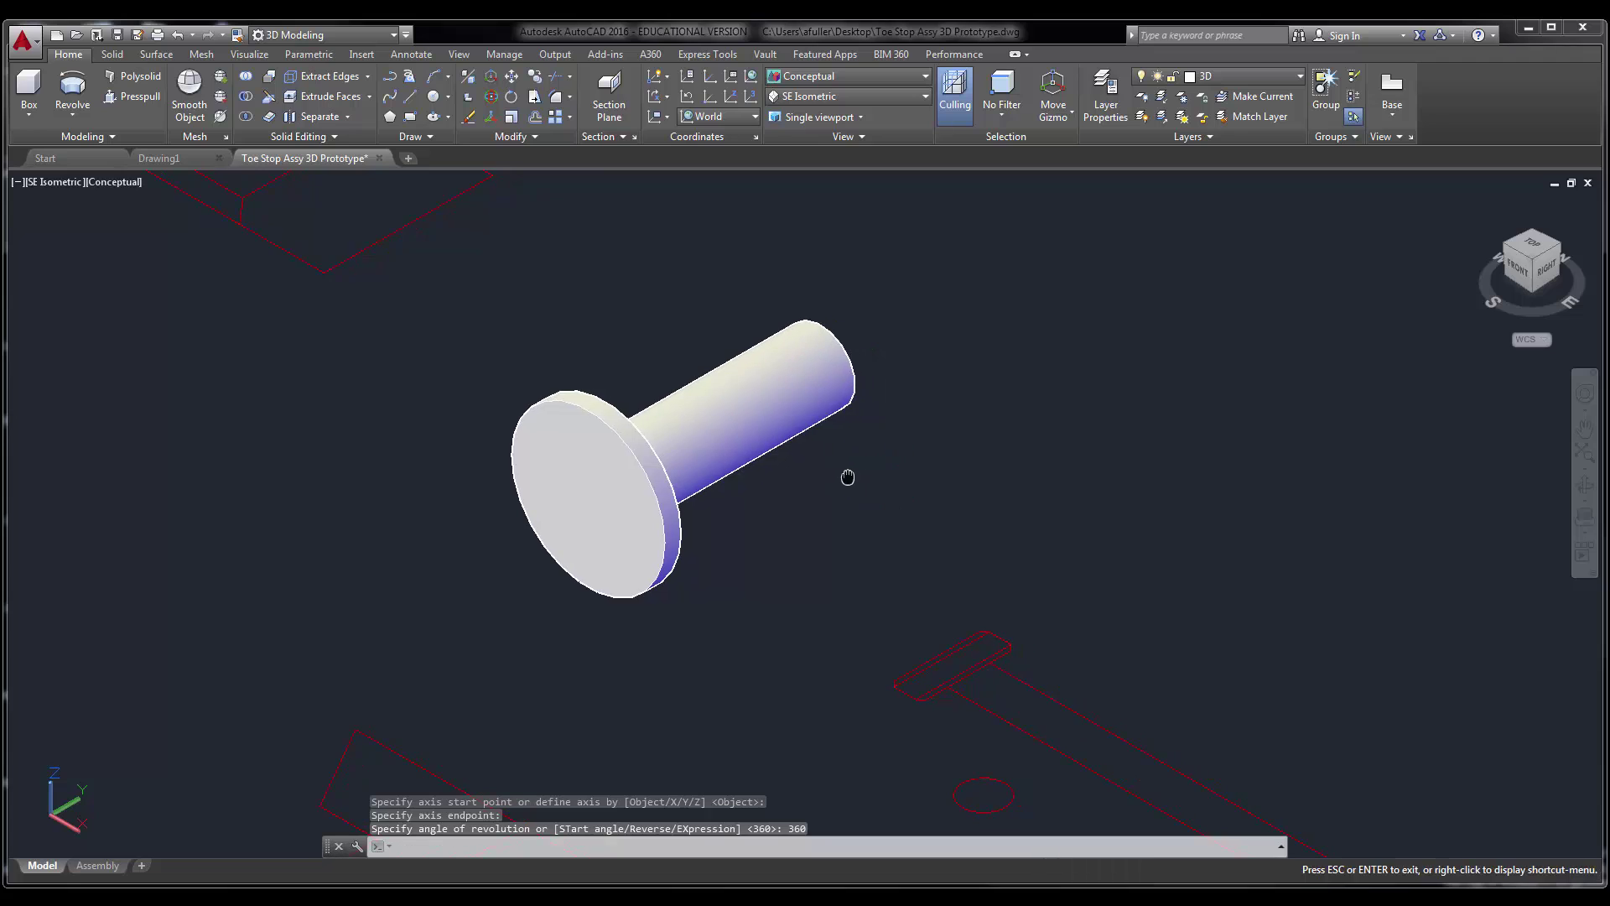
- 3D-rotate the pin 90° about its shaft end so it stands upright, head on top
click(492, 98)
click(575, 411)
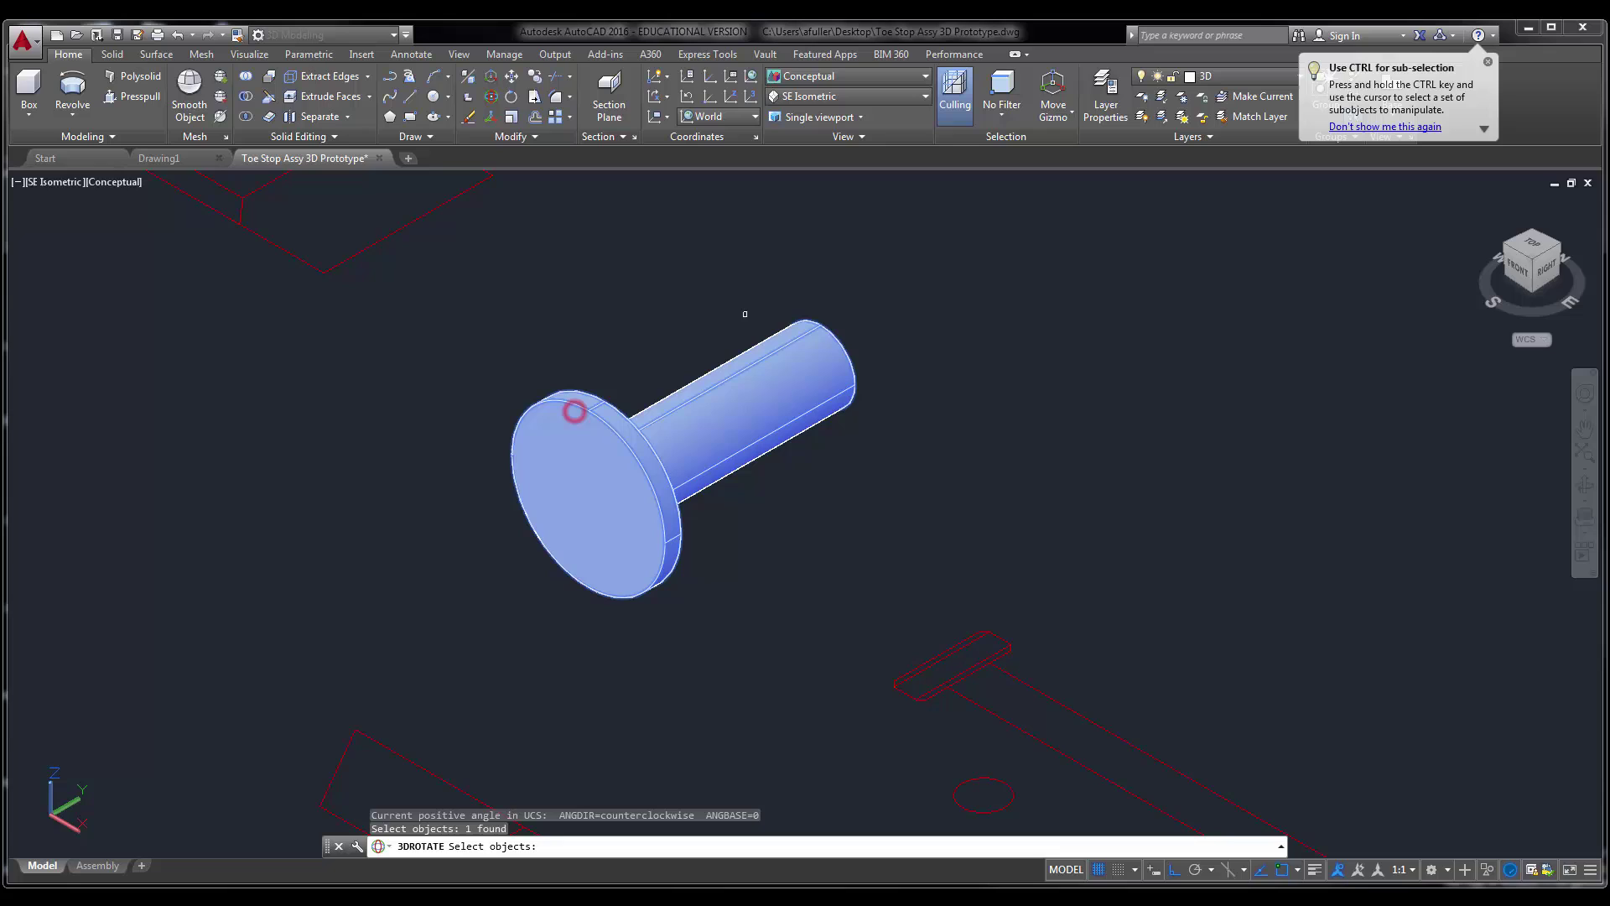
key(Return)
click(878, 321)
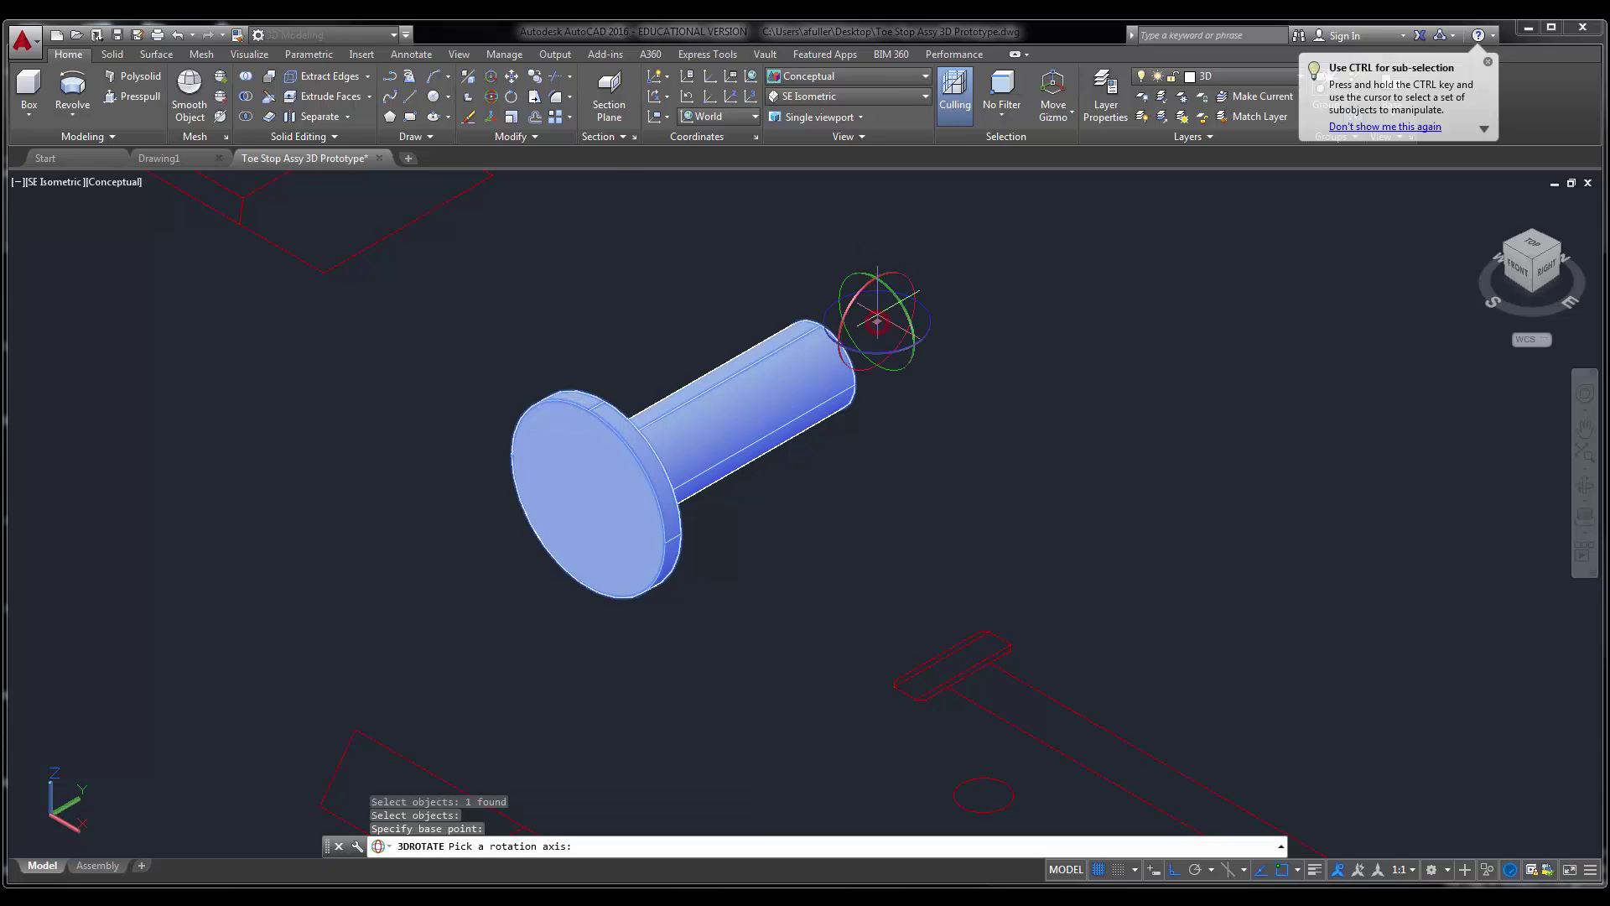
click(902, 280)
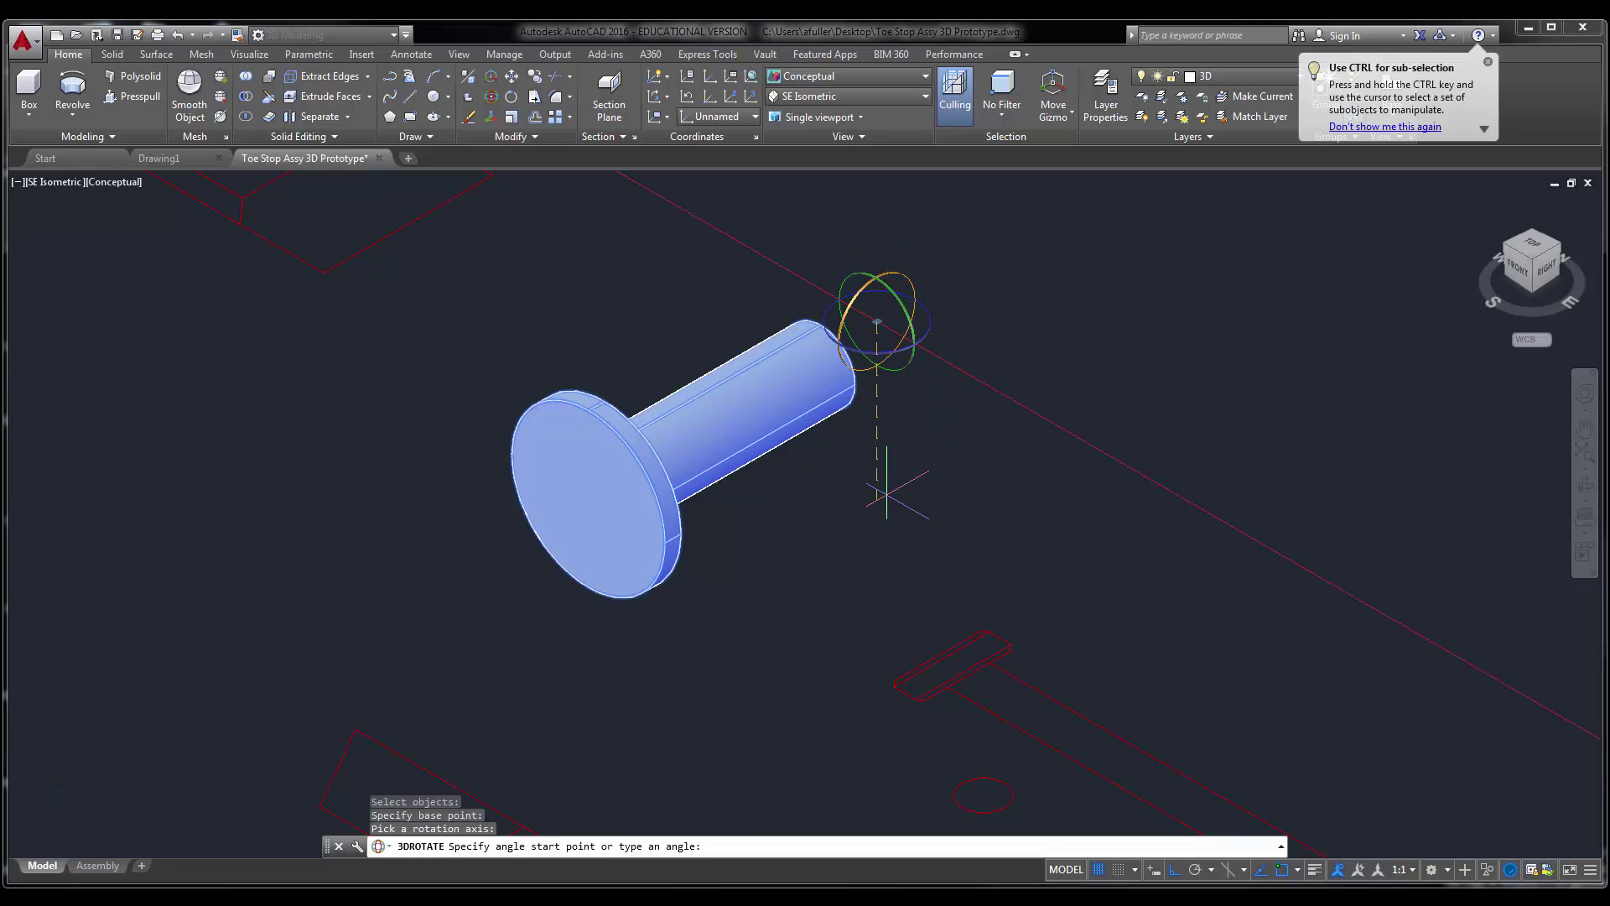
click(881, 504)
click(503, 582)
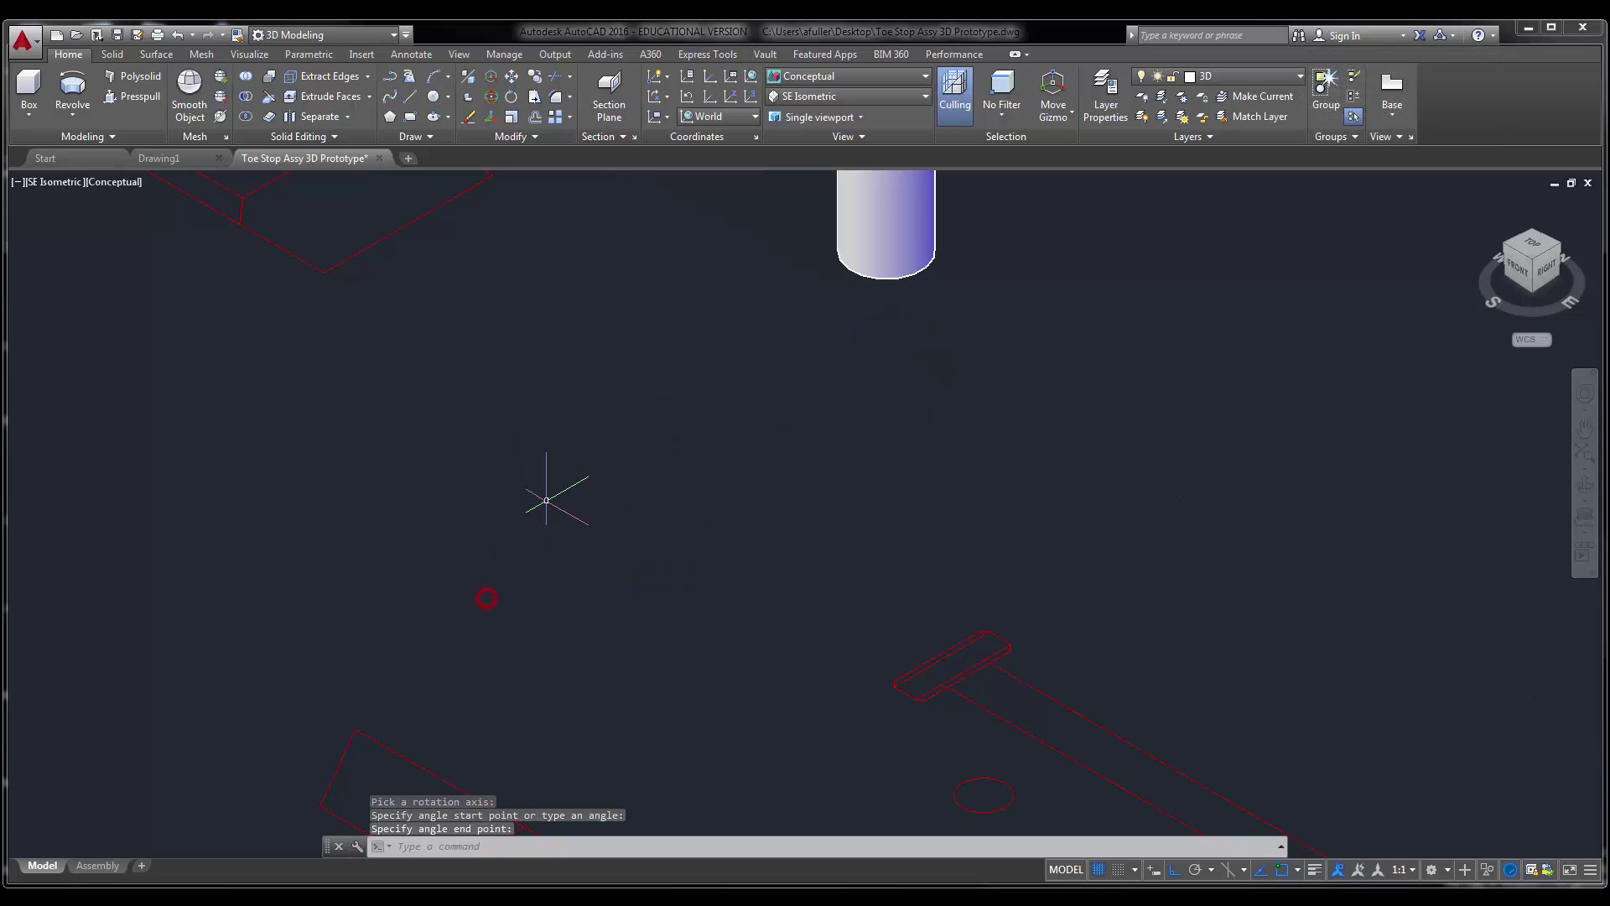
scroll(546, 496, down, 3)
middle_drag(546, 495, 517, 616)
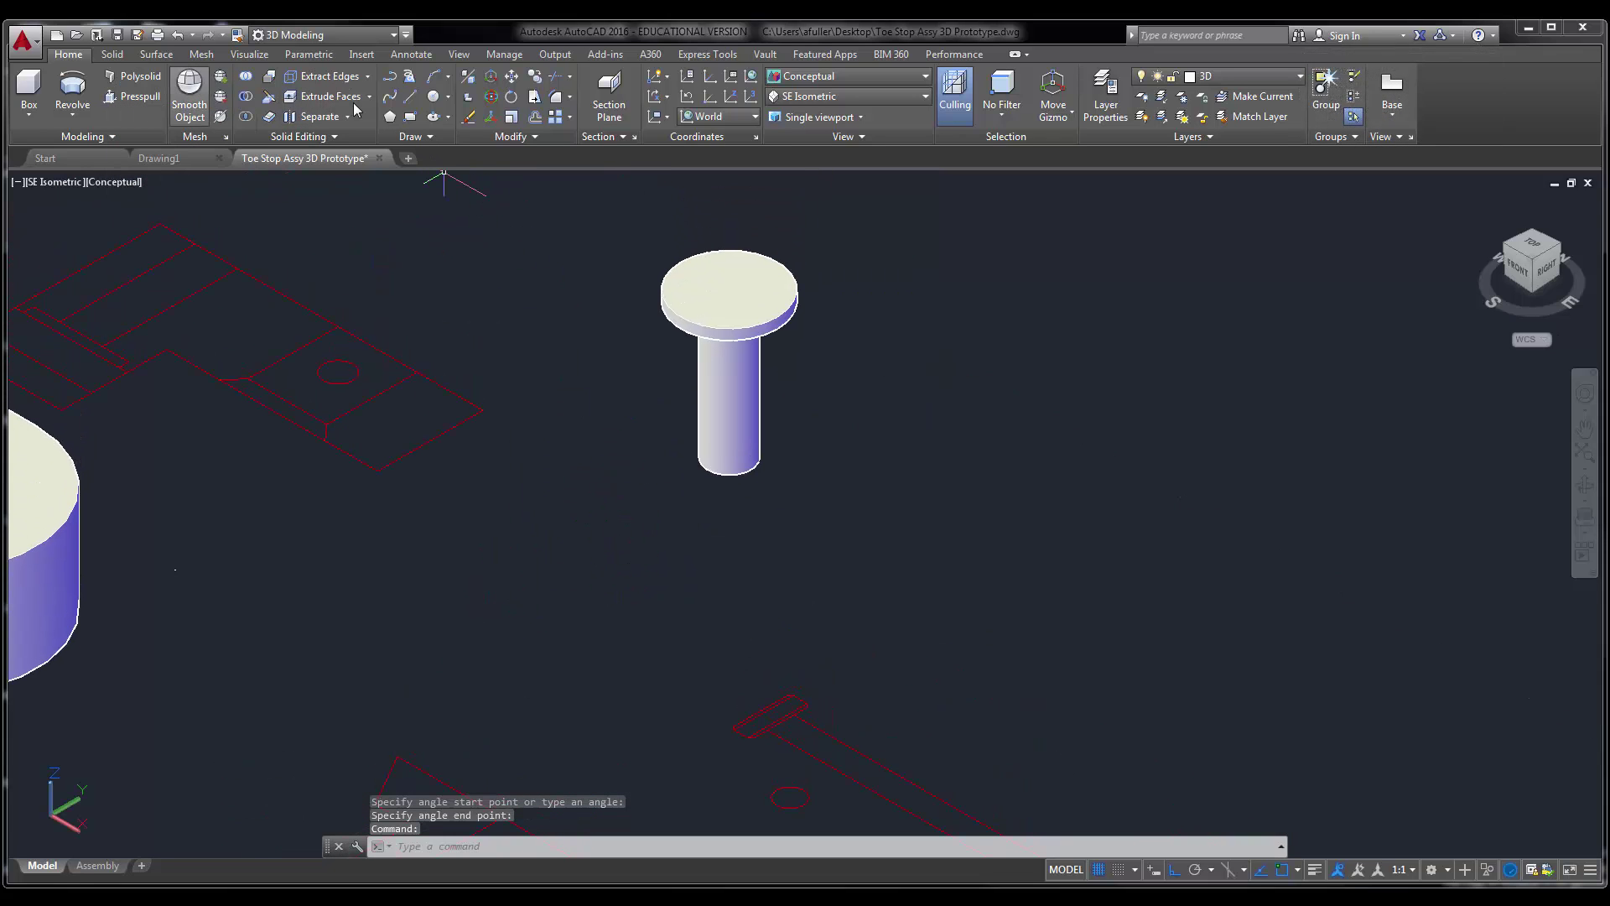
- Start moving the pin with the M command, using its head centre as base point
text(m)
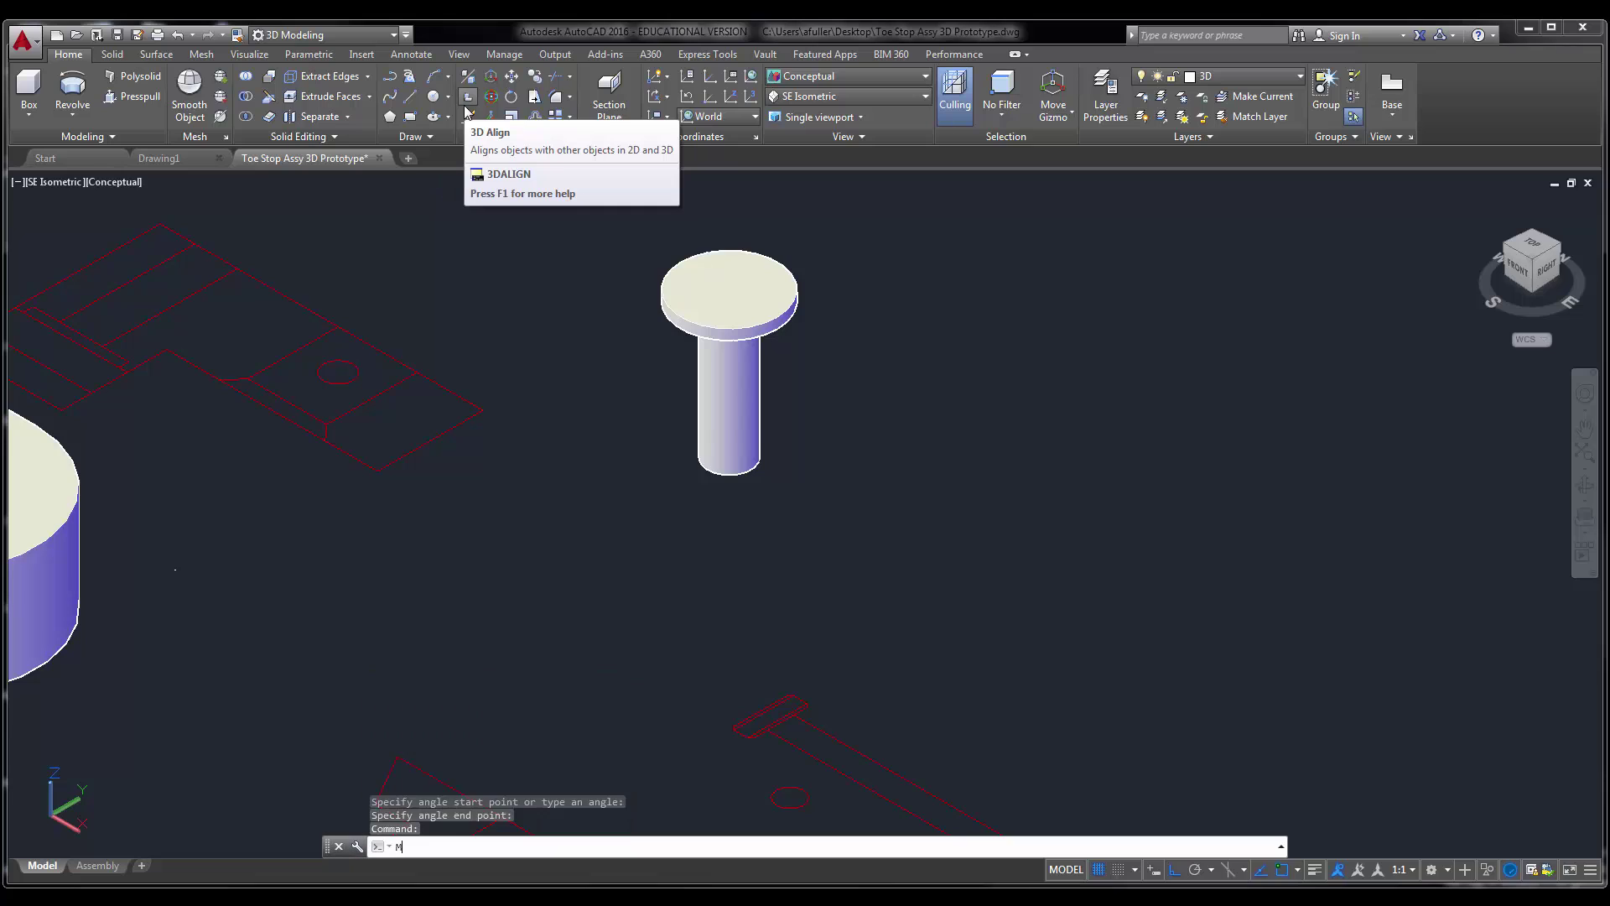
key(Return)
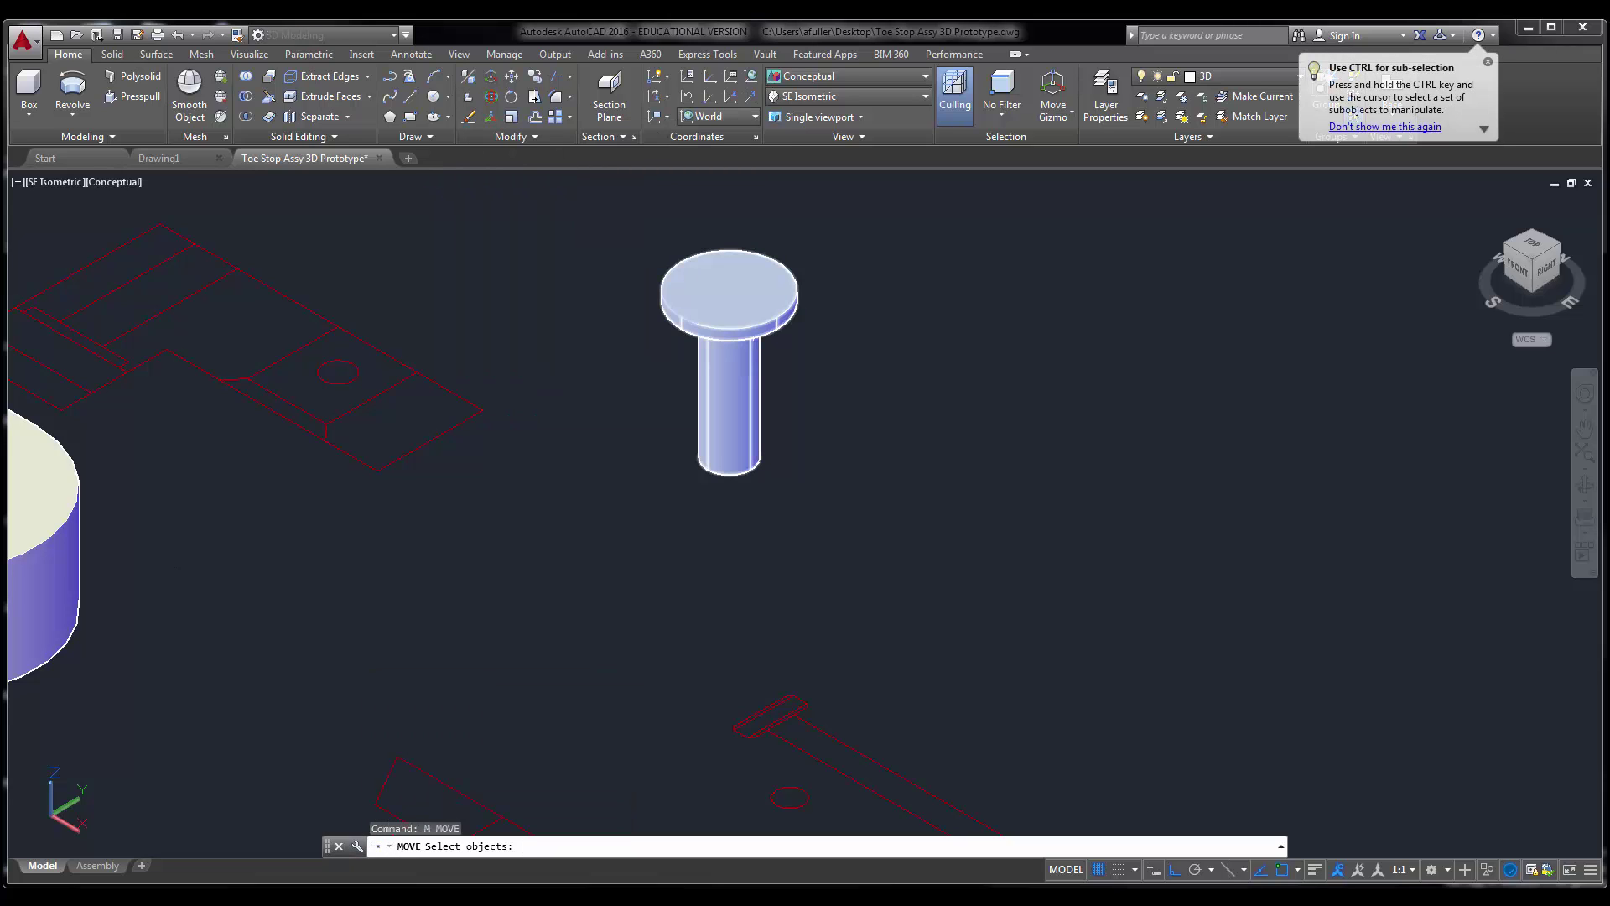
click(752, 331)
key(Return)
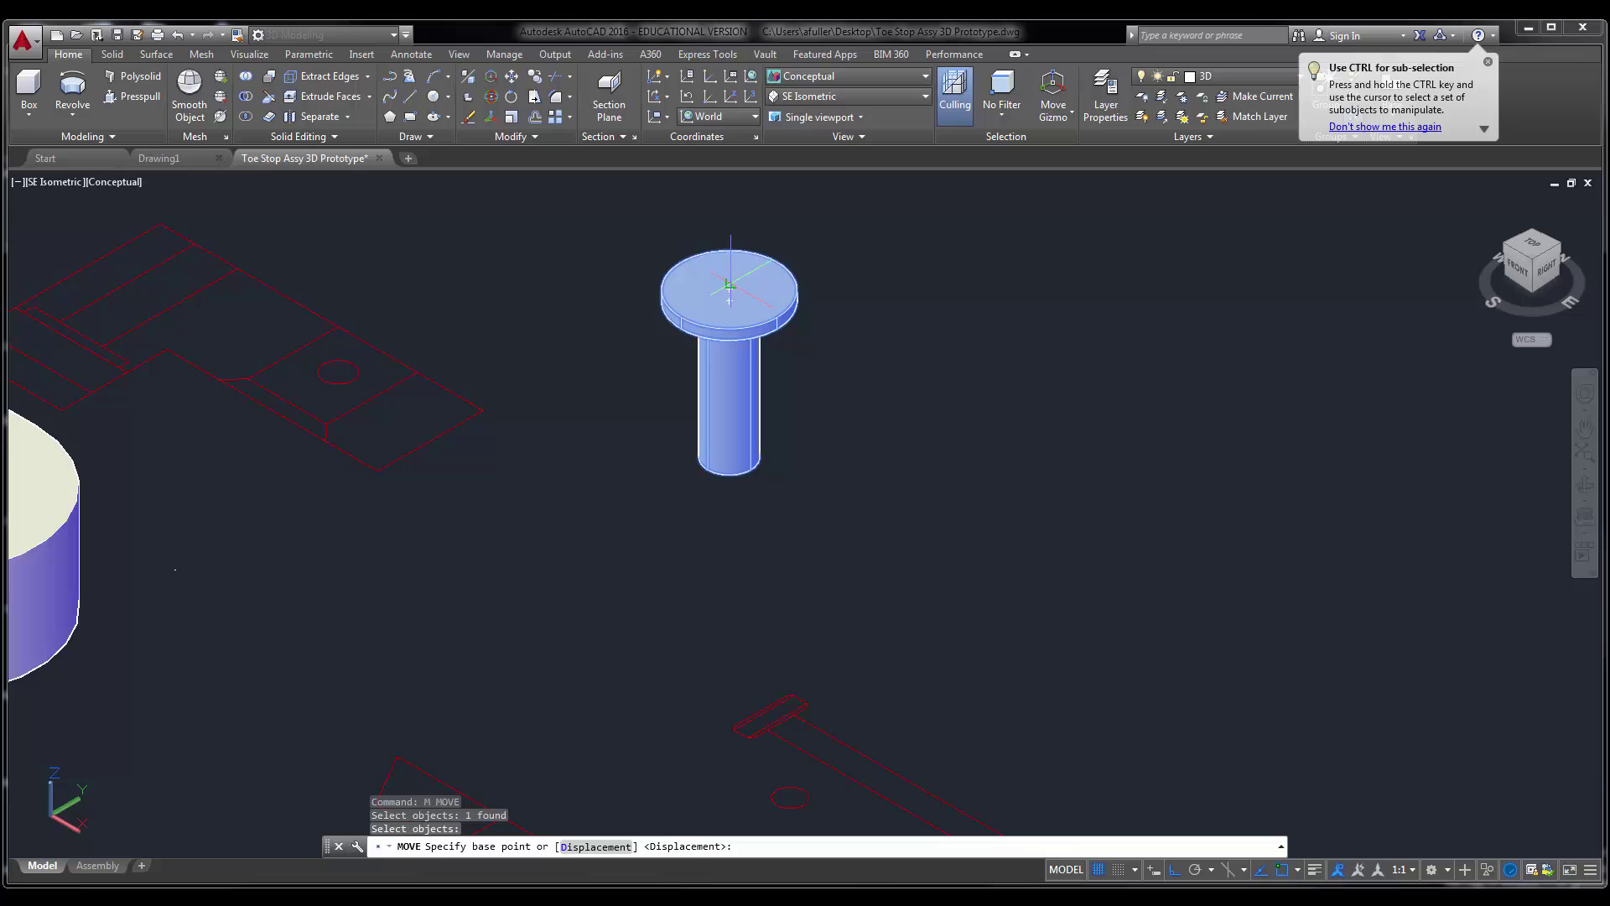
click(729, 289)
- With ortho off, target the mid-between-2-points snap on the block's lower step, picking the first point
scroll(407, 388, down, 3)
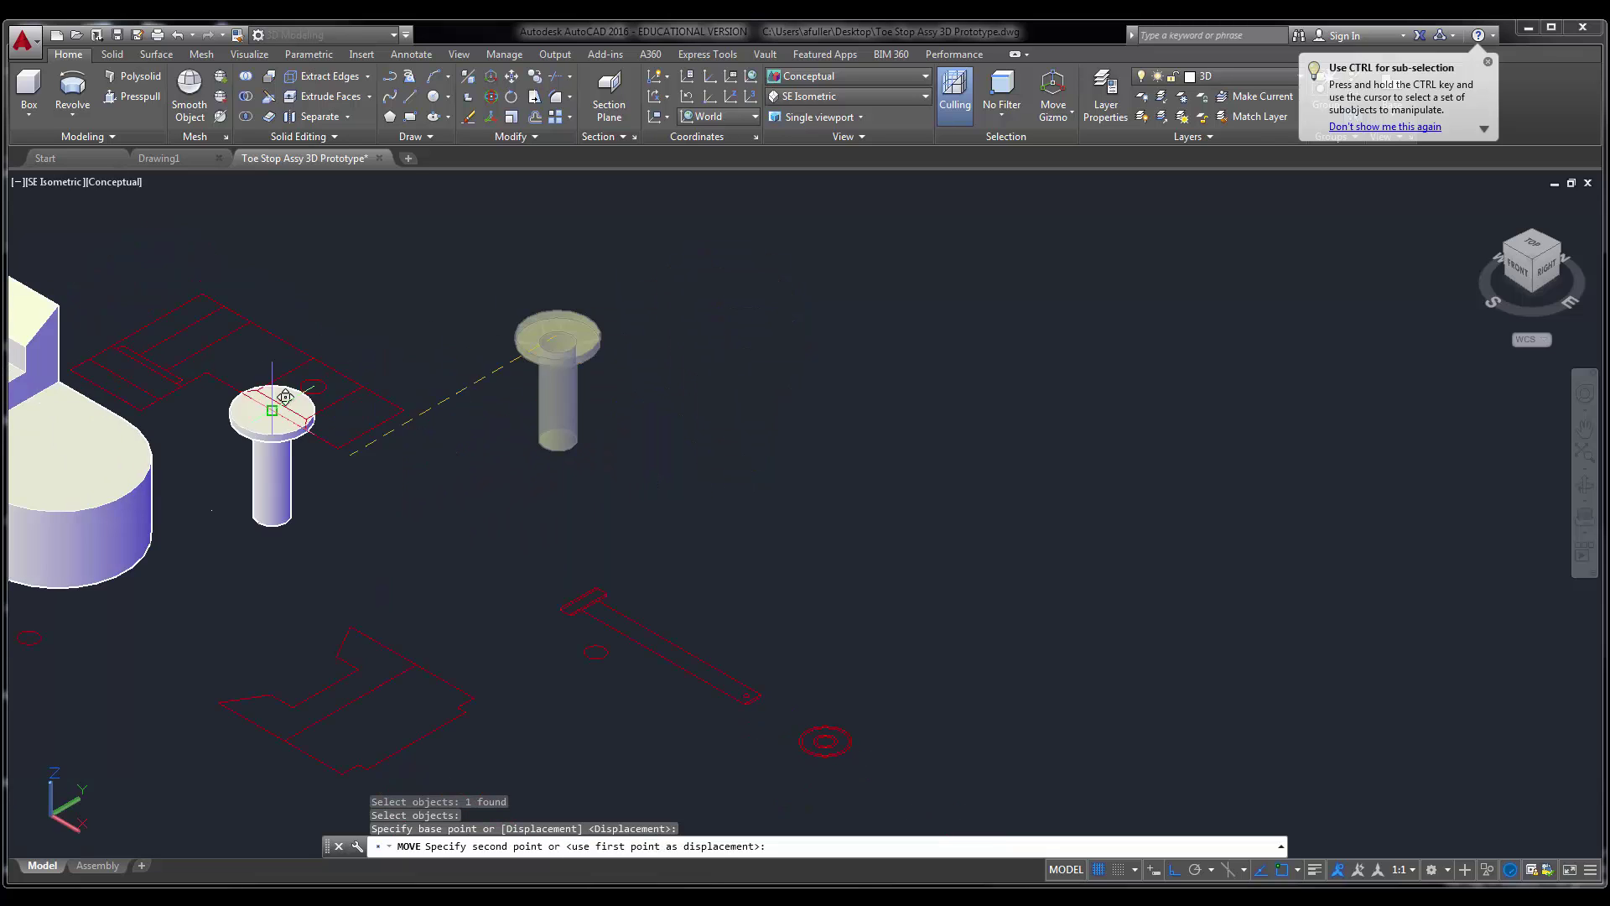
middle_drag(407, 388, 667, 406)
scroll(393, 325, up, 1)
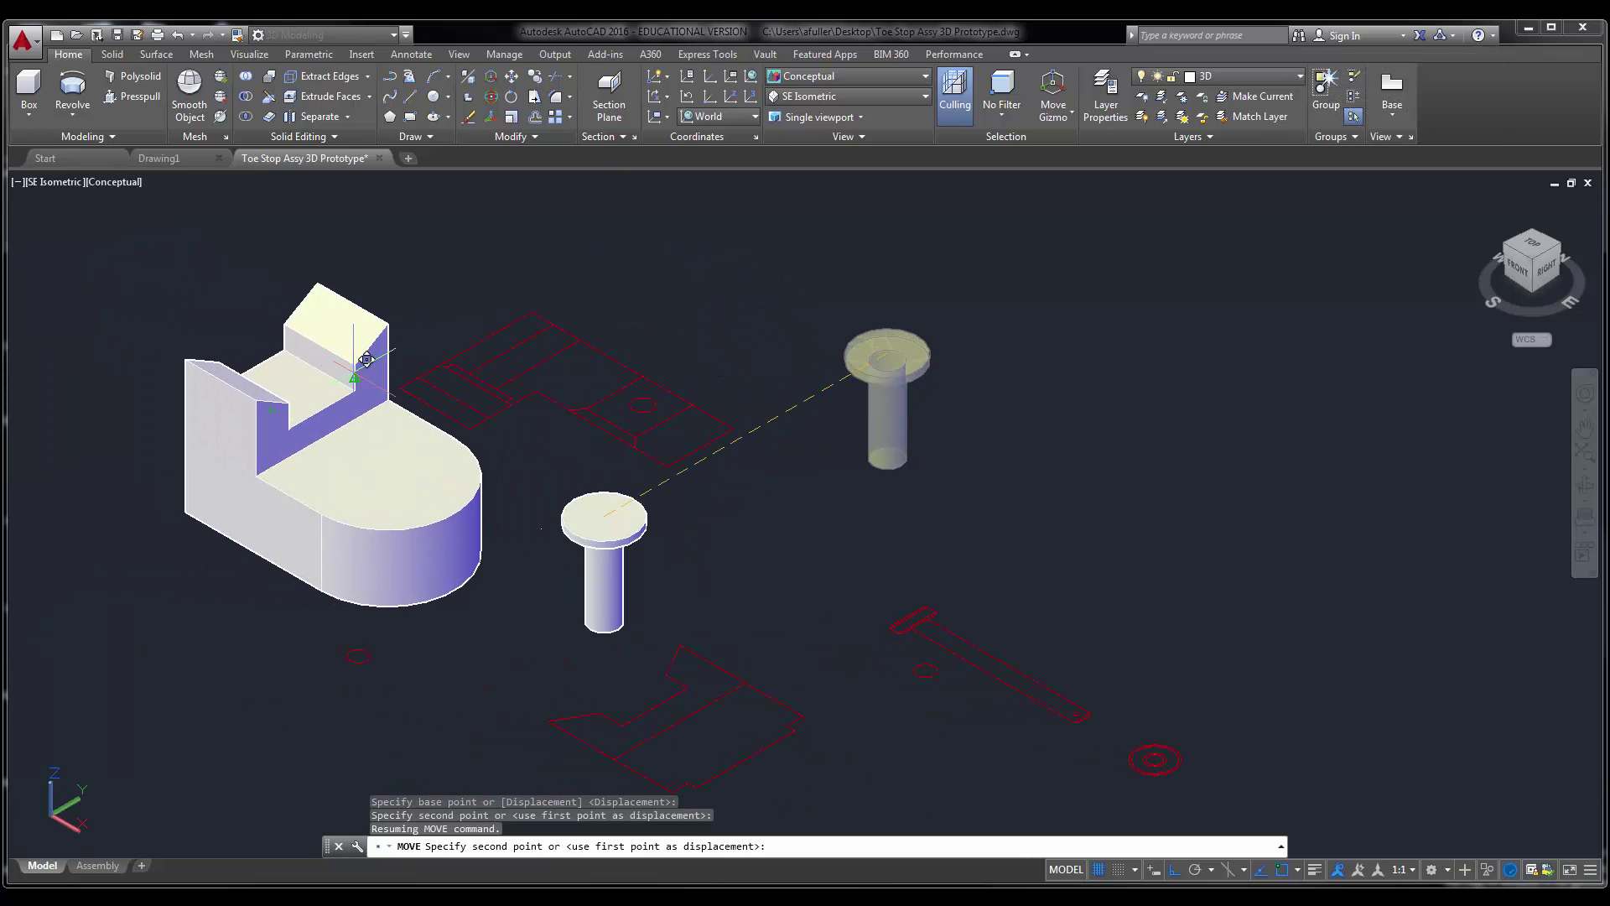
key(F8)
middle_drag(366, 359, 460, 453)
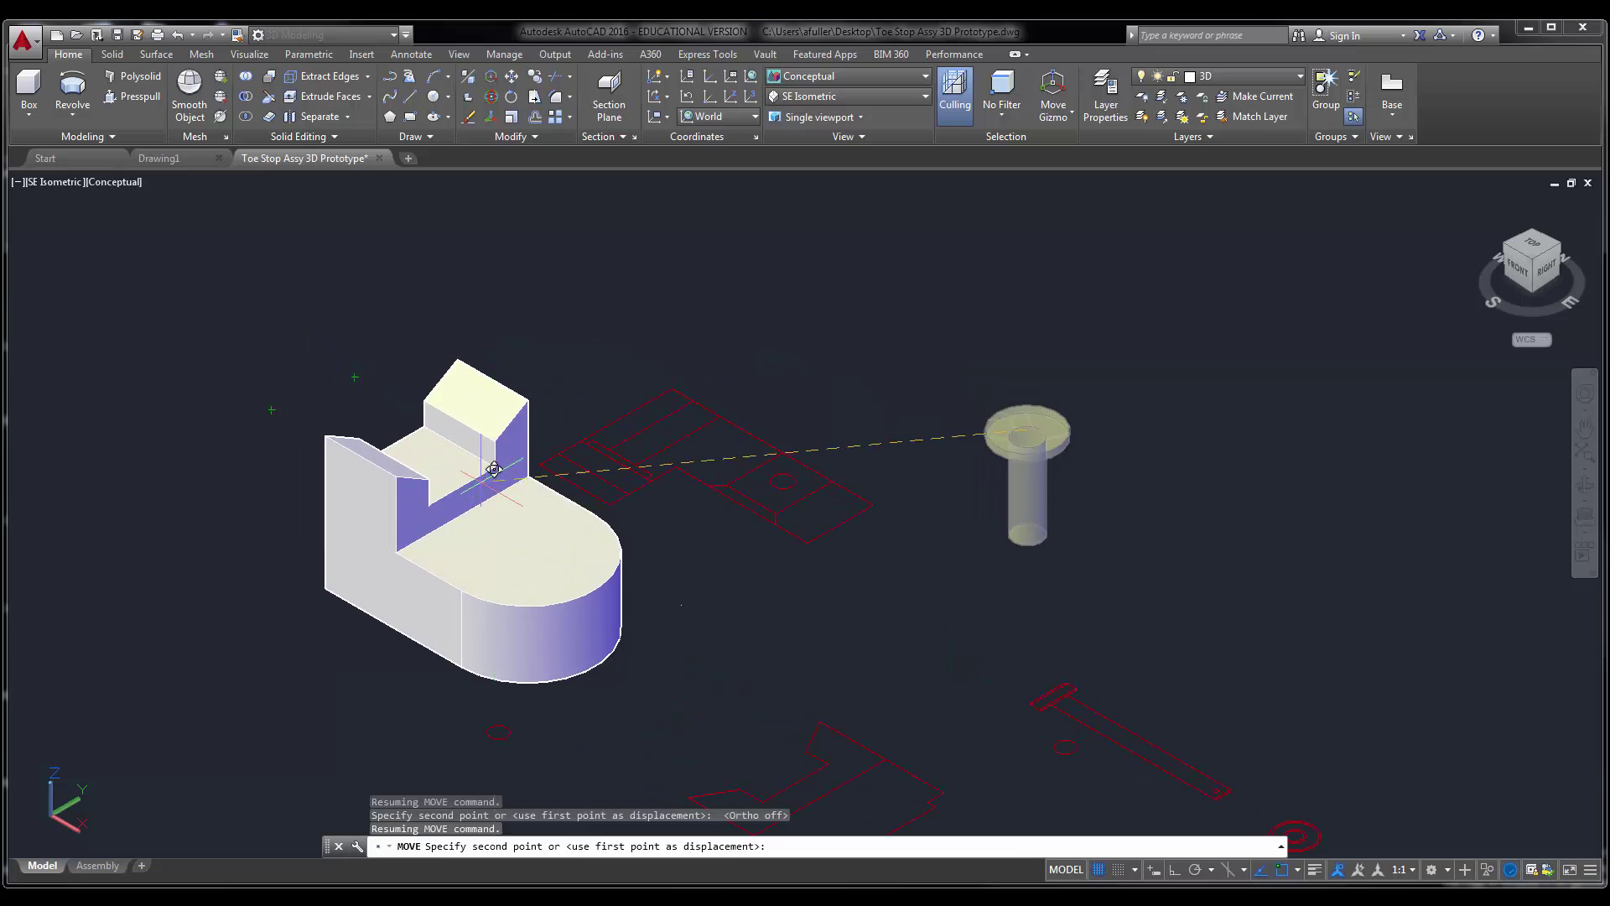
scroll(461, 453, up, 3)
shift+right_click(398, 409)
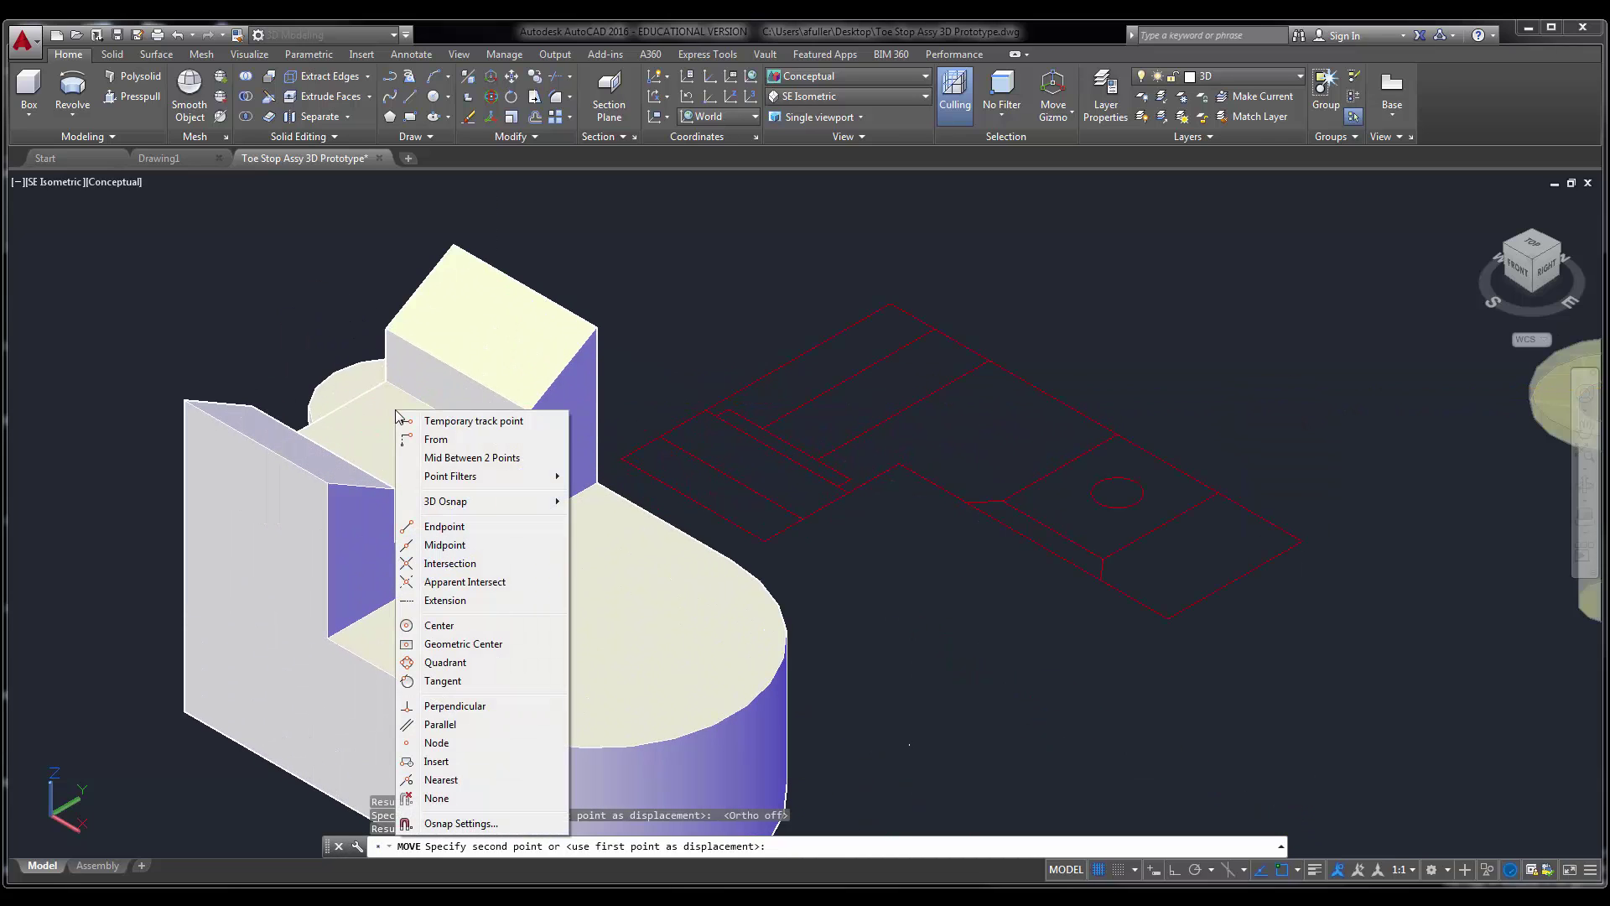
click(442, 466)
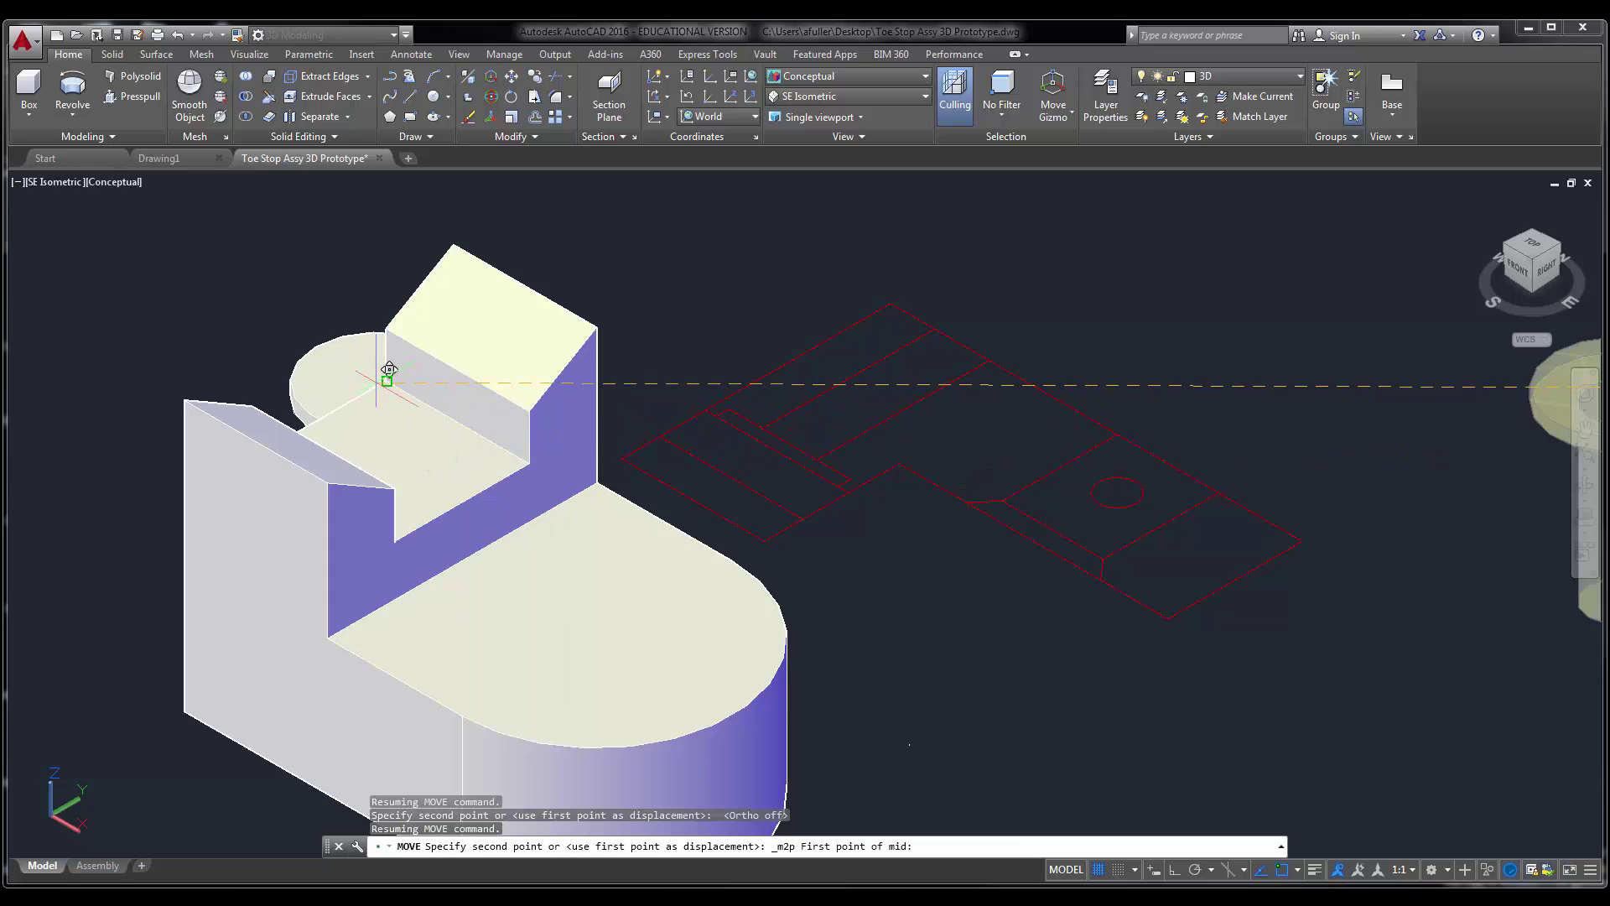
click(387, 379)
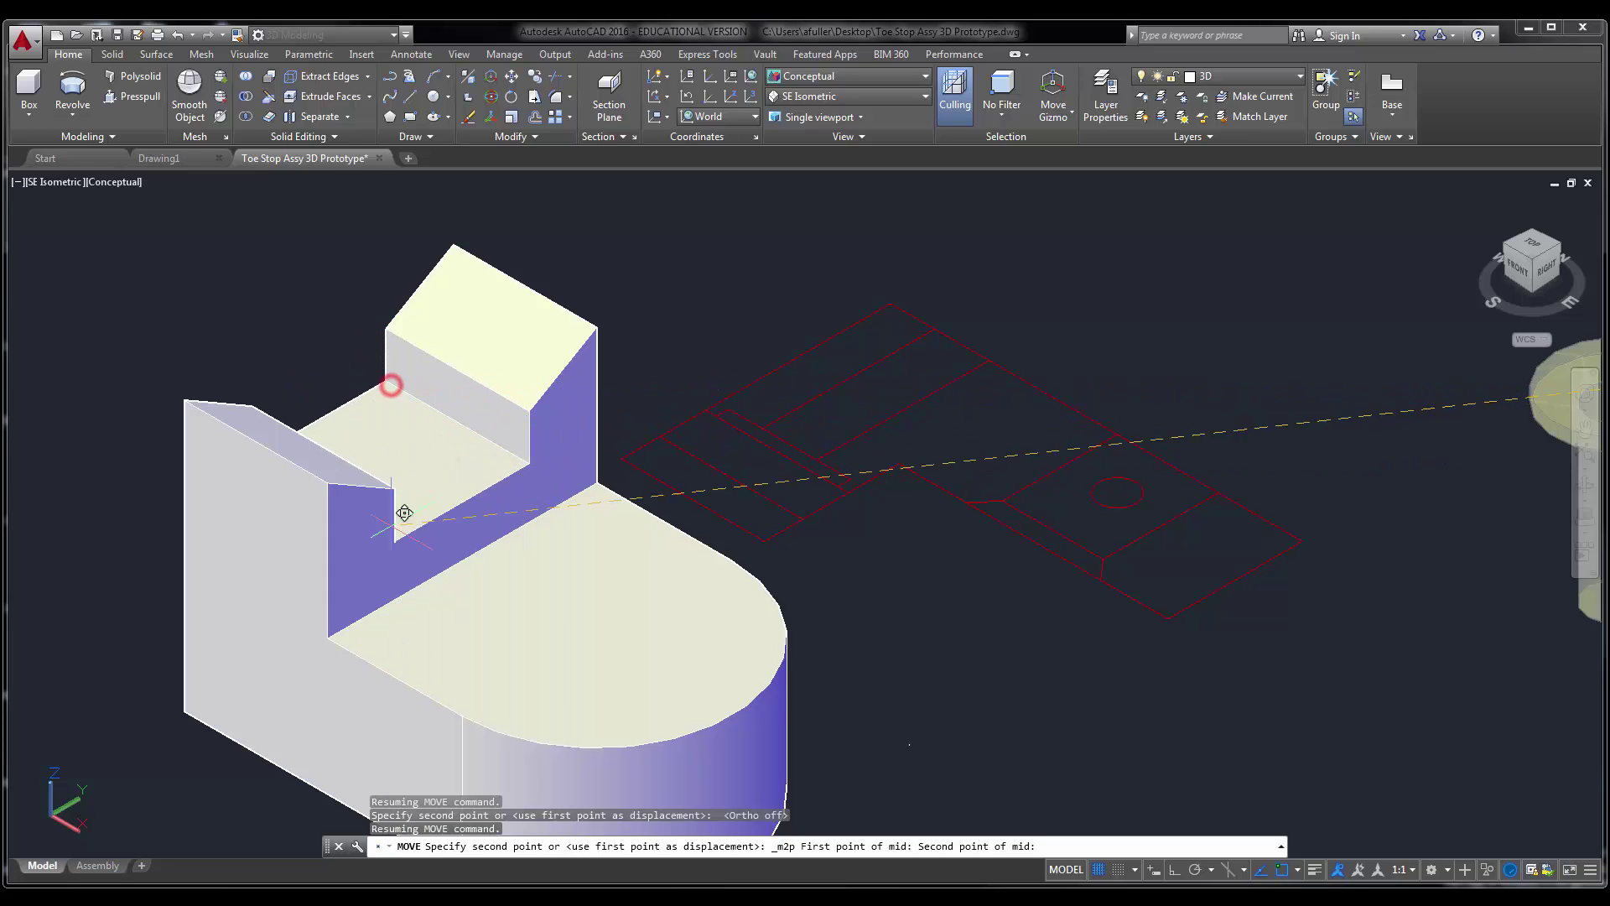
- Drop the pin at the midpoint and subtract it from the block, forming the counterbored hole
click(396, 547)
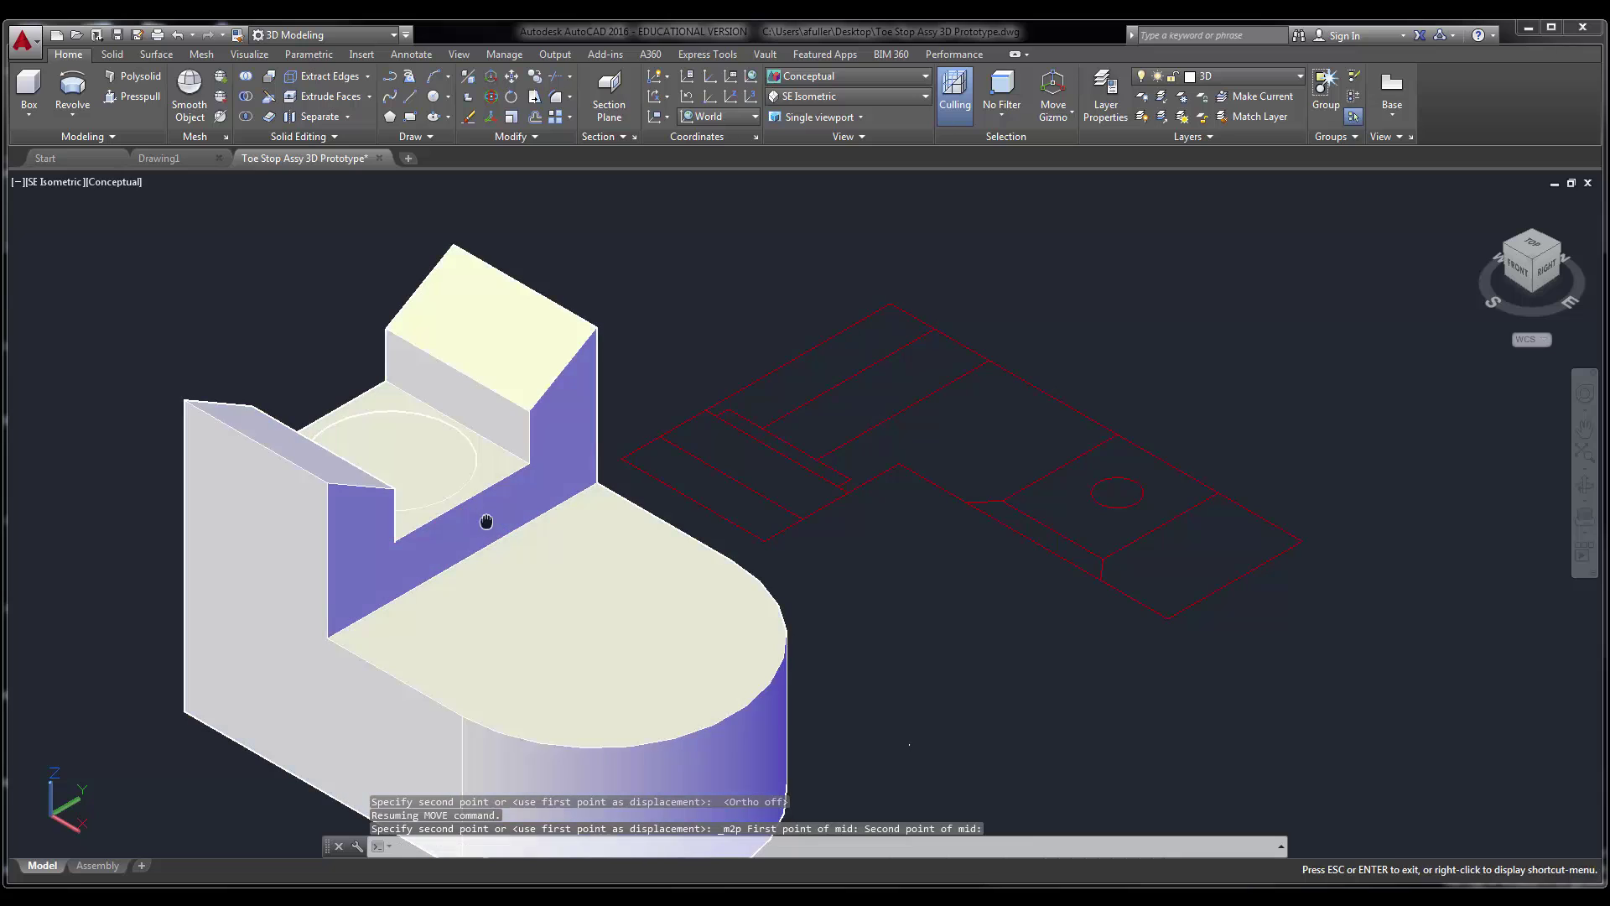
click(247, 99)
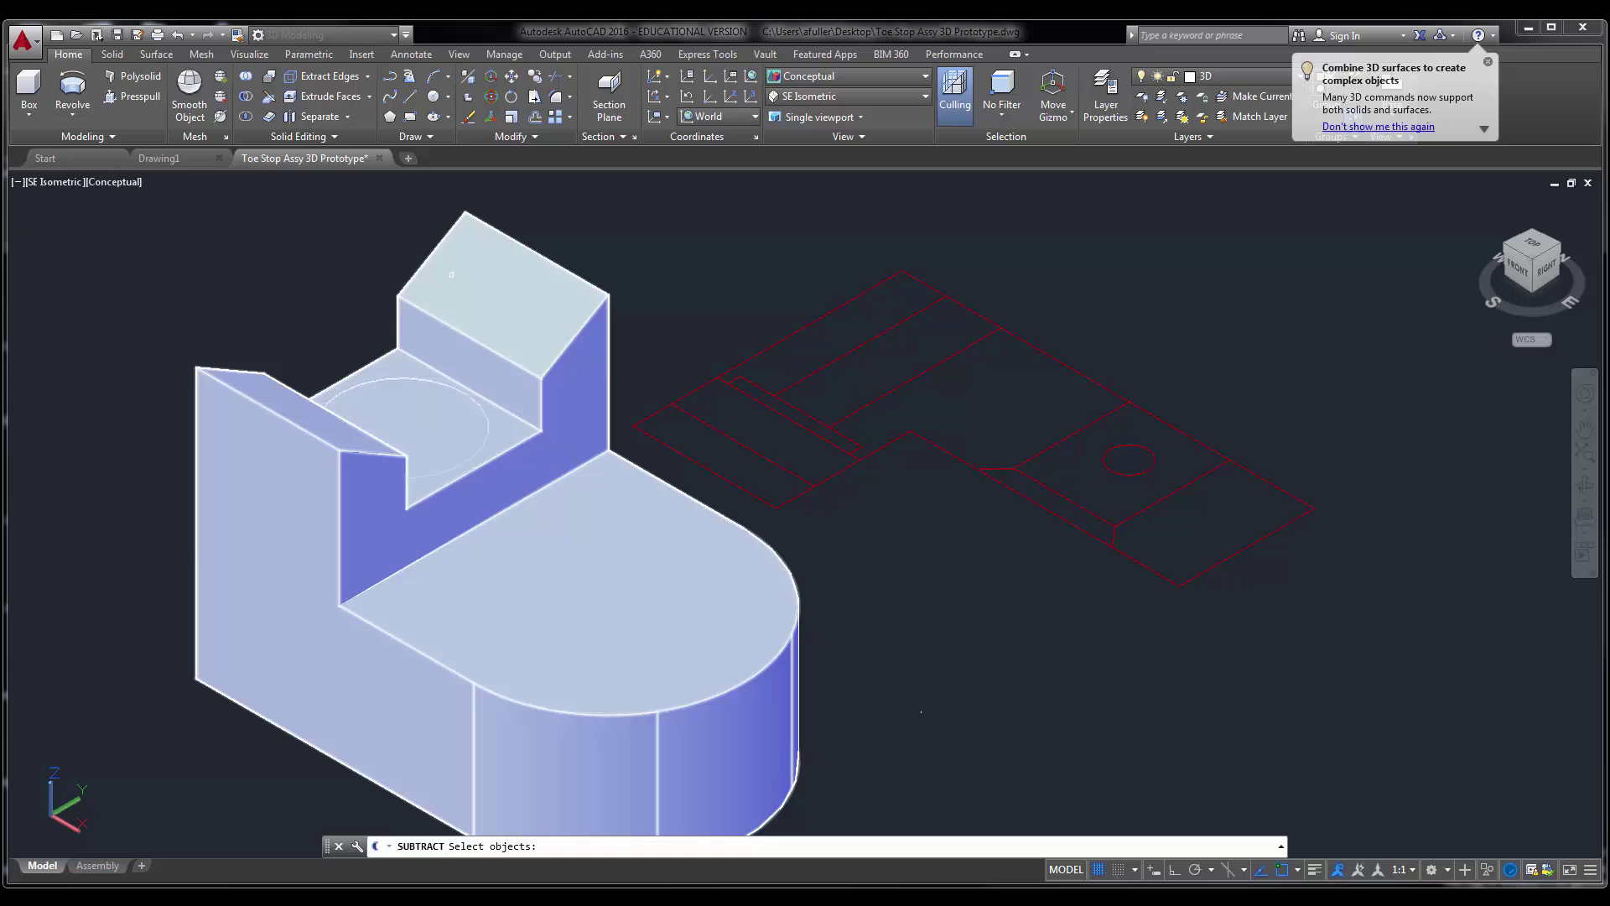
click(453, 276)
key(Return)
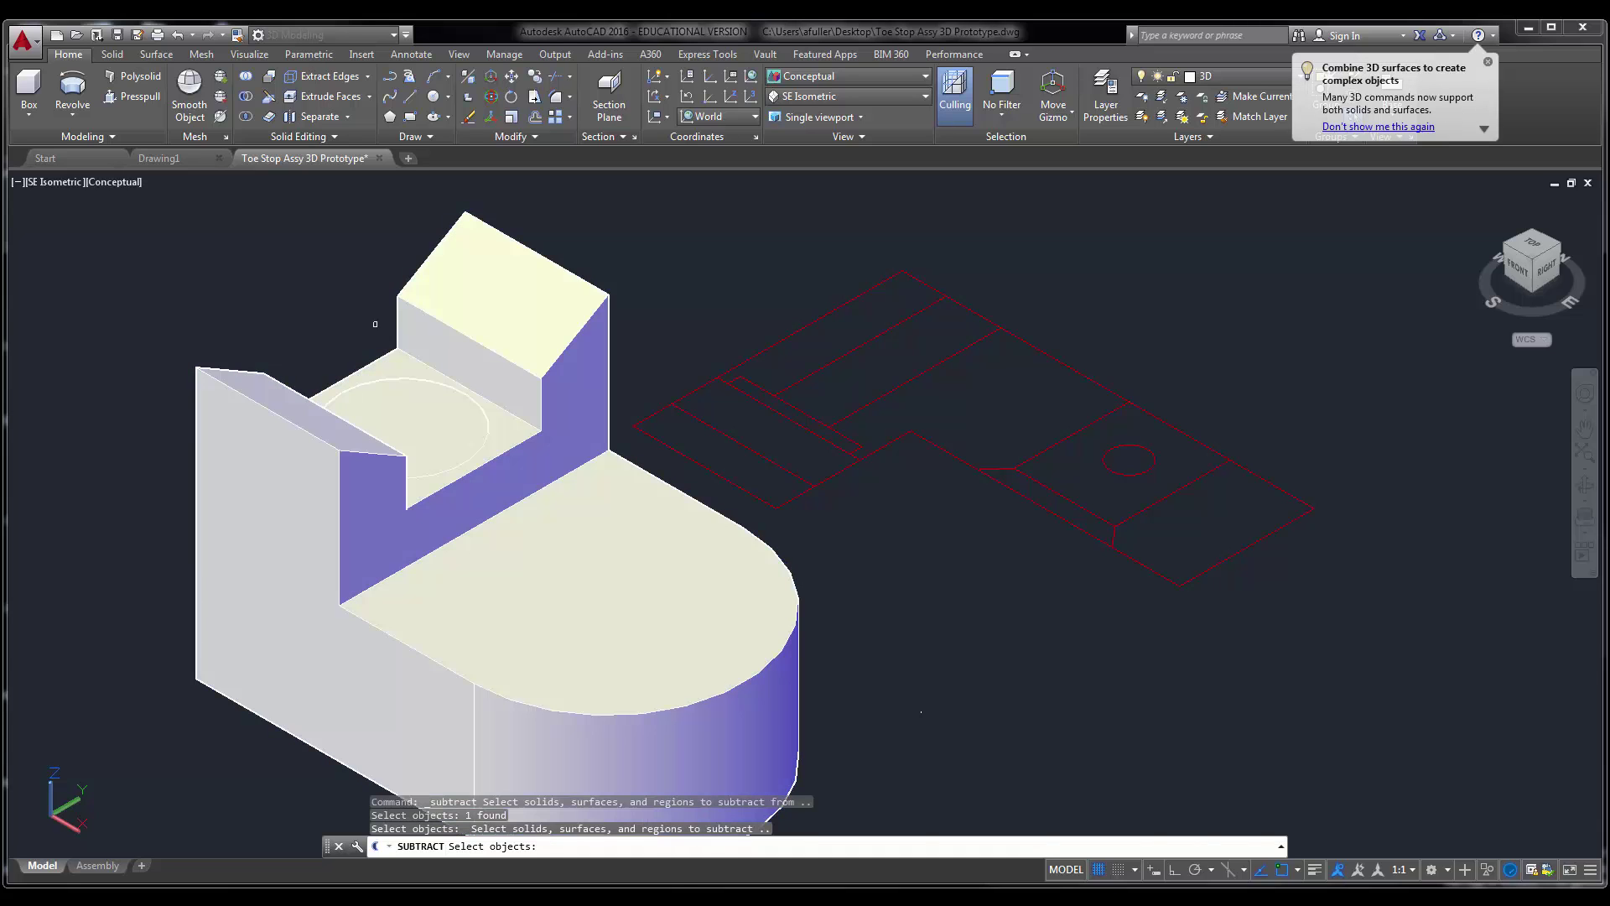
click(385, 380)
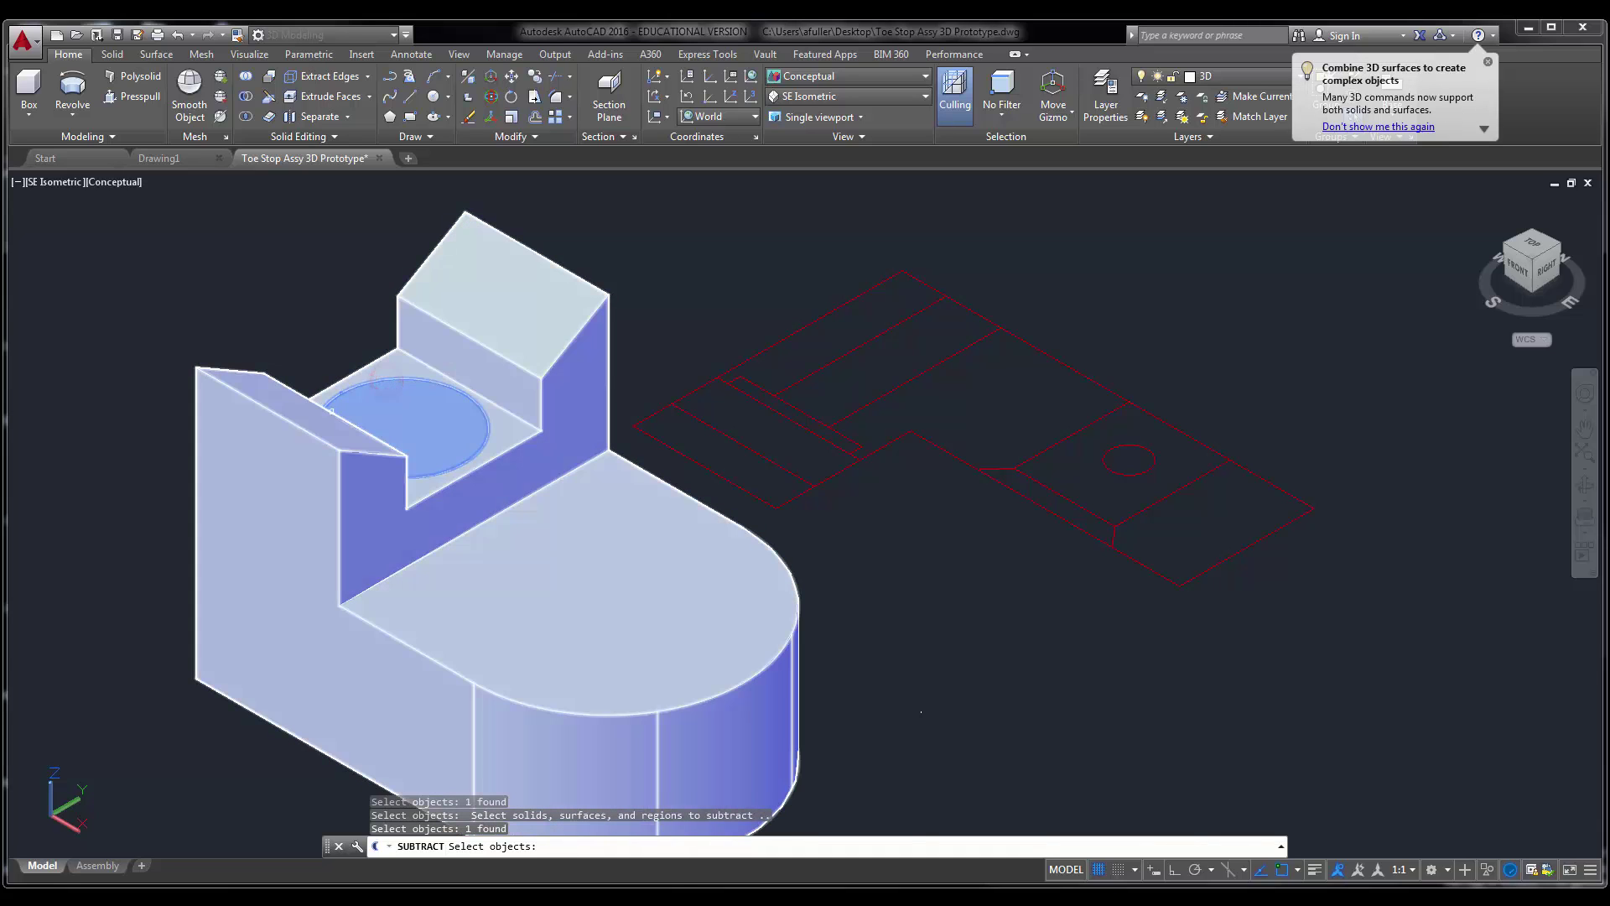
key(Return)
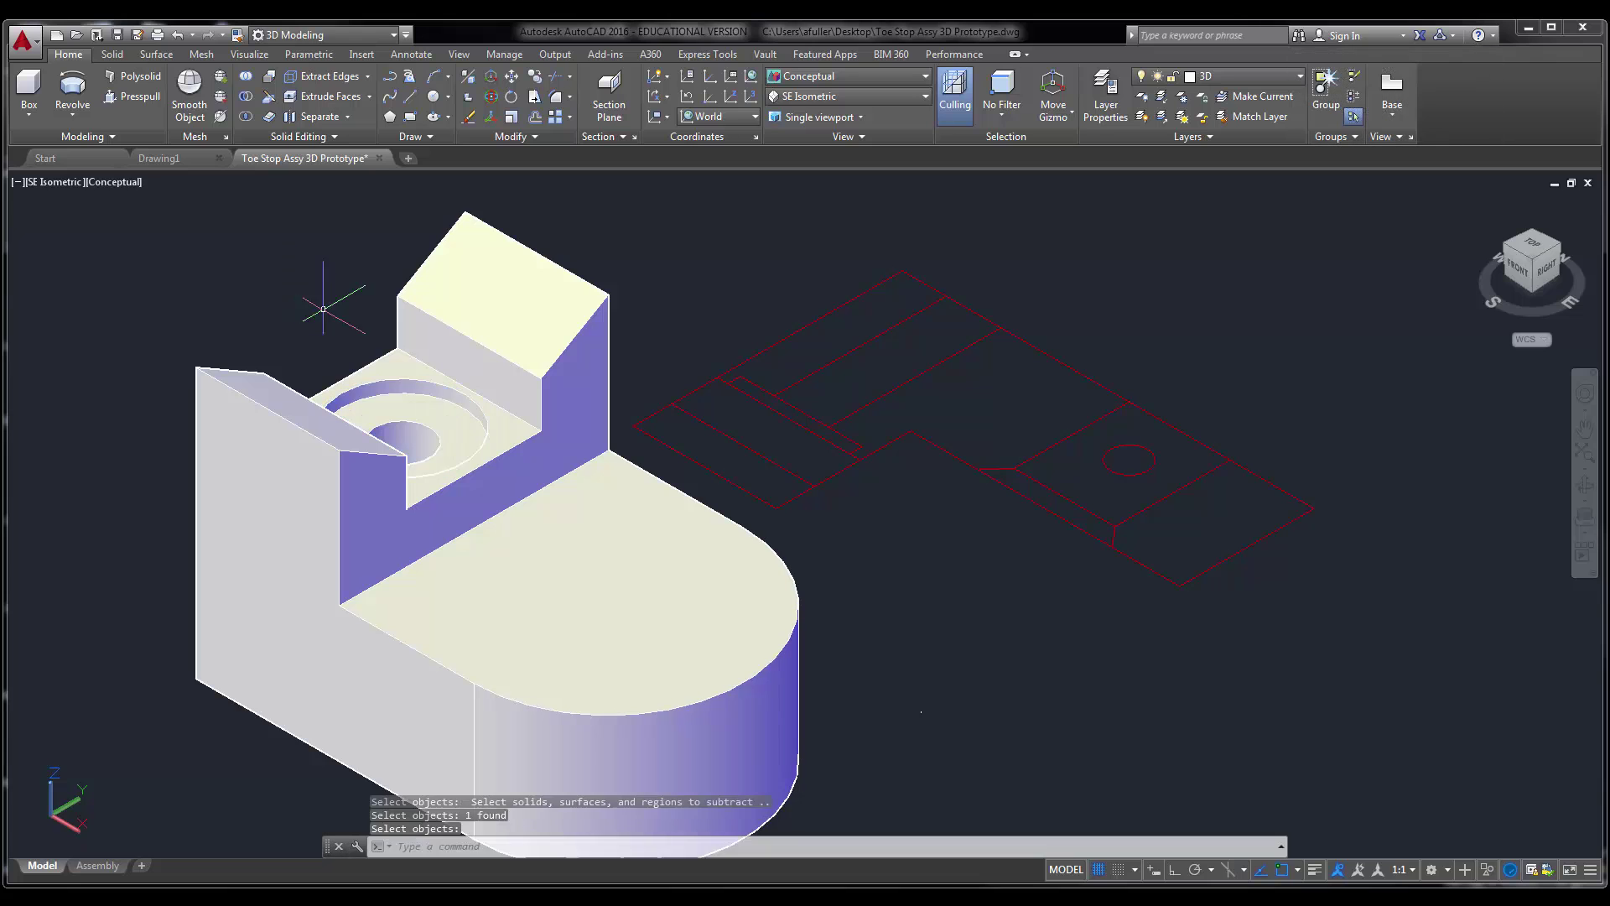
shift+middle_drag(336, 302, 321, 334)
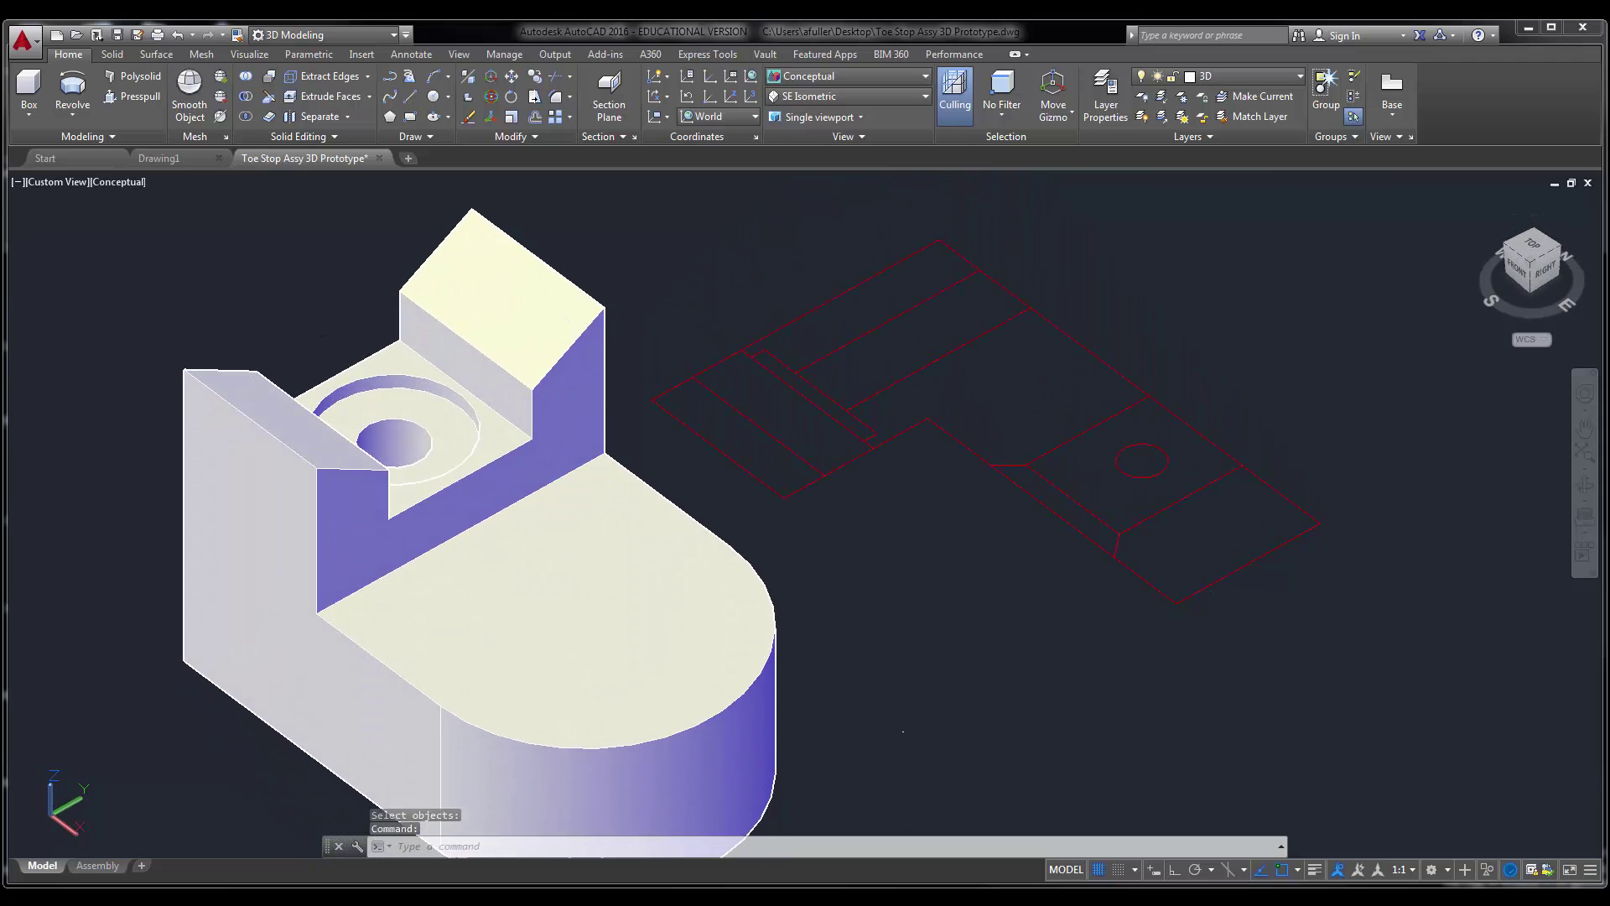
- Undo the orbit back to the isometric view and pan over to the wireframe outline
key(ctrl+z)
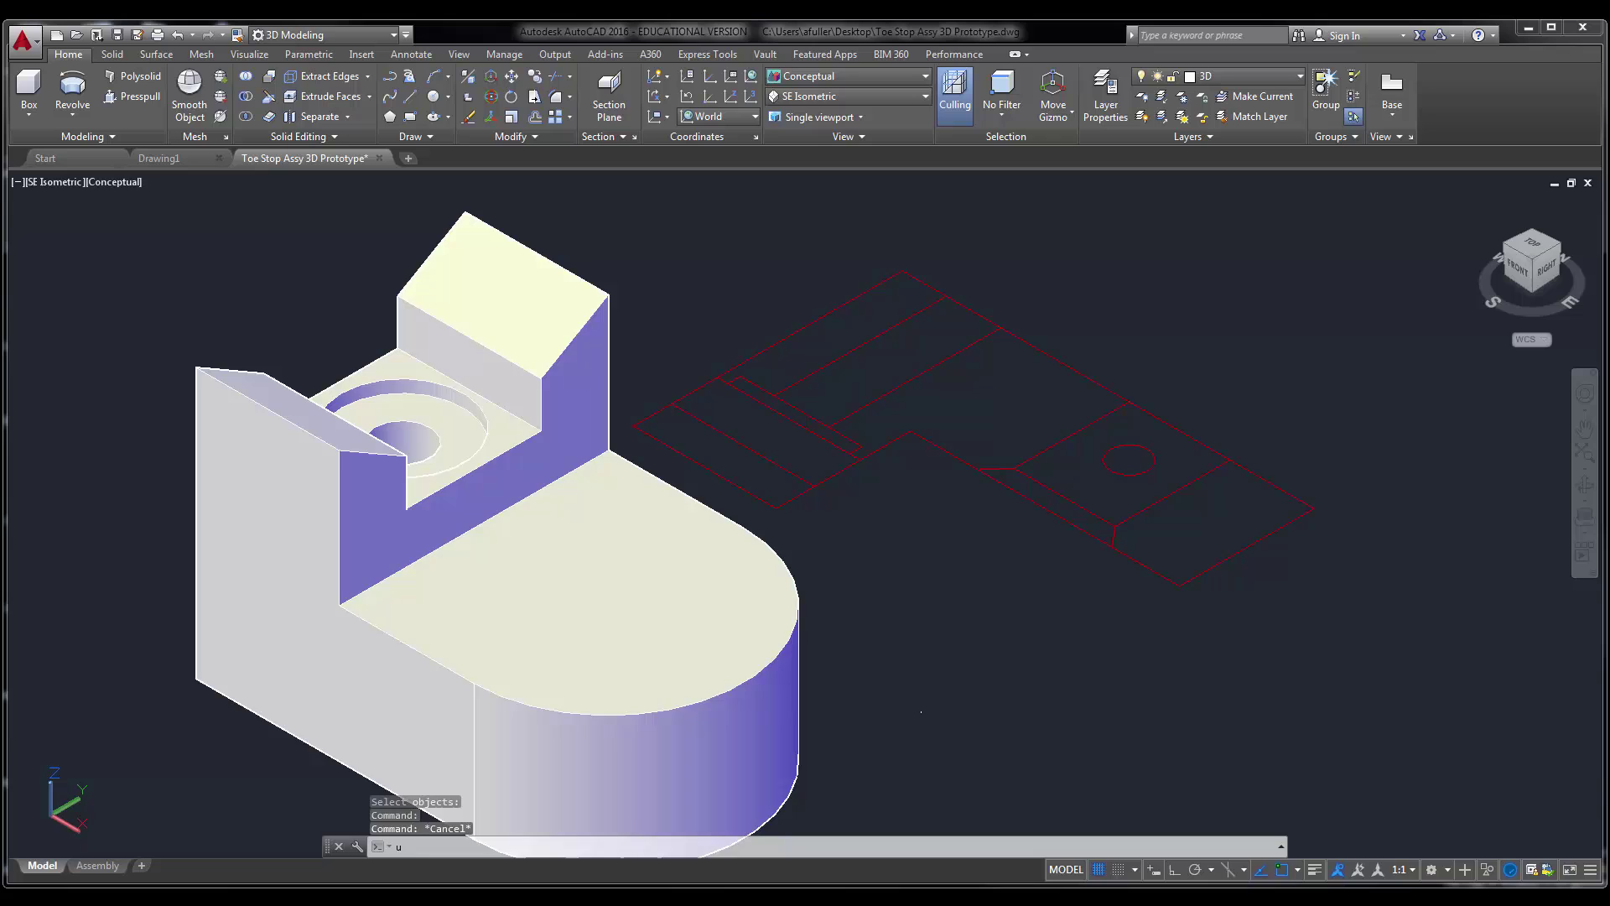
scroll(696, 537, down, 3)
middle_drag(697, 541, 515, 496)
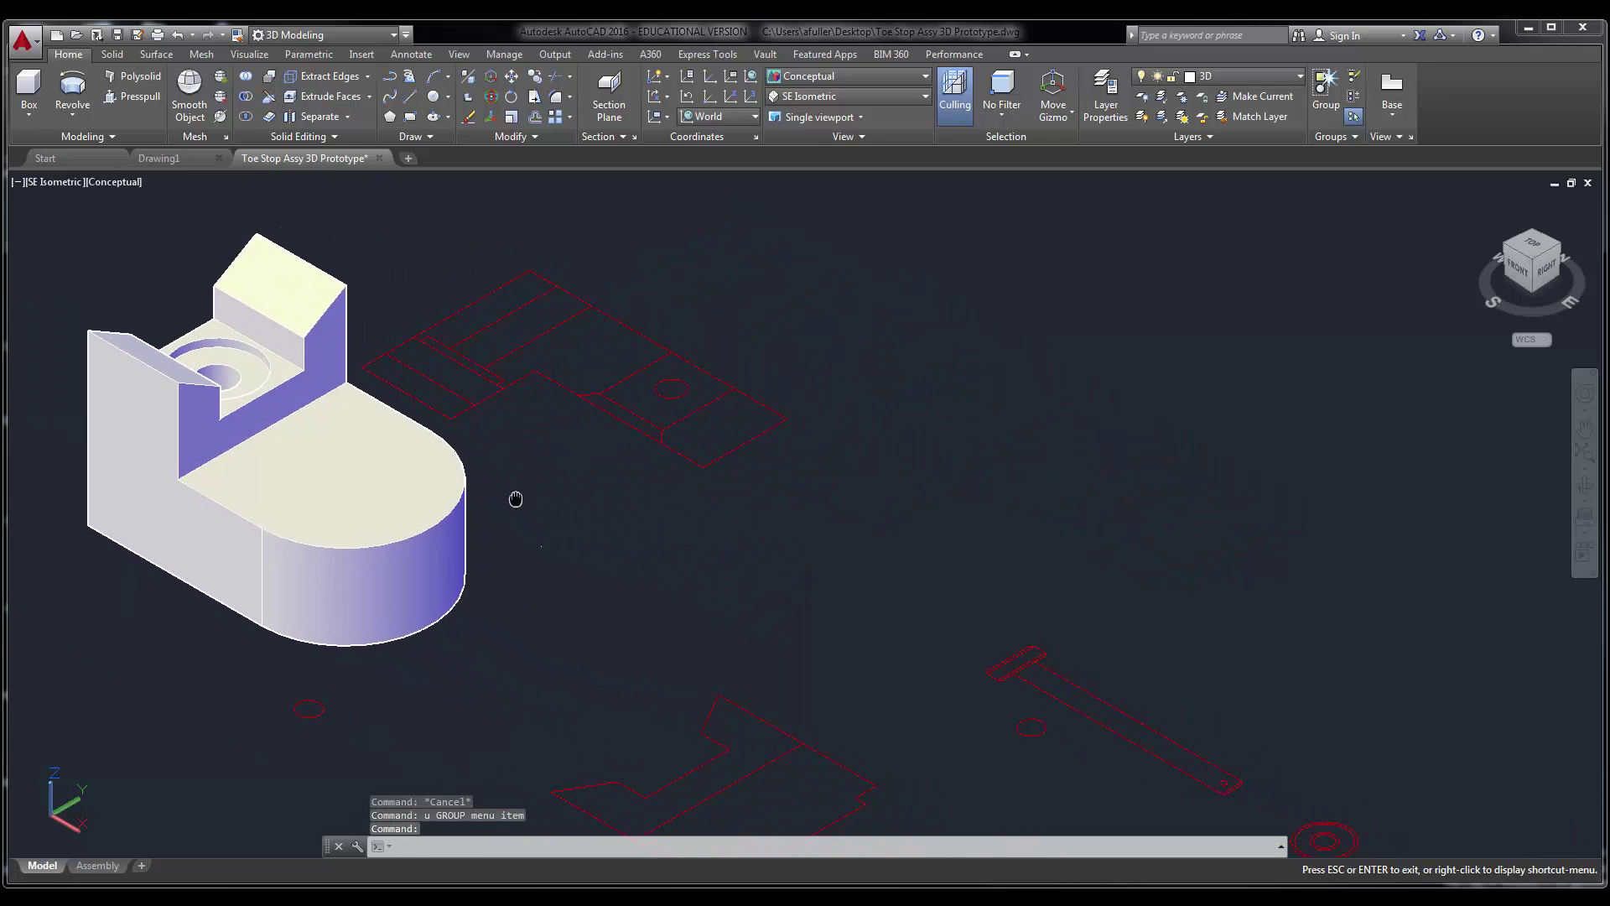
scroll(565, 420, up, 2)
middle_drag(565, 421, 523, 415)
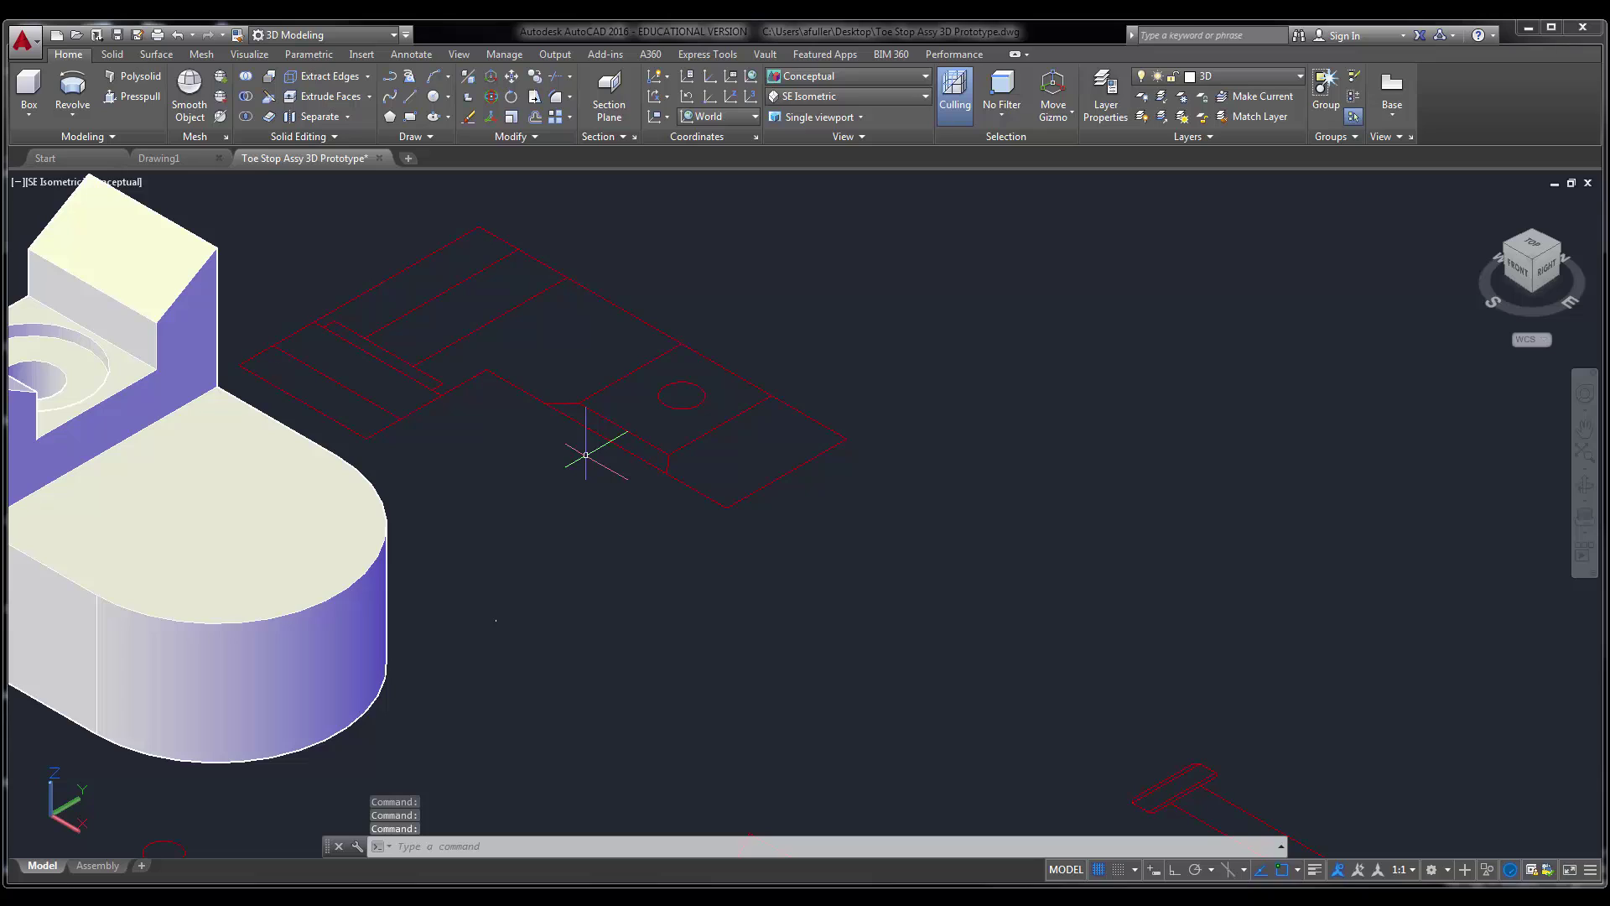
- Copy the wireframe's pin-end outline edges with CO to open space on the right
text(co)
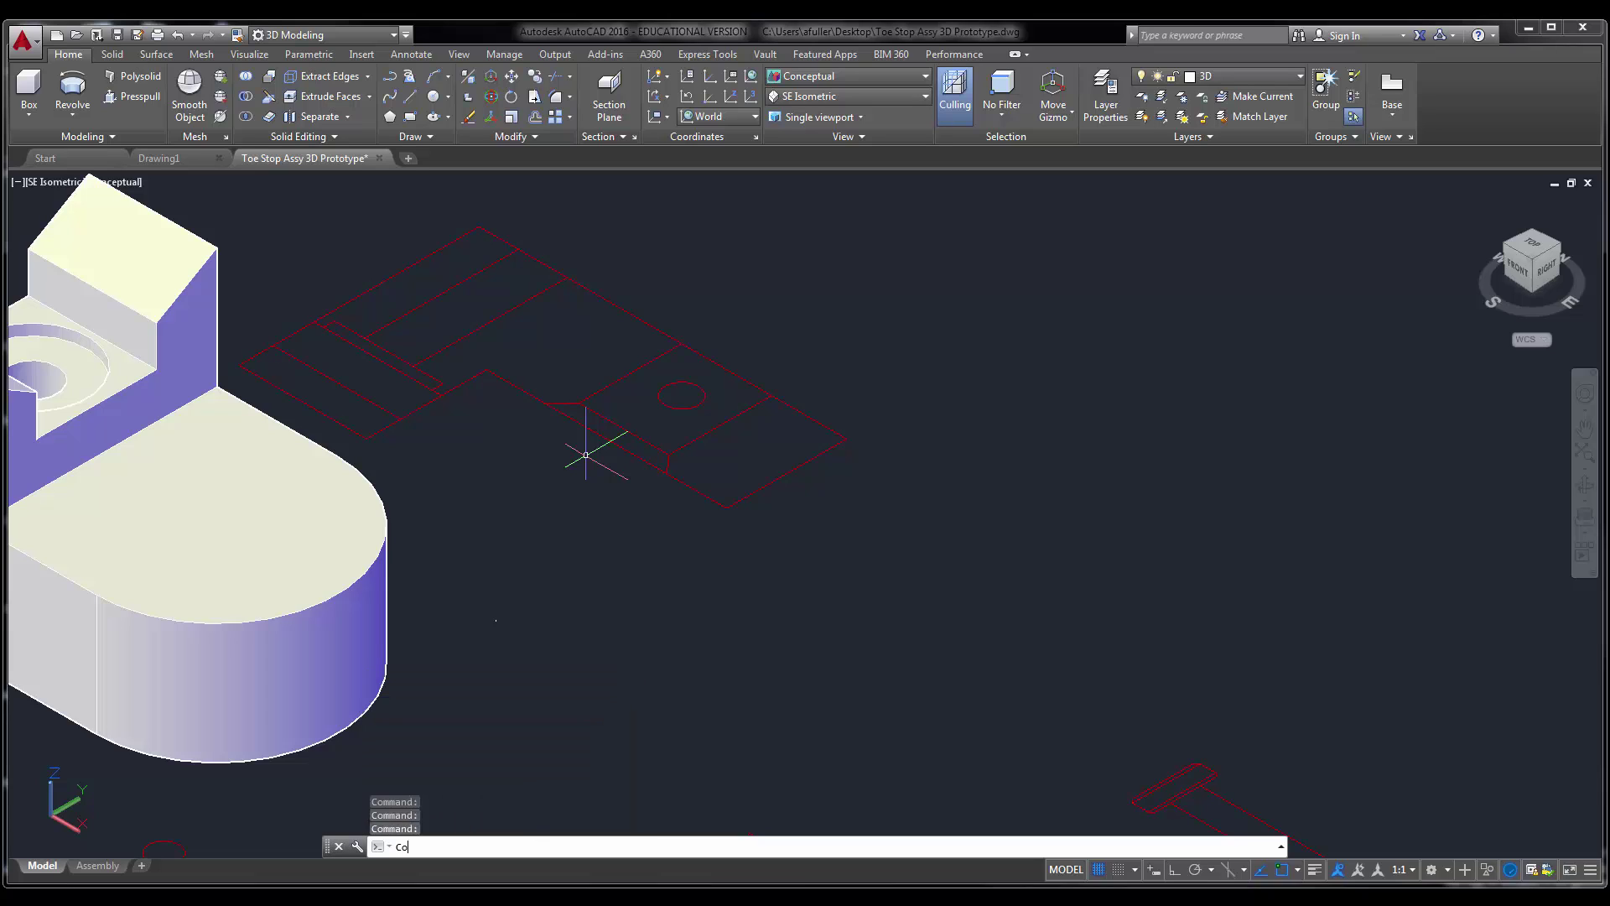
key(Return)
click(729, 467)
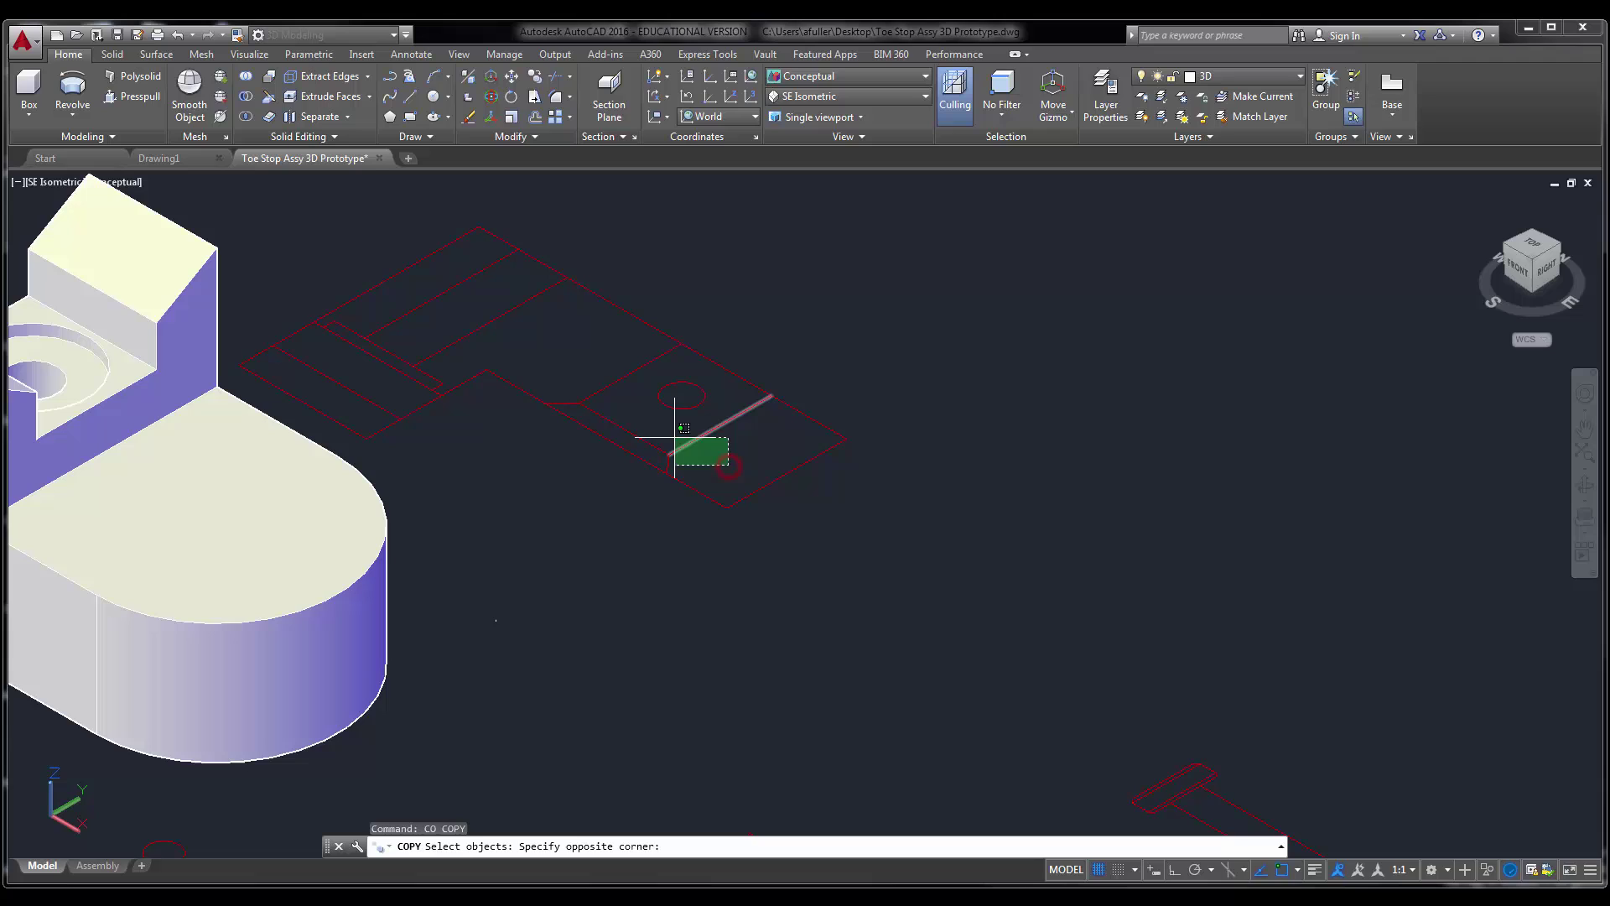
click(663, 436)
click(615, 391)
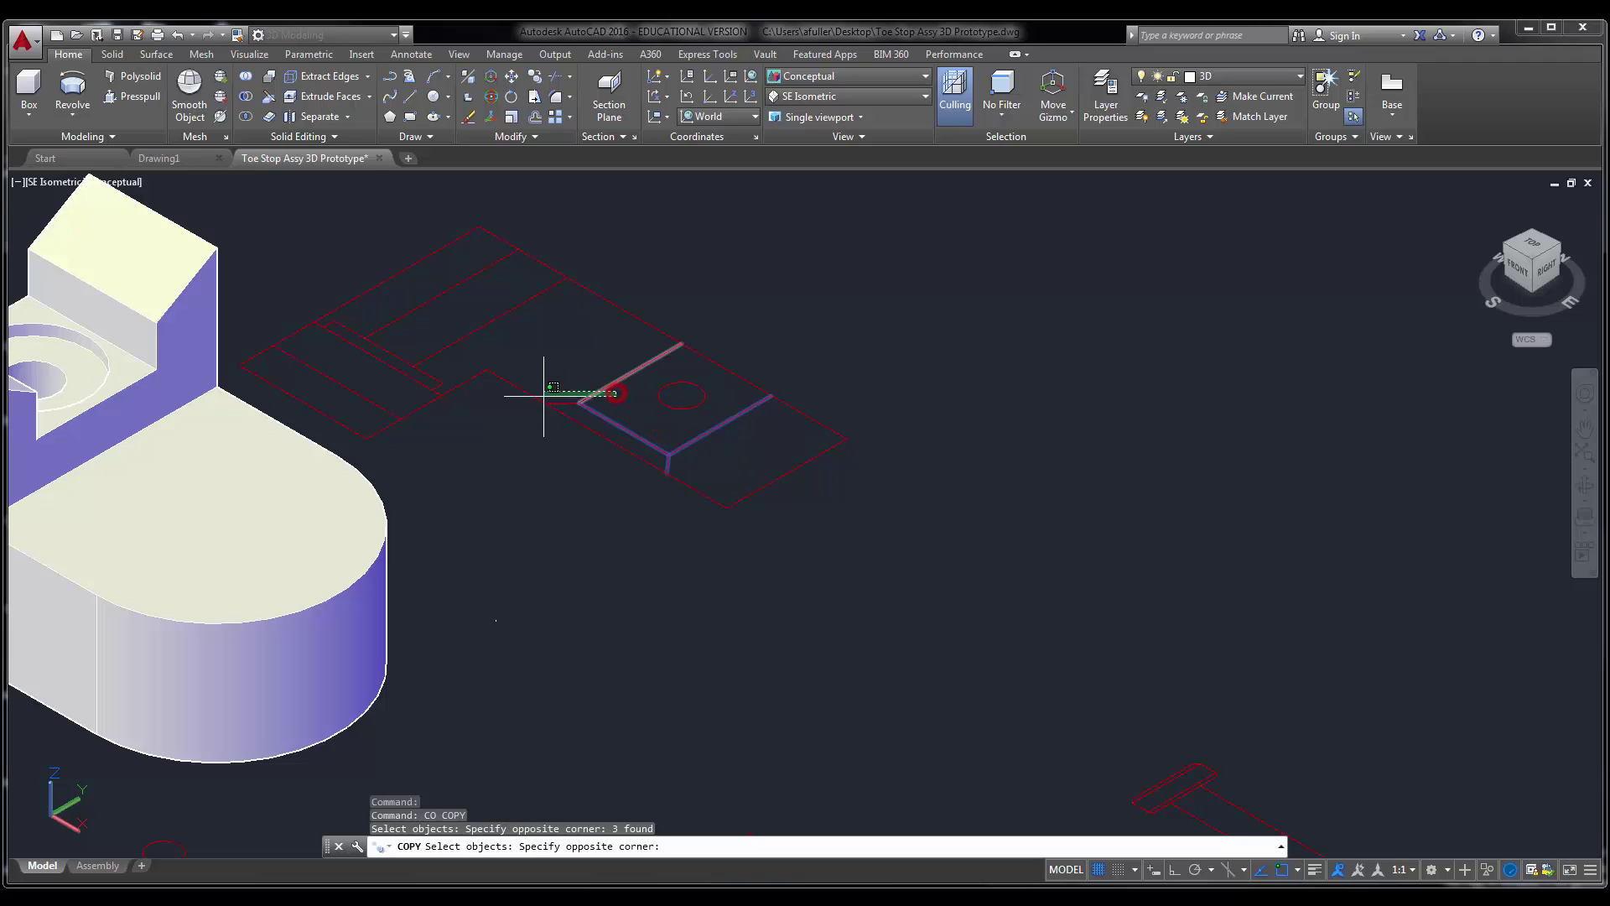
click(537, 419)
click(736, 336)
click(704, 348)
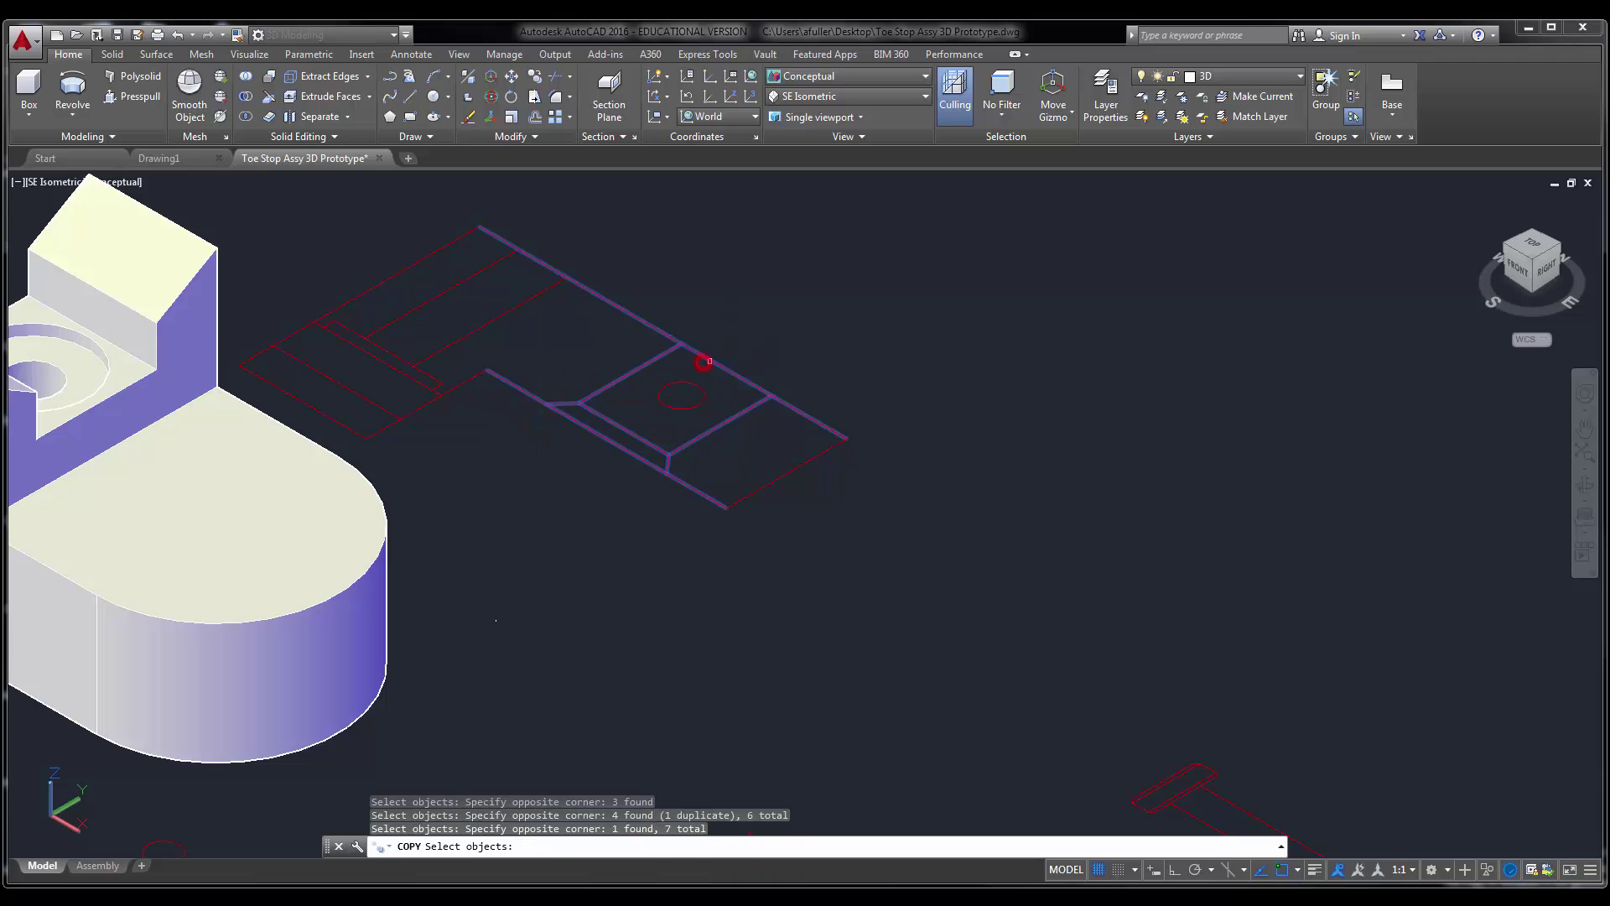
key(Return)
click(704, 363)
click(1228, 322)
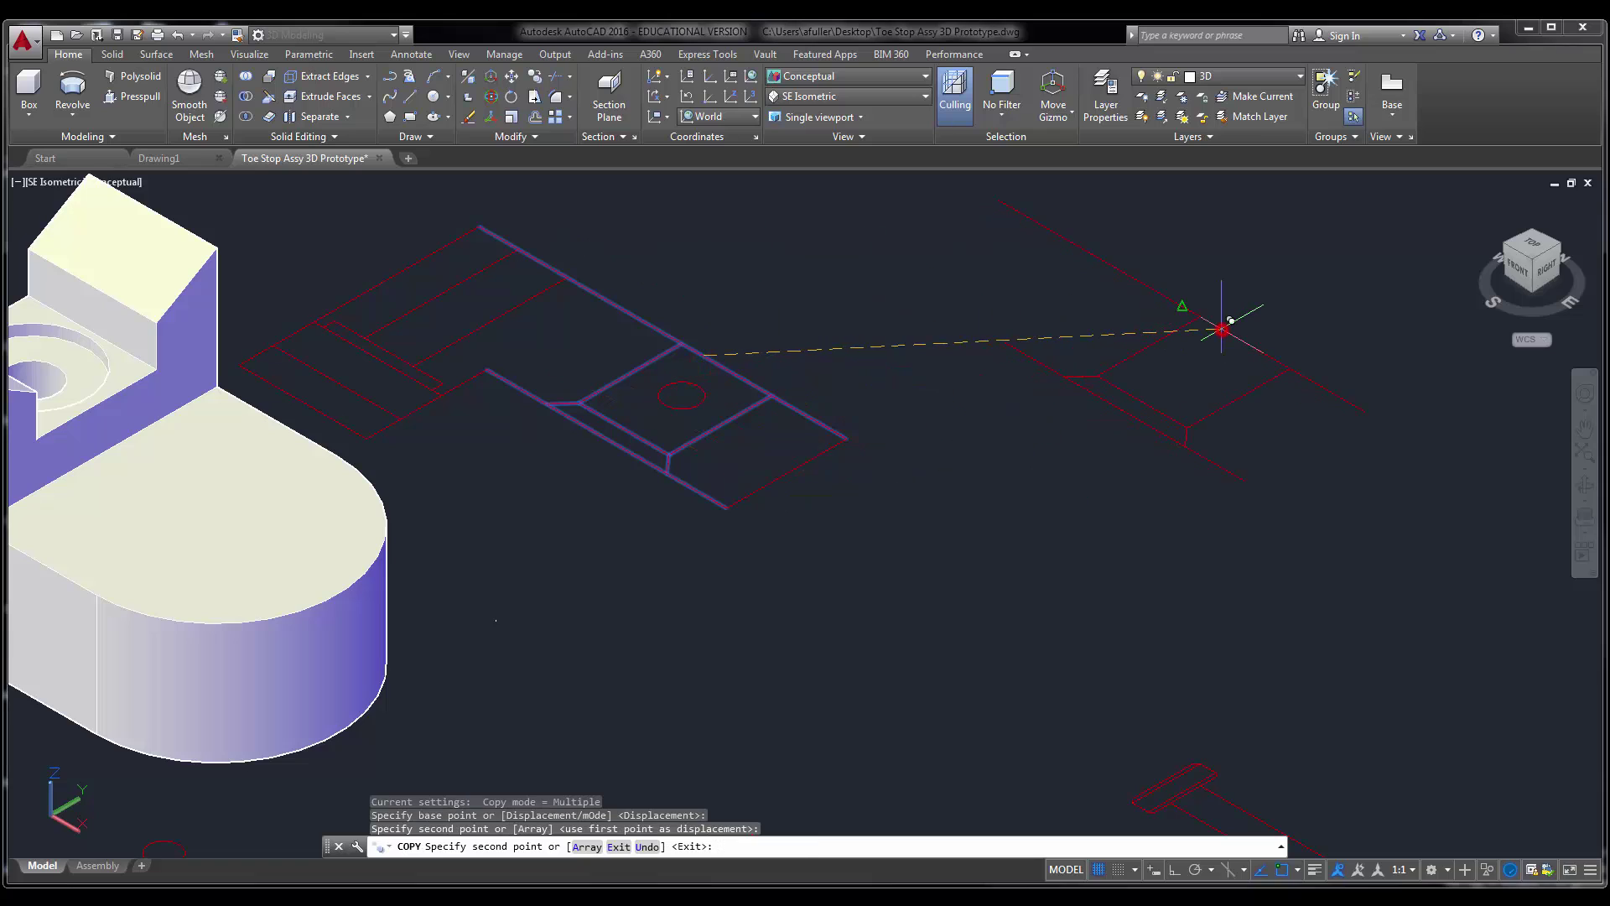
key(Escape)
text(l)
key(Return)
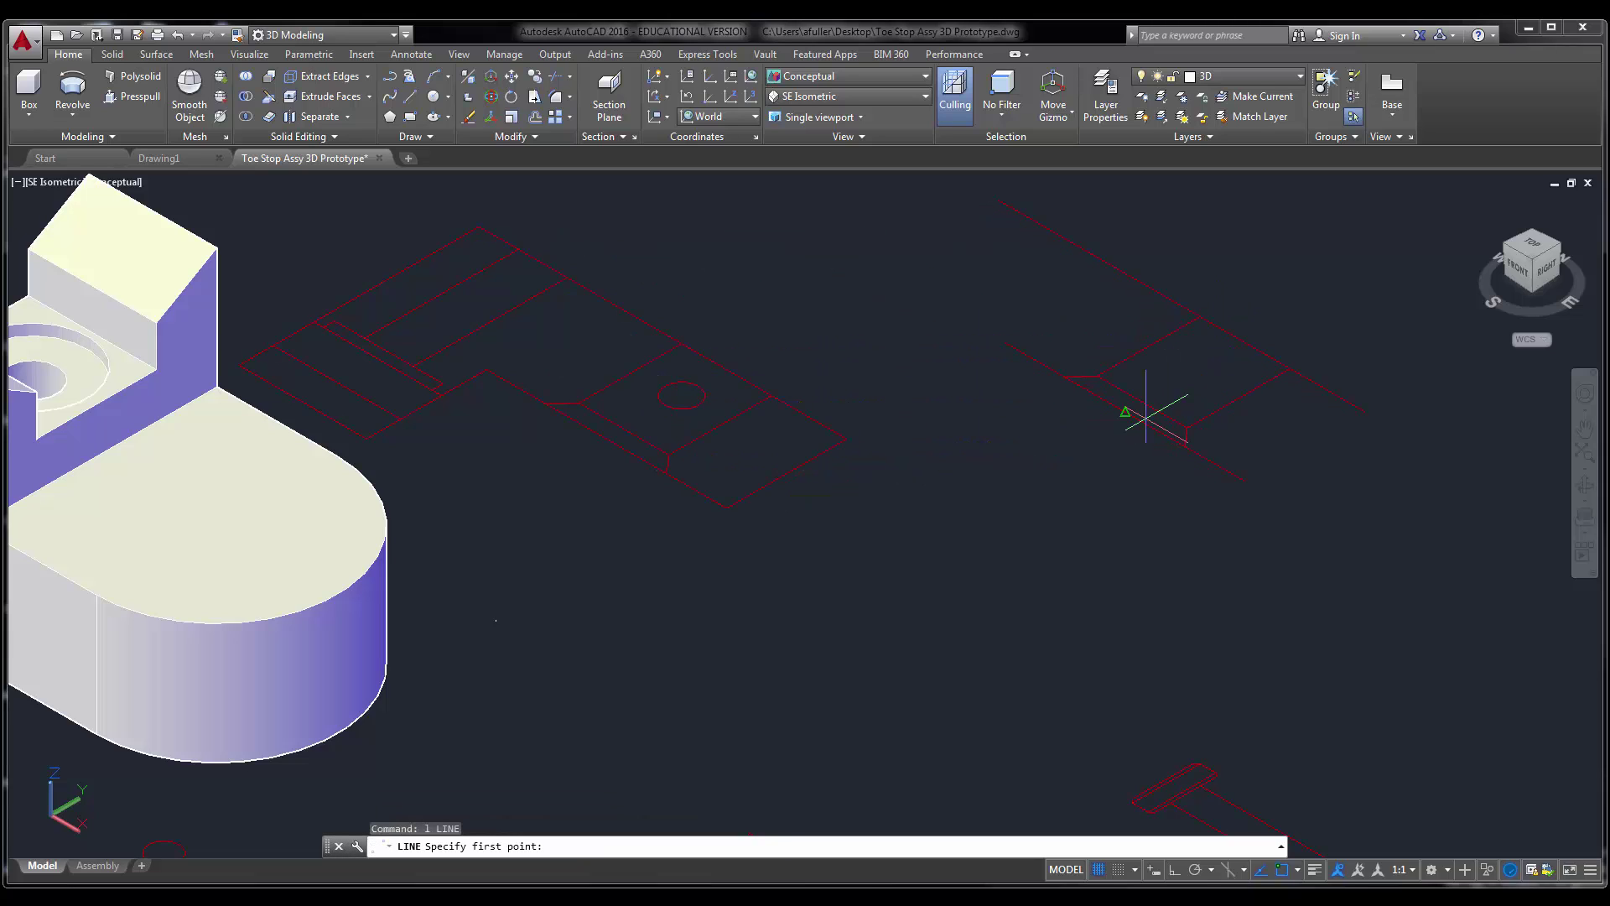
- Draw a closing line across the copied edges and trim away the excess beyond it
click(1124, 411)
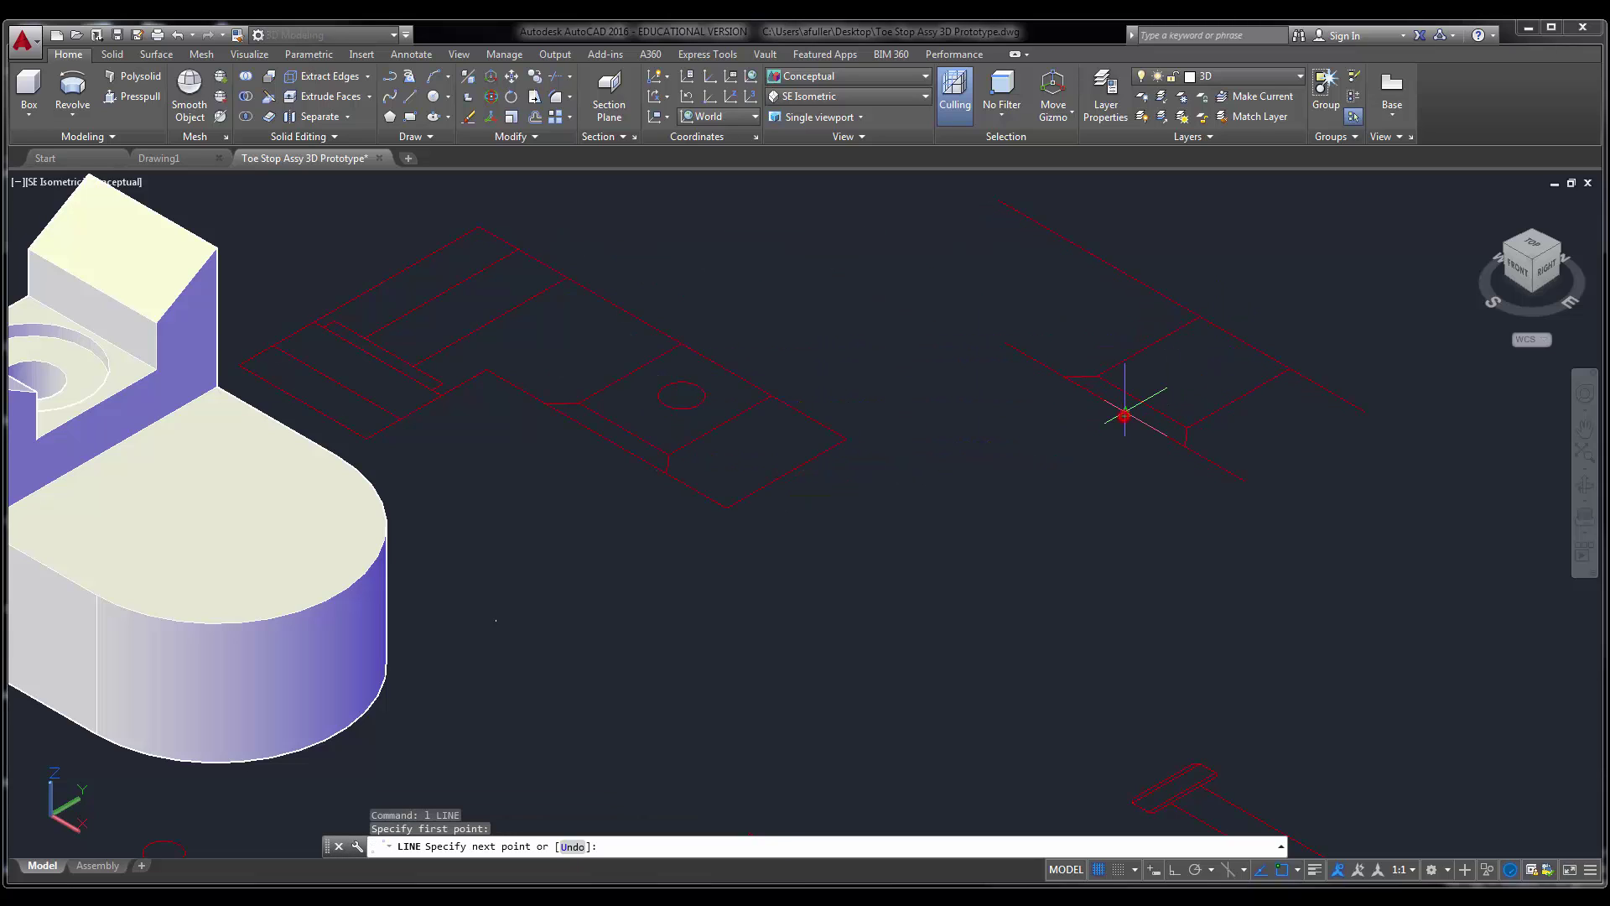
click(1244, 343)
key(Return)
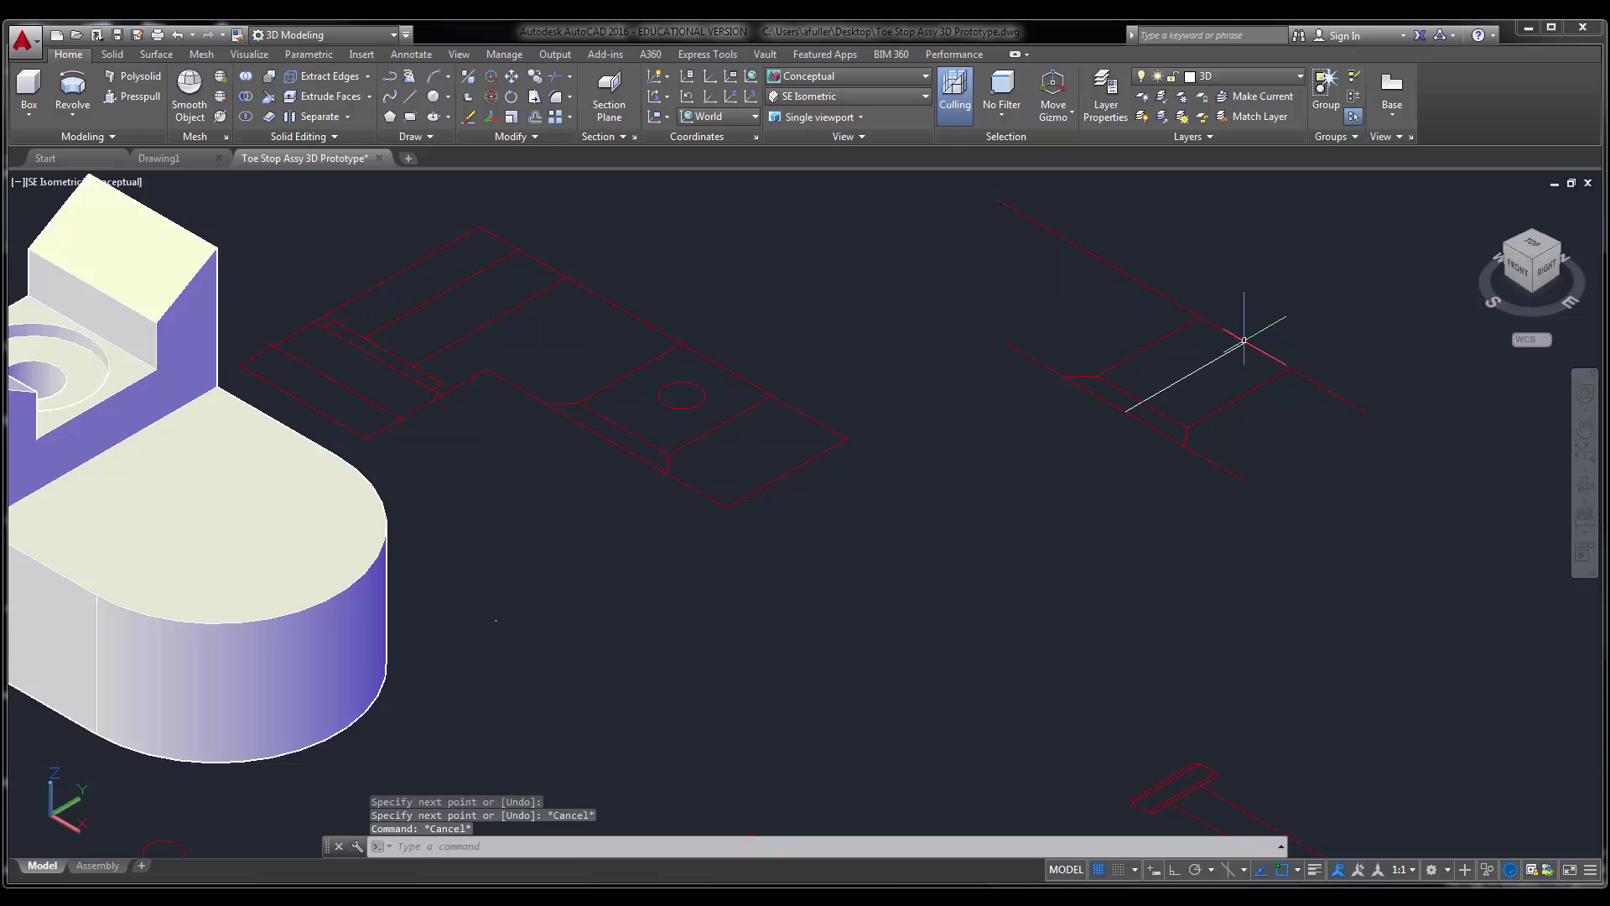
text(tr)
key(Return)
key(Return)
click(1387, 587)
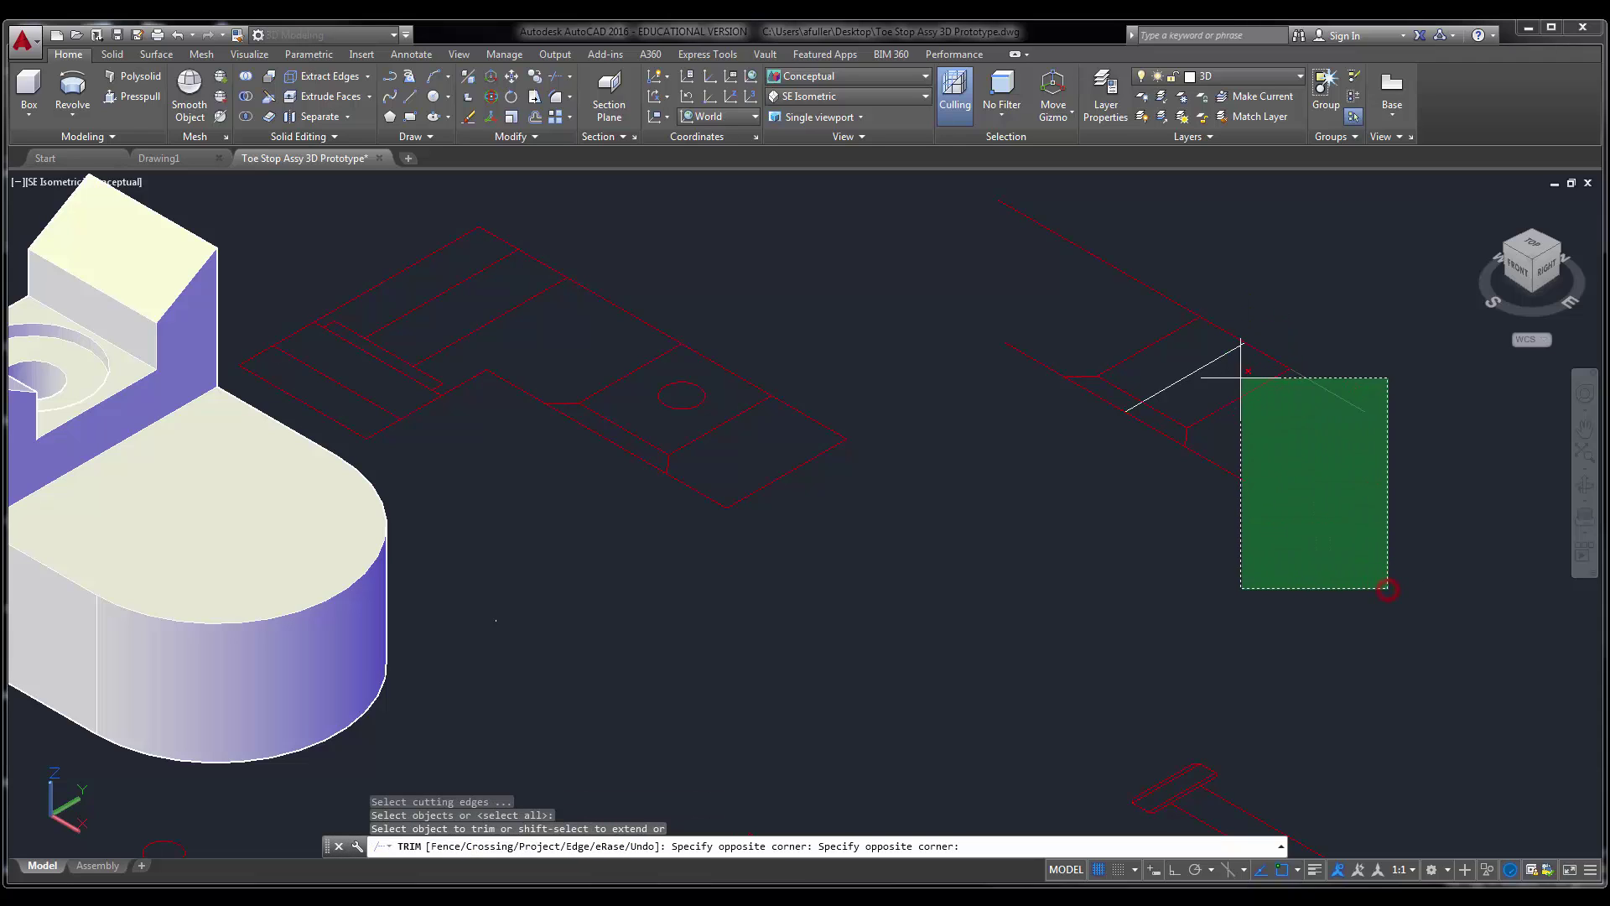
click(1199, 322)
click(1206, 485)
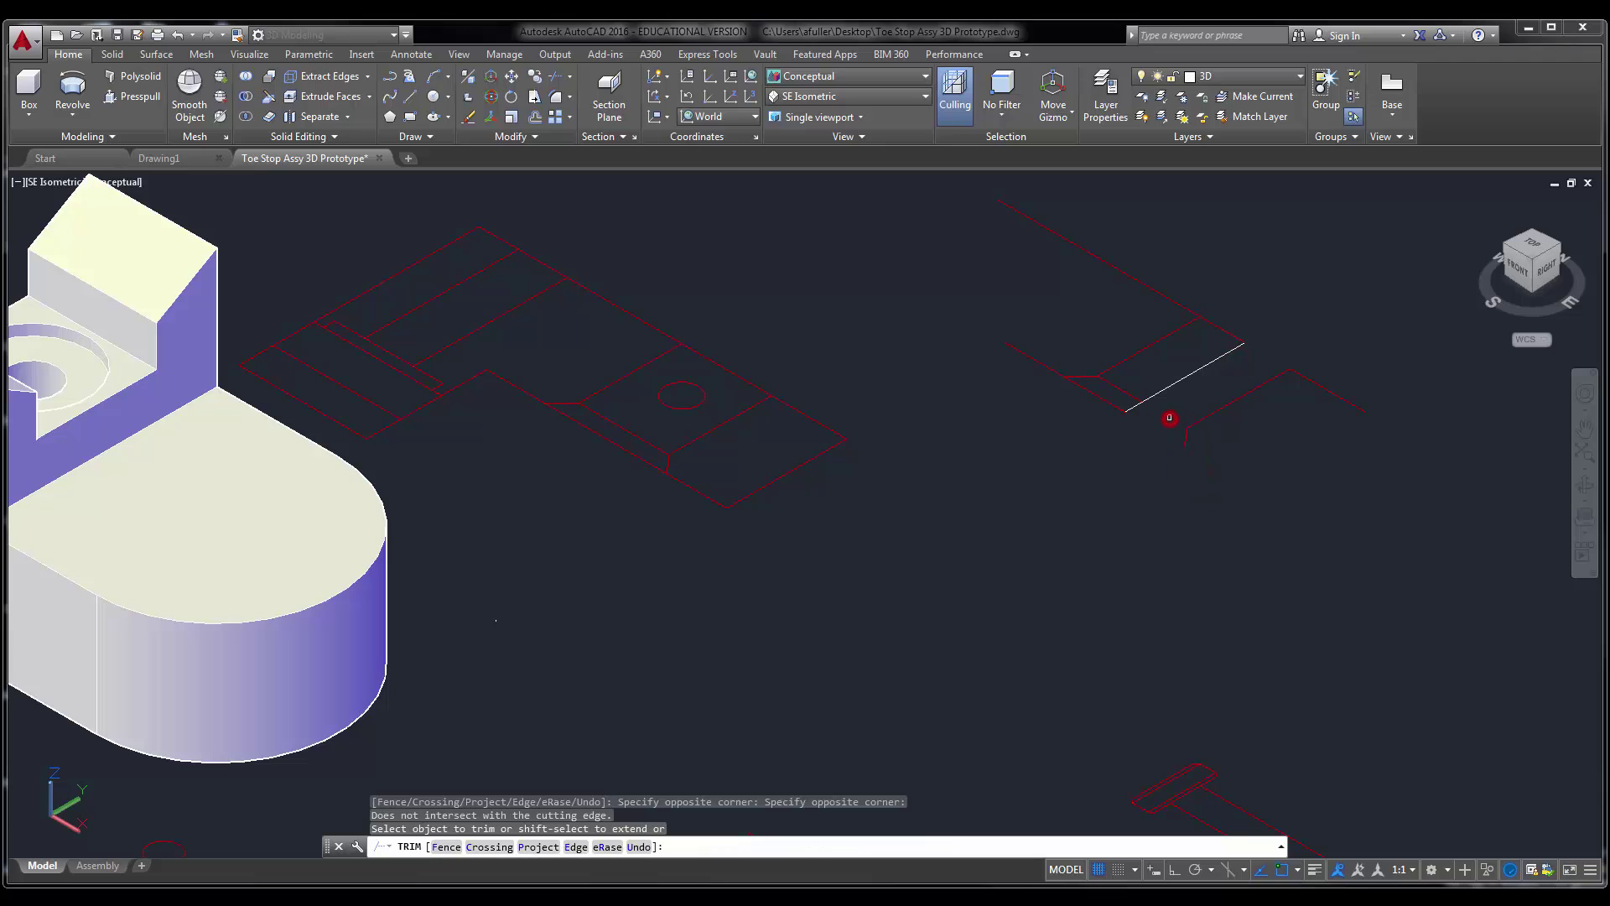
click(1139, 264)
click(1082, 313)
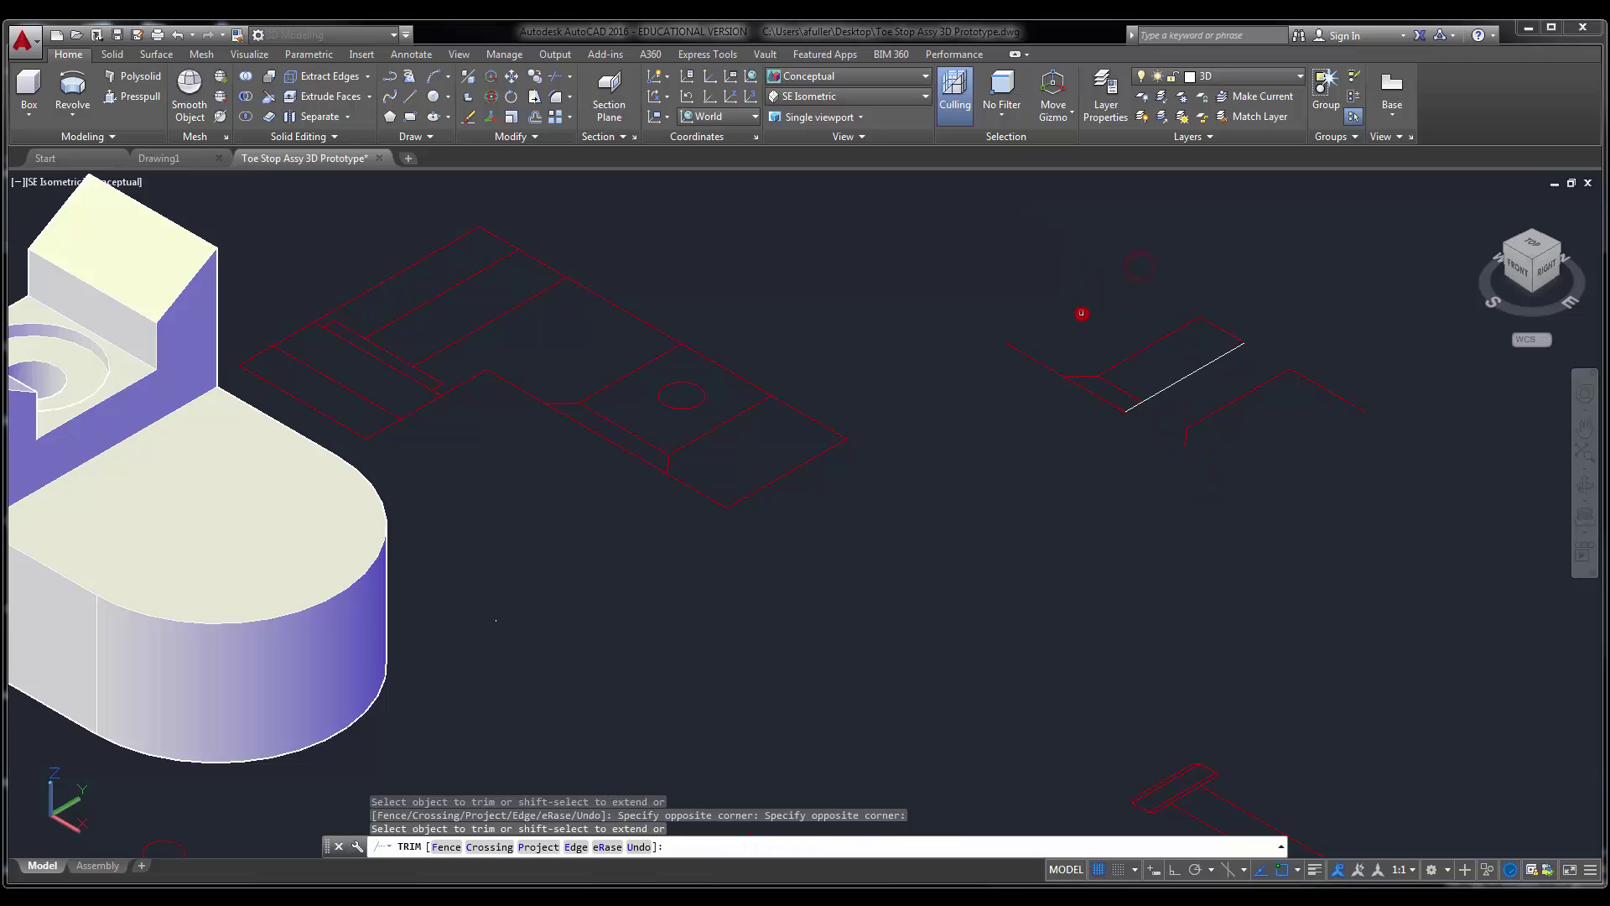
click(1047, 345)
click(1011, 390)
key(Escape)
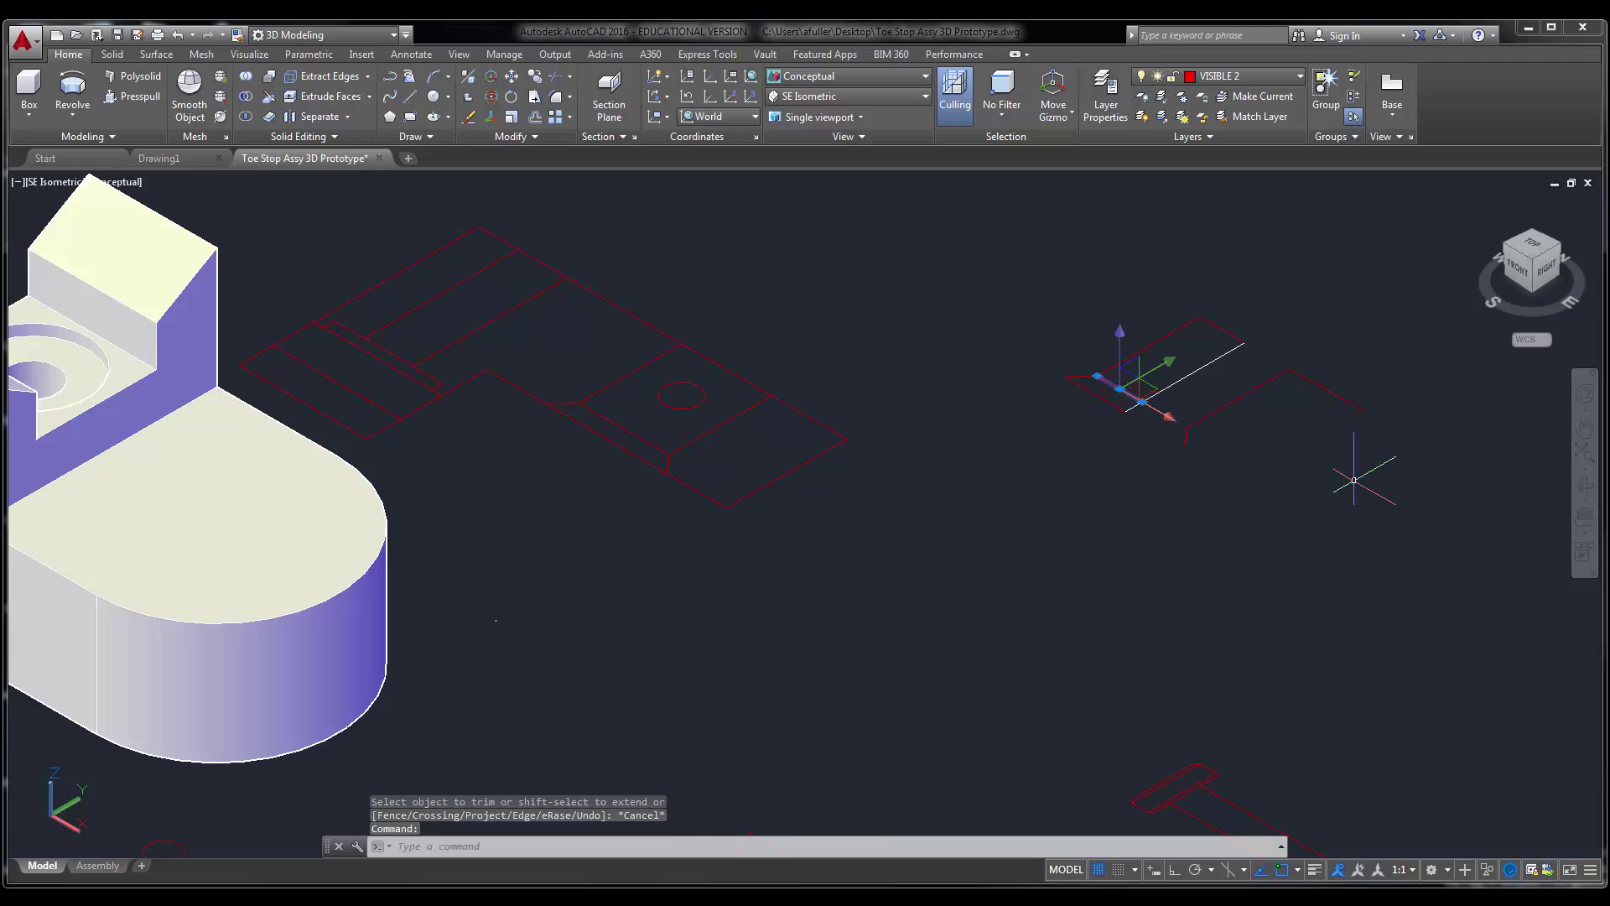
- Select the leftover lines on the right and below for removal
click(1367, 491)
click(1276, 350)
click(1233, 472)
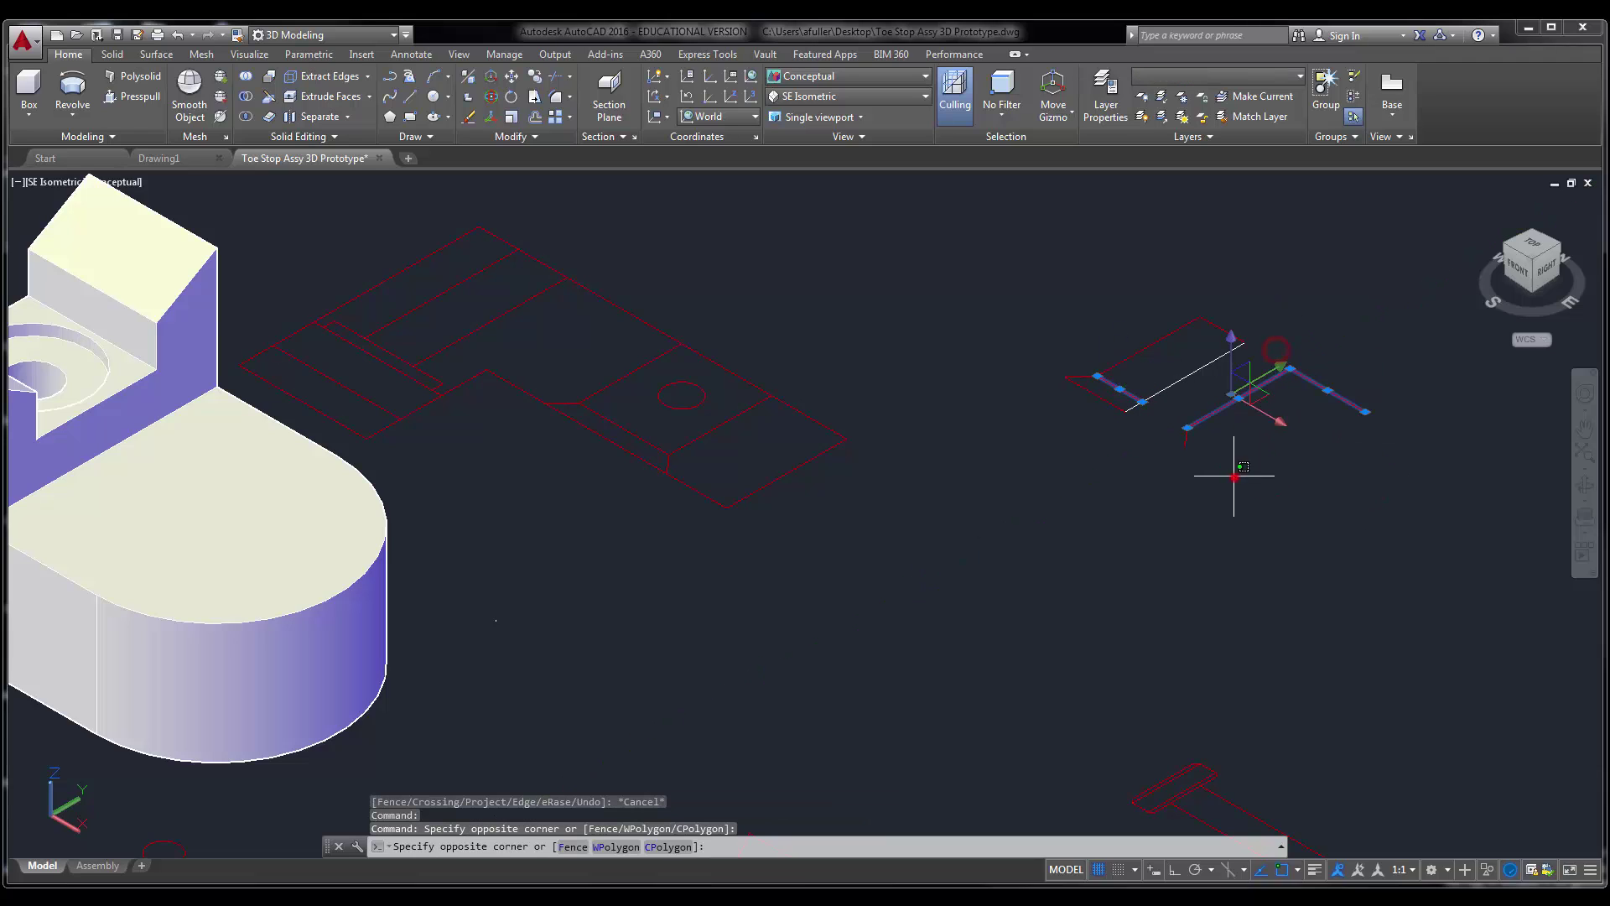
click(1167, 423)
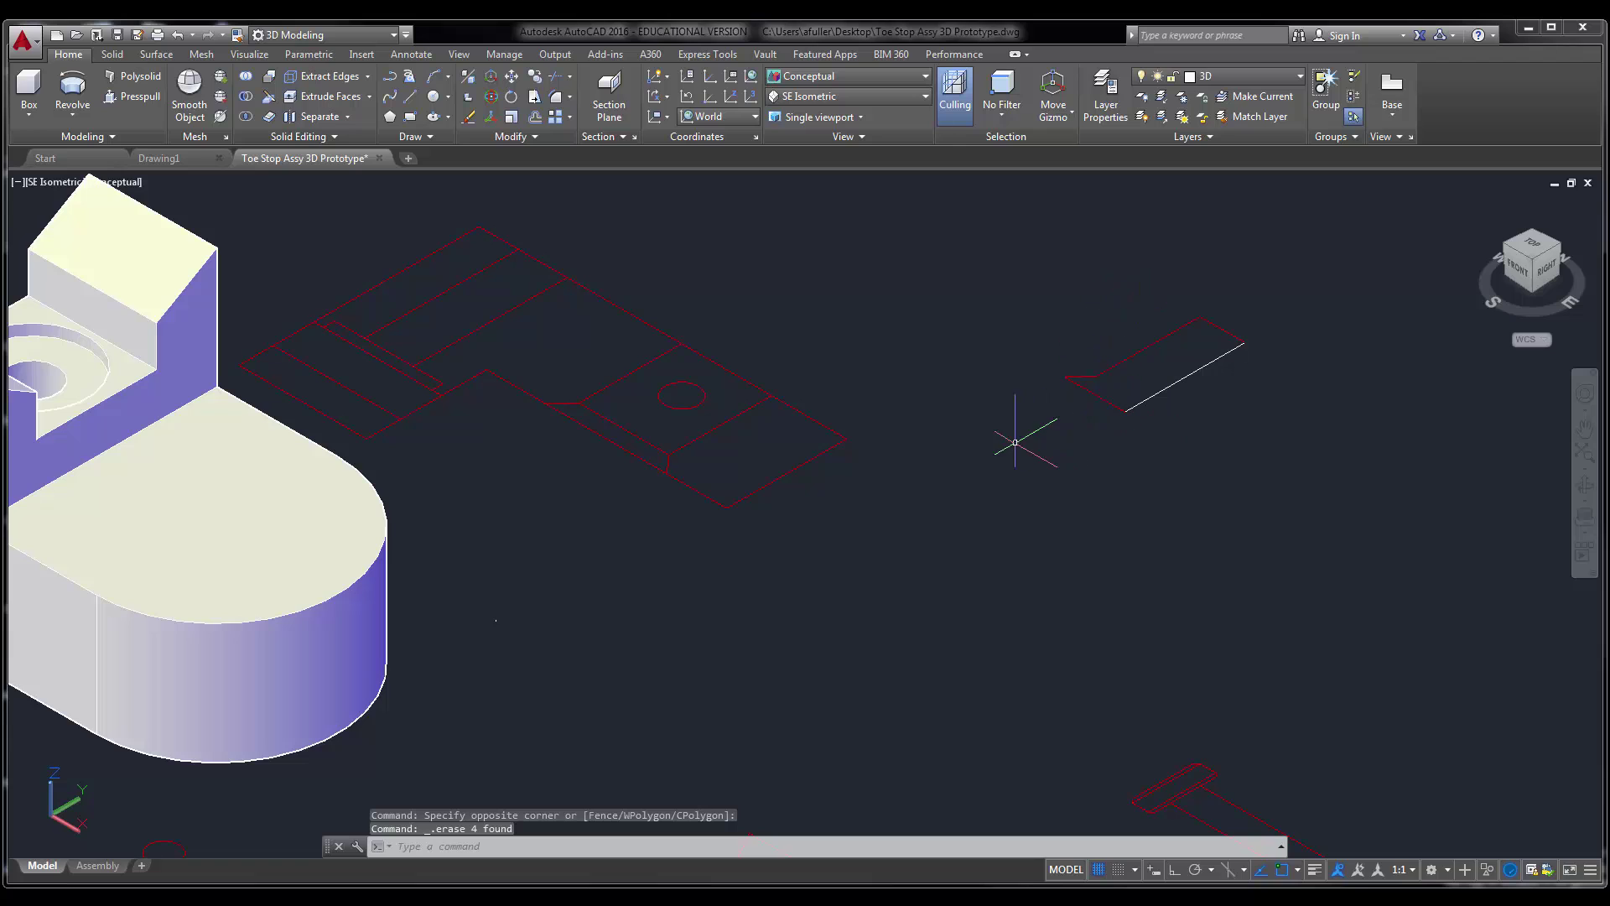
scroll(1022, 438, up, 2)
- Convert the five-edge notched end profile into a filled region
click(401, 141)
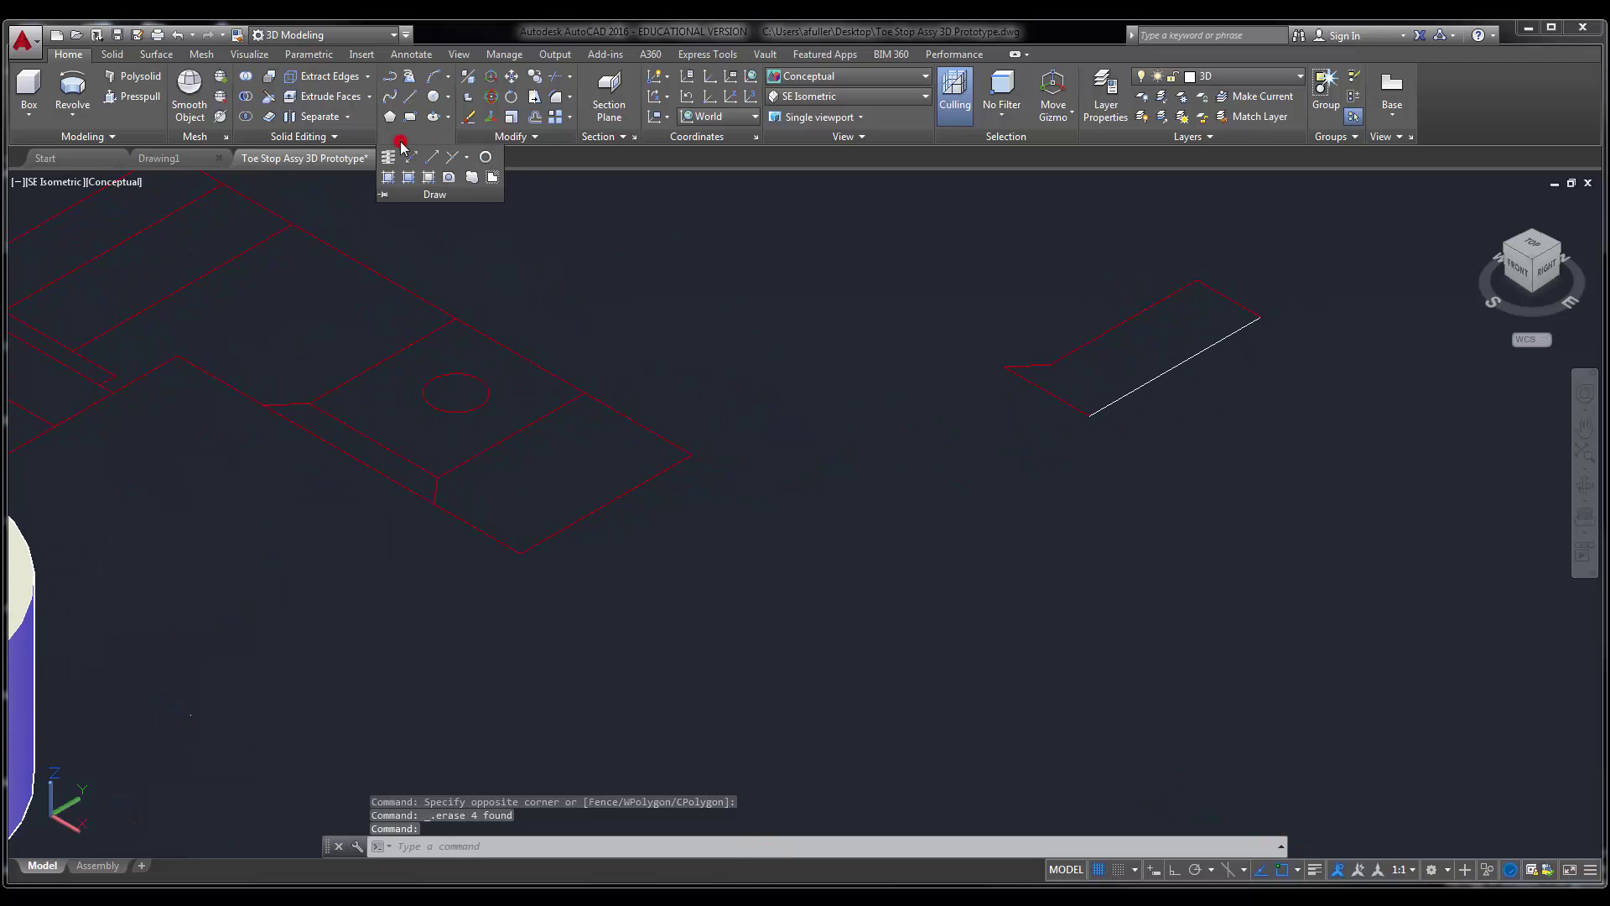
click(449, 181)
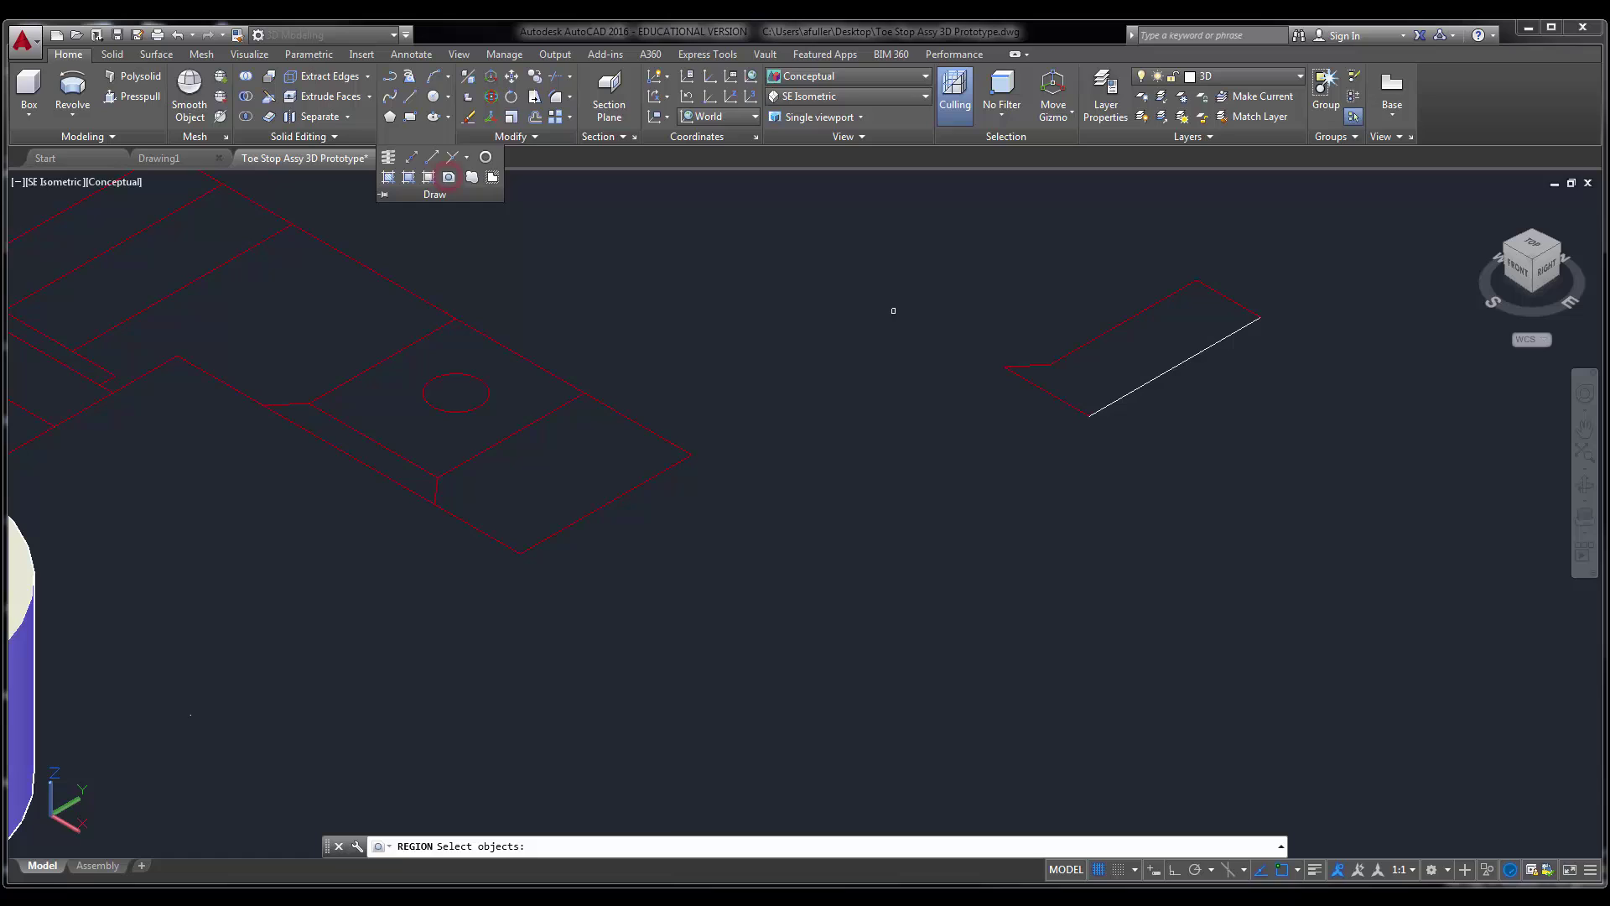
click(1315, 510)
click(1002, 262)
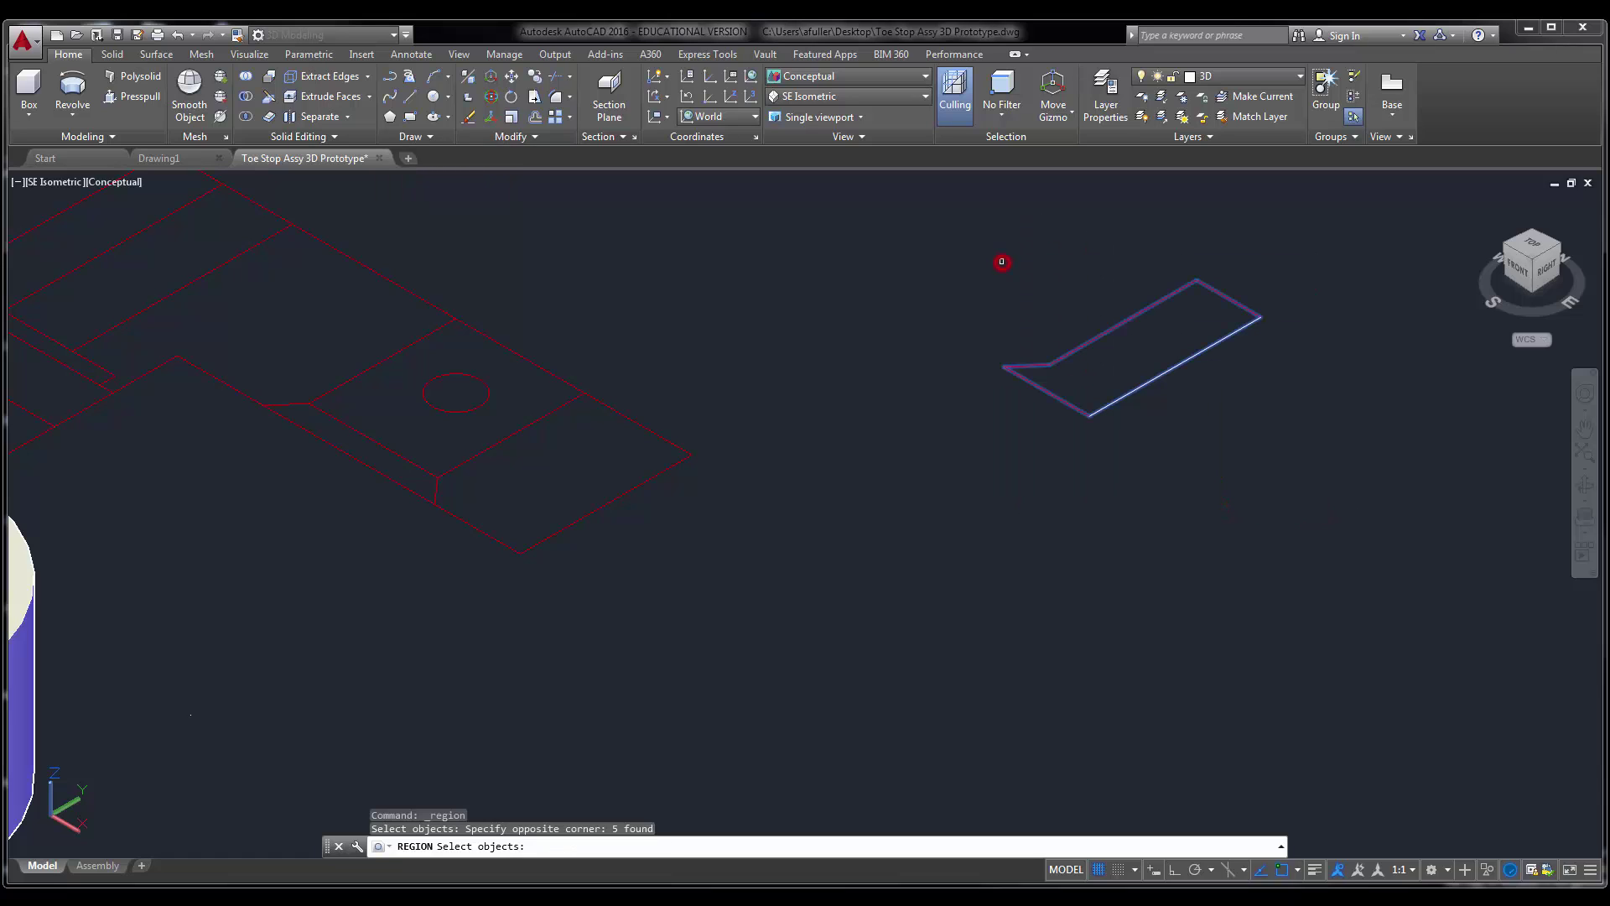
key(Return)
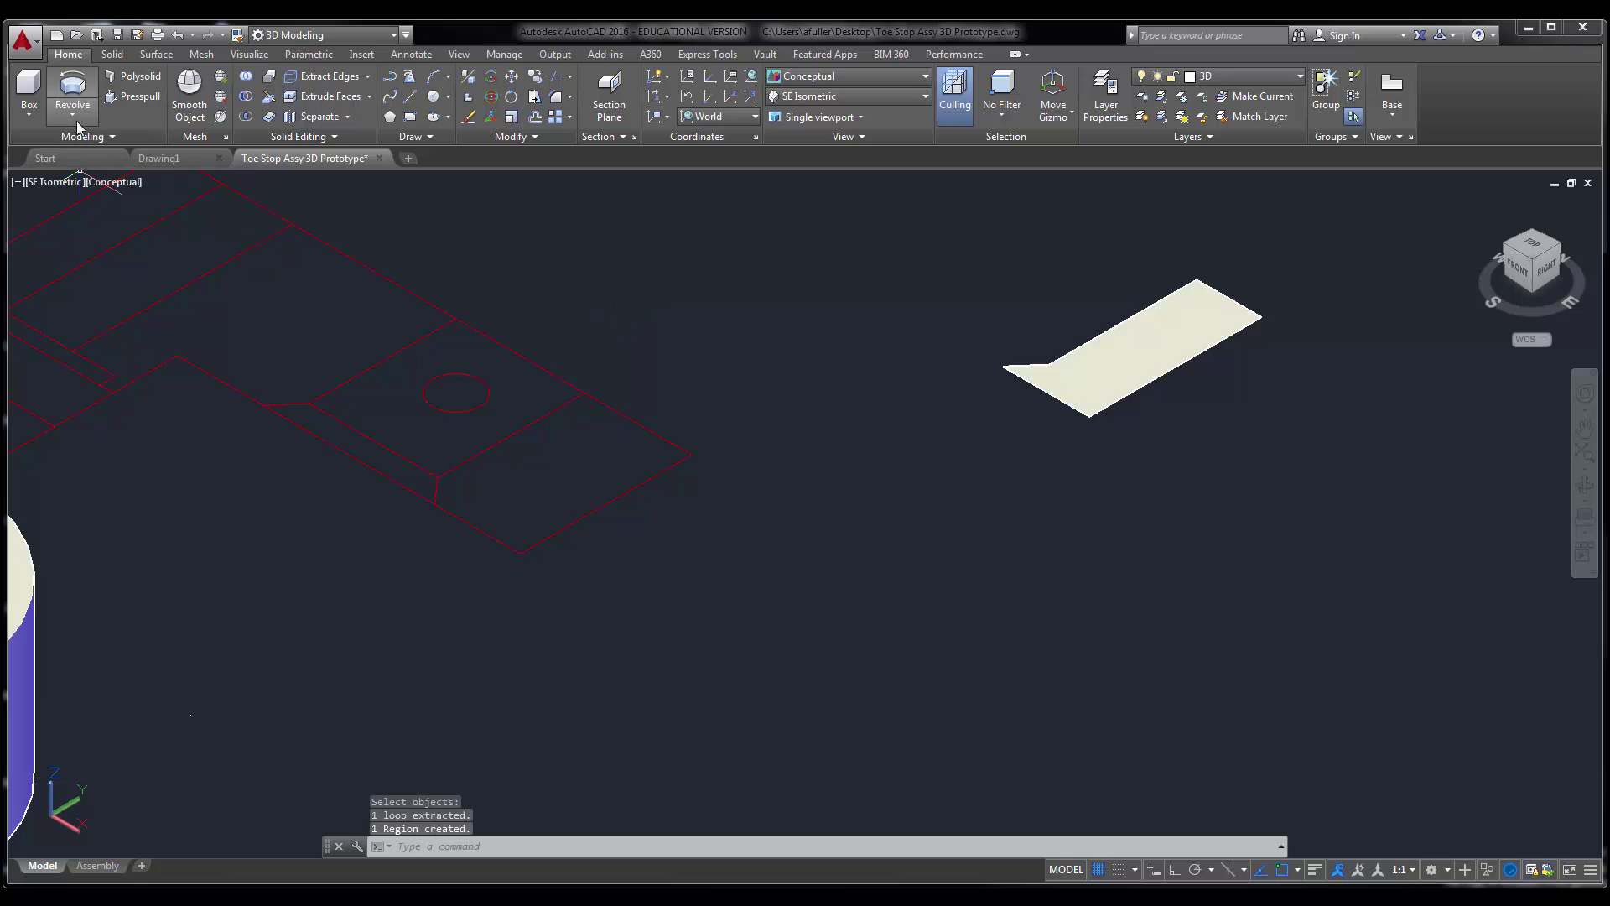
- Revolve the notched end region 360° about its long edge into a flared solid cylinder
click(73, 88)
click(1112, 369)
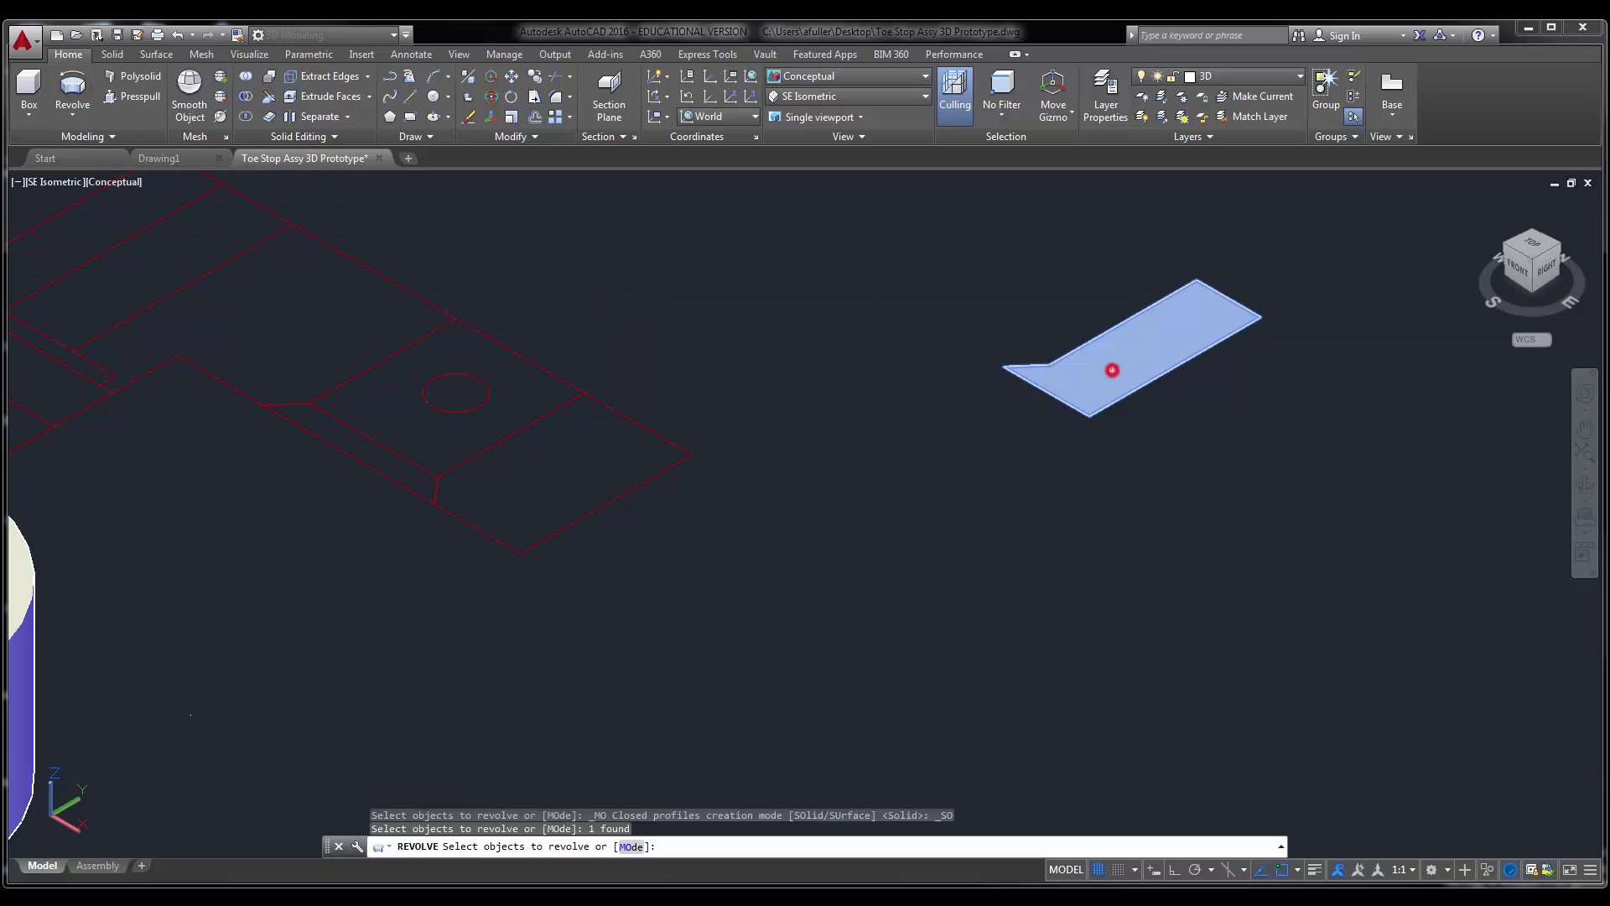
right_click(1097, 478)
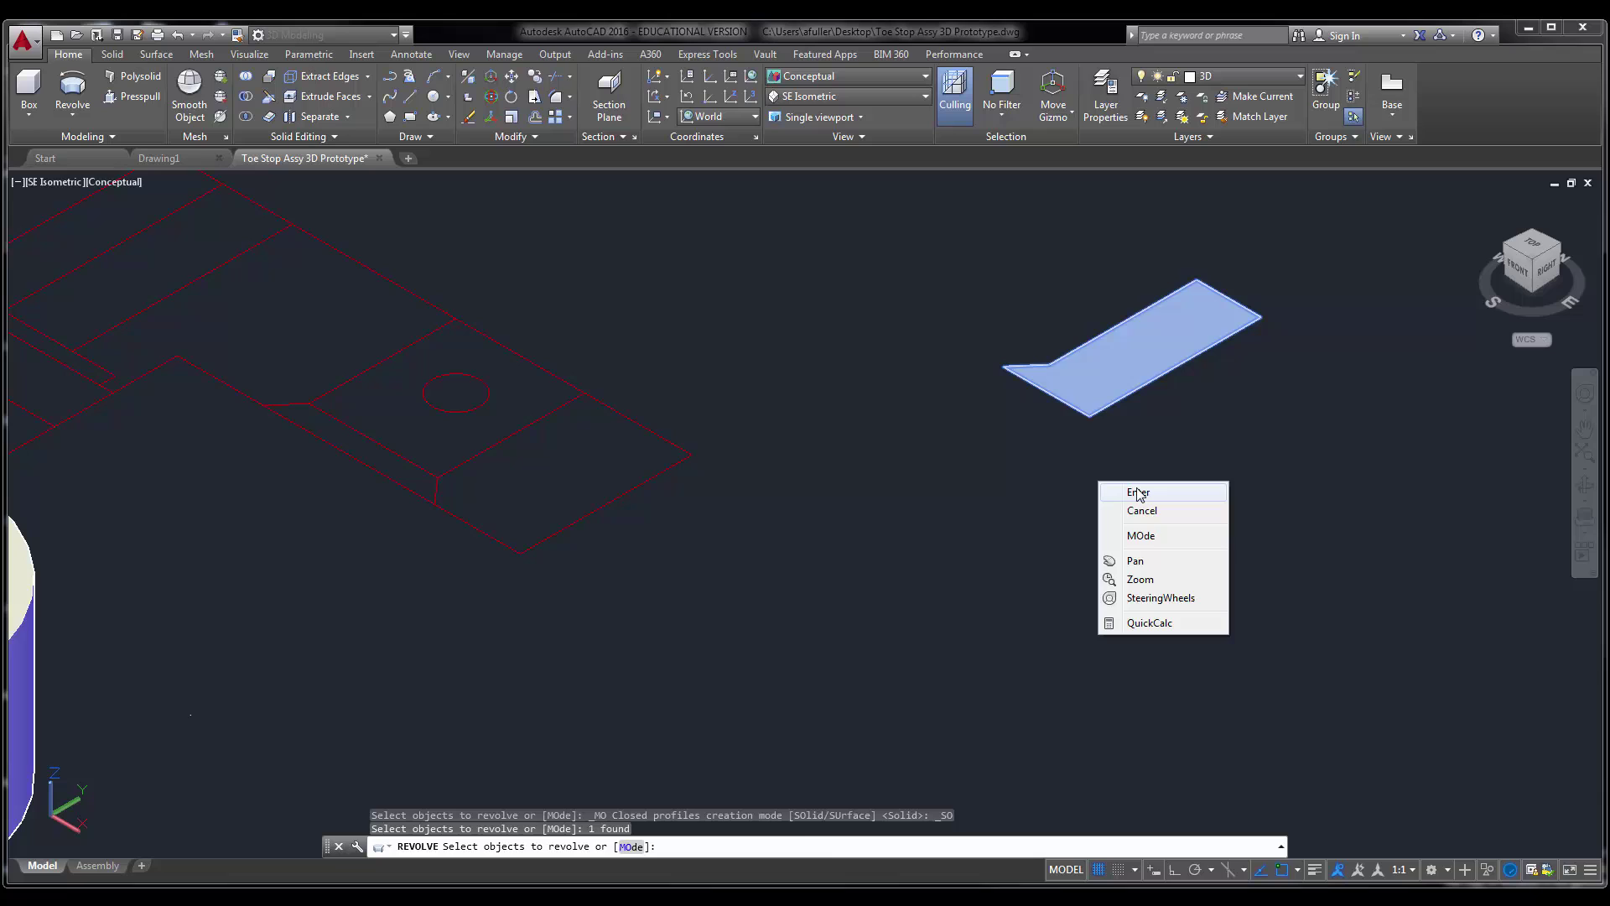
click(1138, 493)
click(1089, 415)
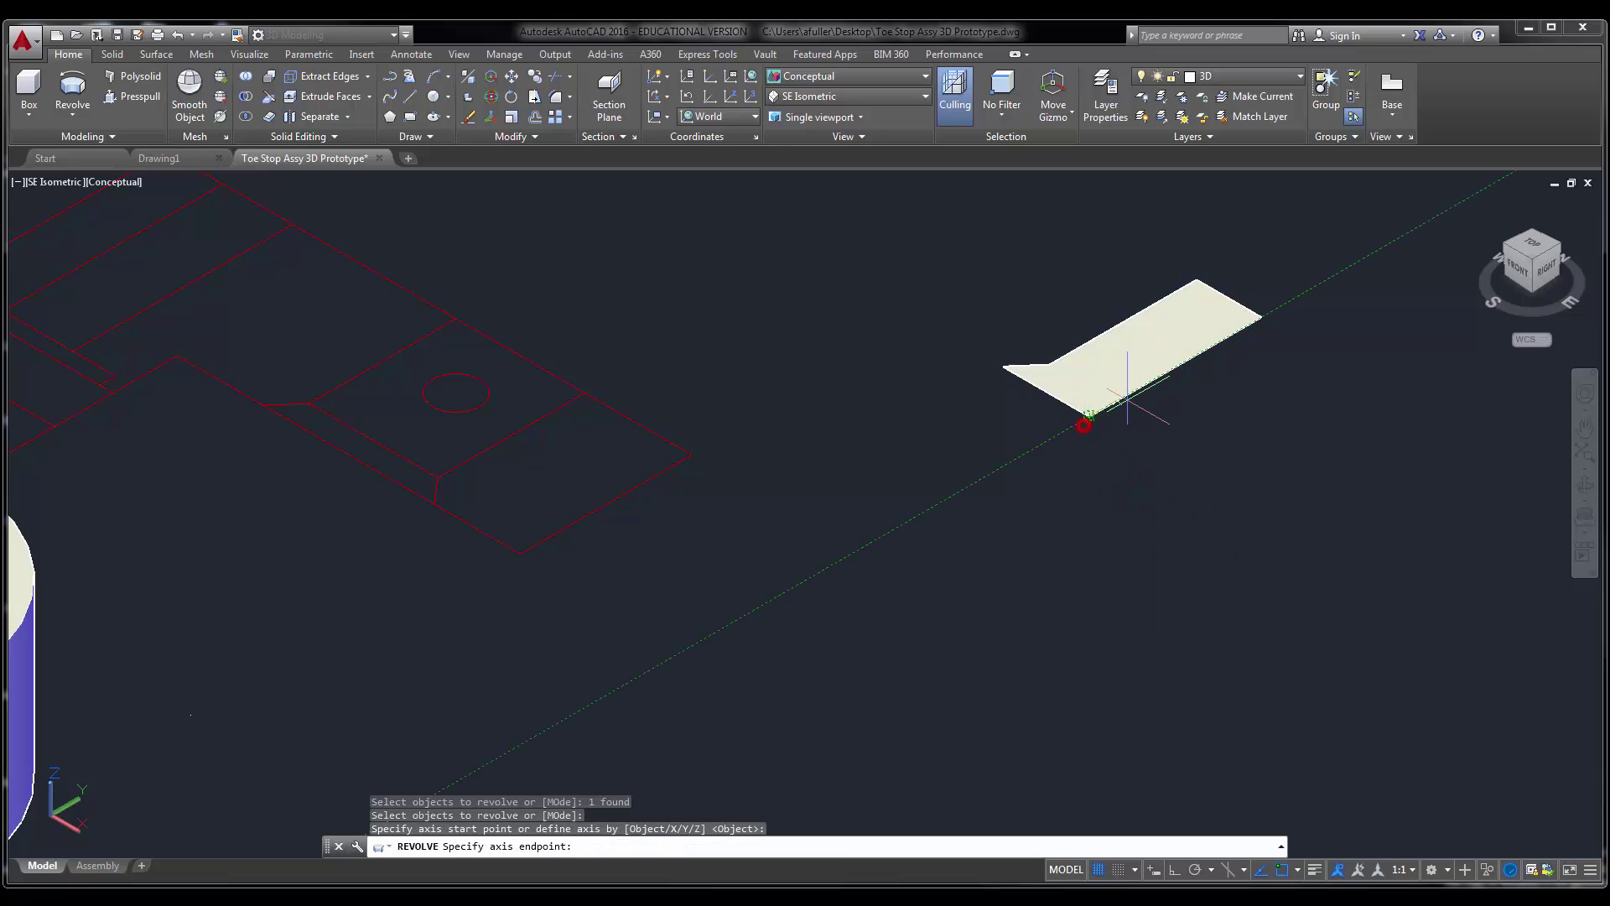
click(1261, 317)
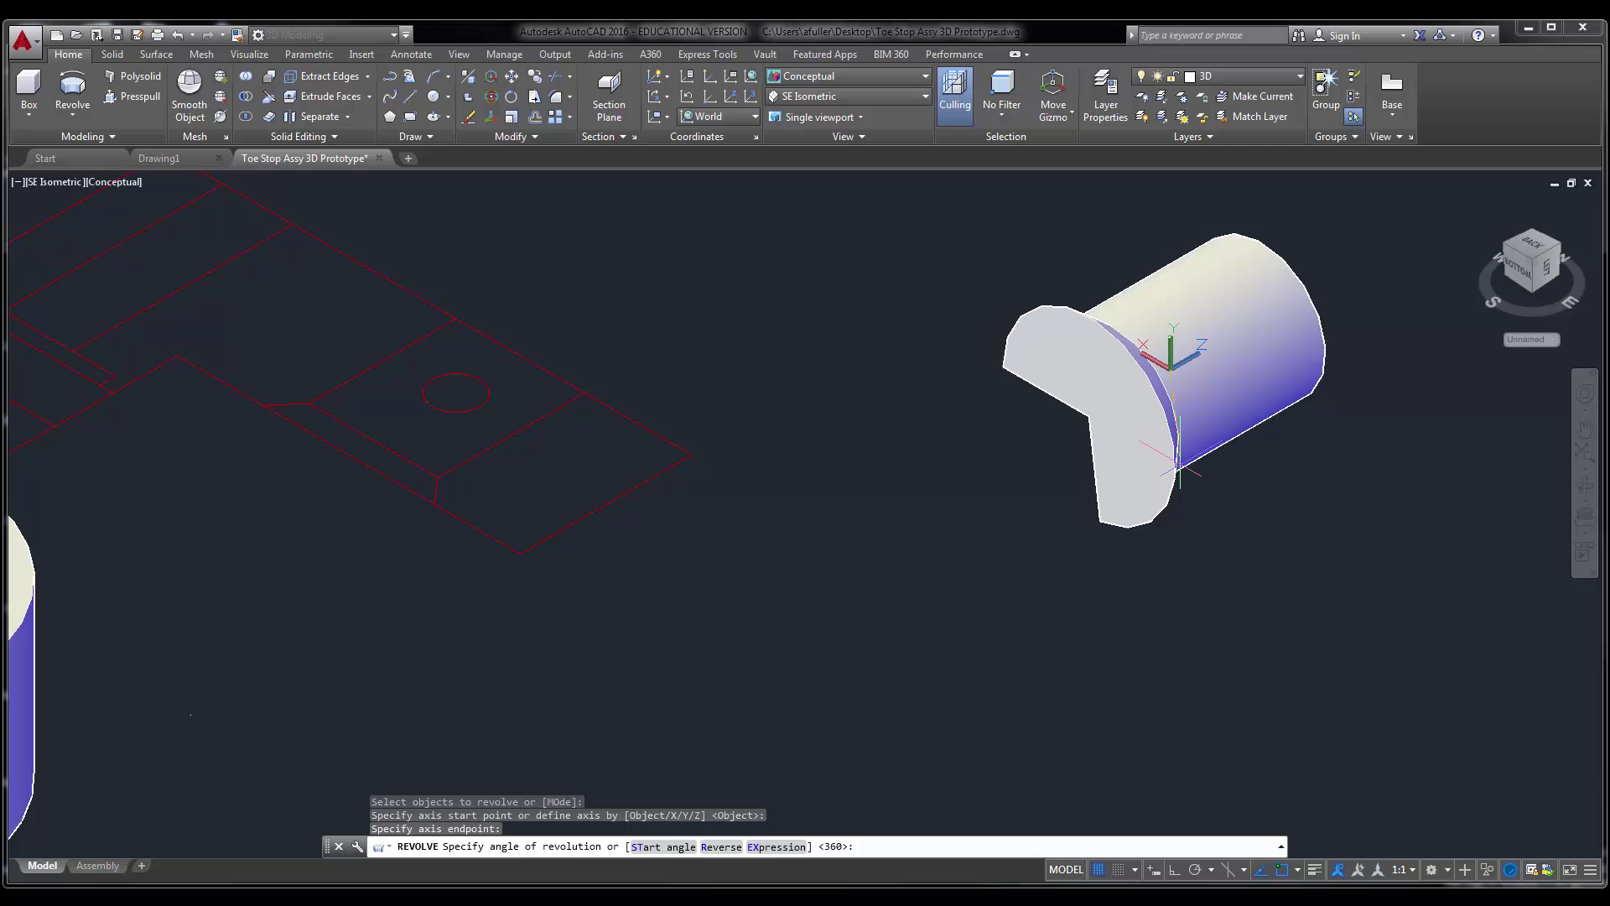
key(Return)
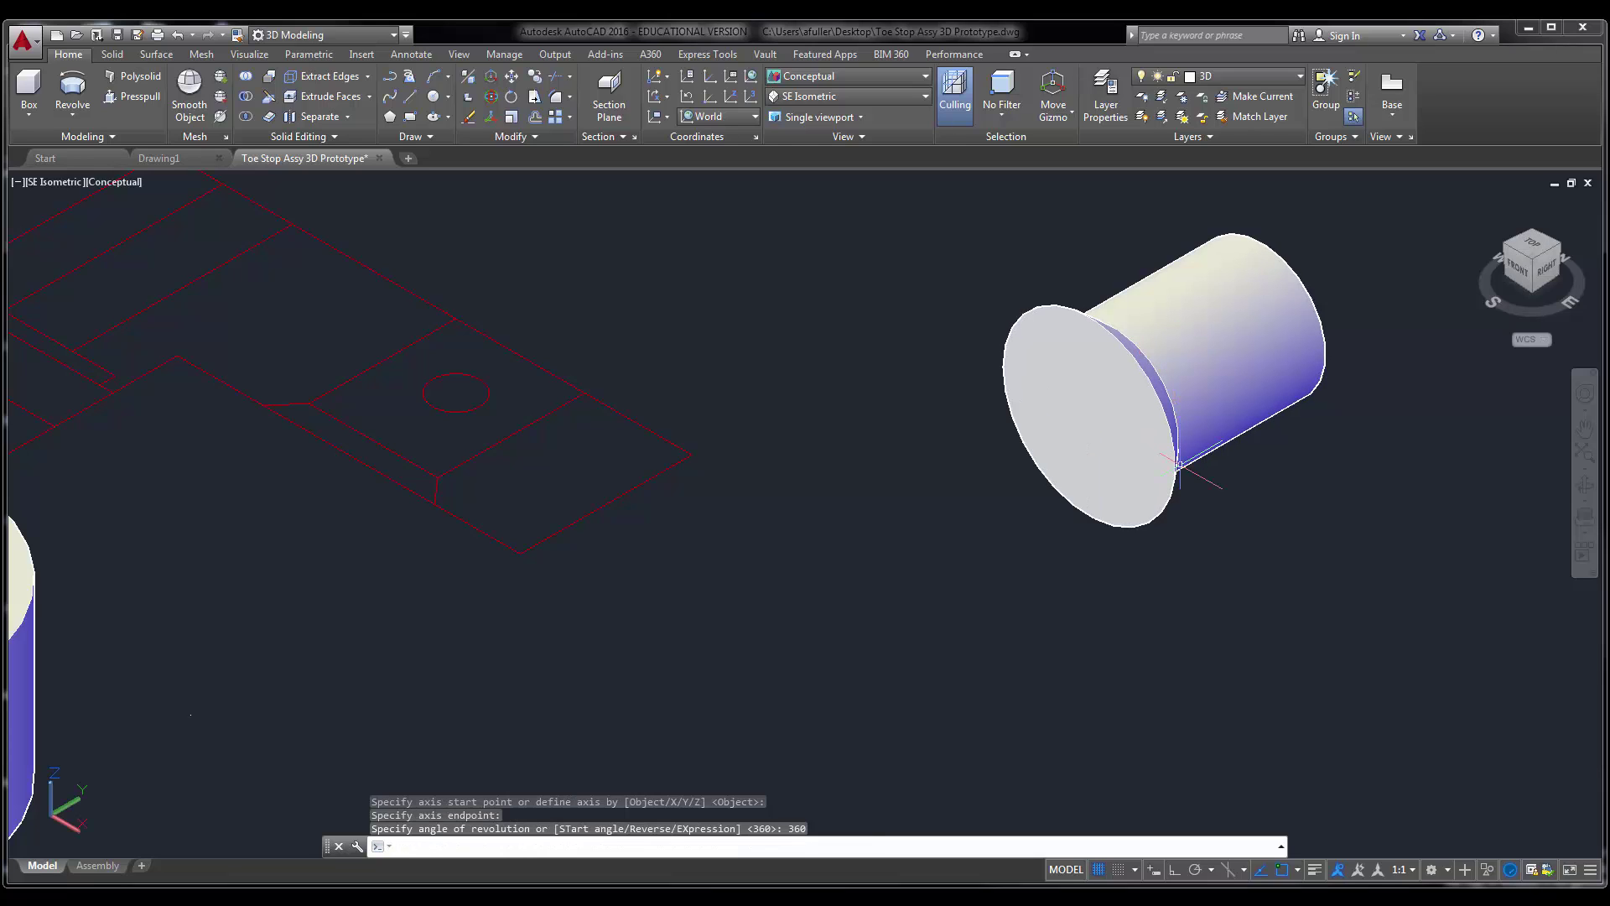
- 3D-rotate the flared cylinder about its end so it stands upright, flared end on top
click(492, 97)
click(1055, 397)
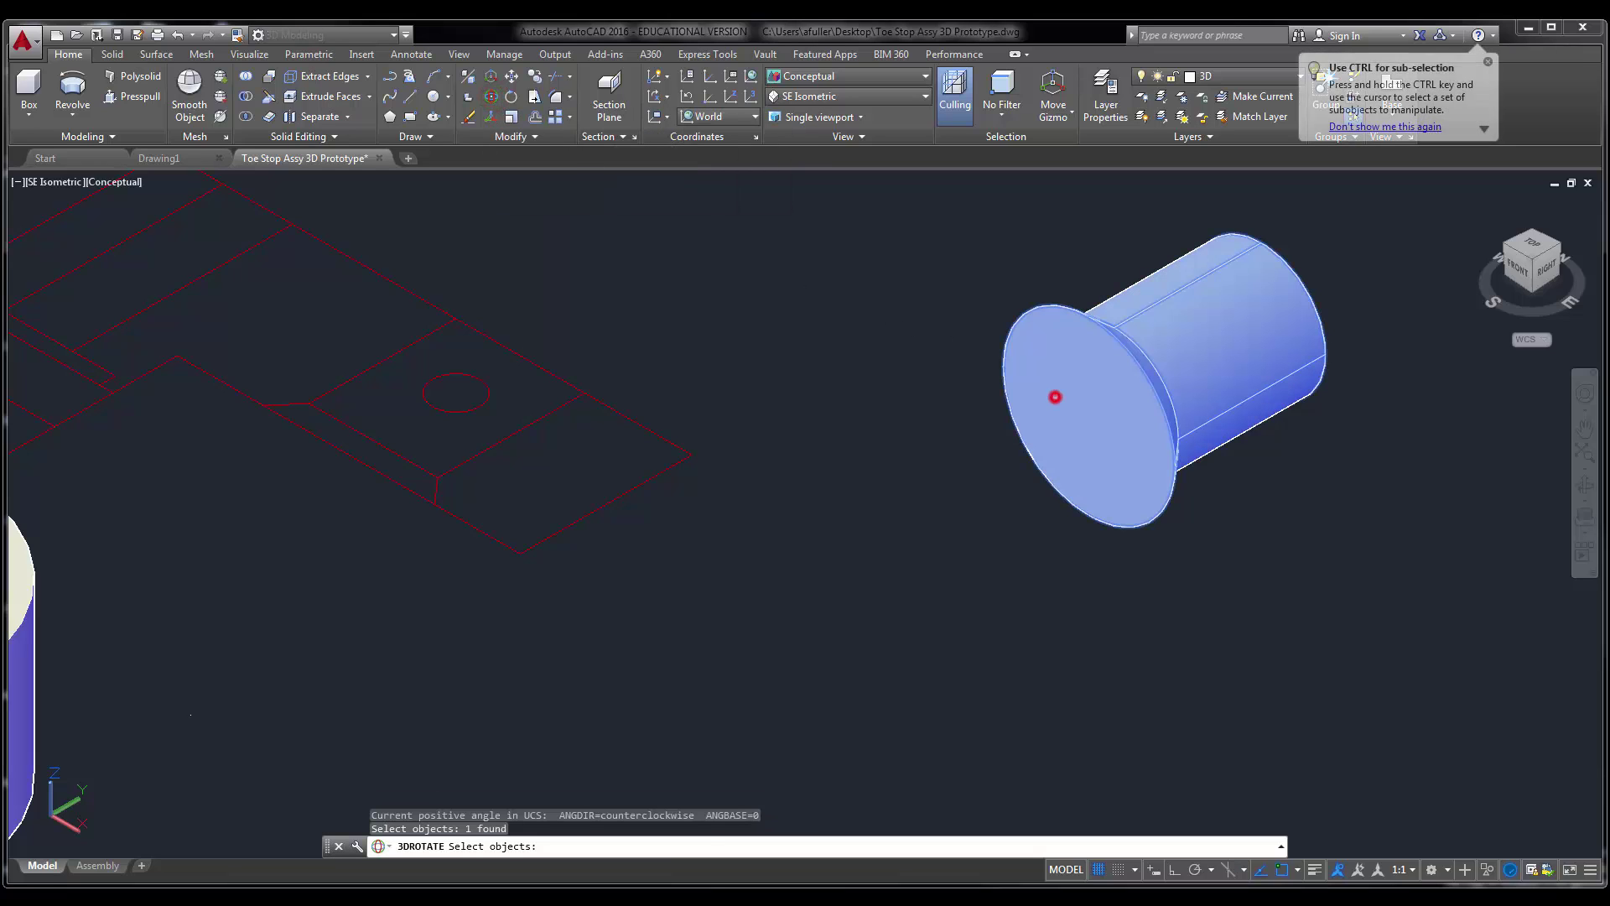
key(Return)
click(1340, 285)
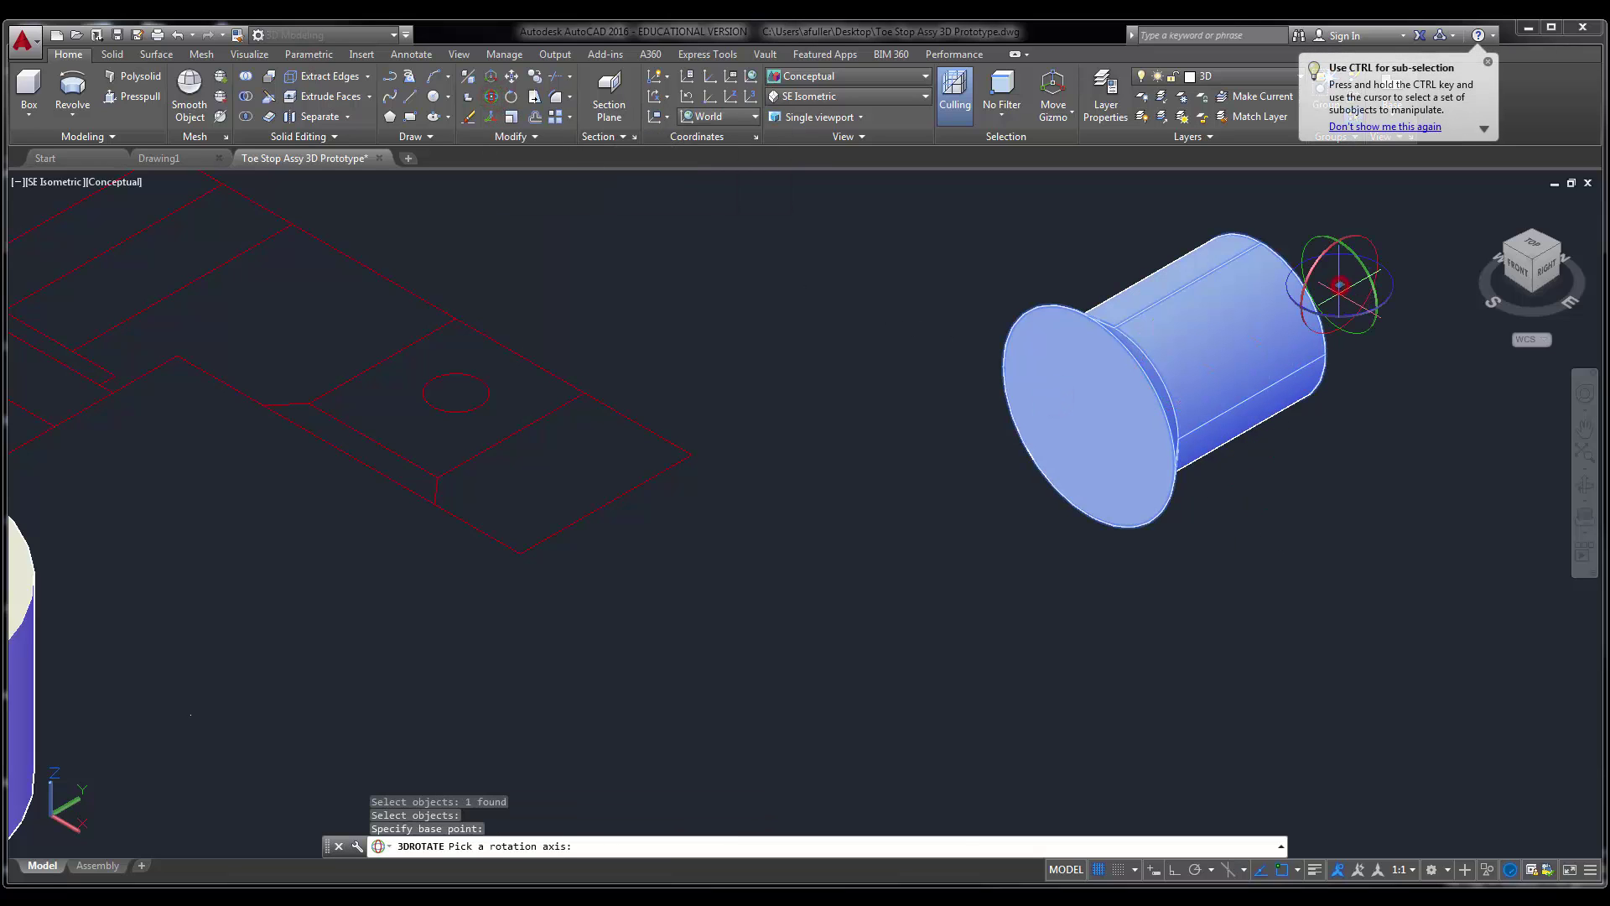
click(1361, 244)
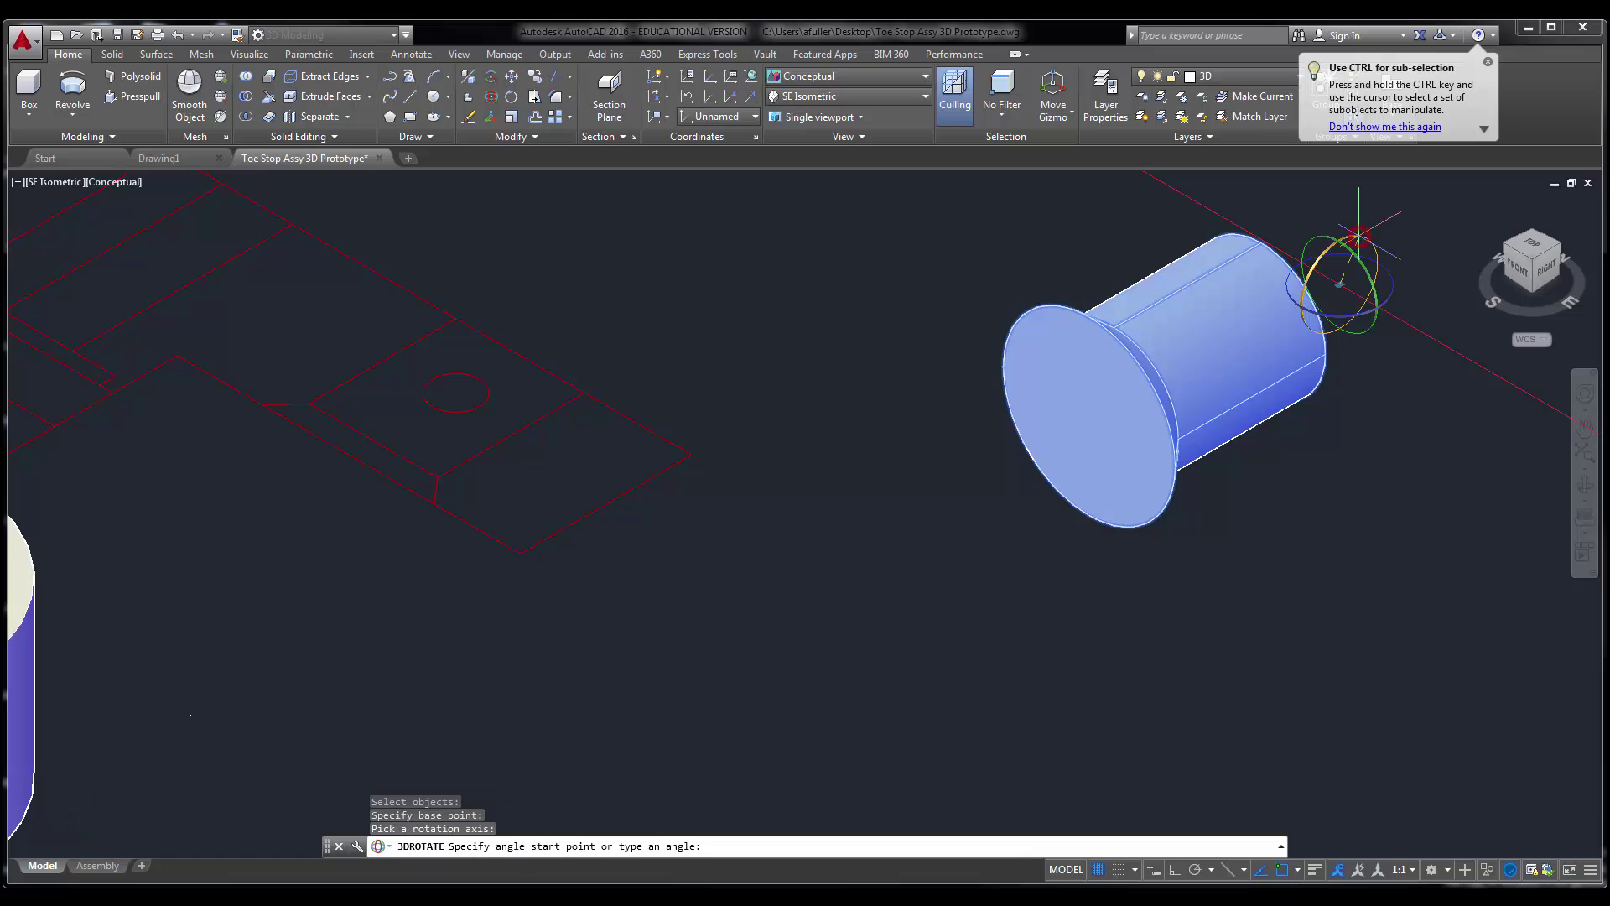
click(1367, 431)
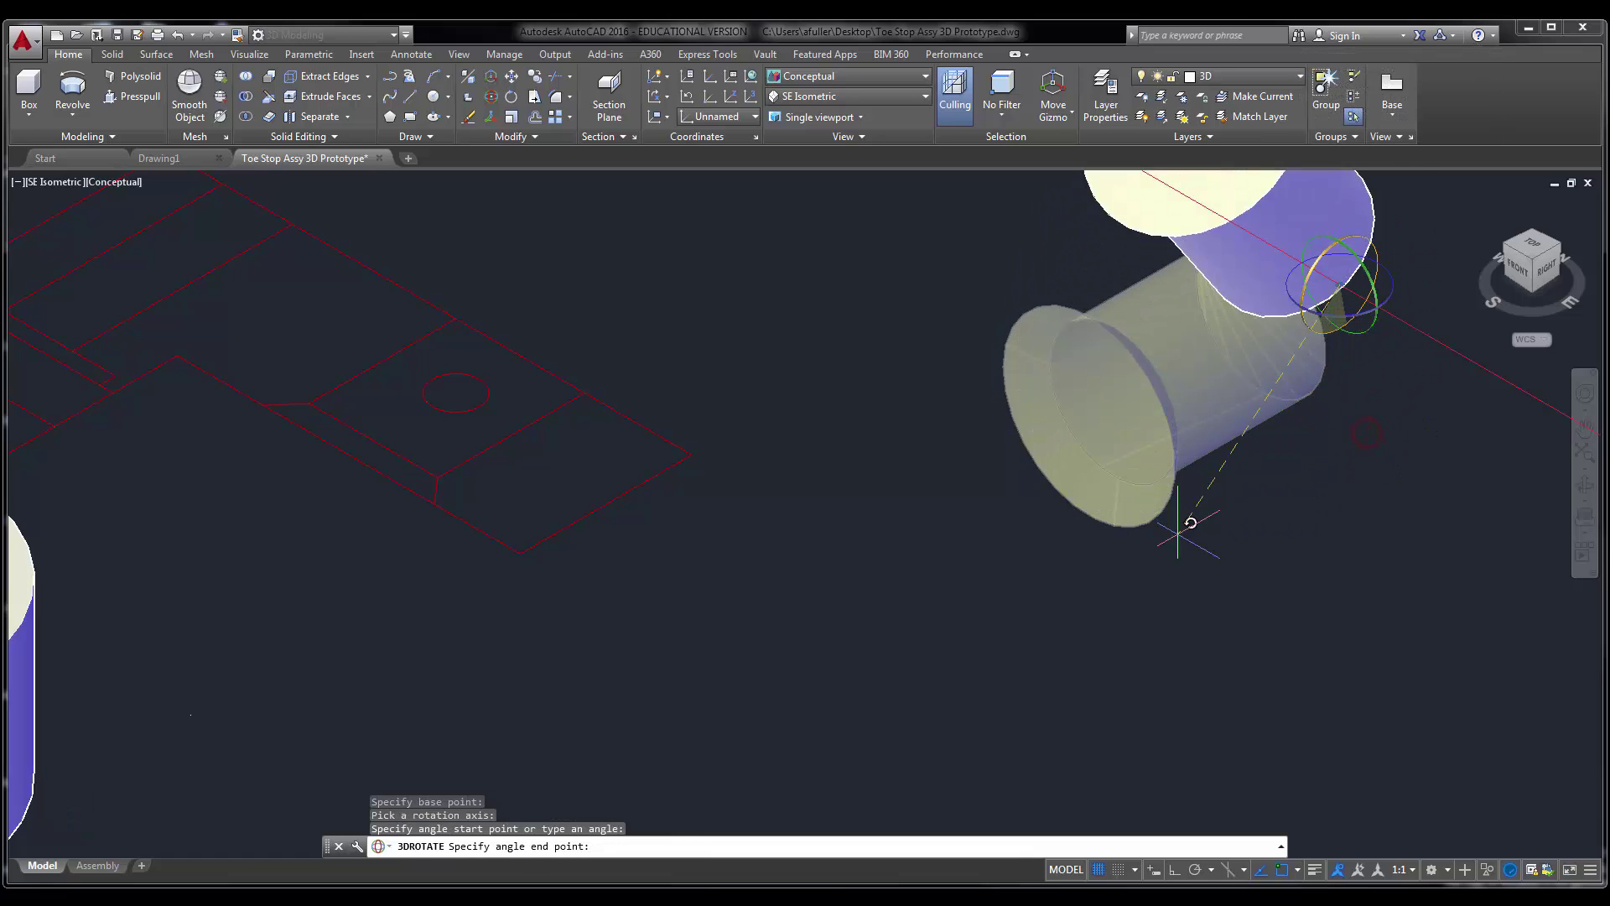
key(F8)
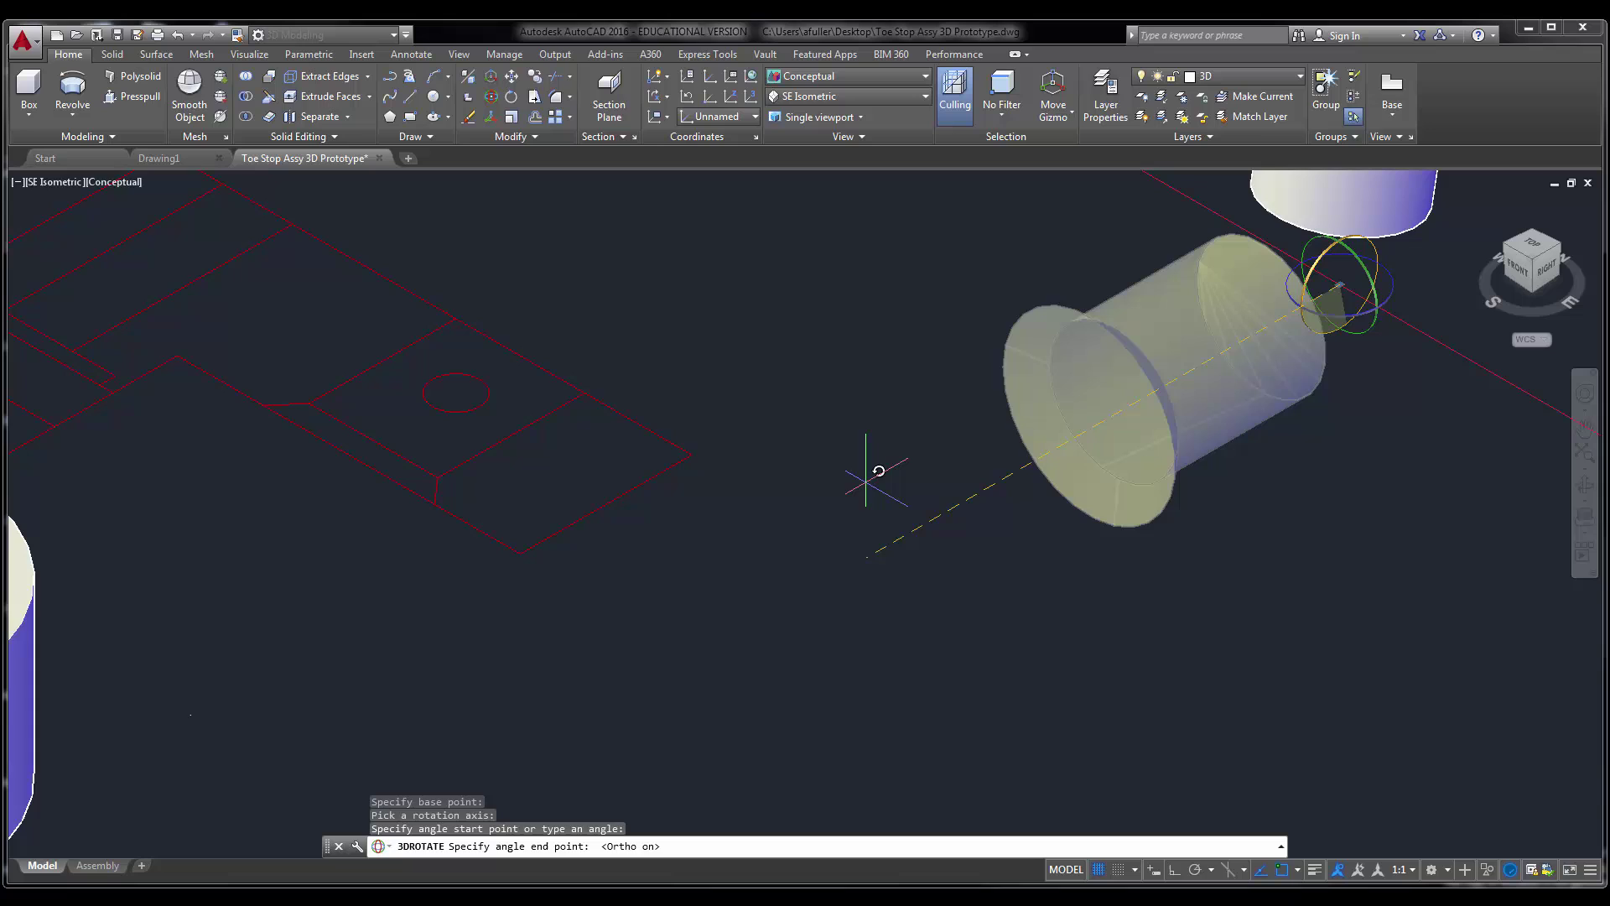
click(878, 466)
scroll(863, 475, down, 4)
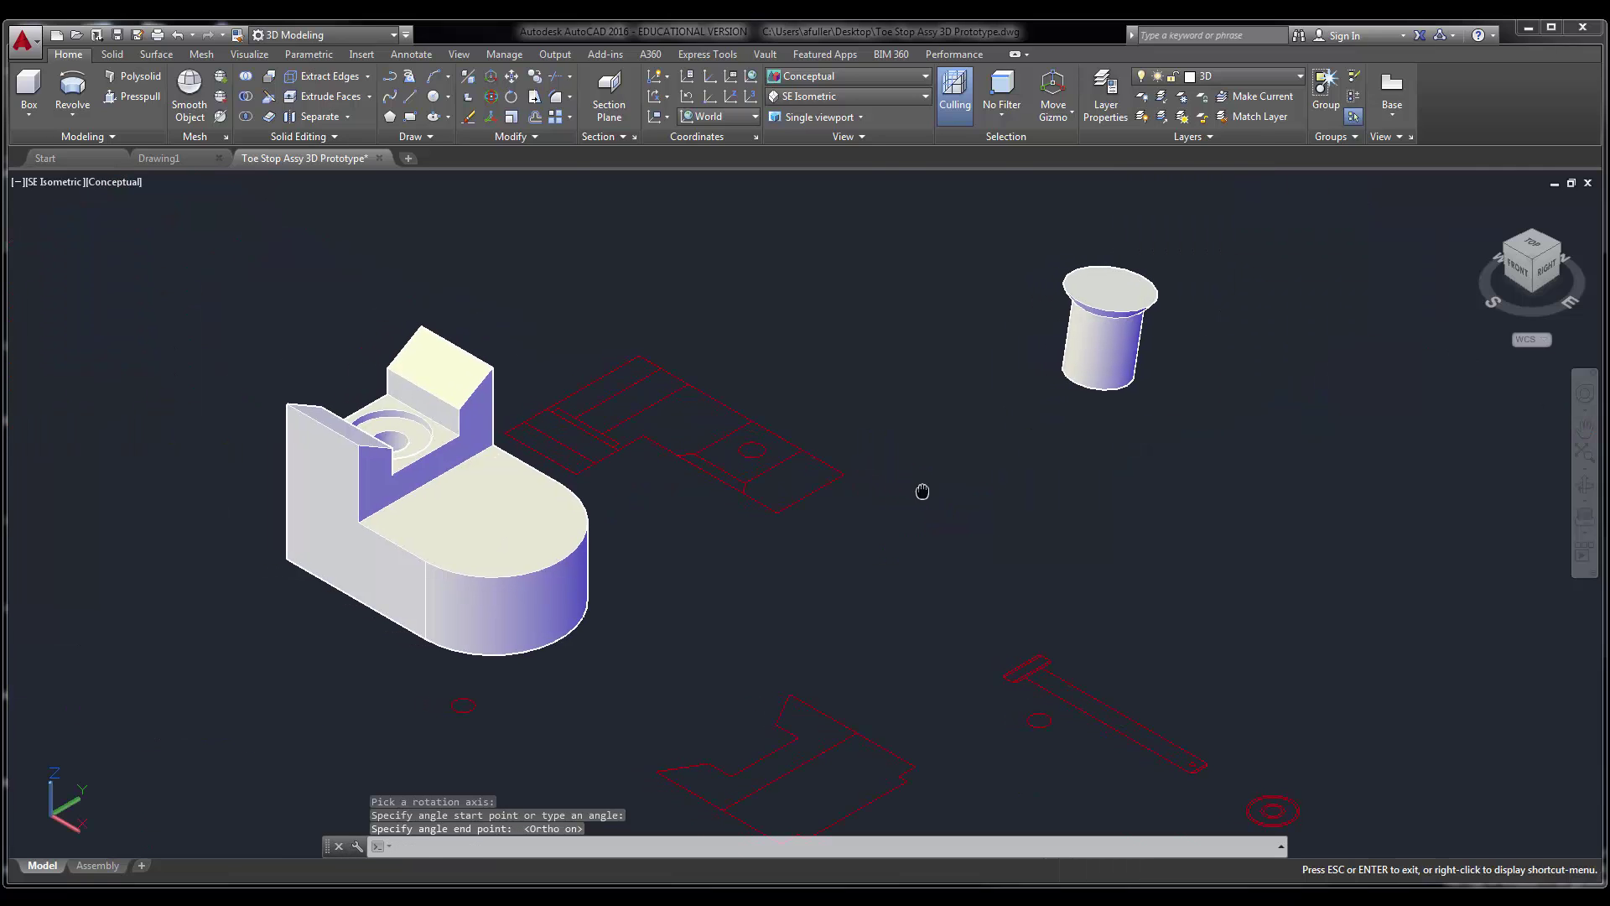
- Move the cylinder by its top centre into the block's hole, then cancel
text(m)
key(Return)
click(1151, 390)
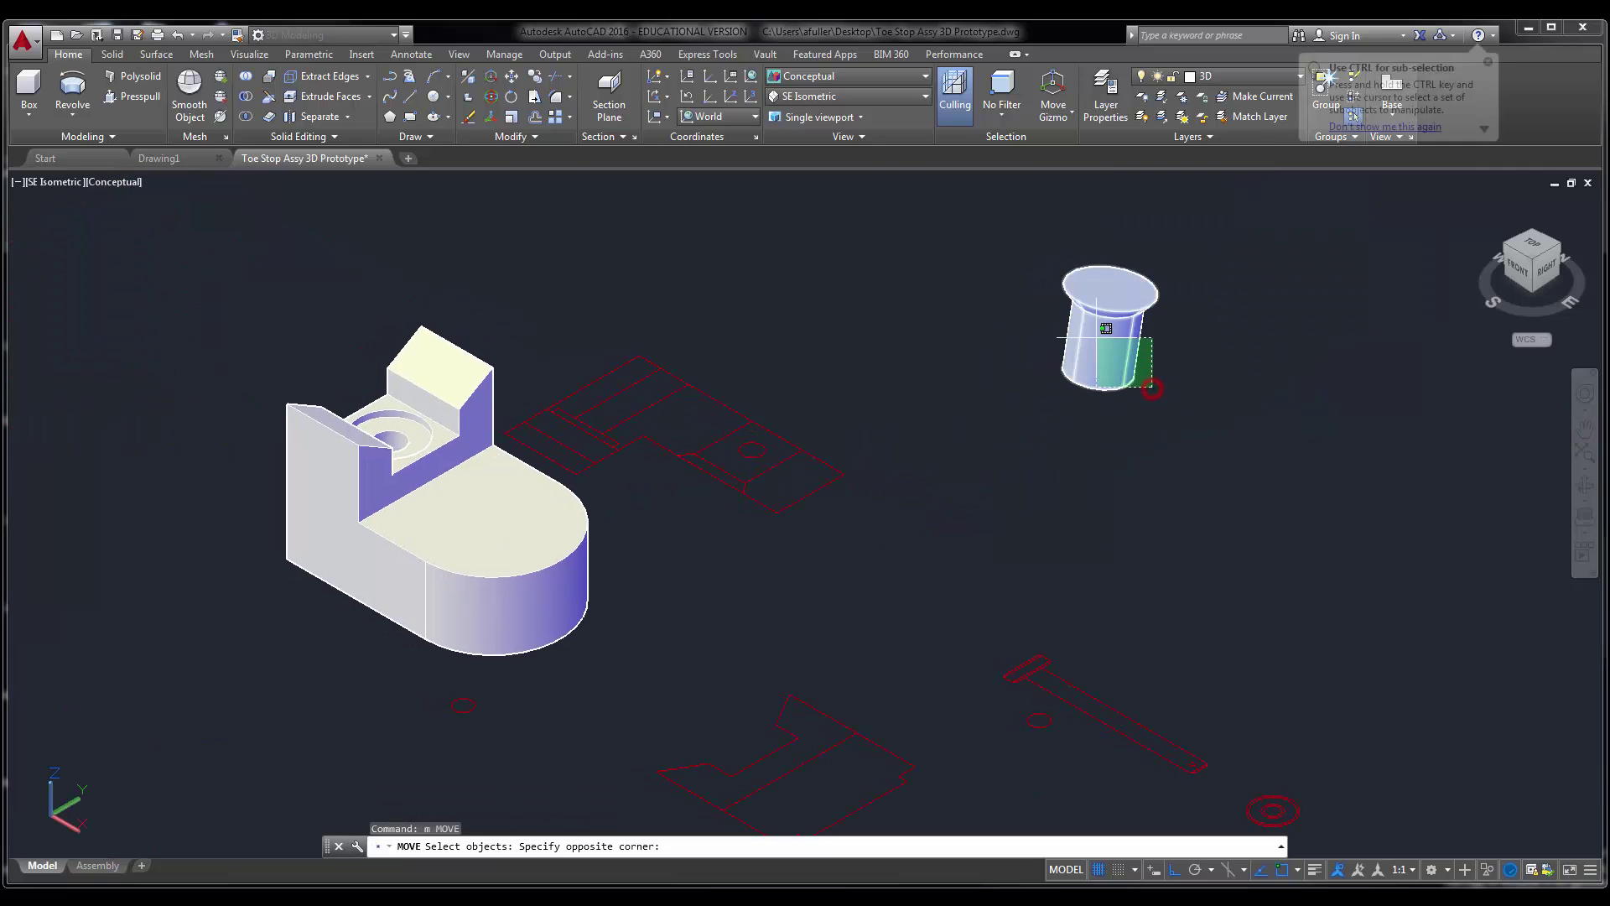
click(1064, 270)
key(Return)
click(1109, 290)
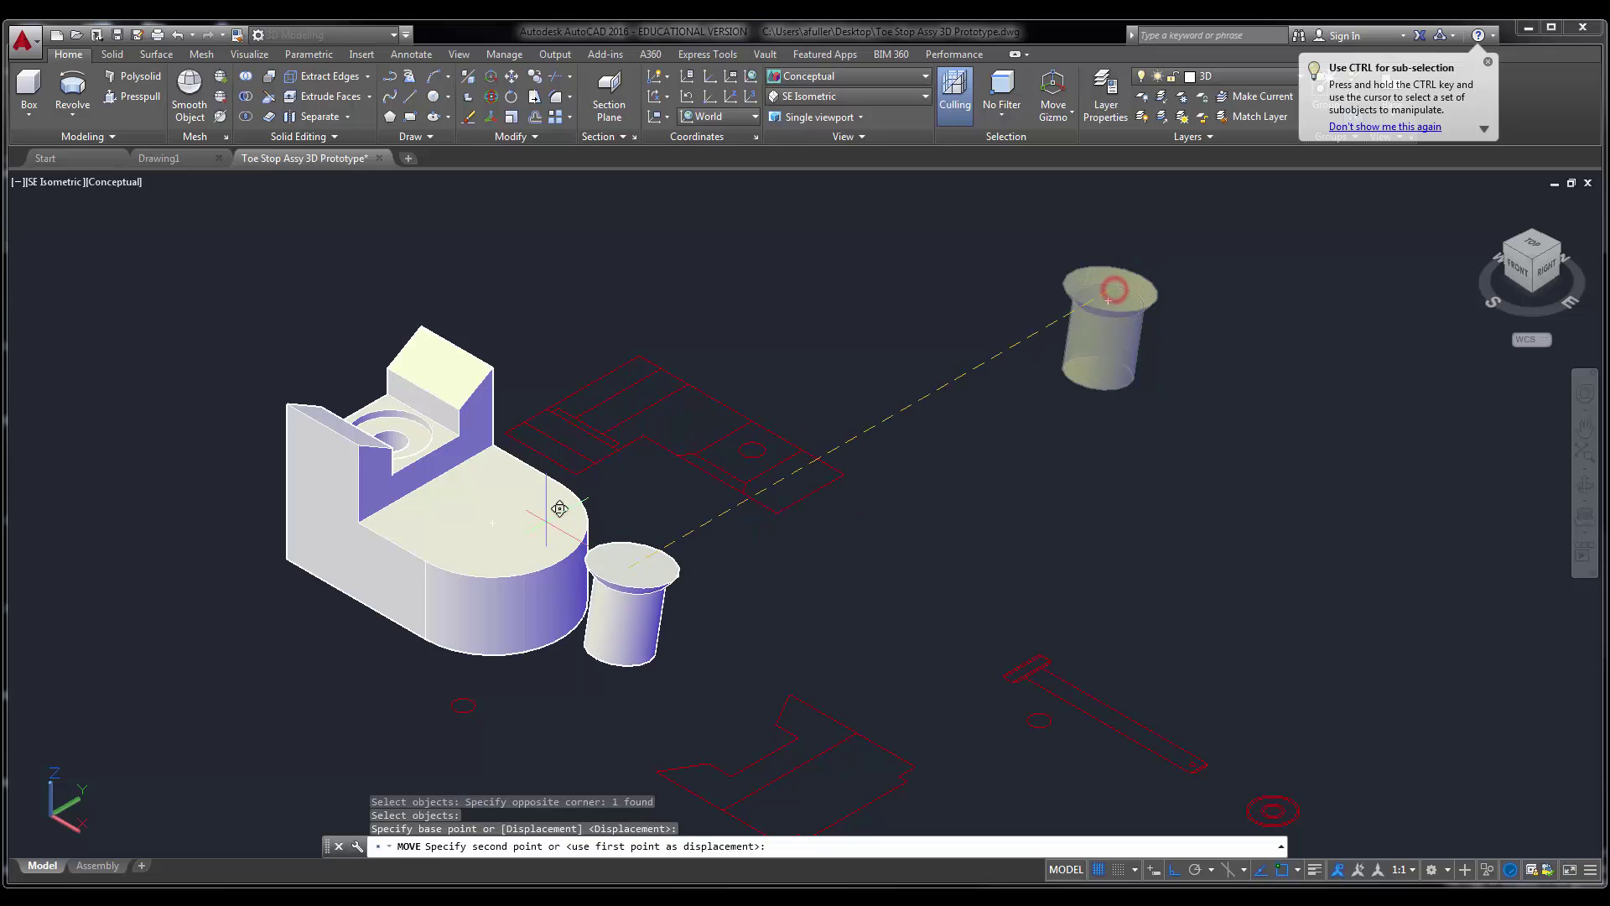
click(494, 520)
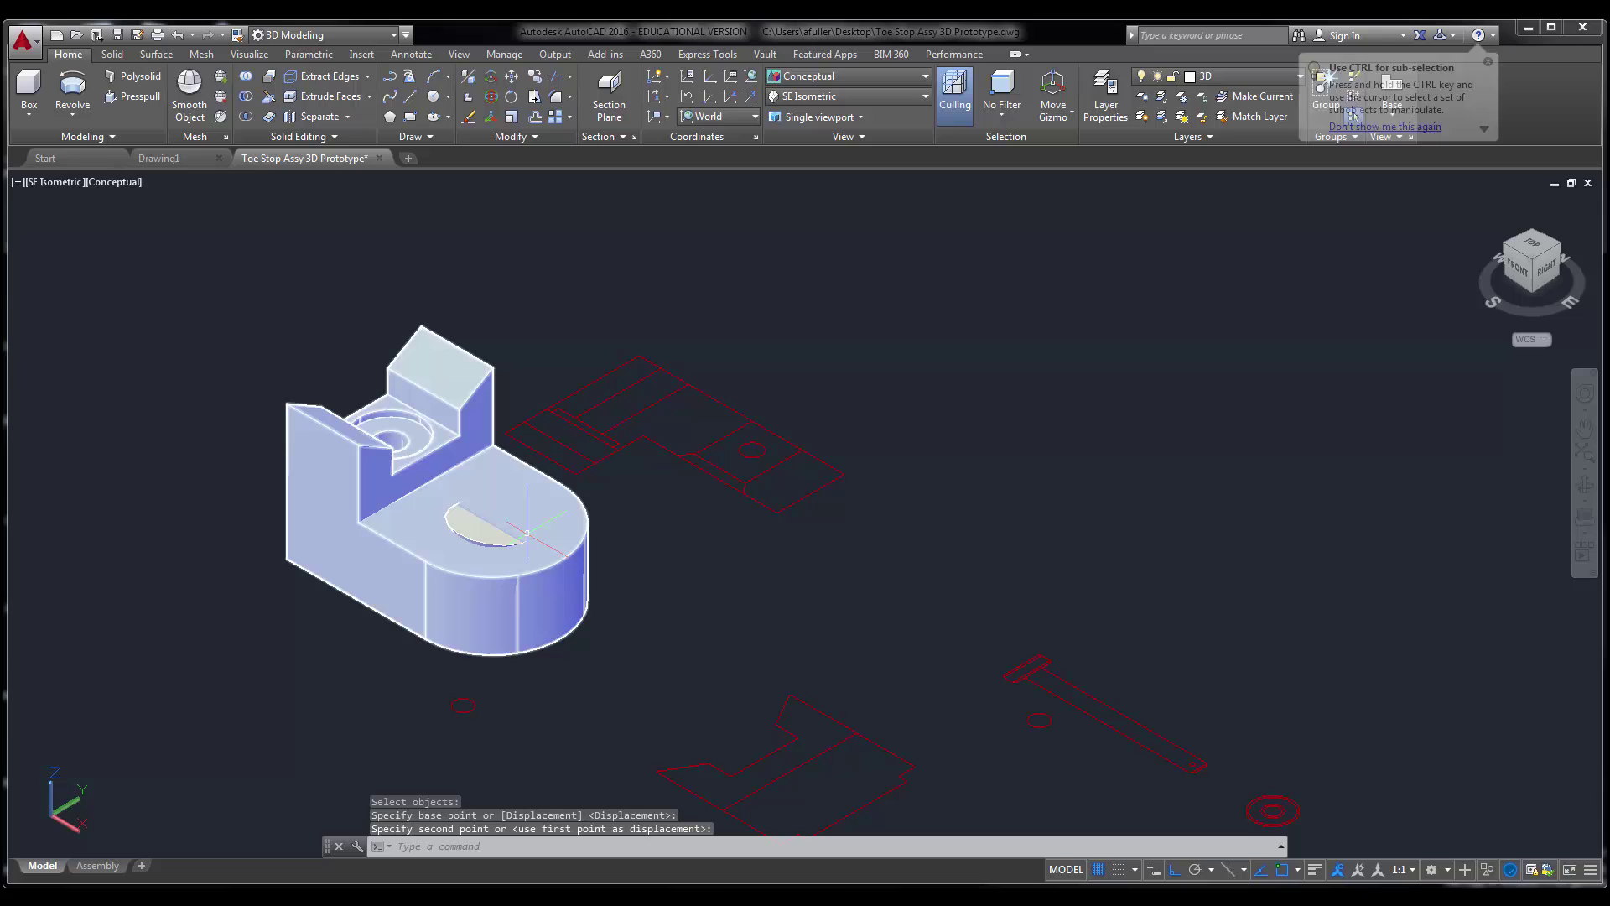
mouse_move(527, 531)
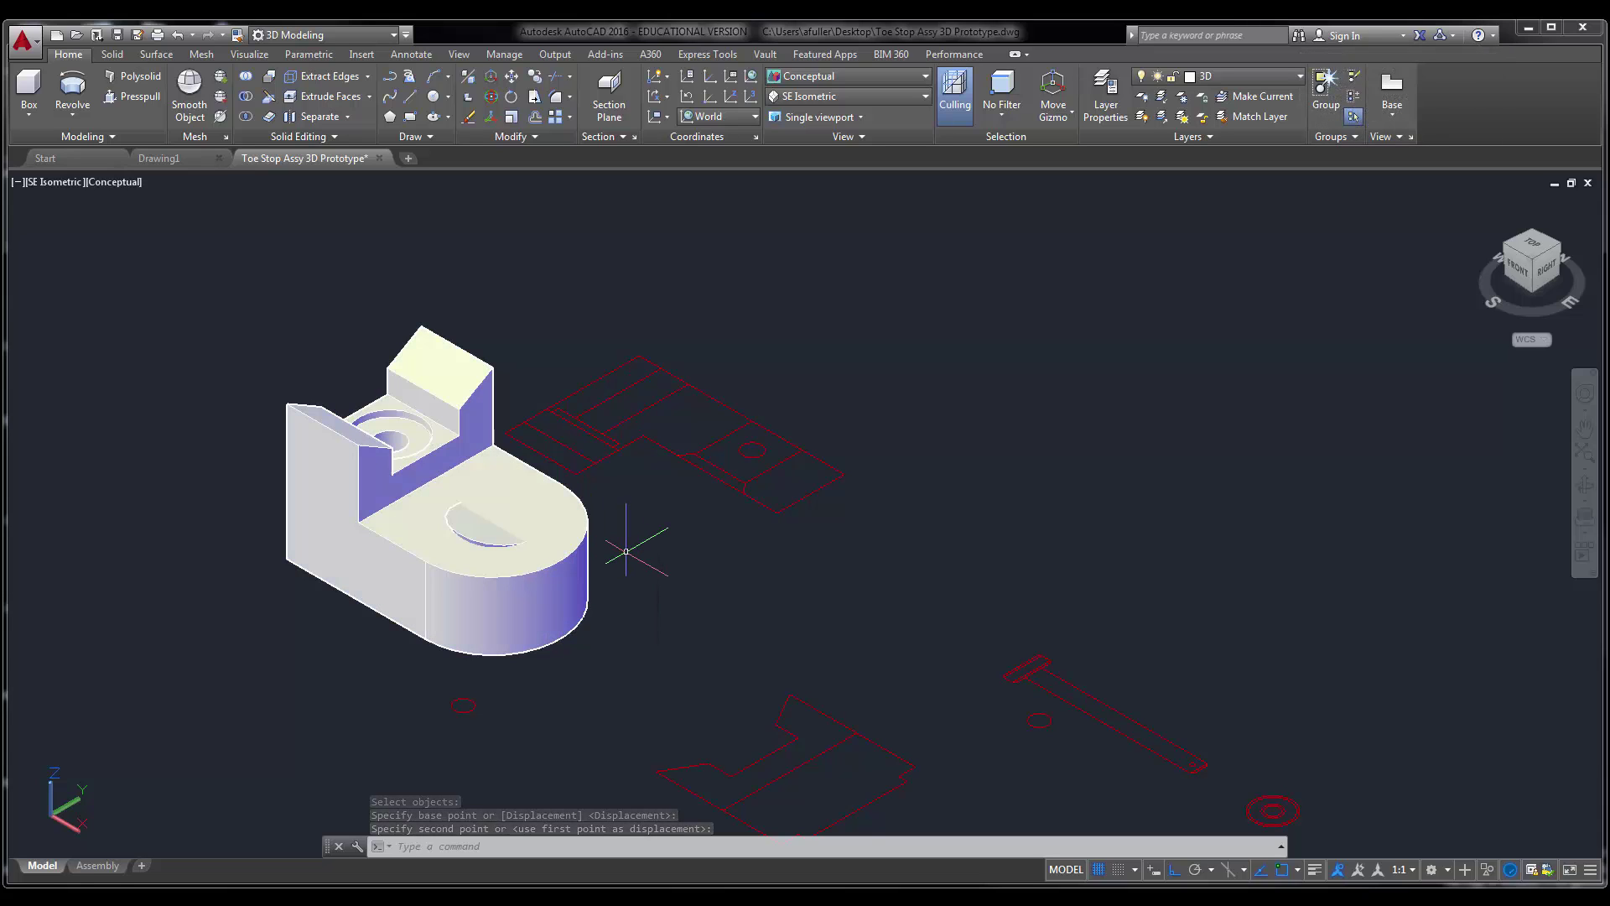
key(Escape)
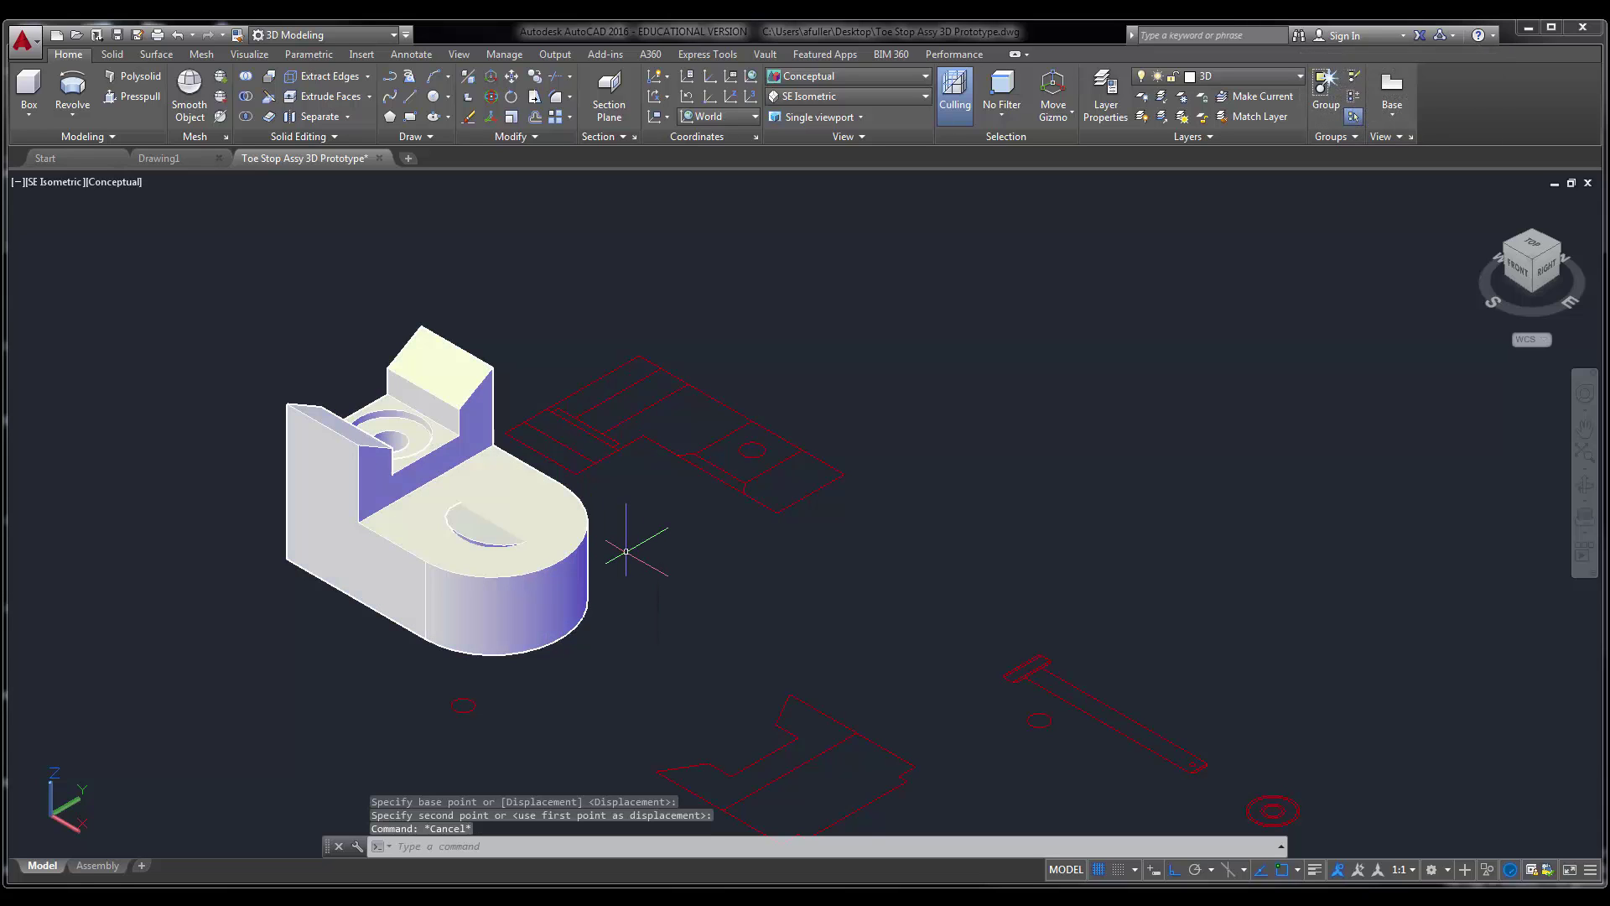
- Undo the move, the zoom and the cylinder's upright 3D rotation
text(u)
key(Return)
text(u)
key(Return)
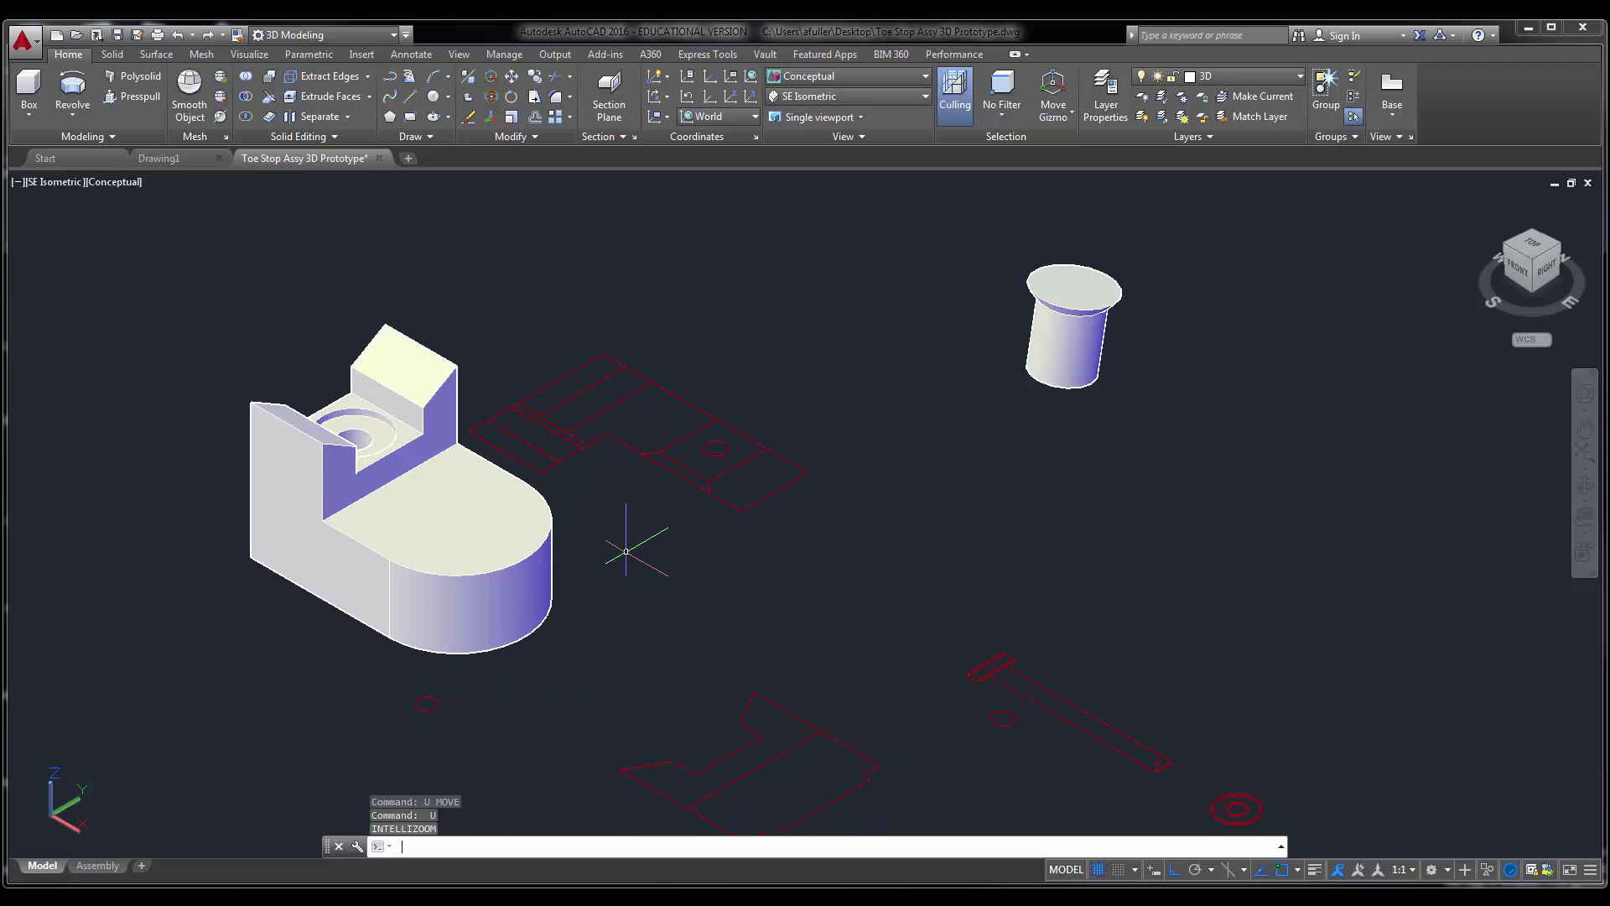
text(u)
key(Return)
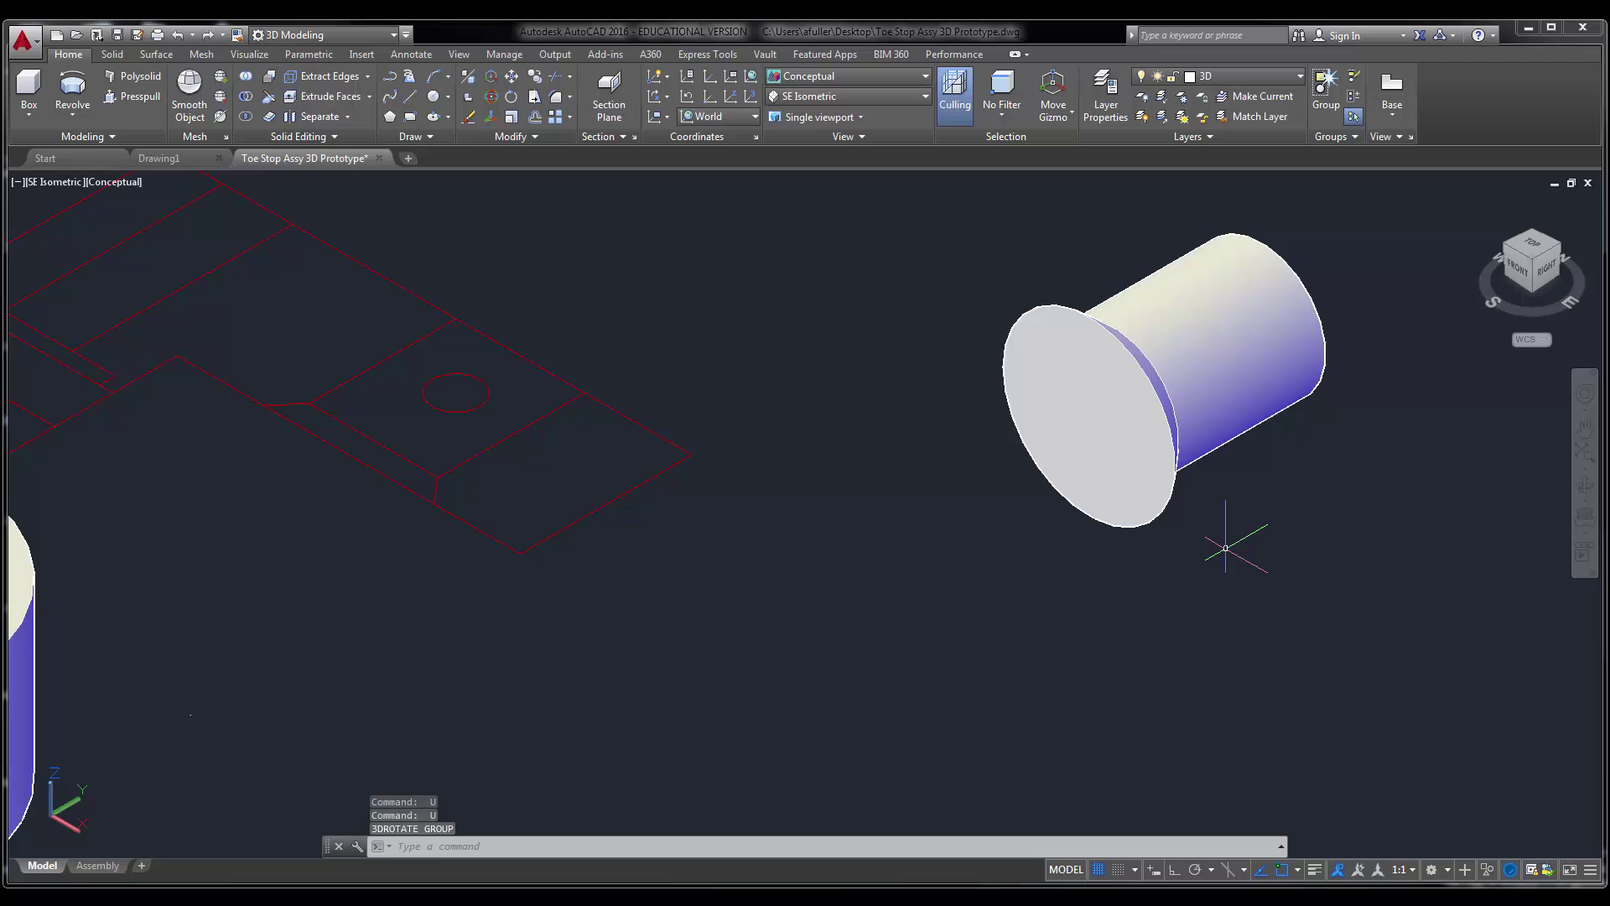
- 3D-rotate the cylinder 90 degrees about its end, then undo the upside-down result
click(489, 97)
click(1287, 593)
click(924, 298)
key(Return)
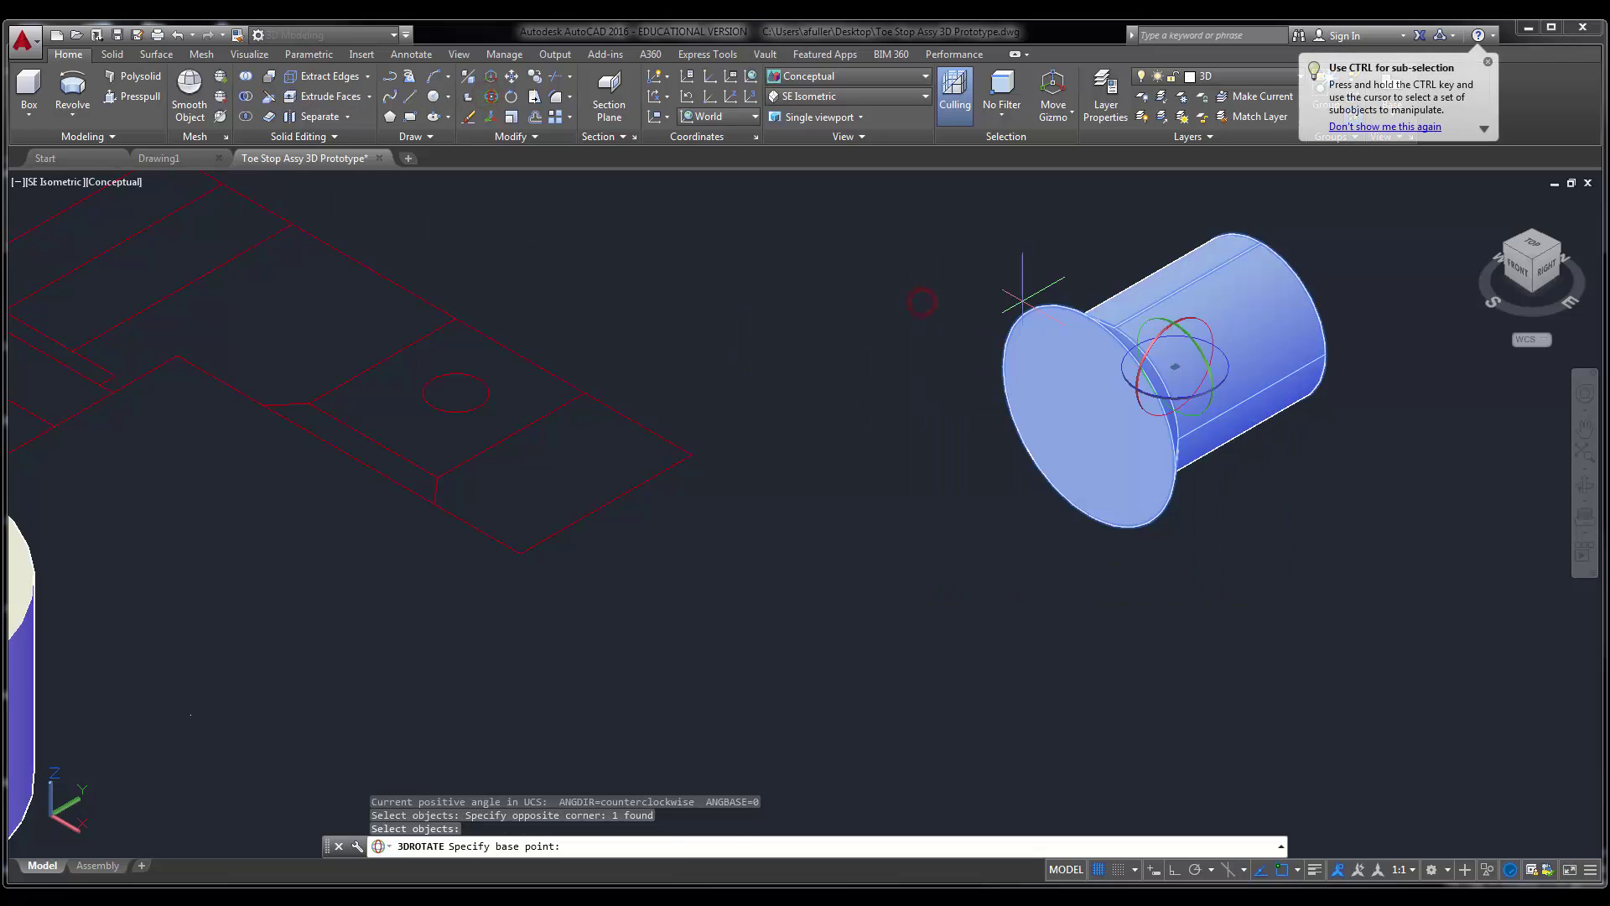
click(1344, 277)
click(1365, 234)
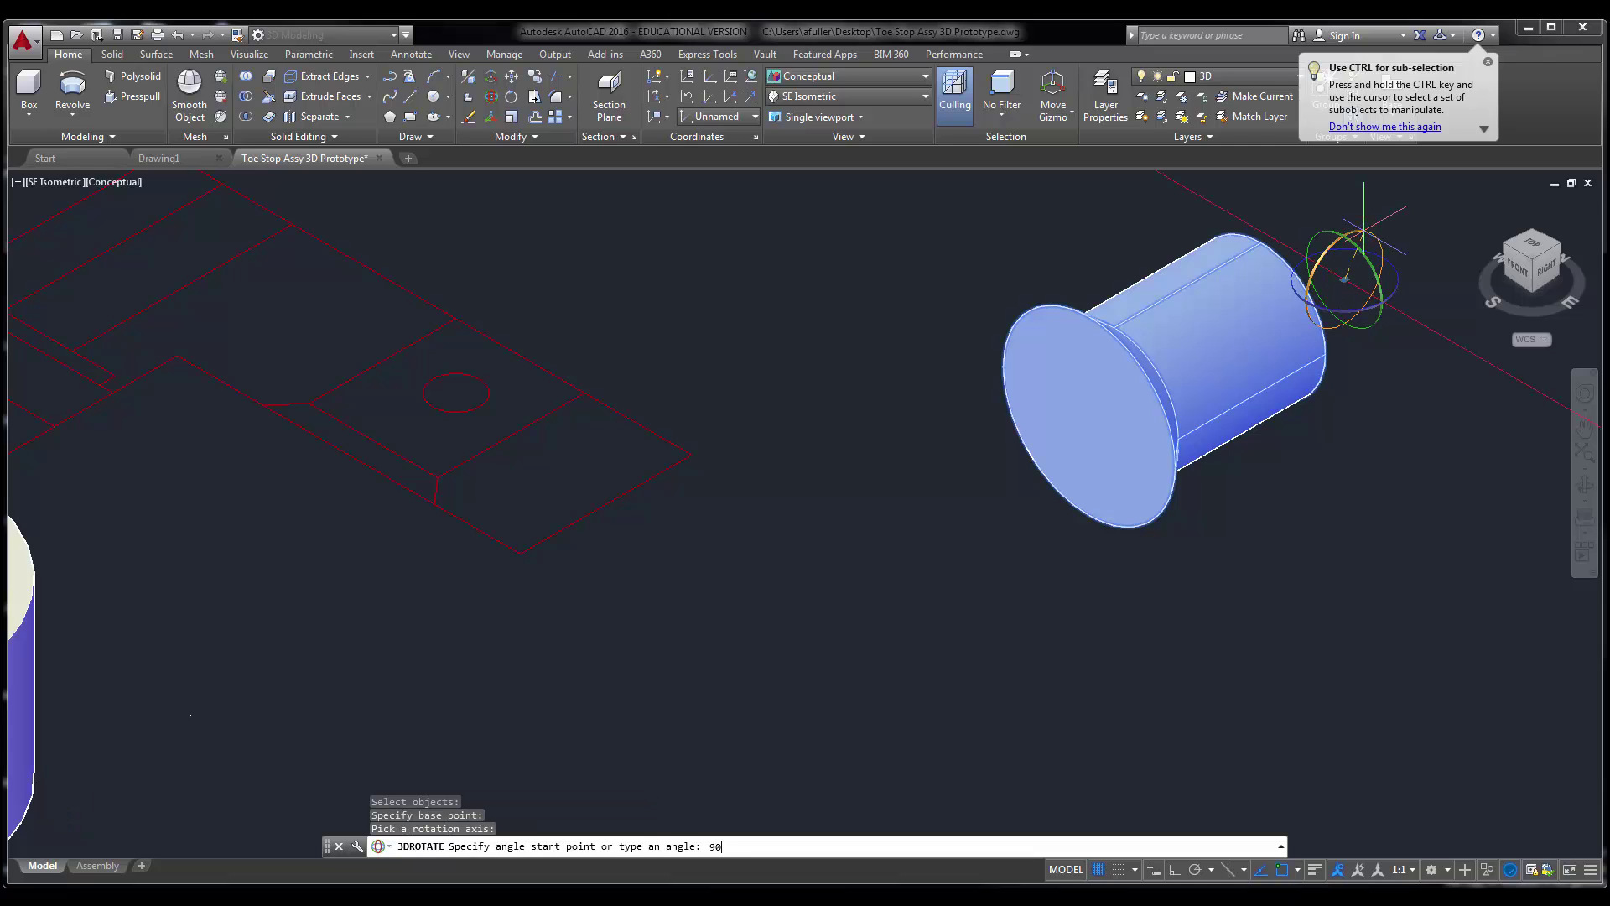
text(90)
key(Return)
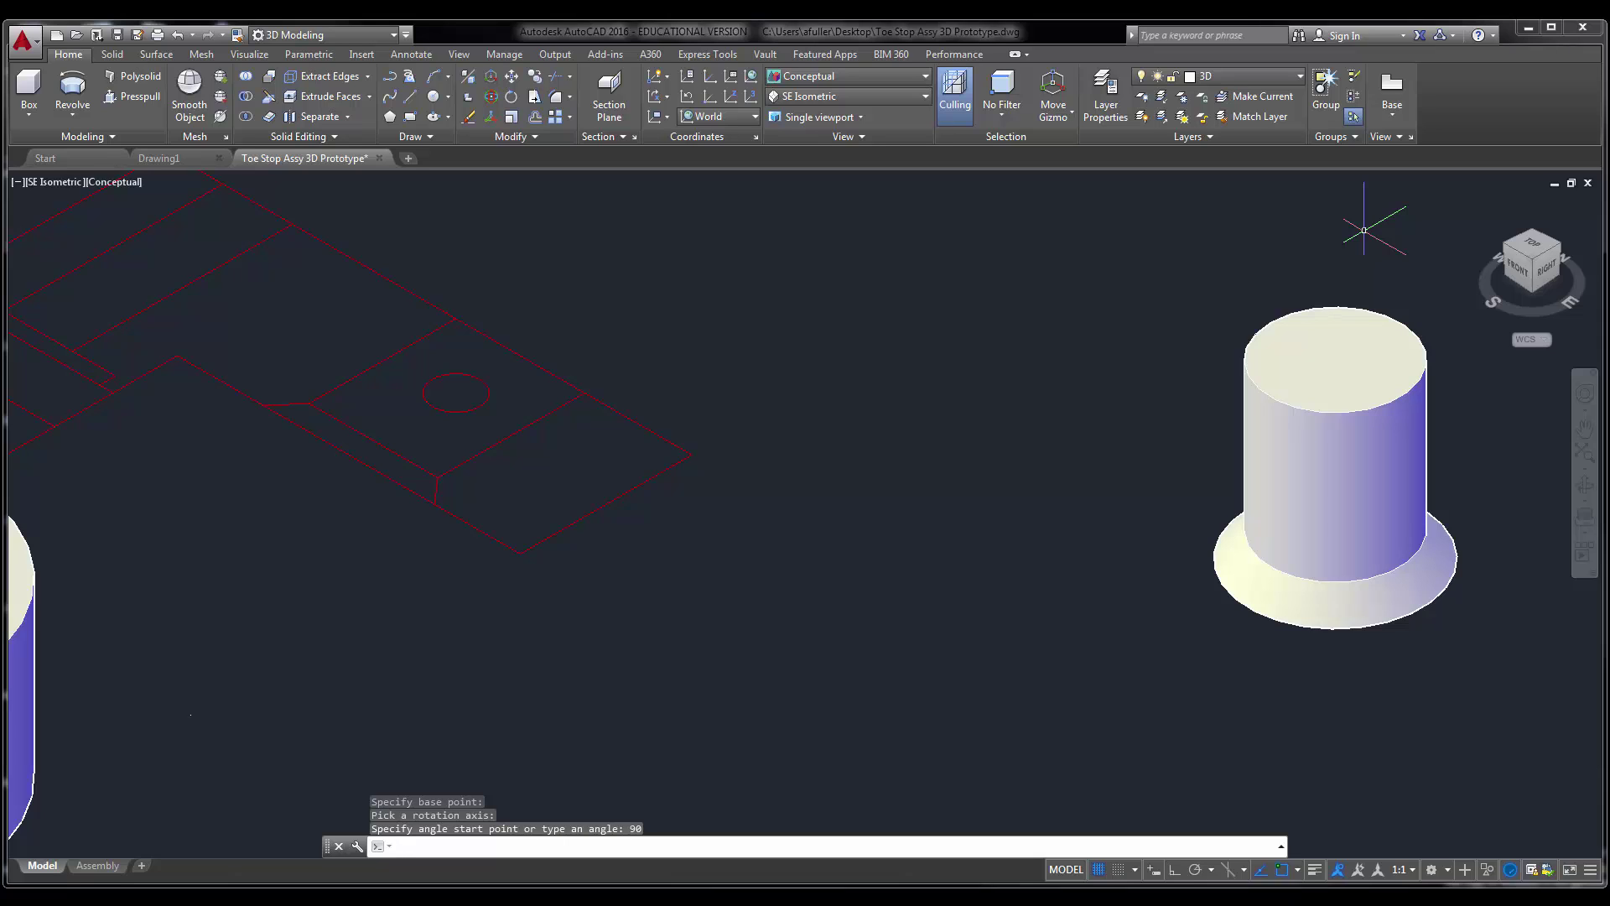
text(u)
key(Return)
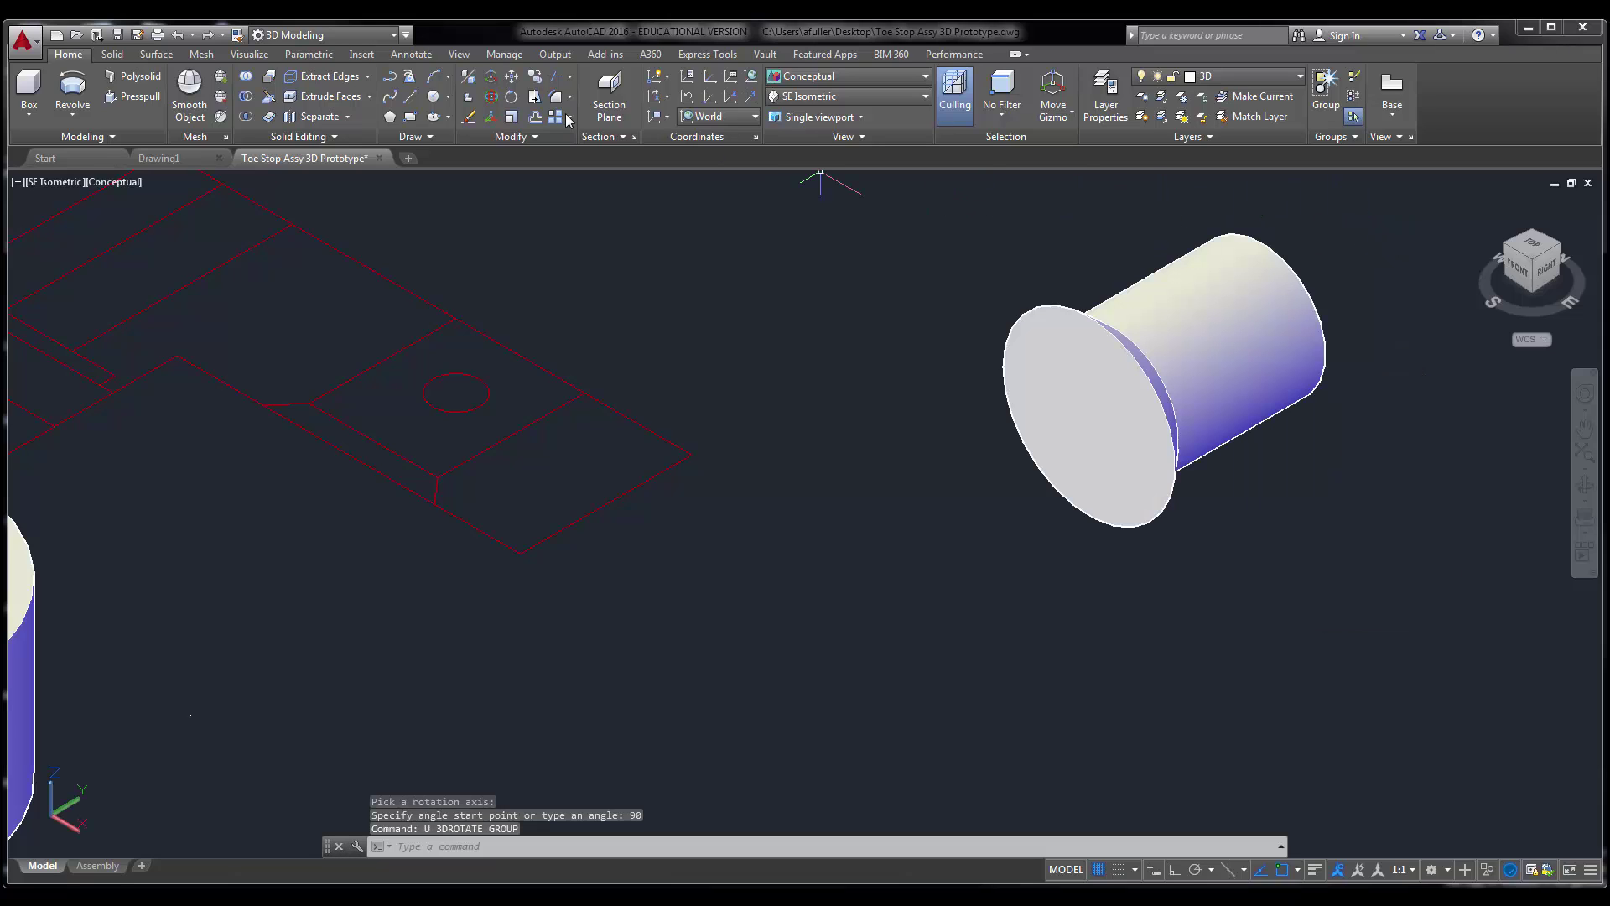
- 3D-rotate the cylinder -90 degrees so the flared end is on top, then frame the assembly
click(493, 96)
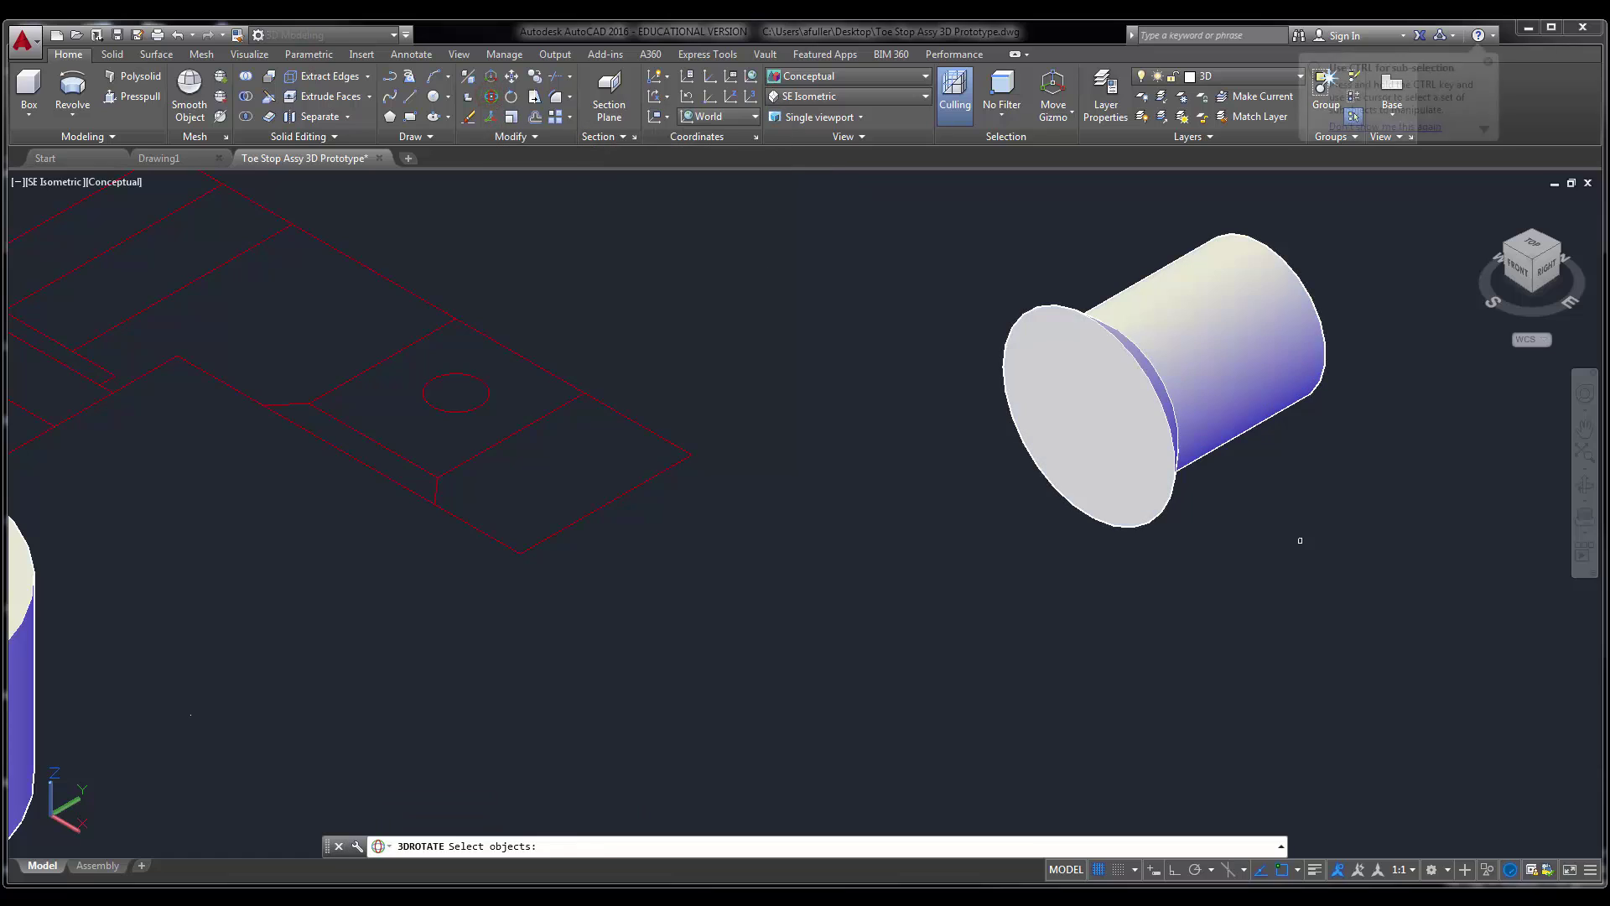
click(1300, 543)
click(1055, 359)
key(Return)
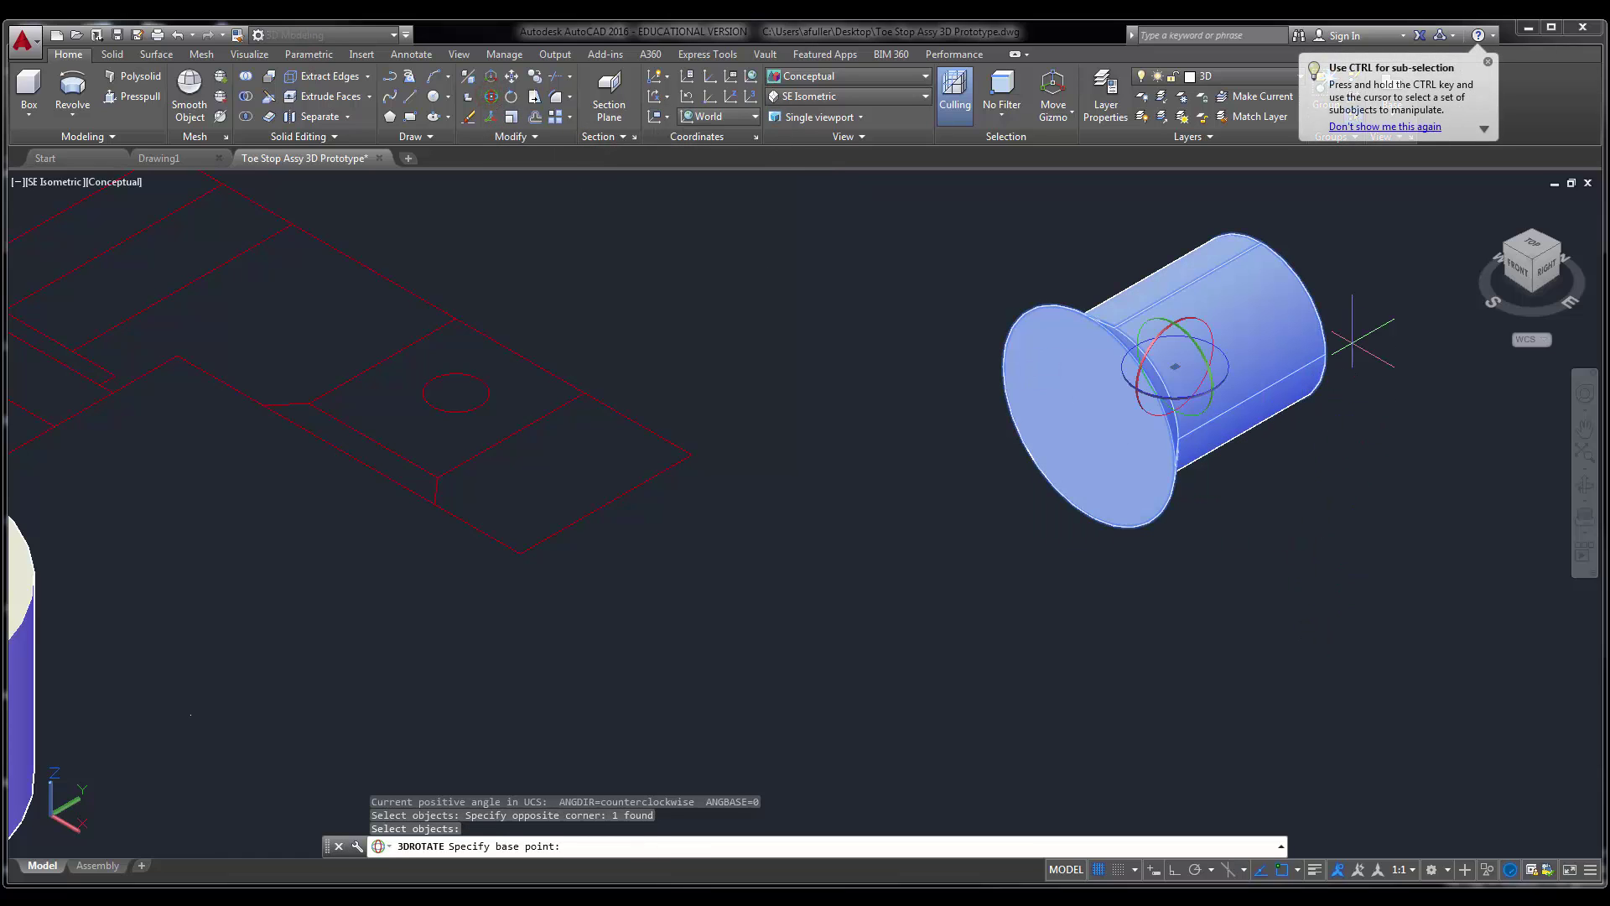
click(1359, 281)
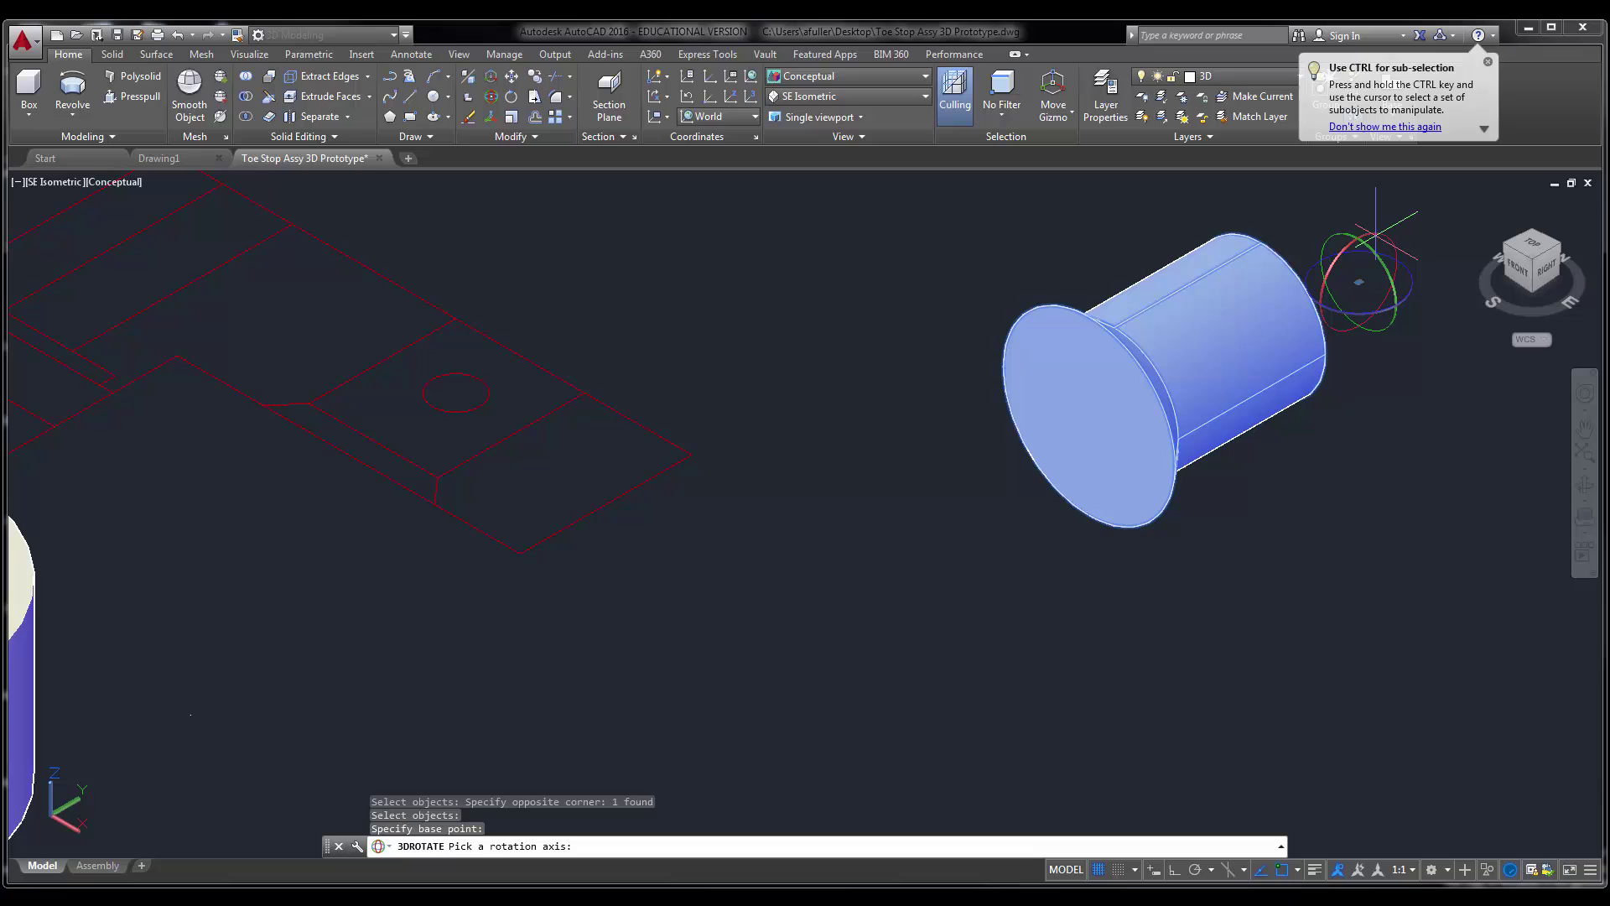
click(1378, 242)
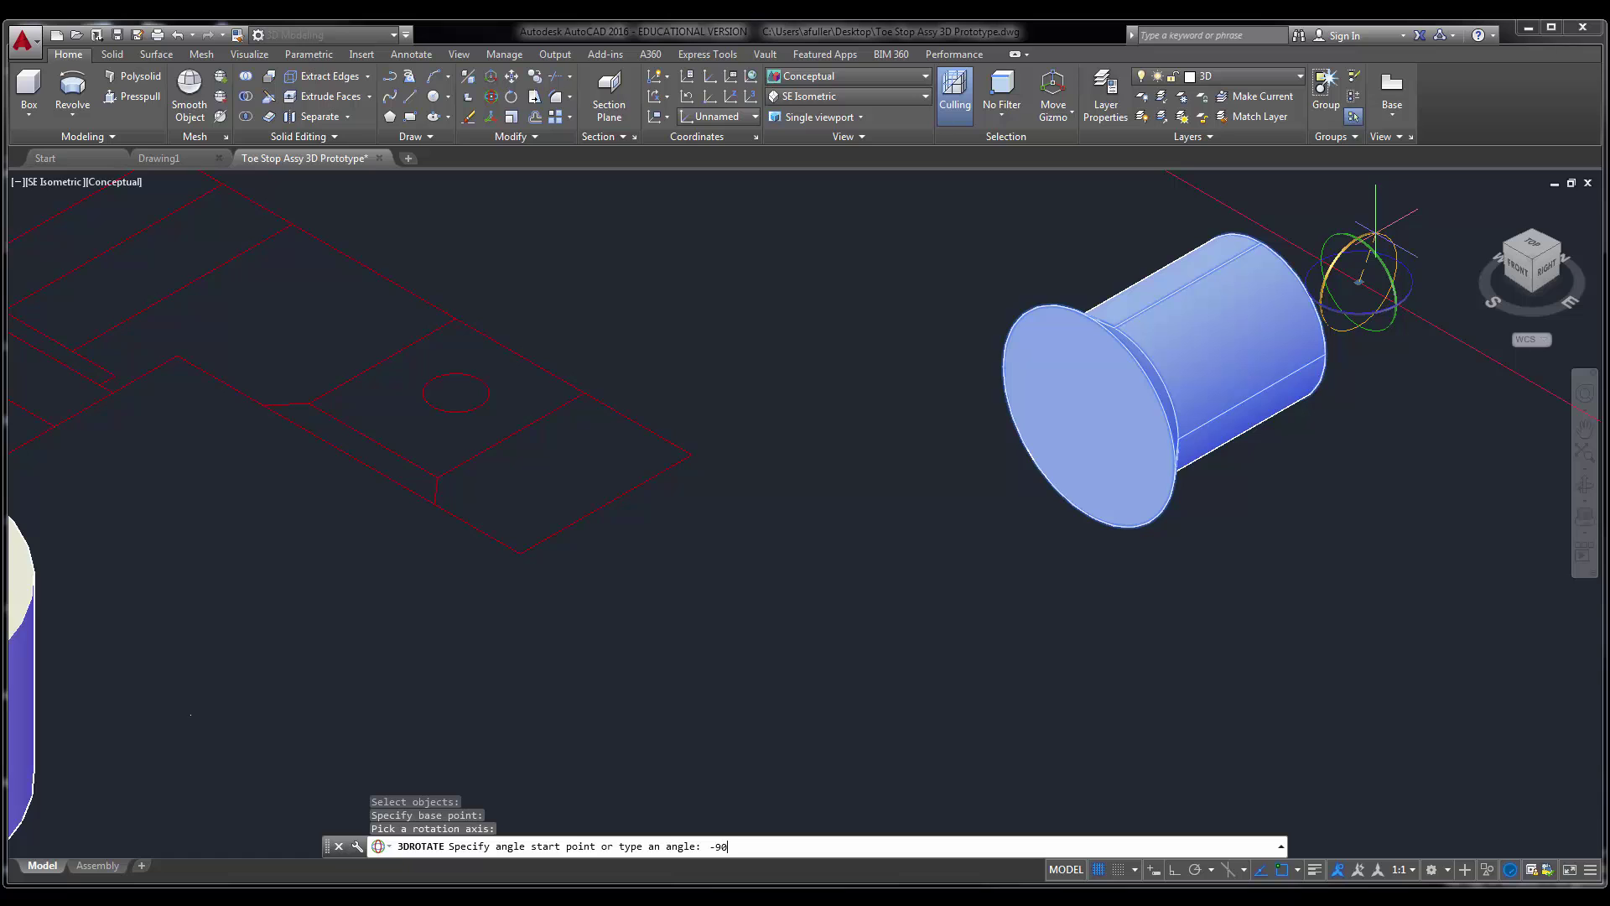
key(Return)
scroll(1376, 241, down, 5)
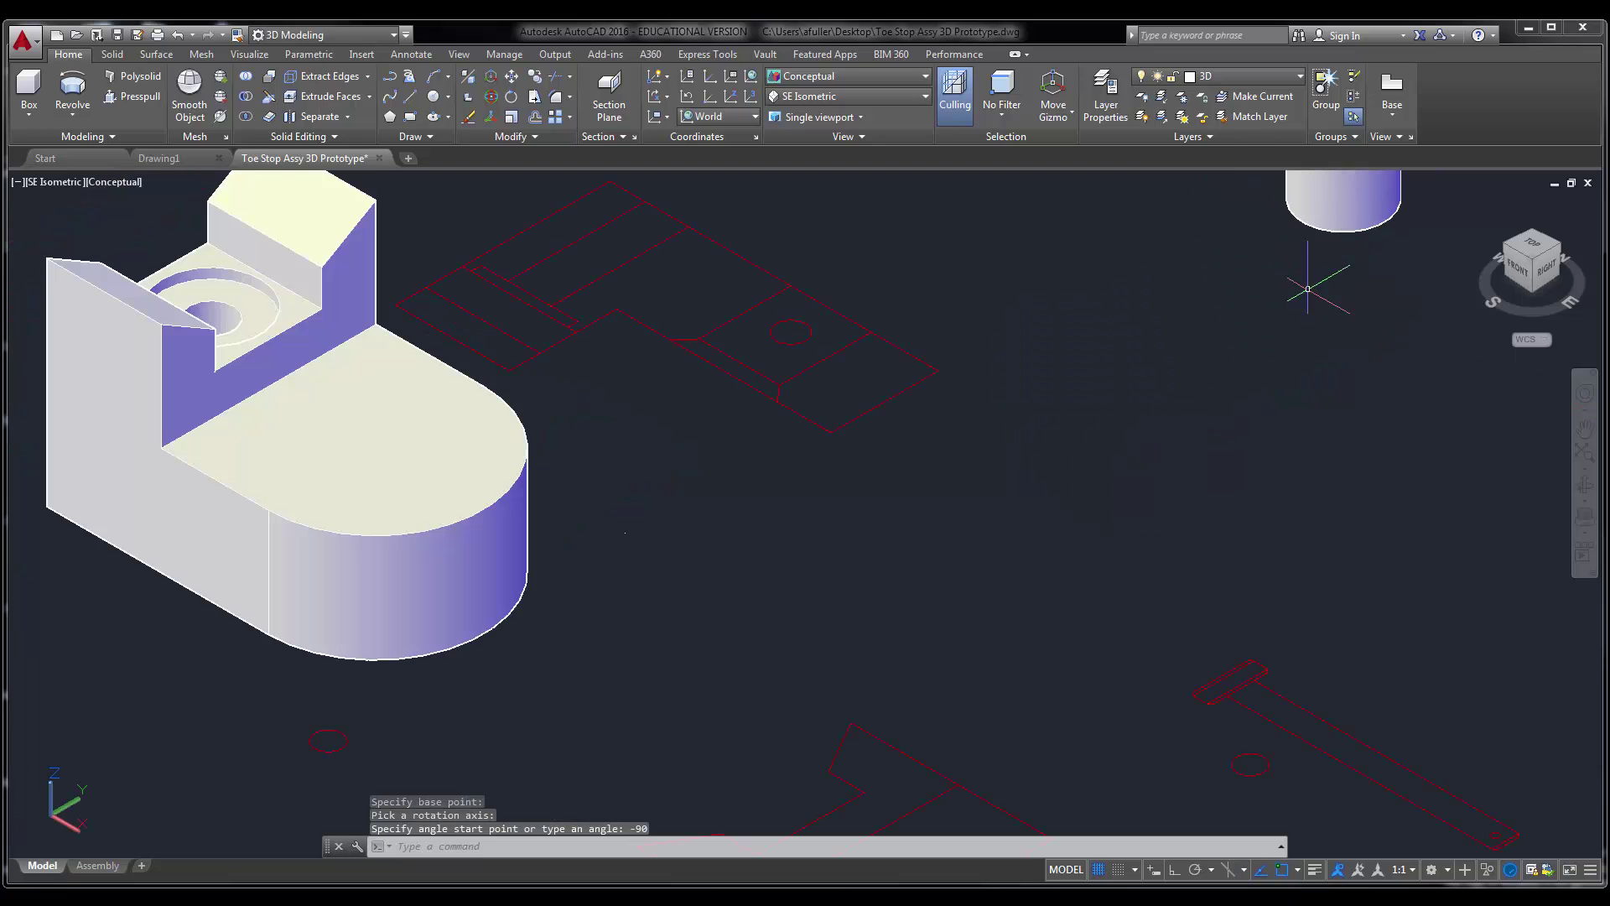
middle_drag(1255, 349, 1178, 442)
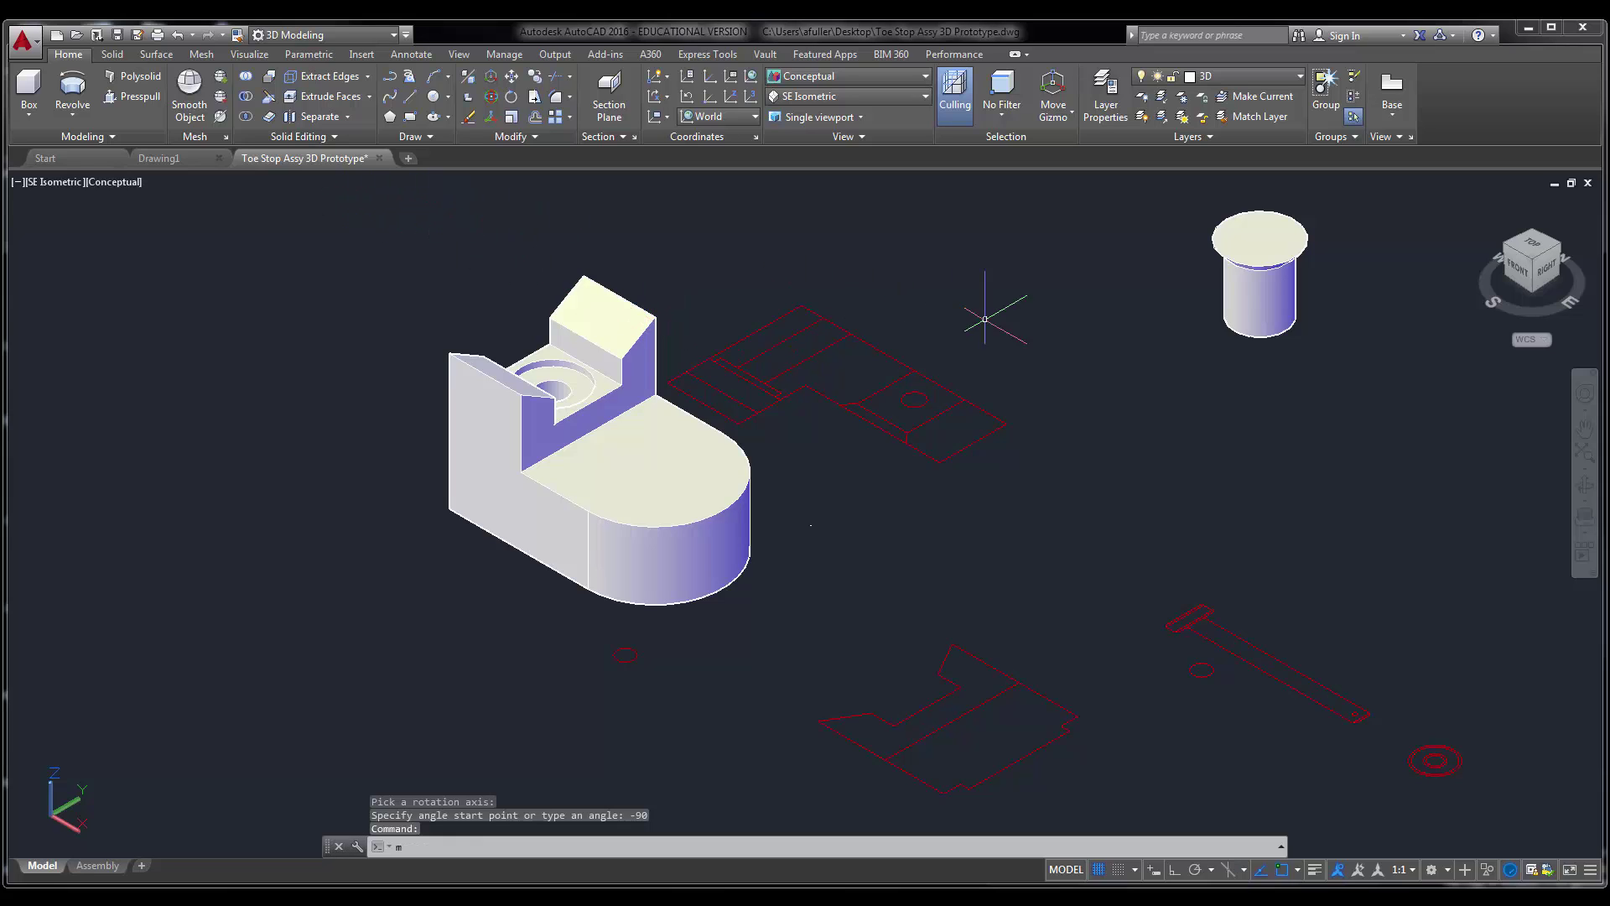
- Move the upright cylinder by its top centre onto the block's hole centre
text(m)
key(Return)
click(1352, 372)
click(1239, 281)
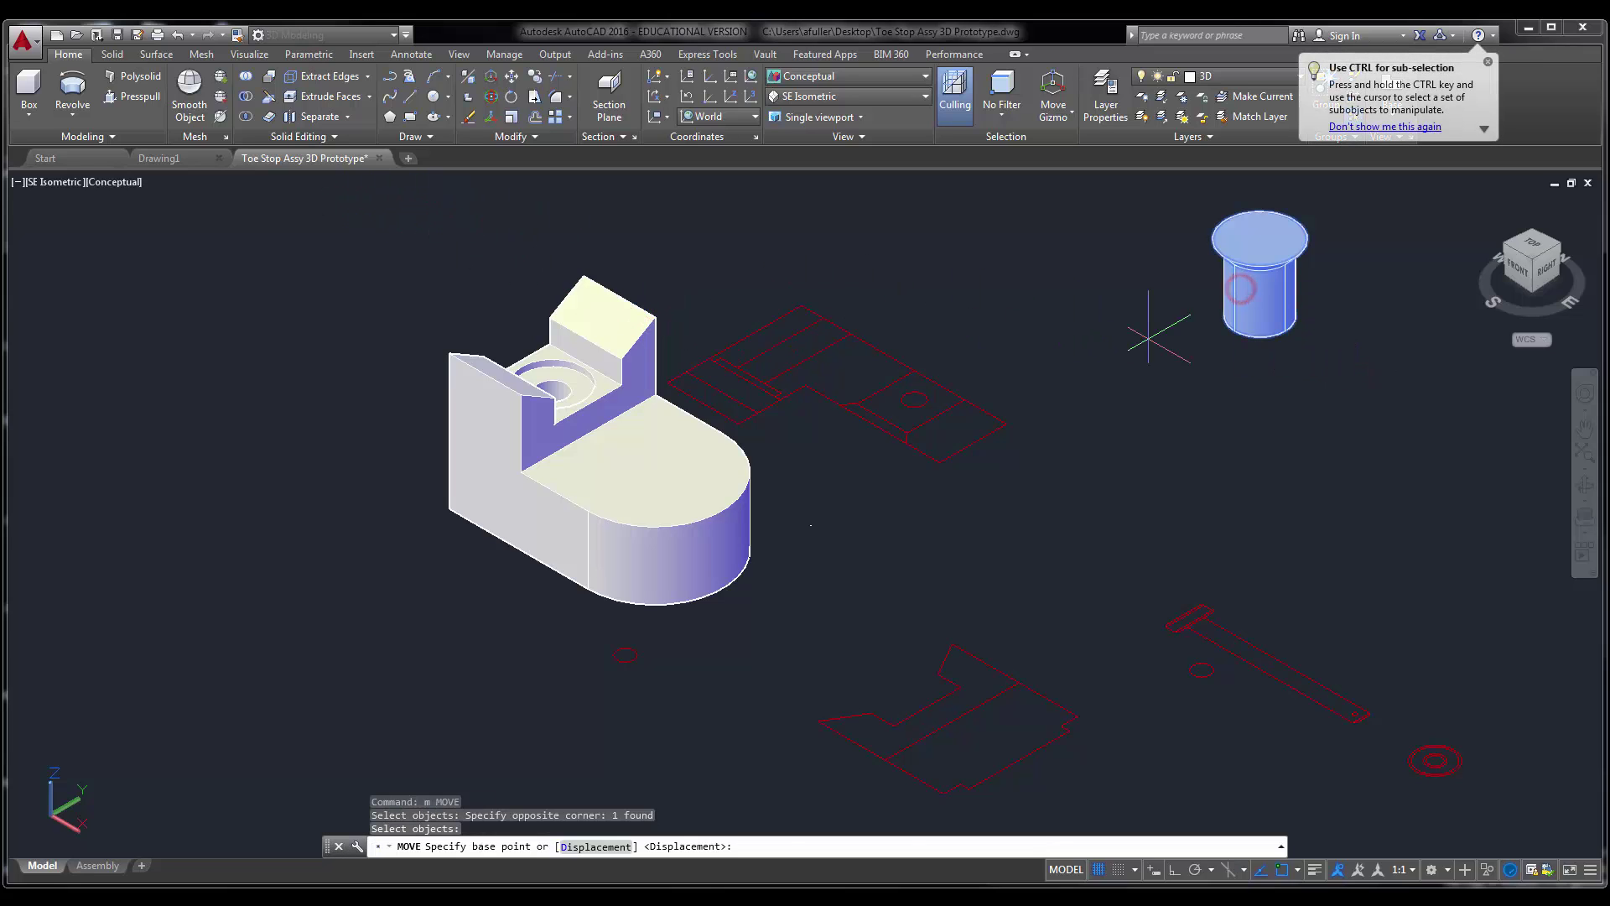
click(1260, 239)
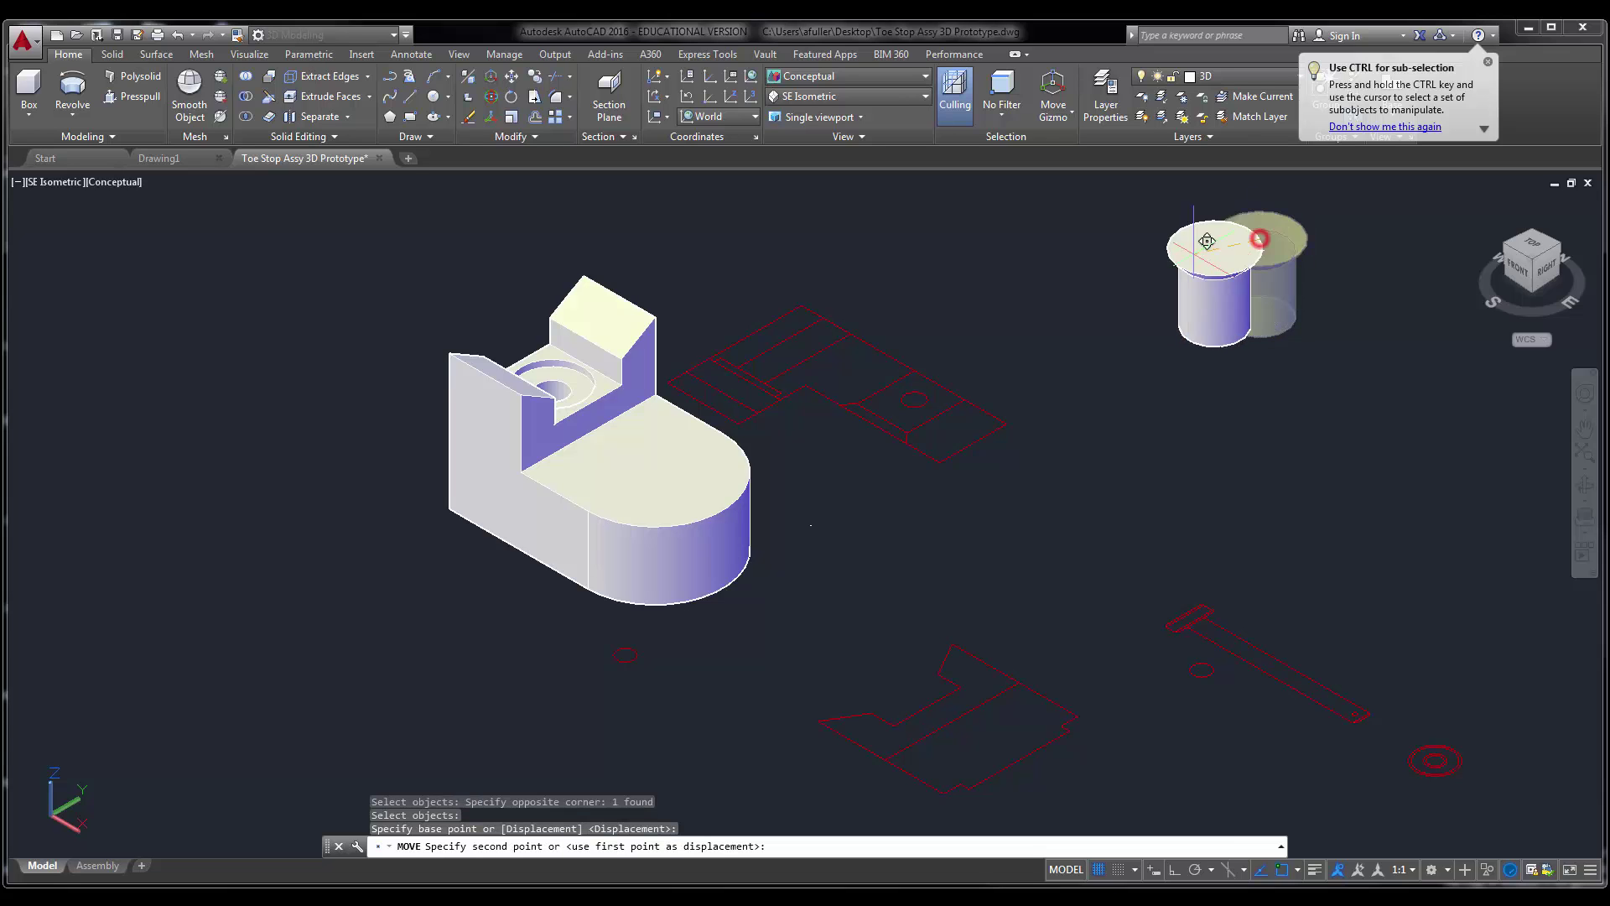
click(659, 474)
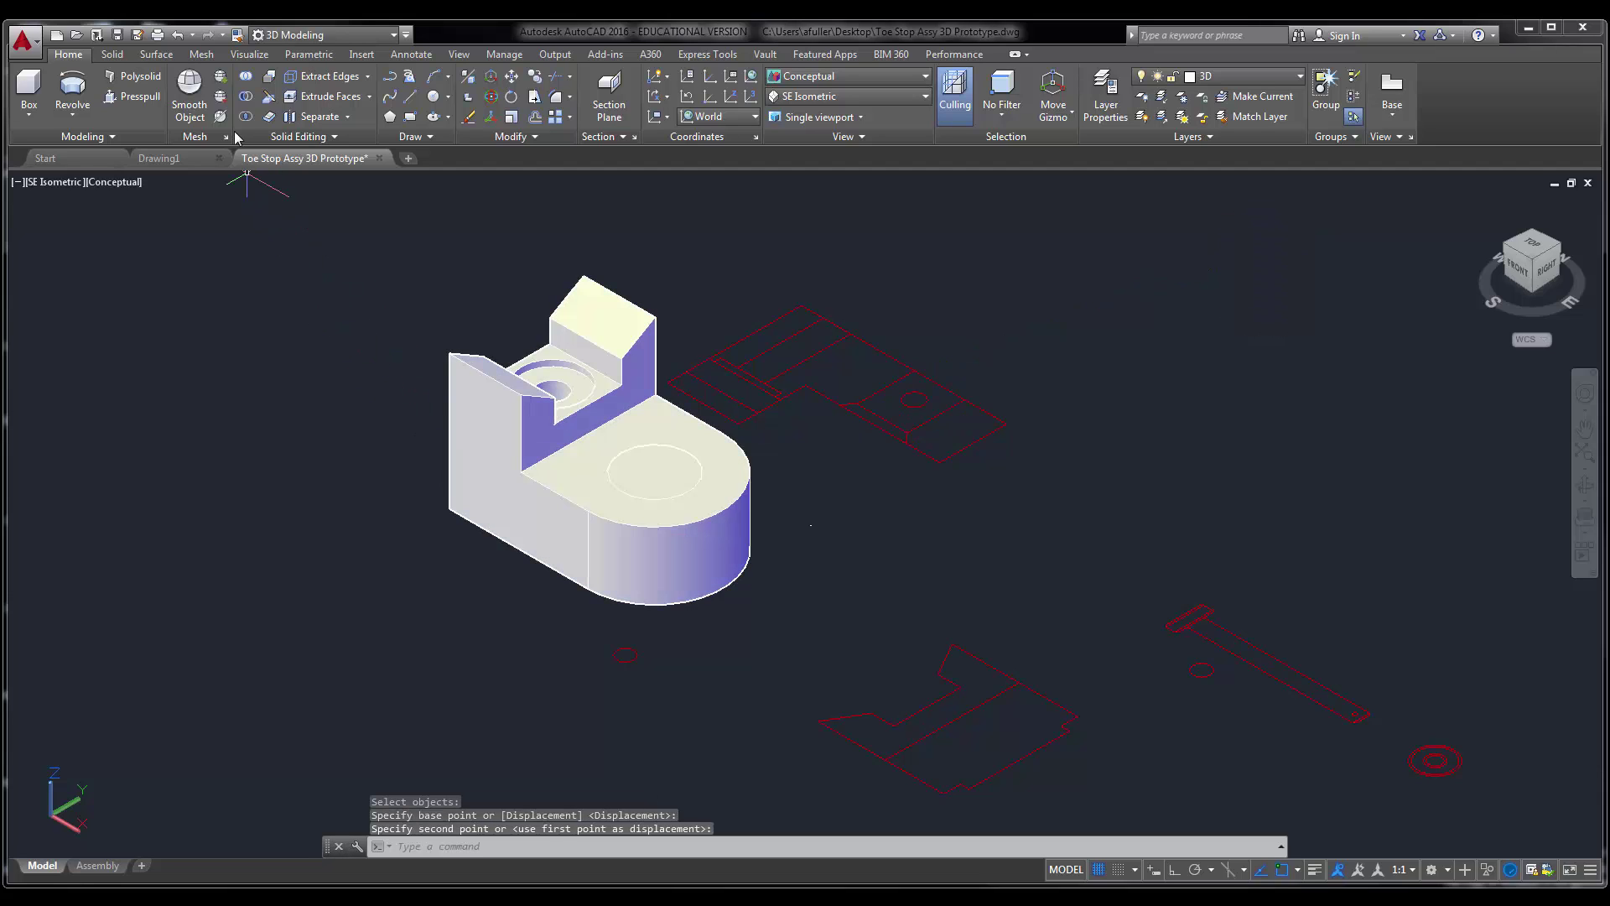
- Subtract the cylinder from the base block to cut the counterbored hole
click(243, 101)
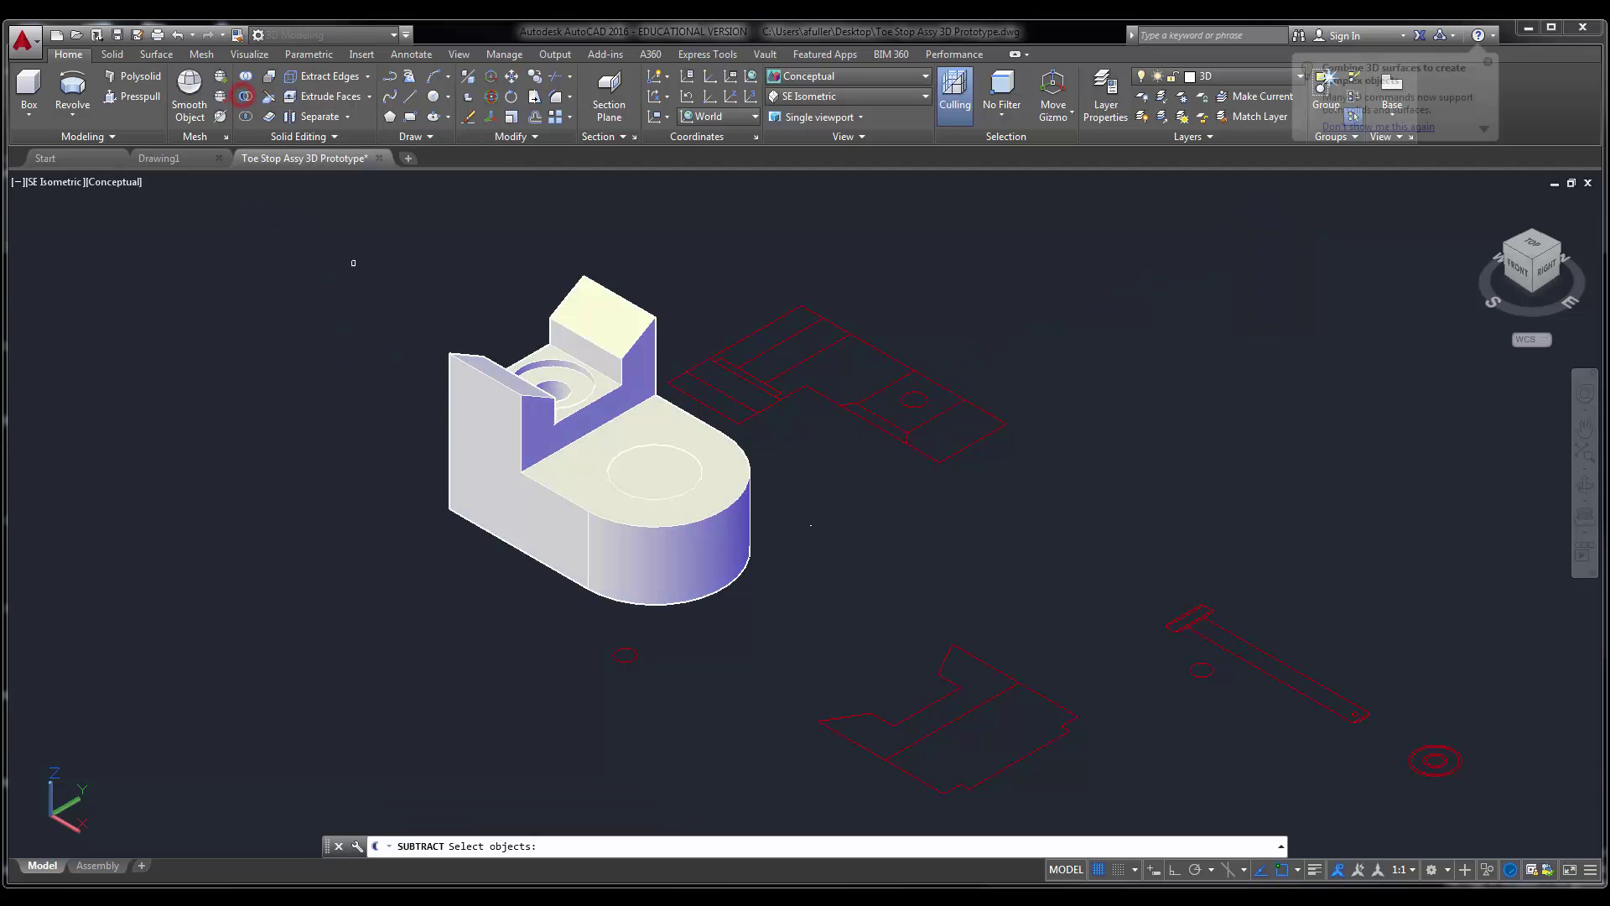
click(494, 431)
key(Return)
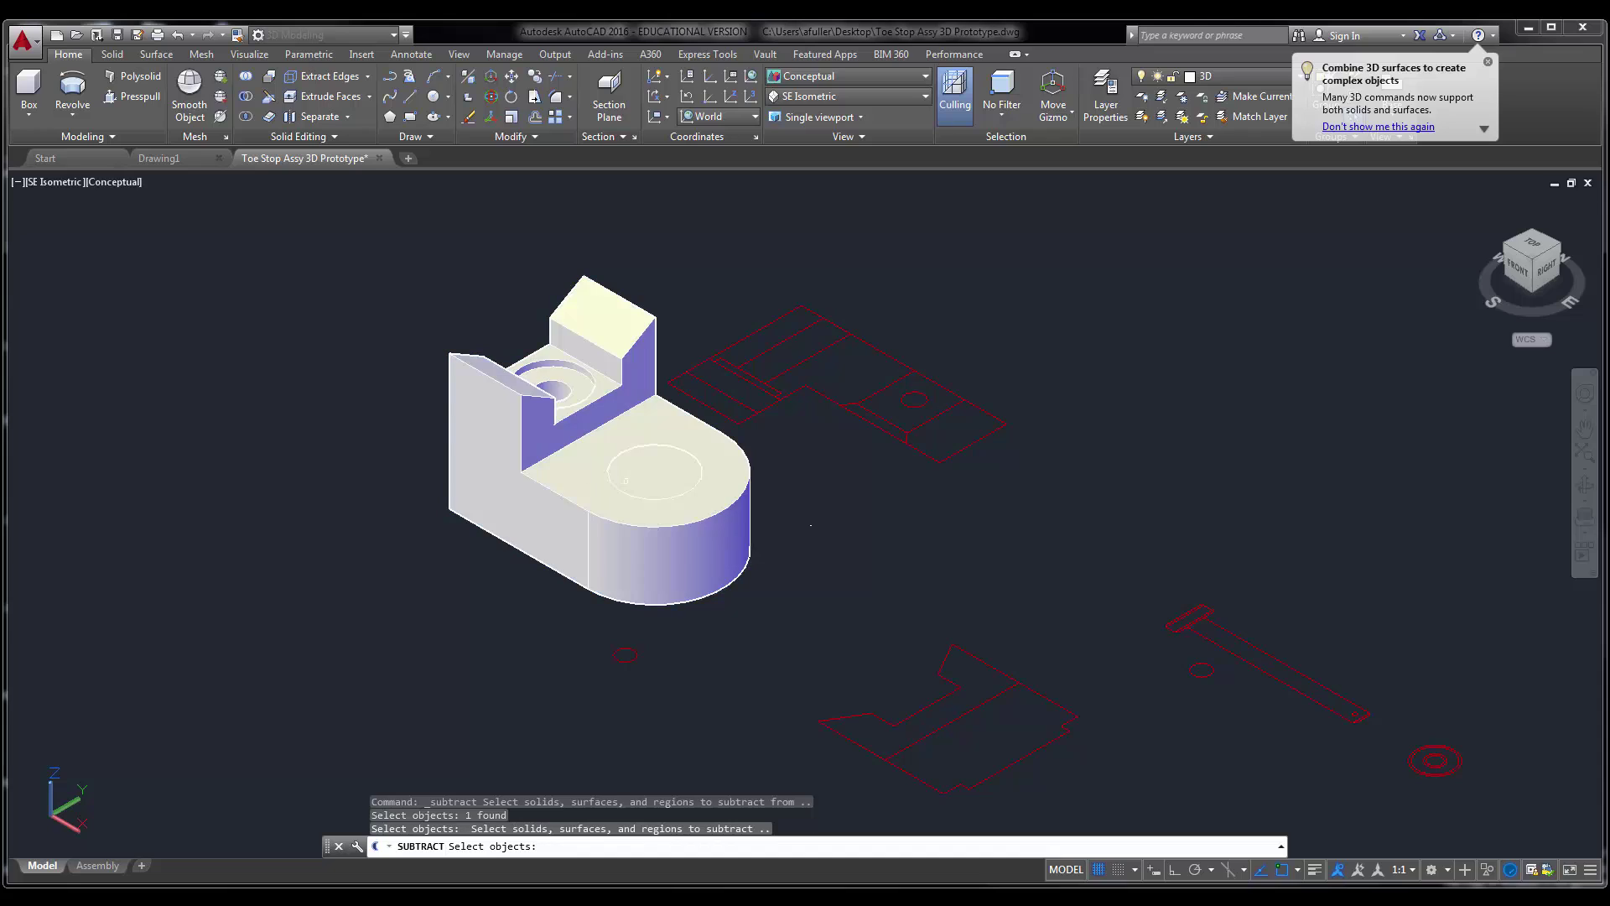
click(633, 494)
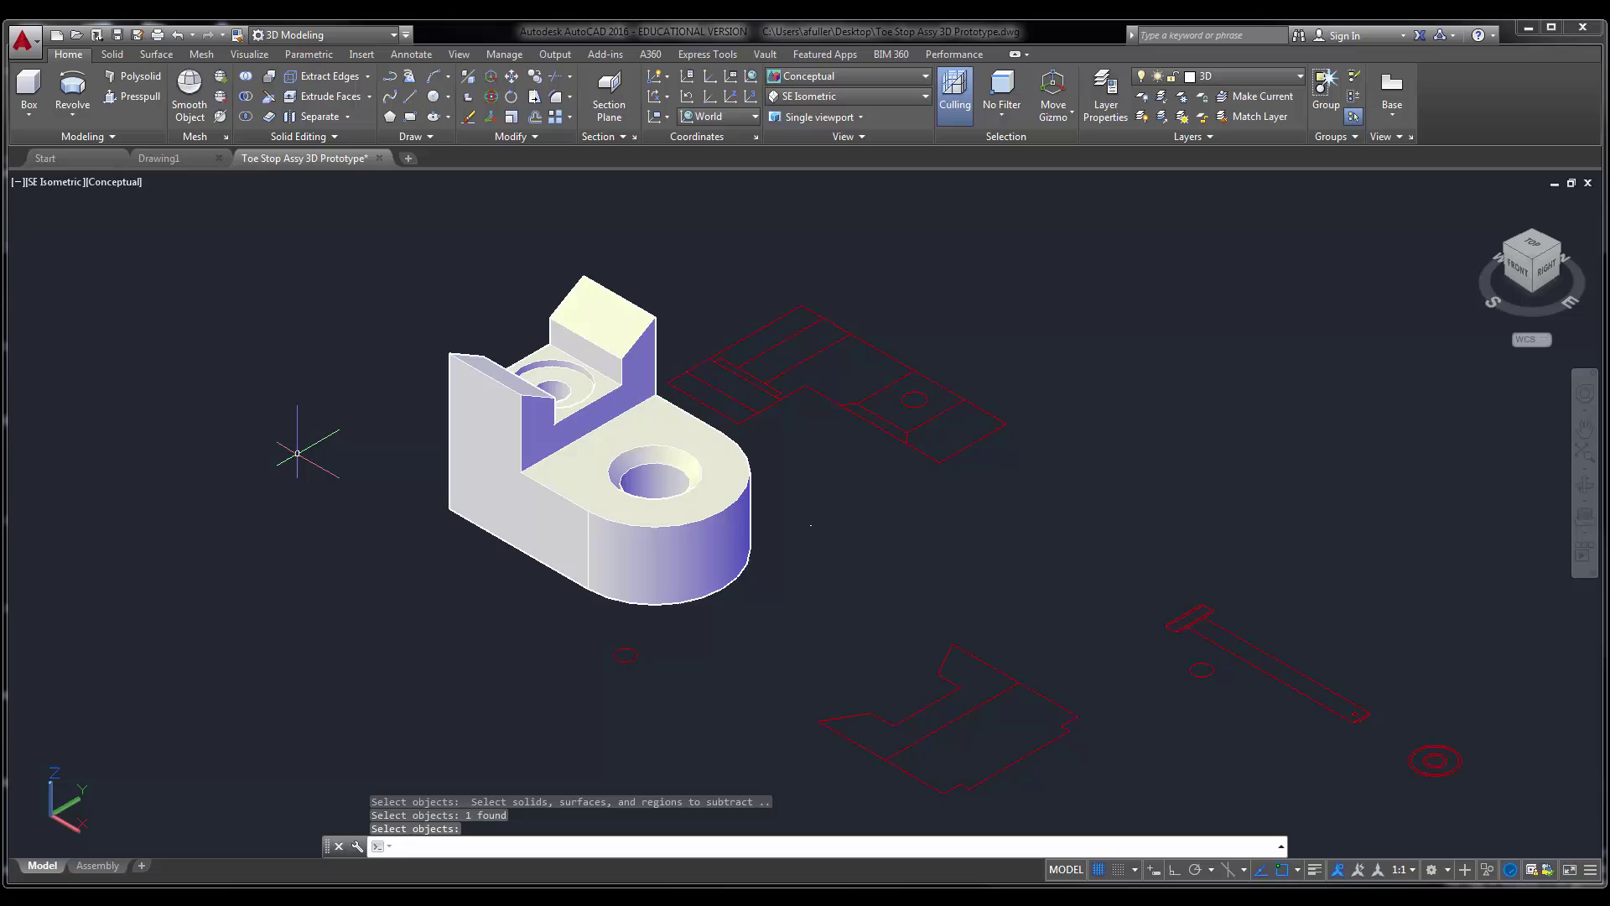
key(Return)
mouse_move(605, 516)
shift+middle_down()
mouse_move(597, 615)
mouse_move(618, 539)
mouse_move(608, 505)
shift+middle_up()
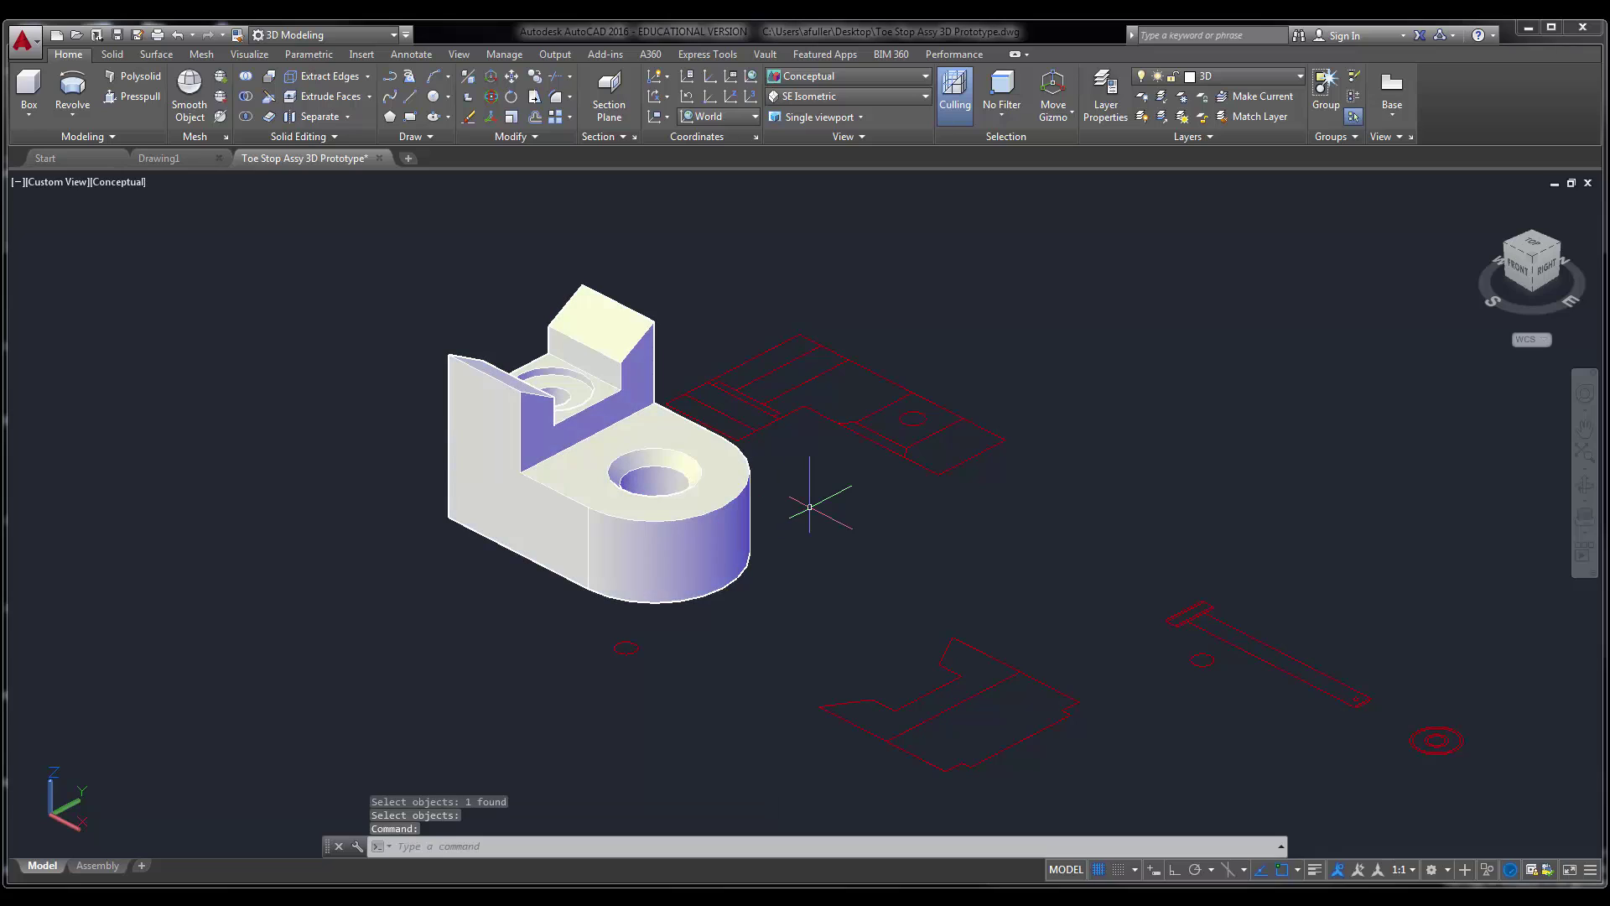
middle_drag(808, 507, 799, 508)
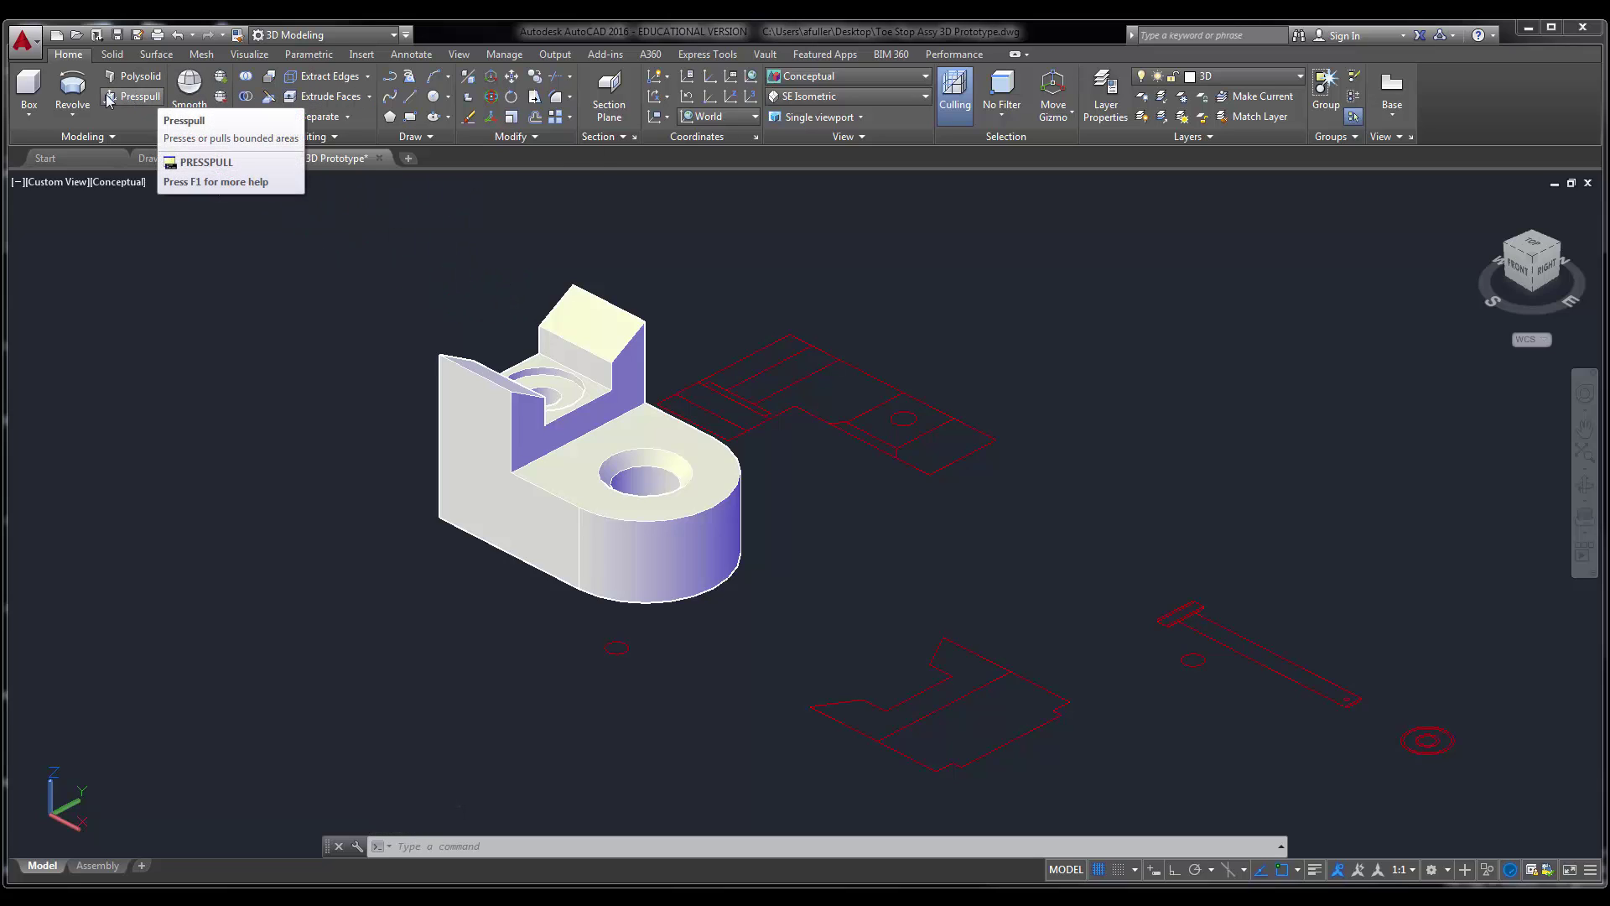
- Extrude the small sketch circle 5 units upward into a slender pin rod
click(80, 124)
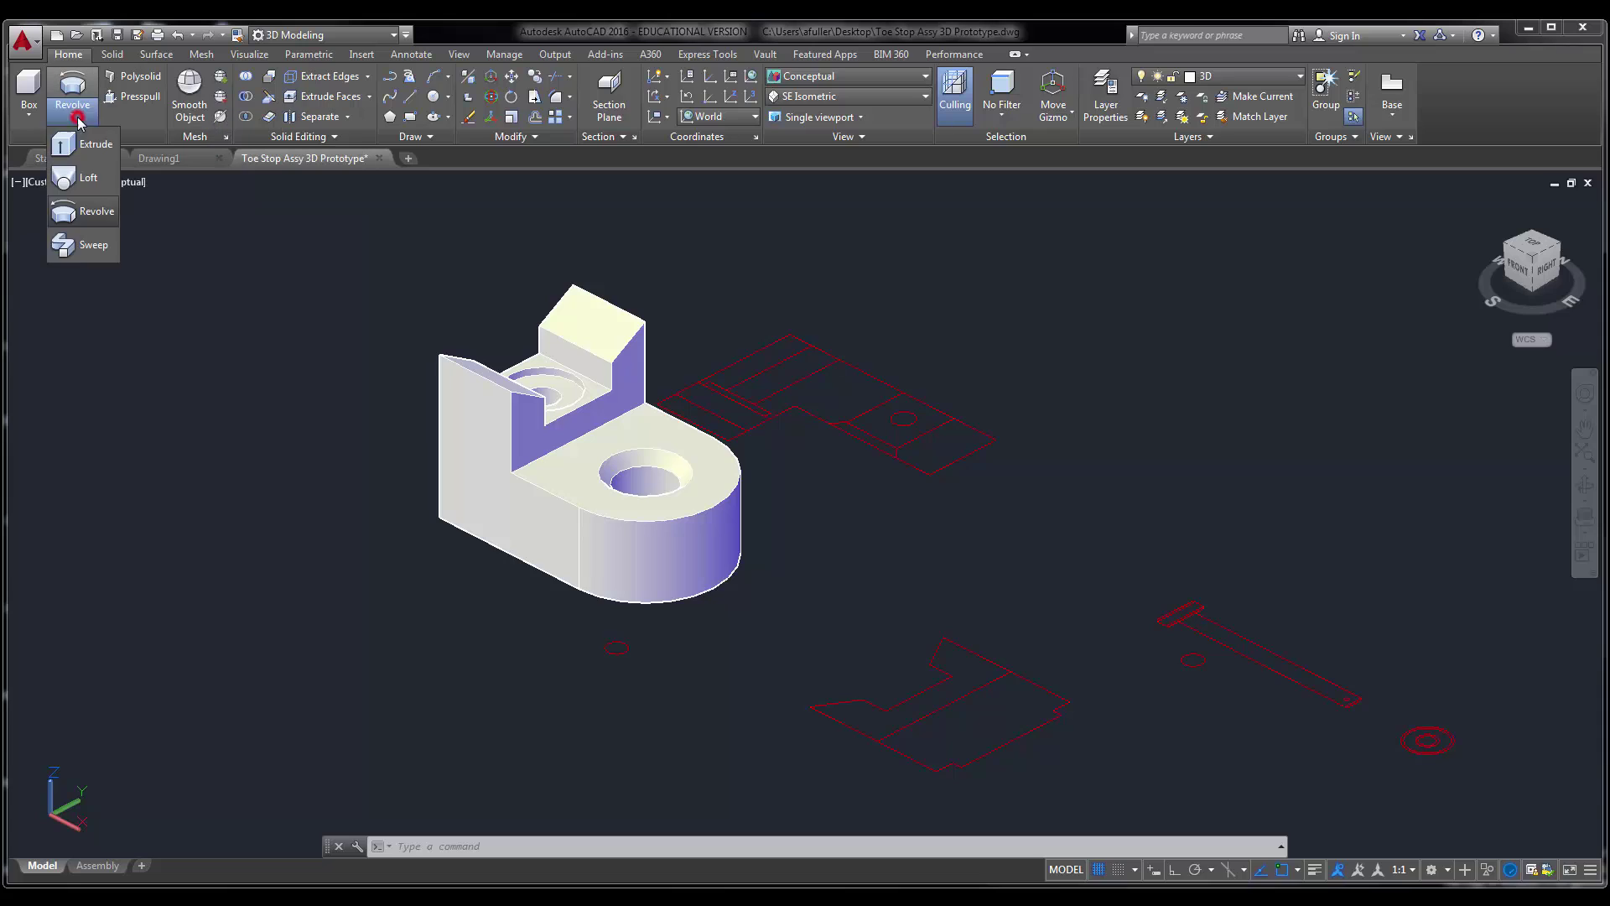
click(80, 146)
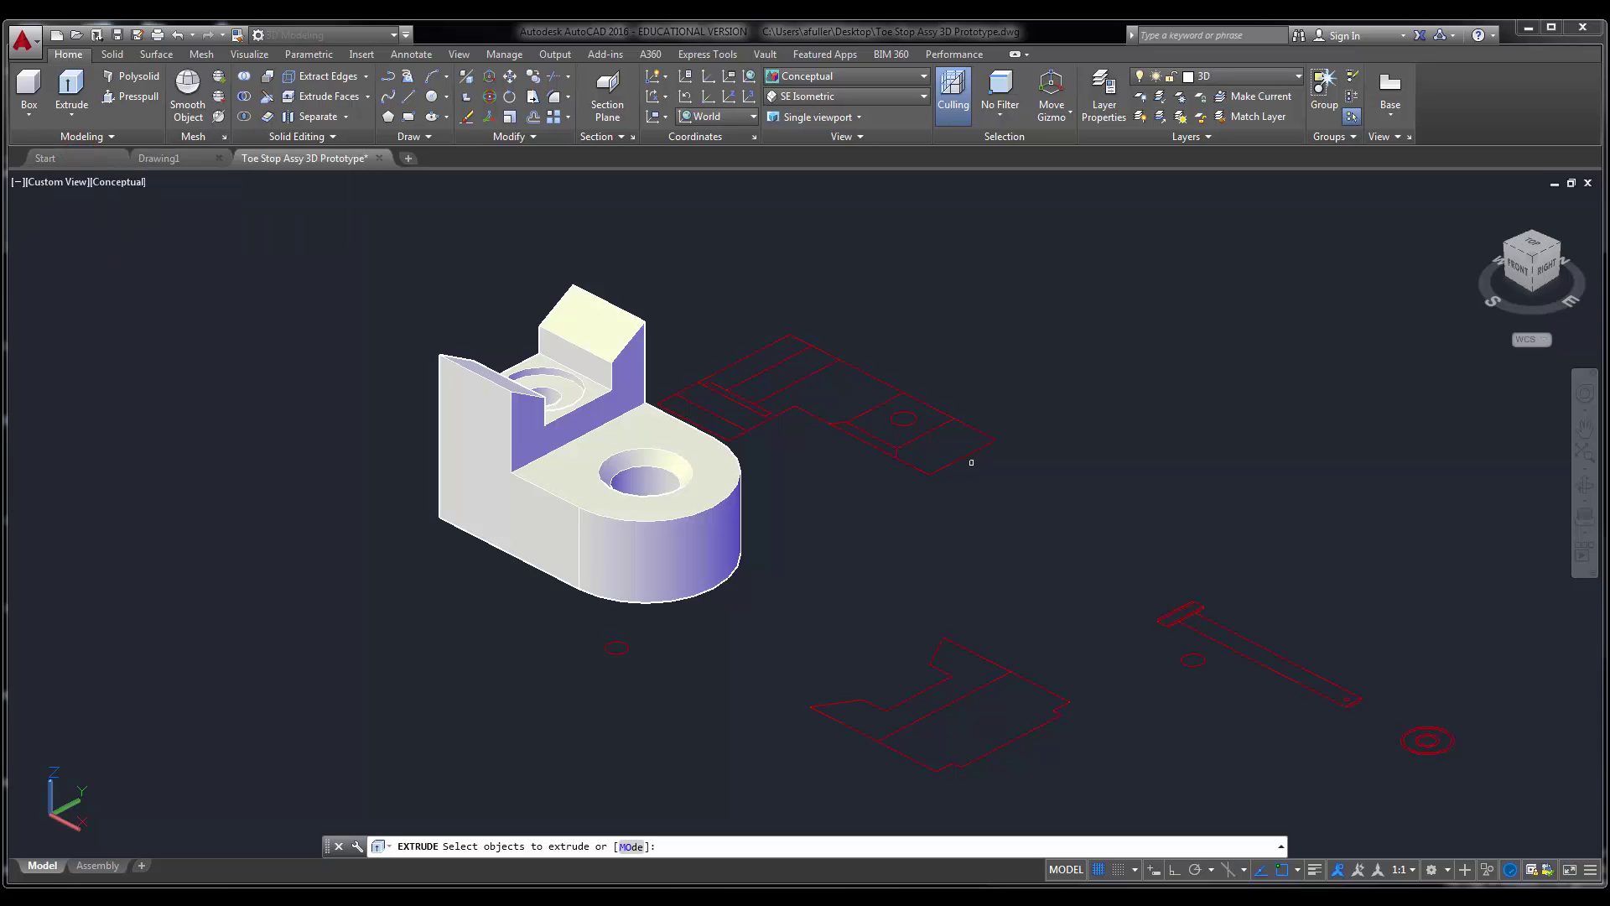
click(917, 420)
right_click(918, 420)
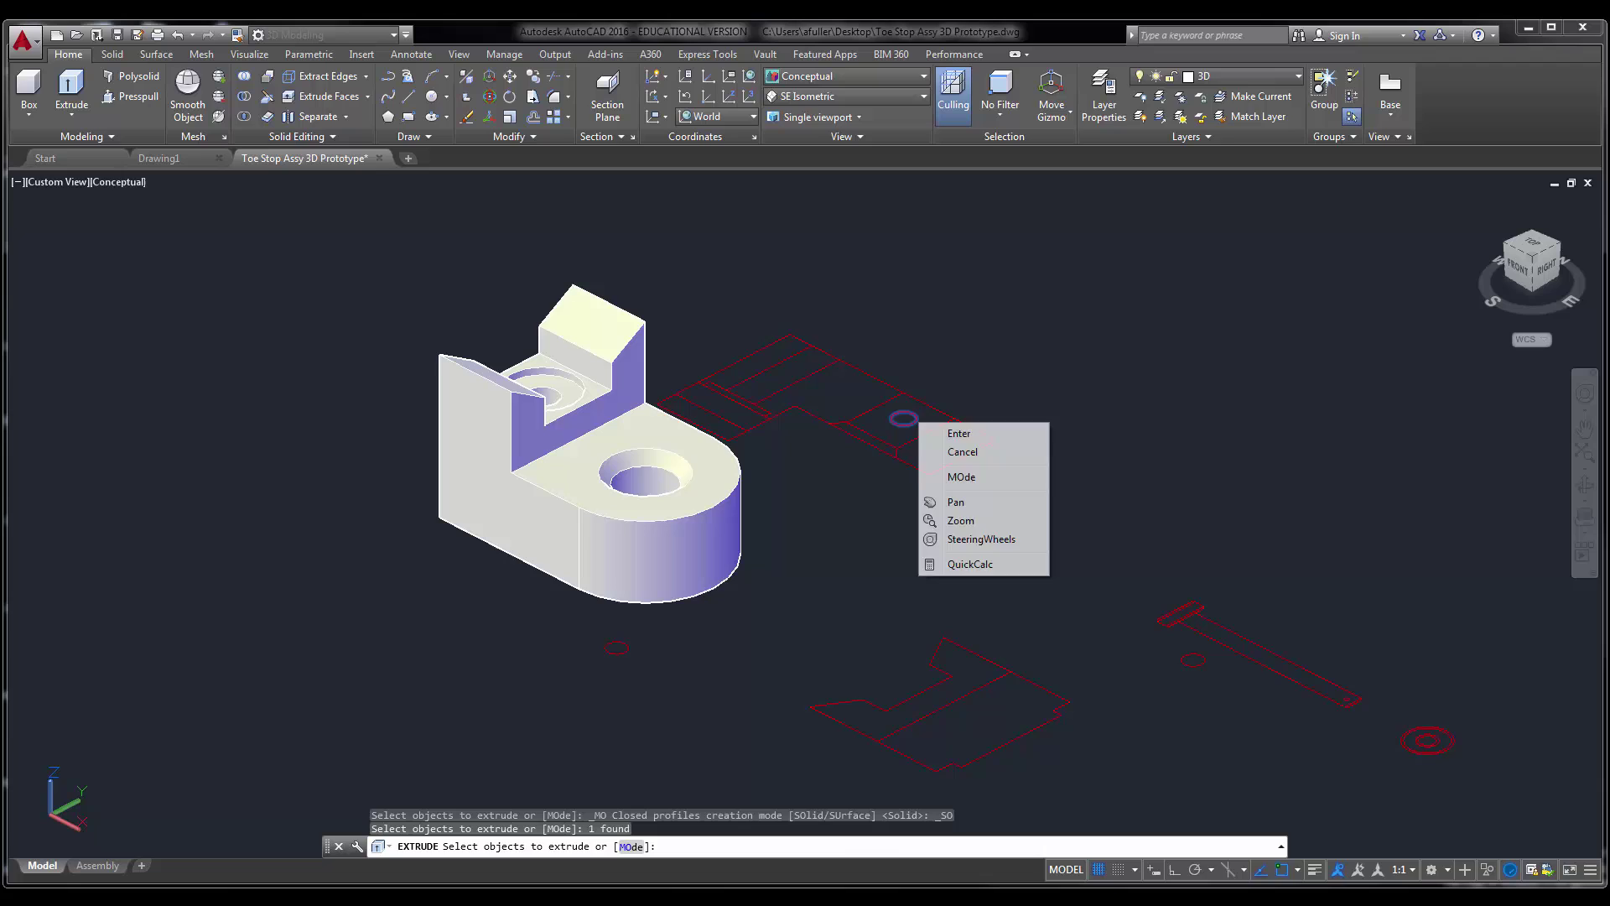
click(944, 433)
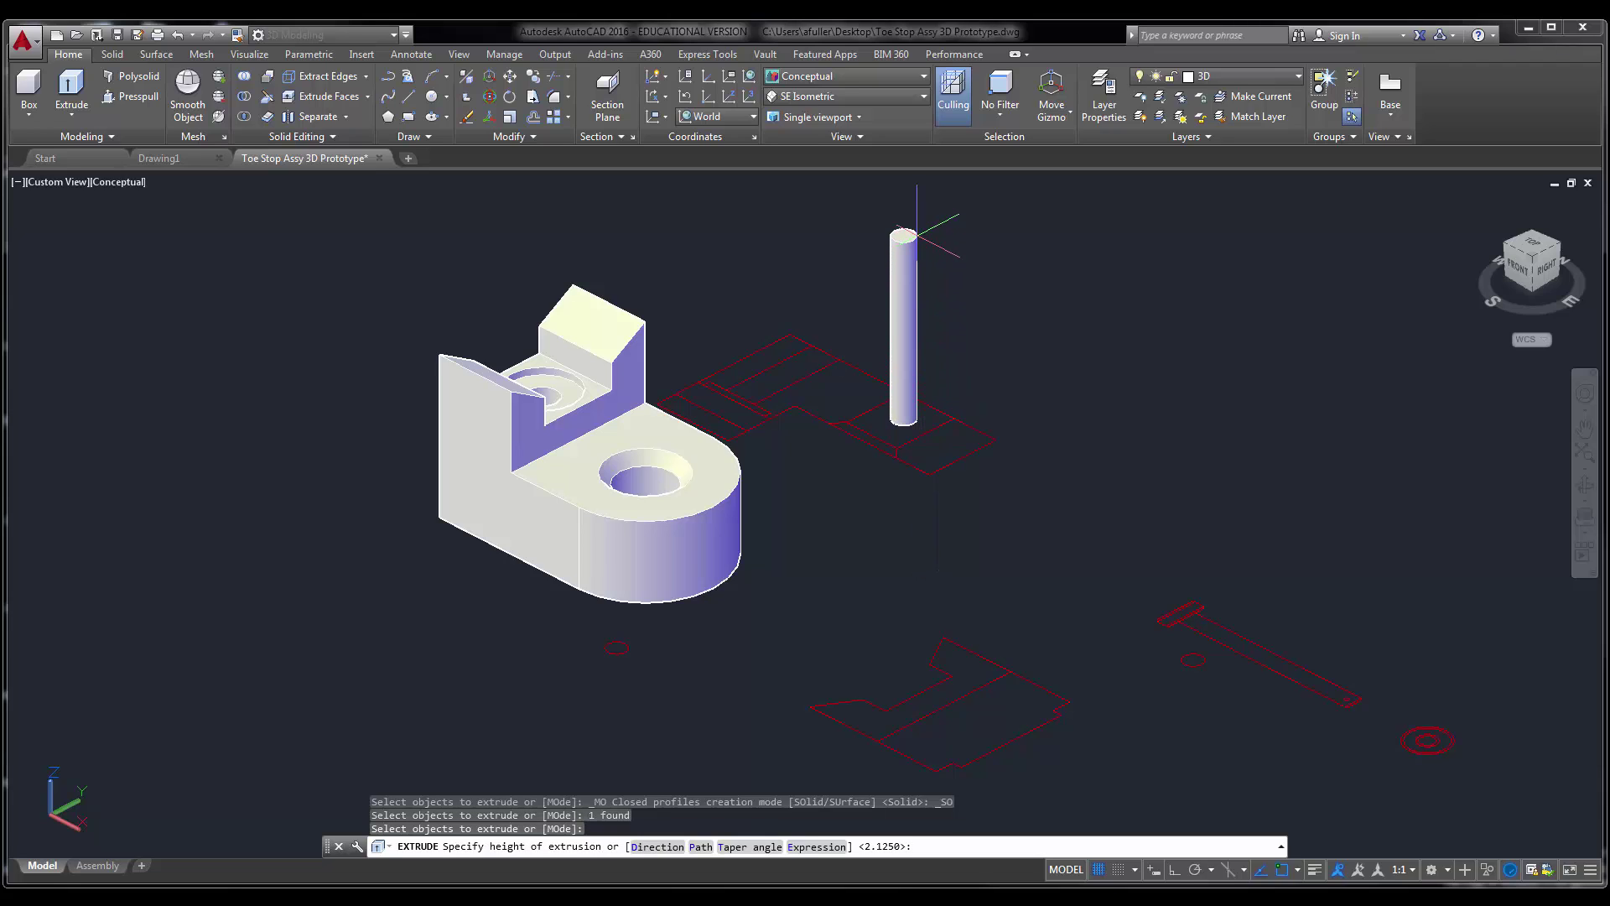
middle_drag(916, 234, 902, 298)
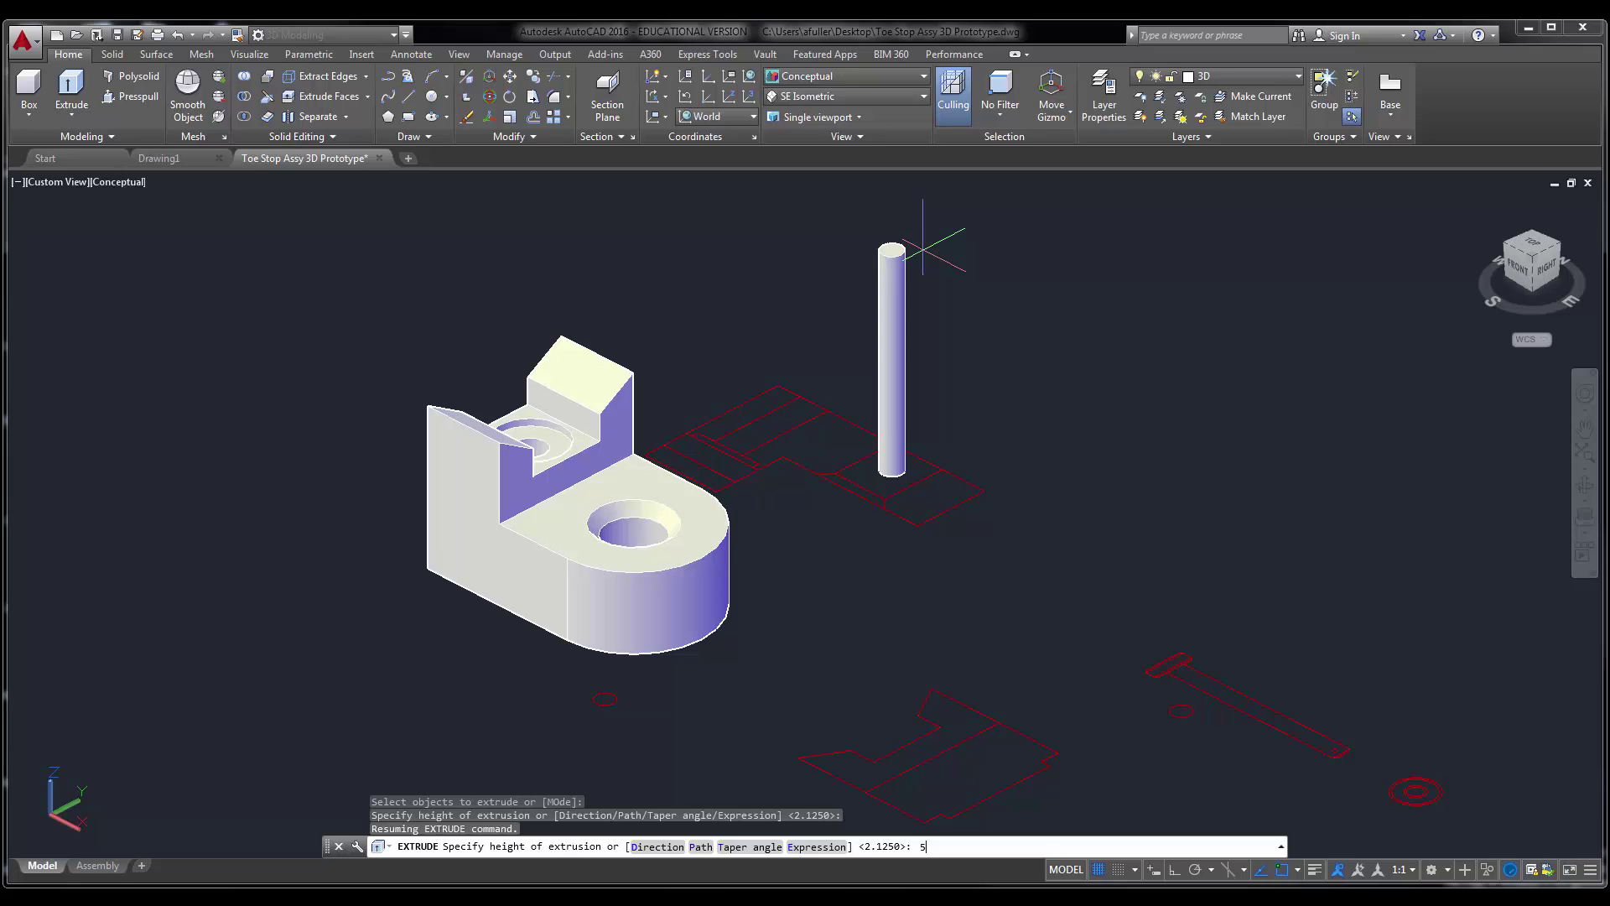
key(Return)
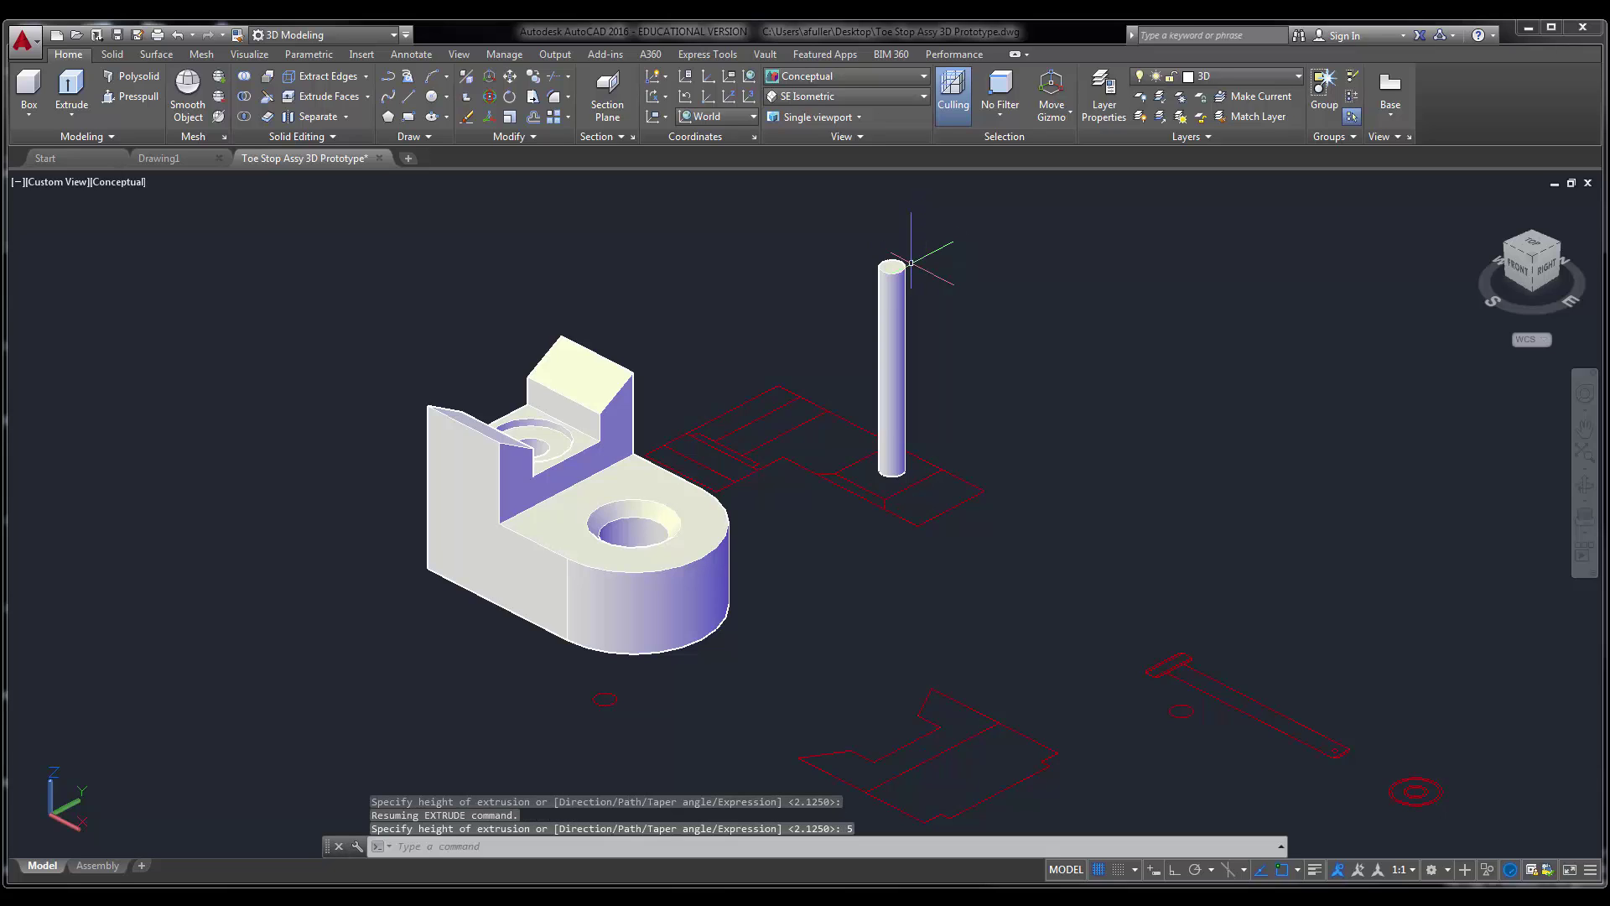
- 3D-rotate the pin, its red sketch lines and small circle -90 degrees about the sketch corner
click(489, 98)
click(893, 376)
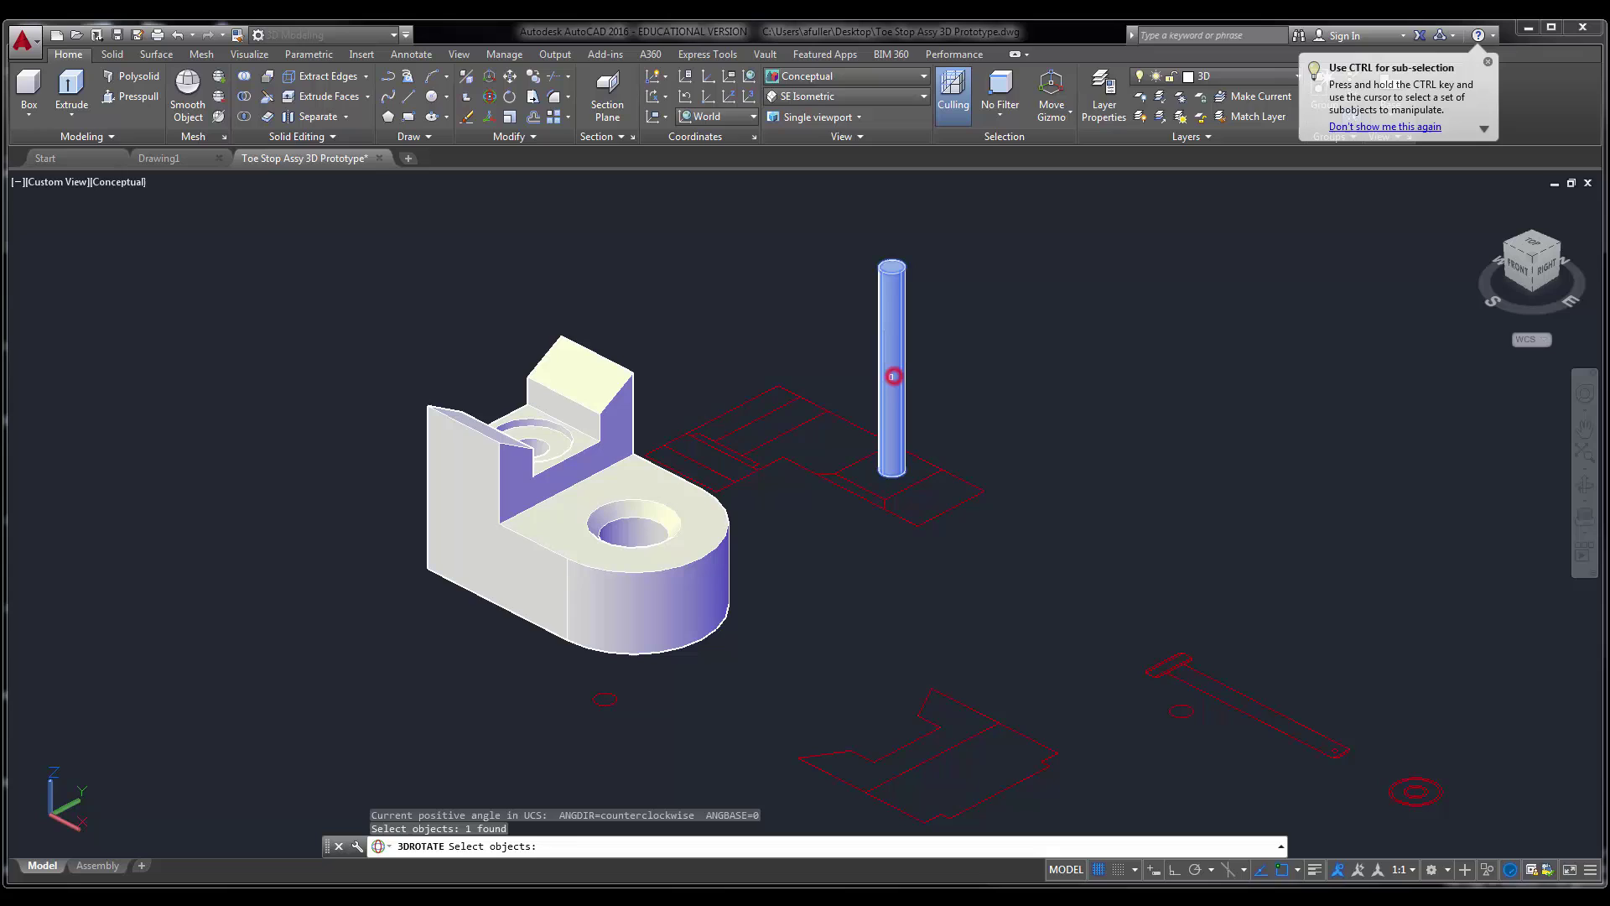
click(958, 574)
click(811, 390)
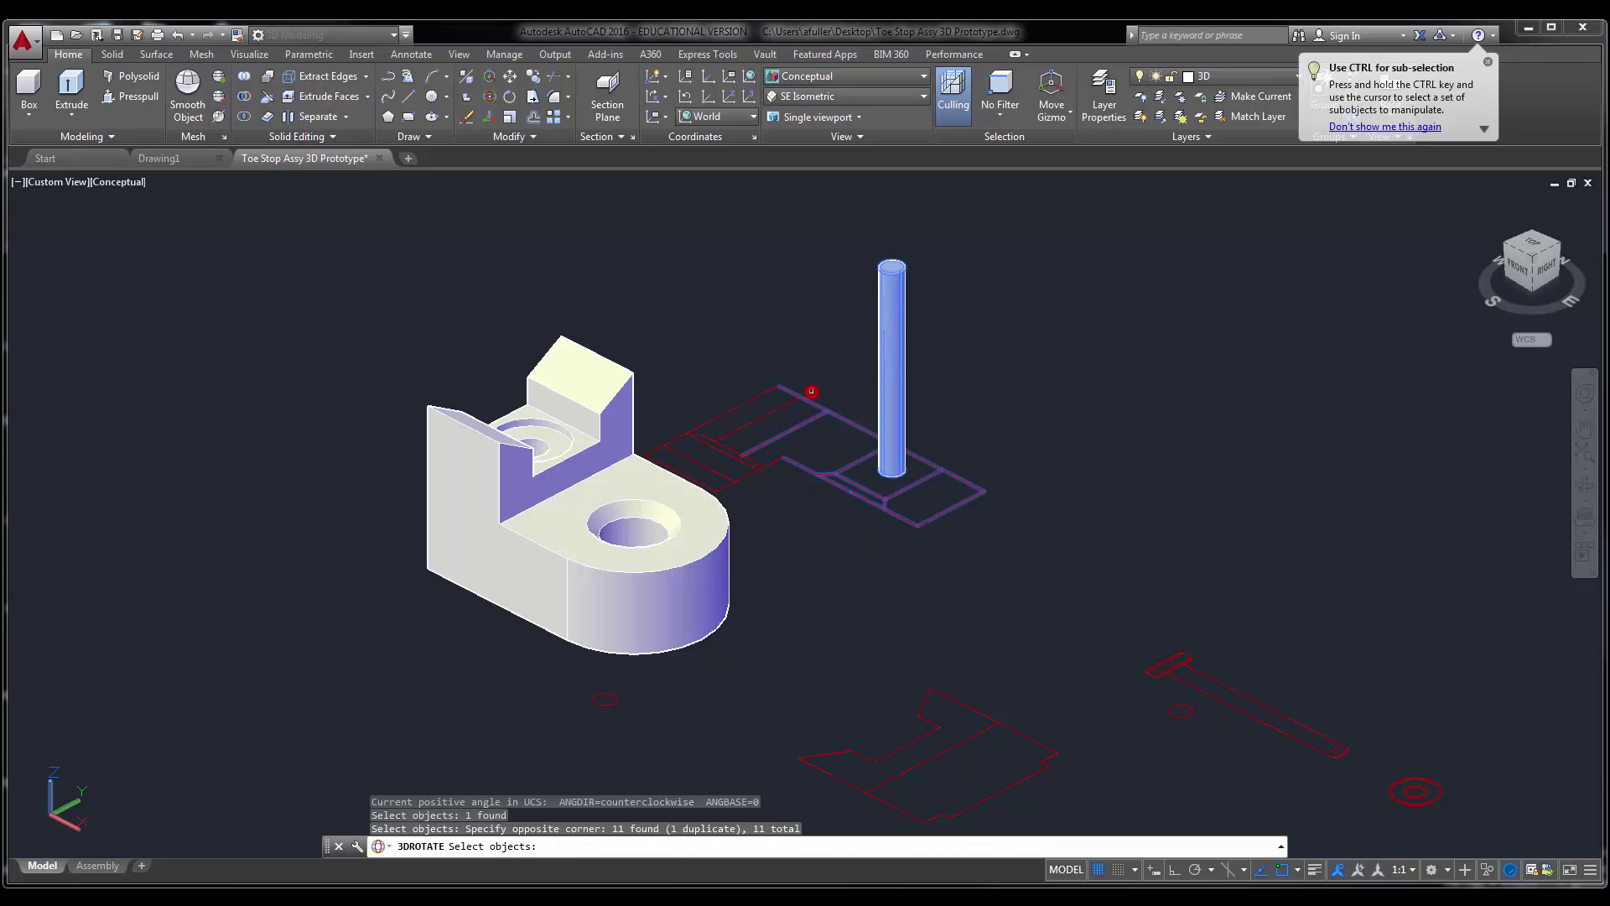
click(790, 488)
click(726, 390)
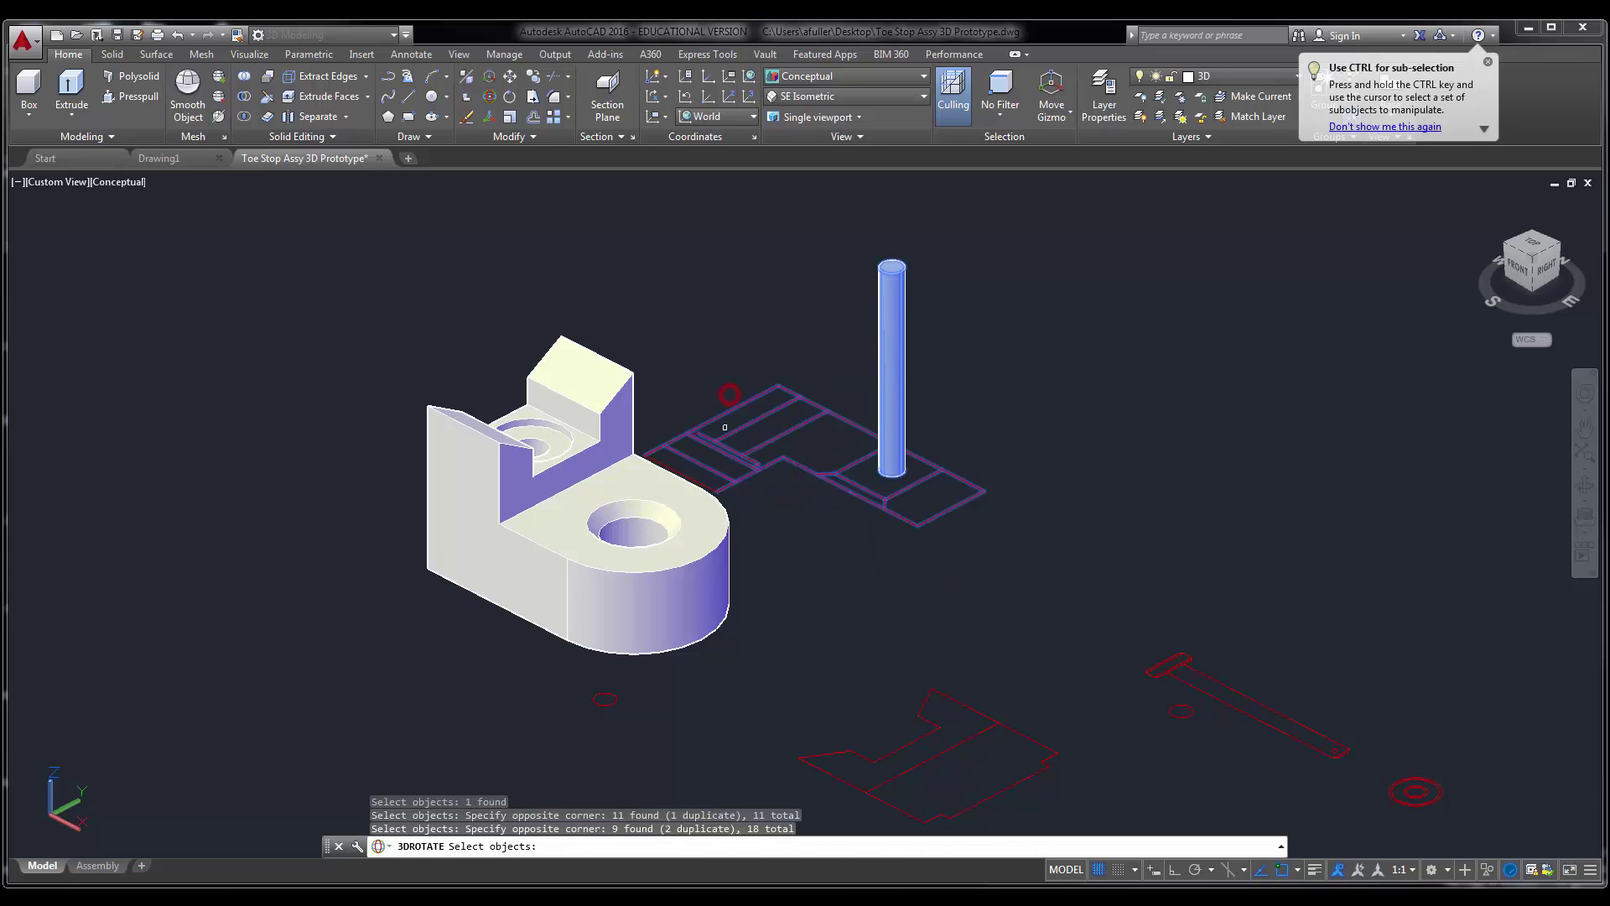
click(699, 485)
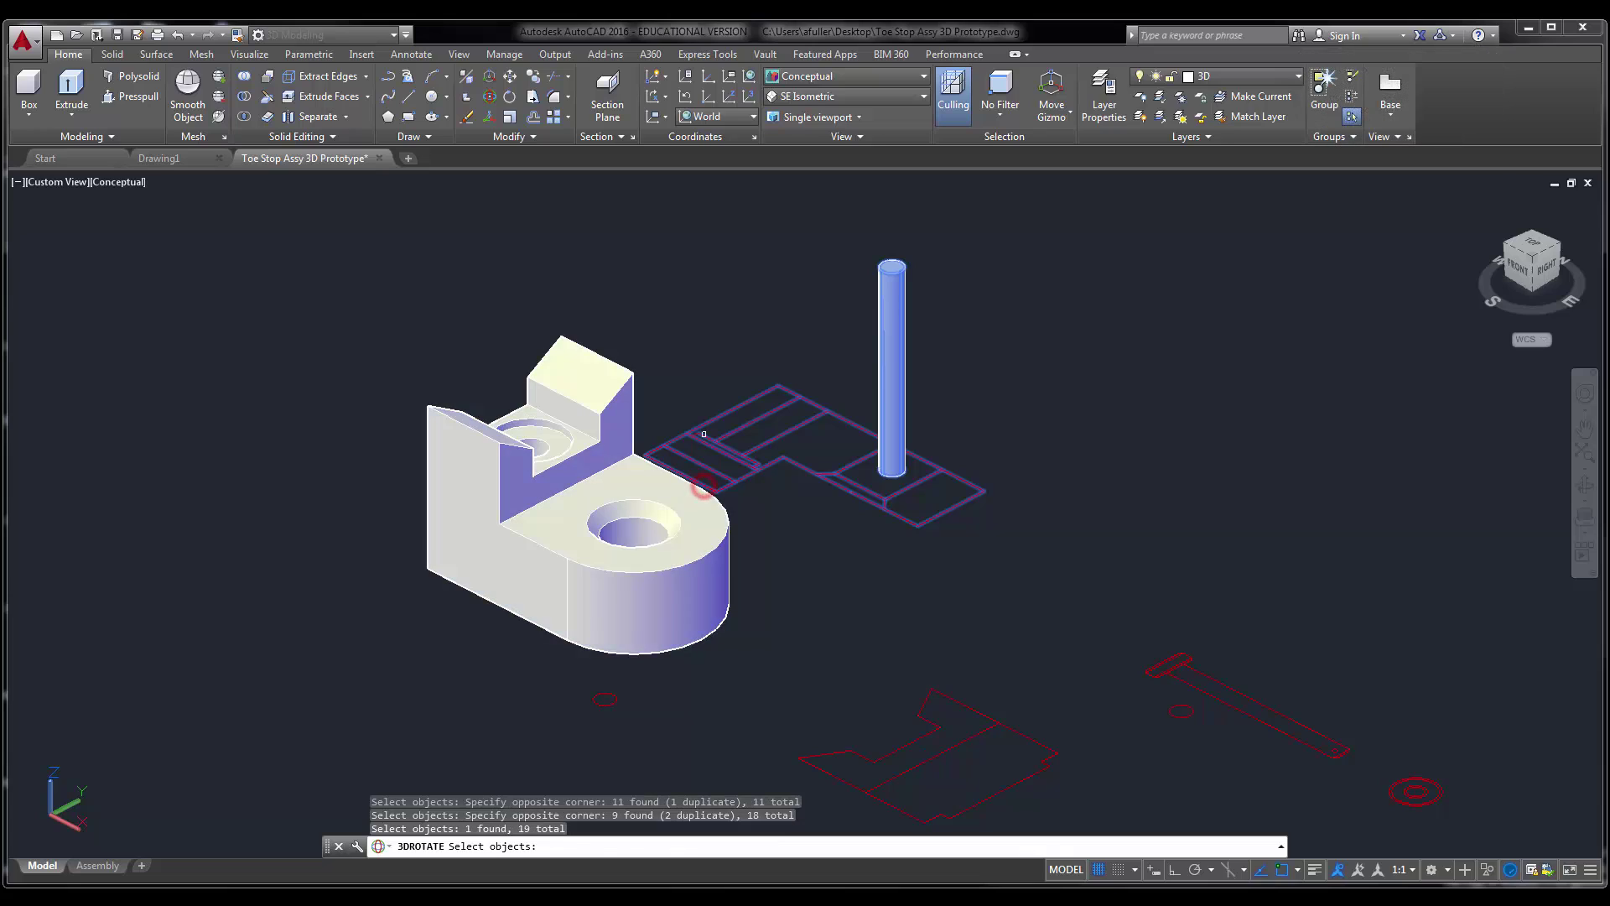
click(703, 410)
click(653, 479)
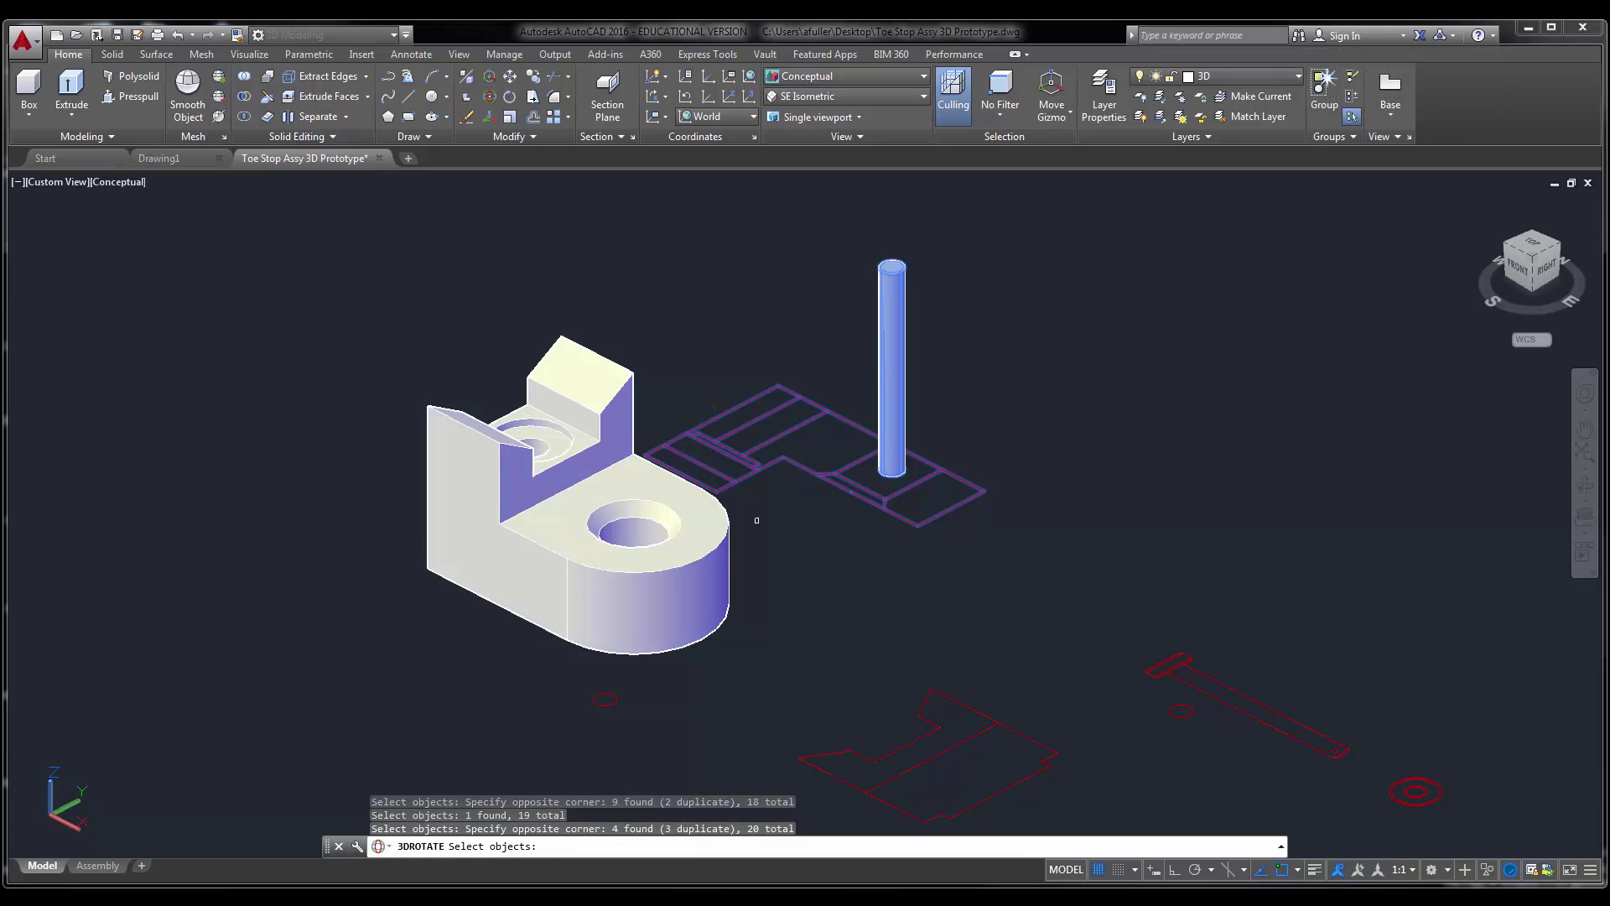
key(Return)
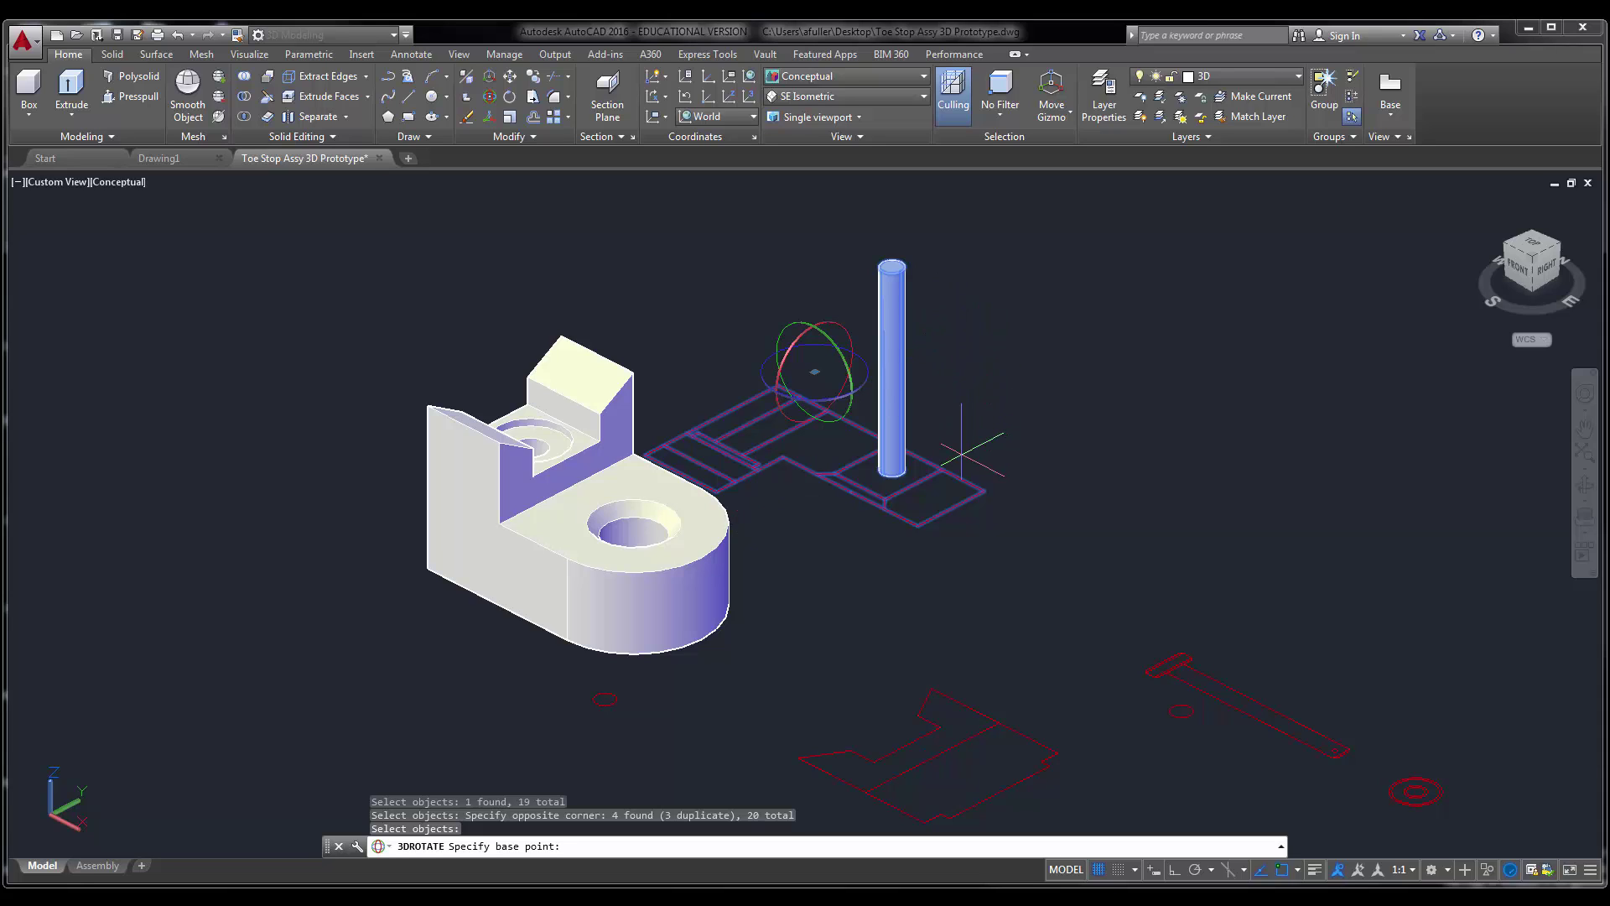
click(984, 491)
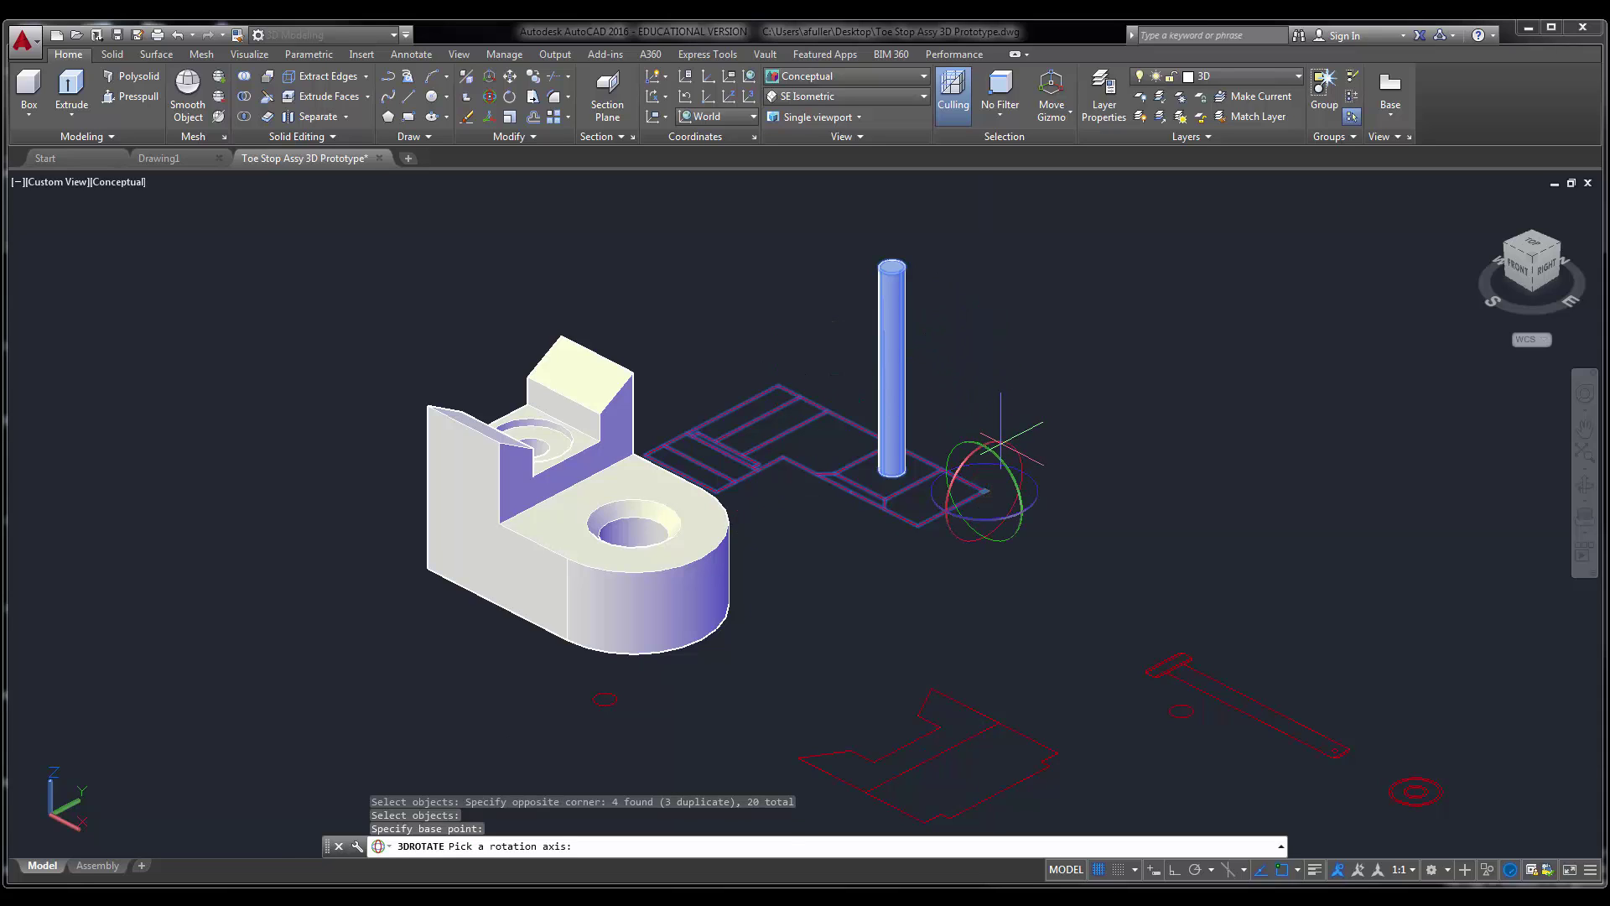
click(1001, 442)
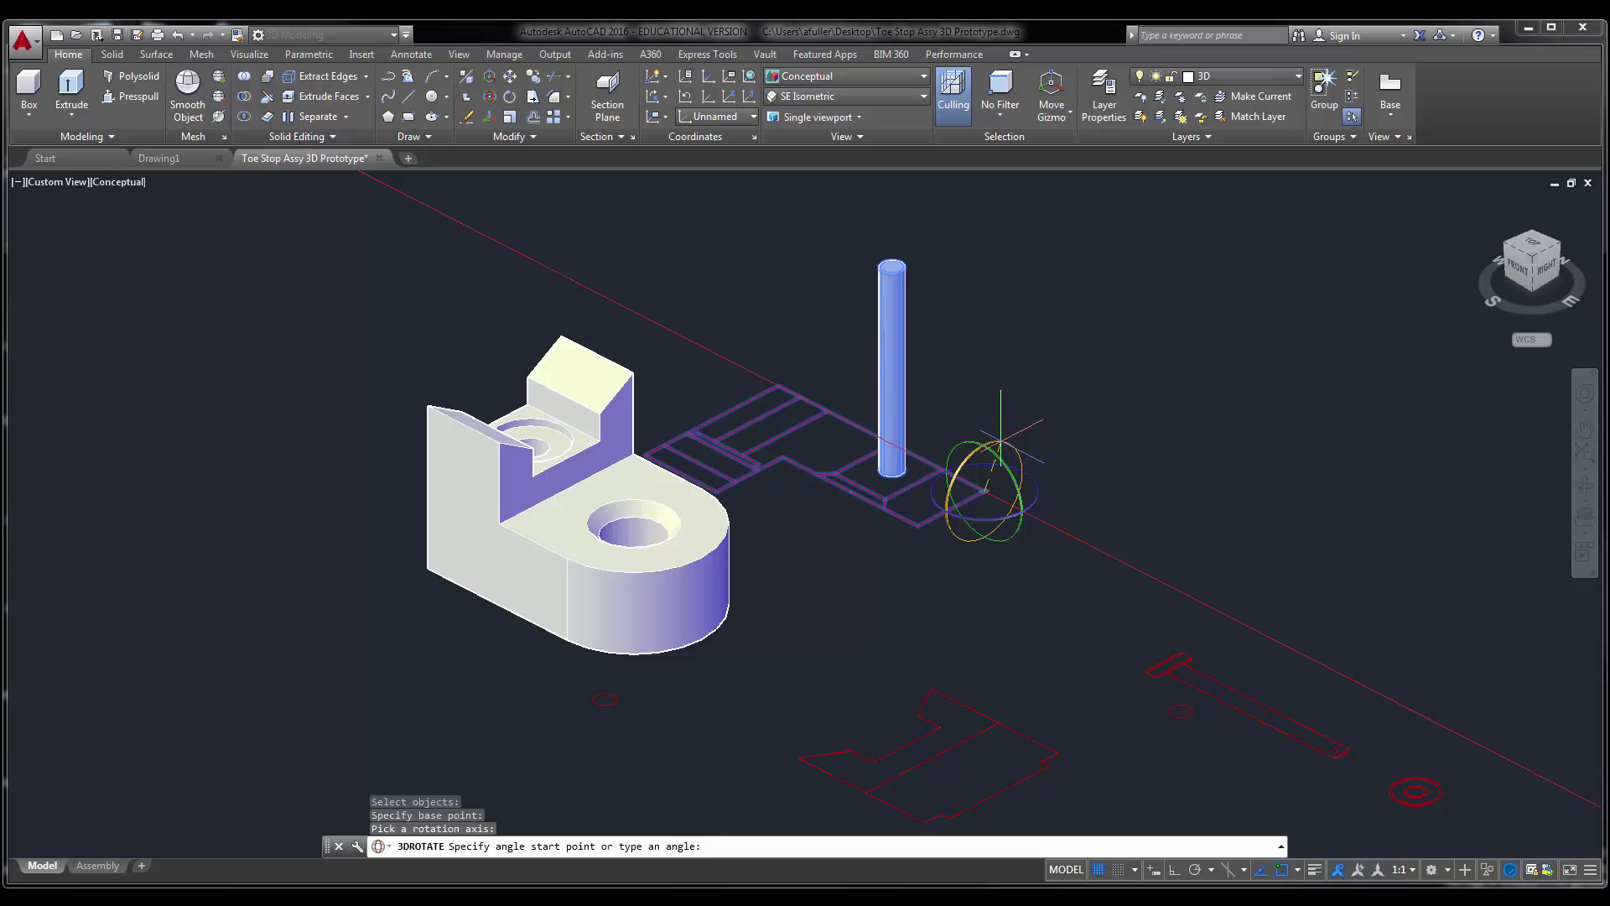
key(Return)
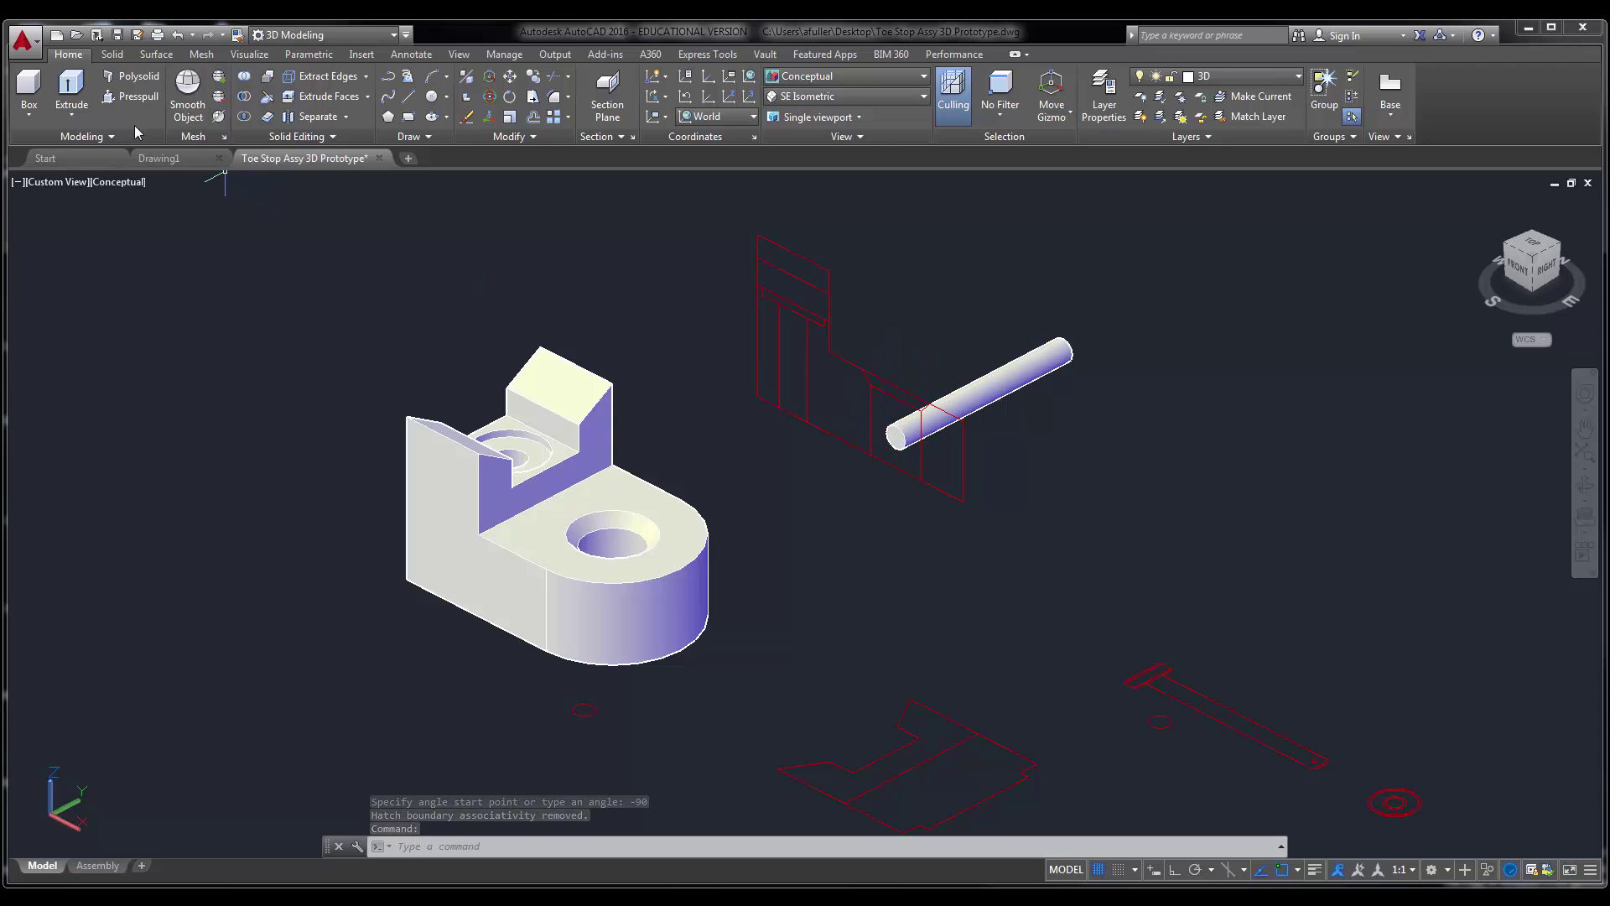
- Move the pin cylinder by its end point into the matching point inside the block
text(m)
key(Return)
click(1090, 376)
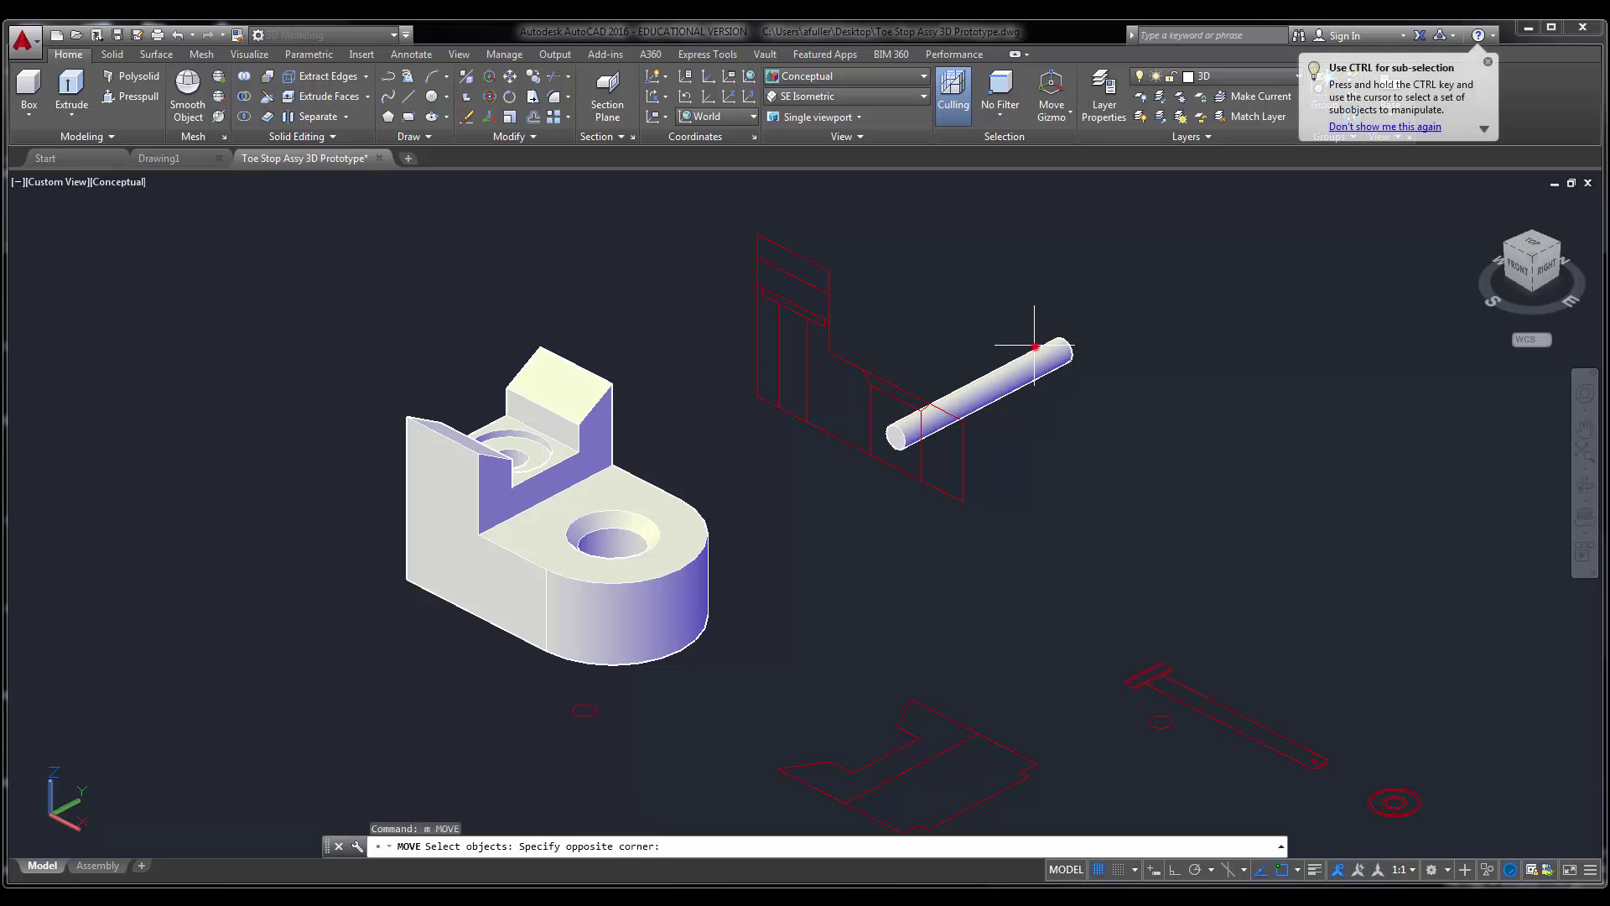
click(1034, 346)
key(Return)
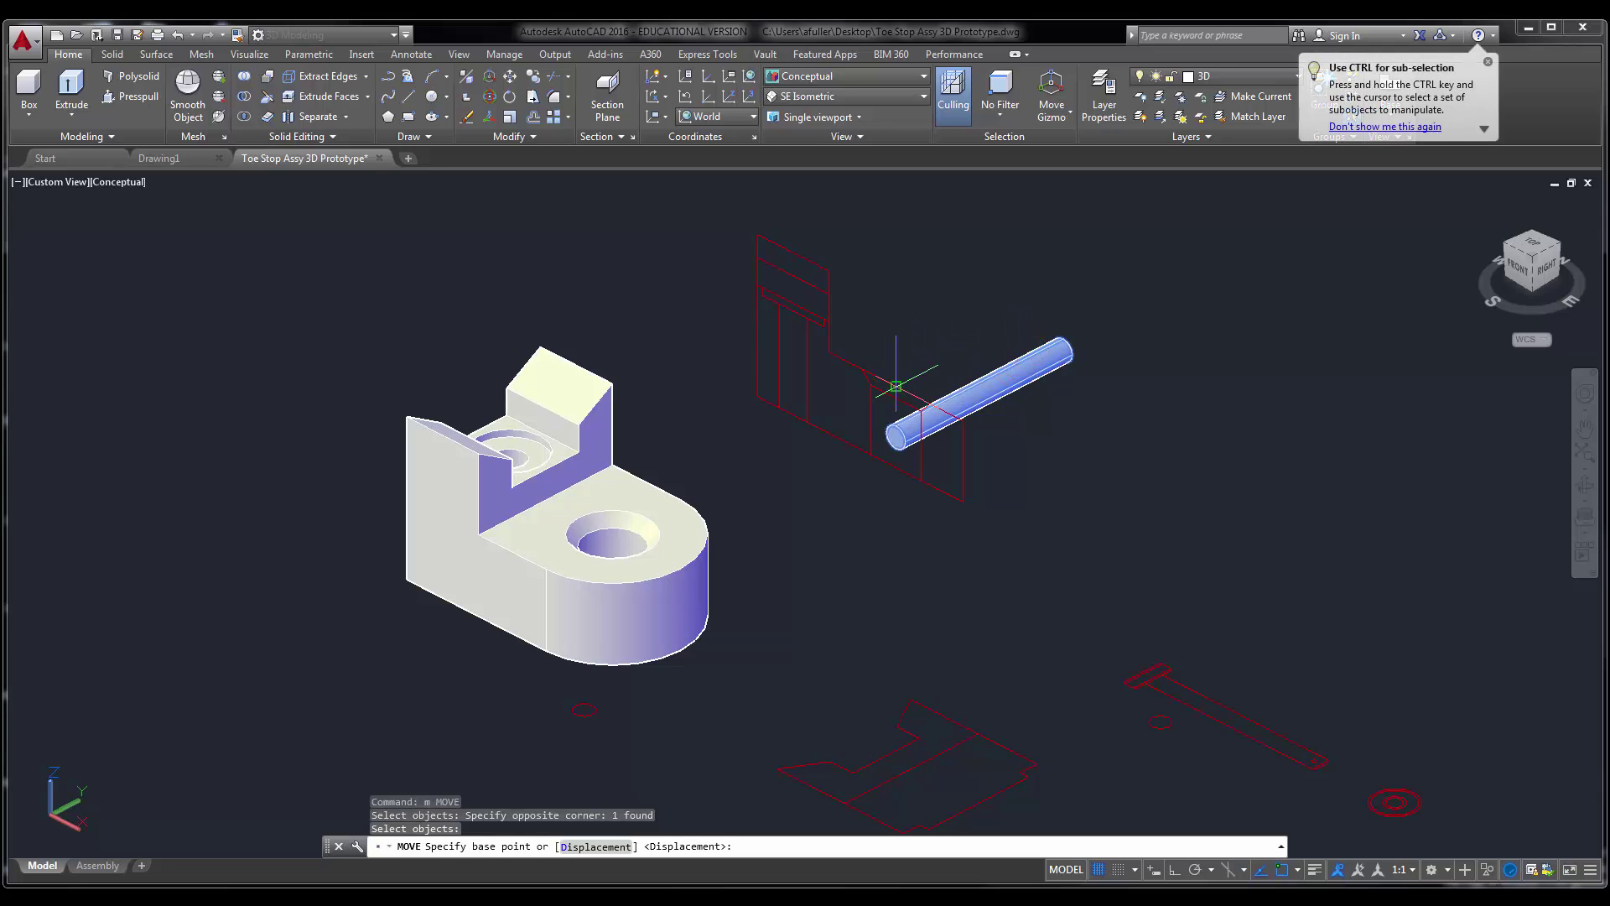
click(896, 386)
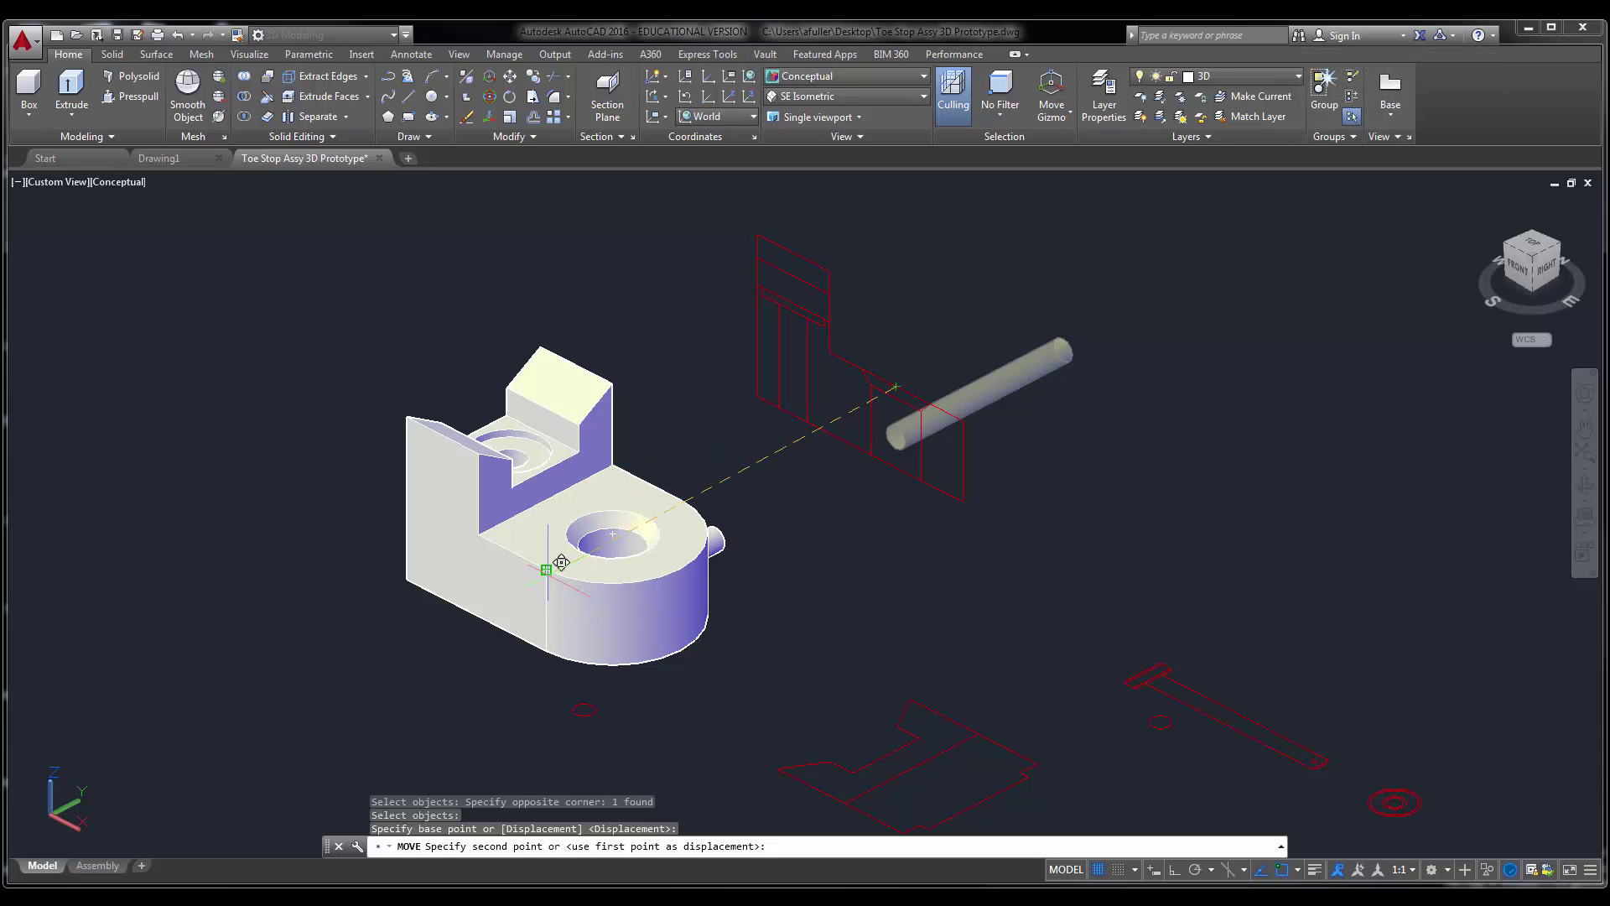
click(547, 569)
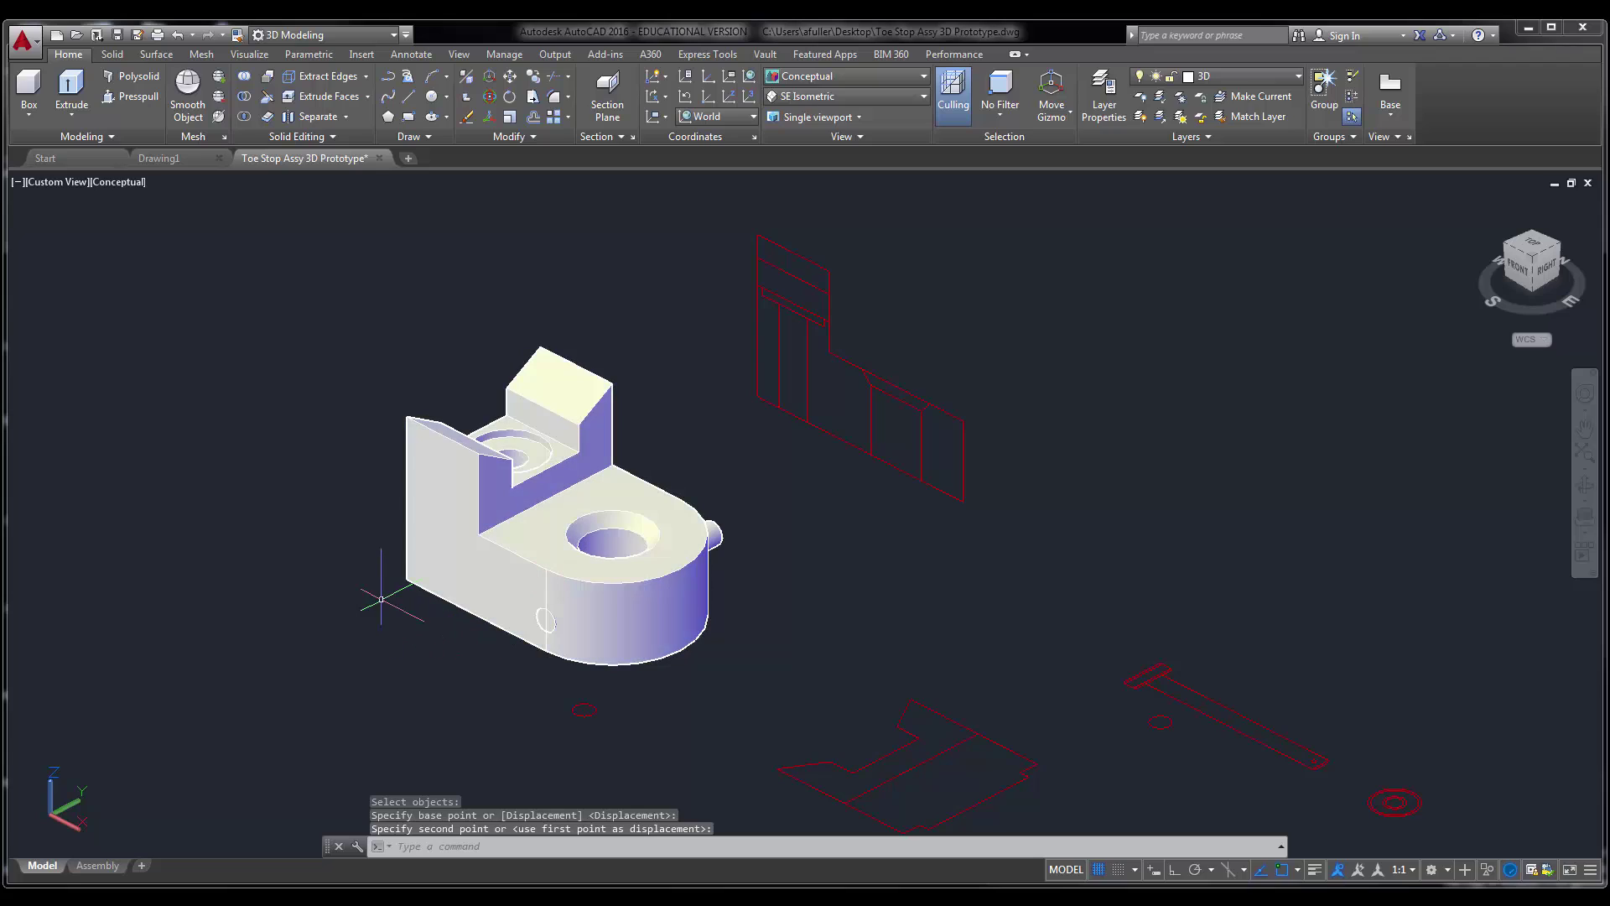
- Subtract the pin from the block, leaving a cross hole in its rounded side
click(245, 98)
click(478, 509)
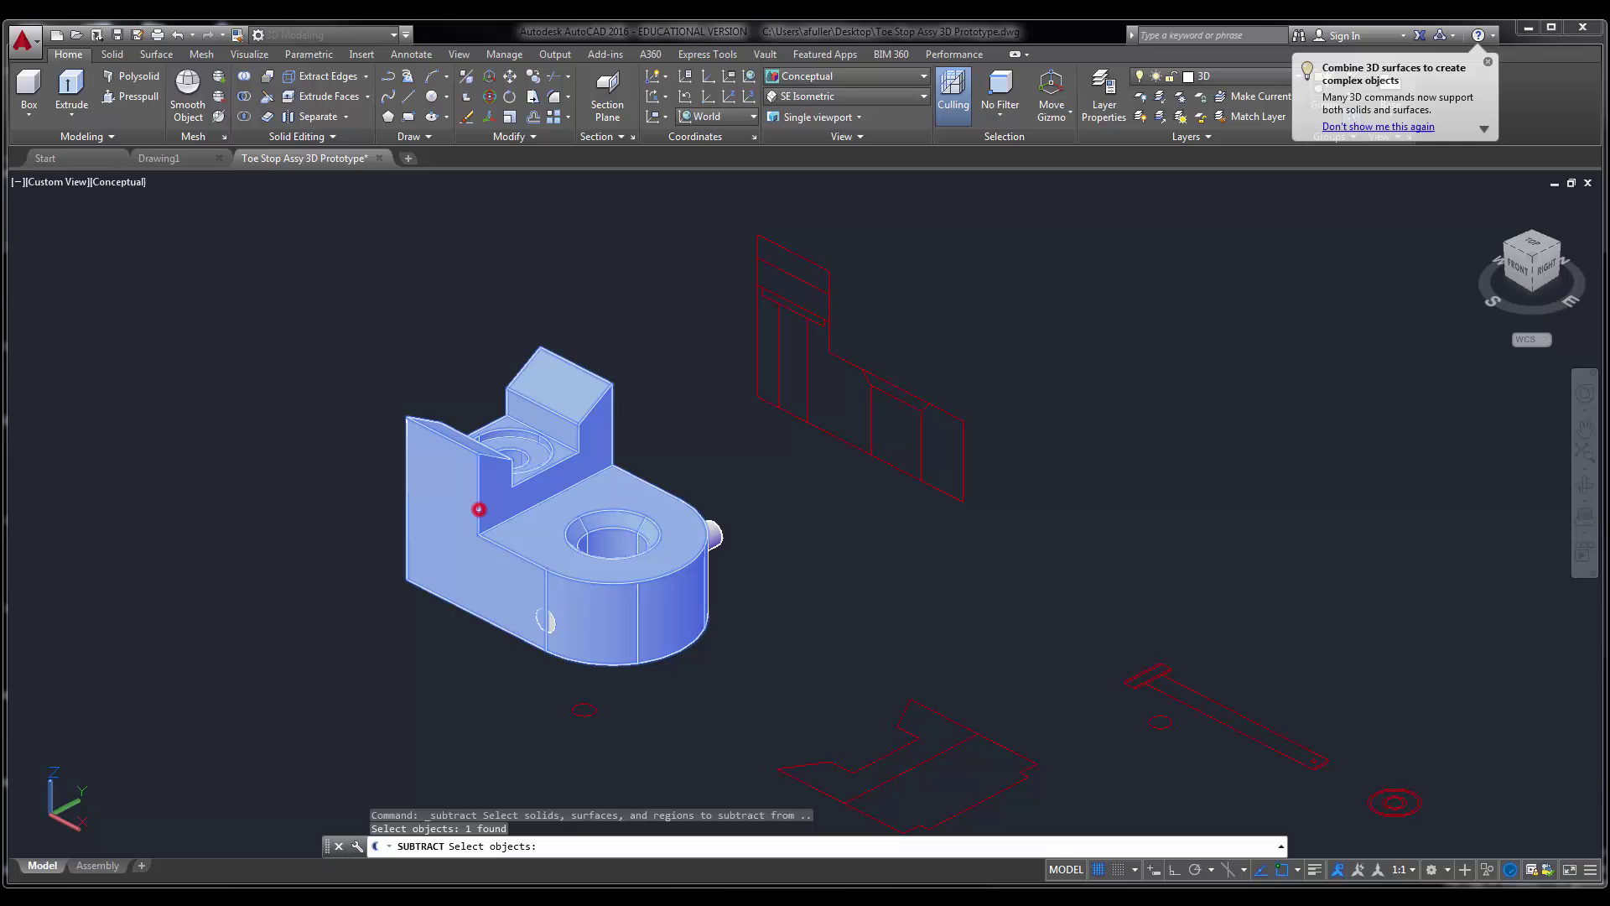
key(Return)
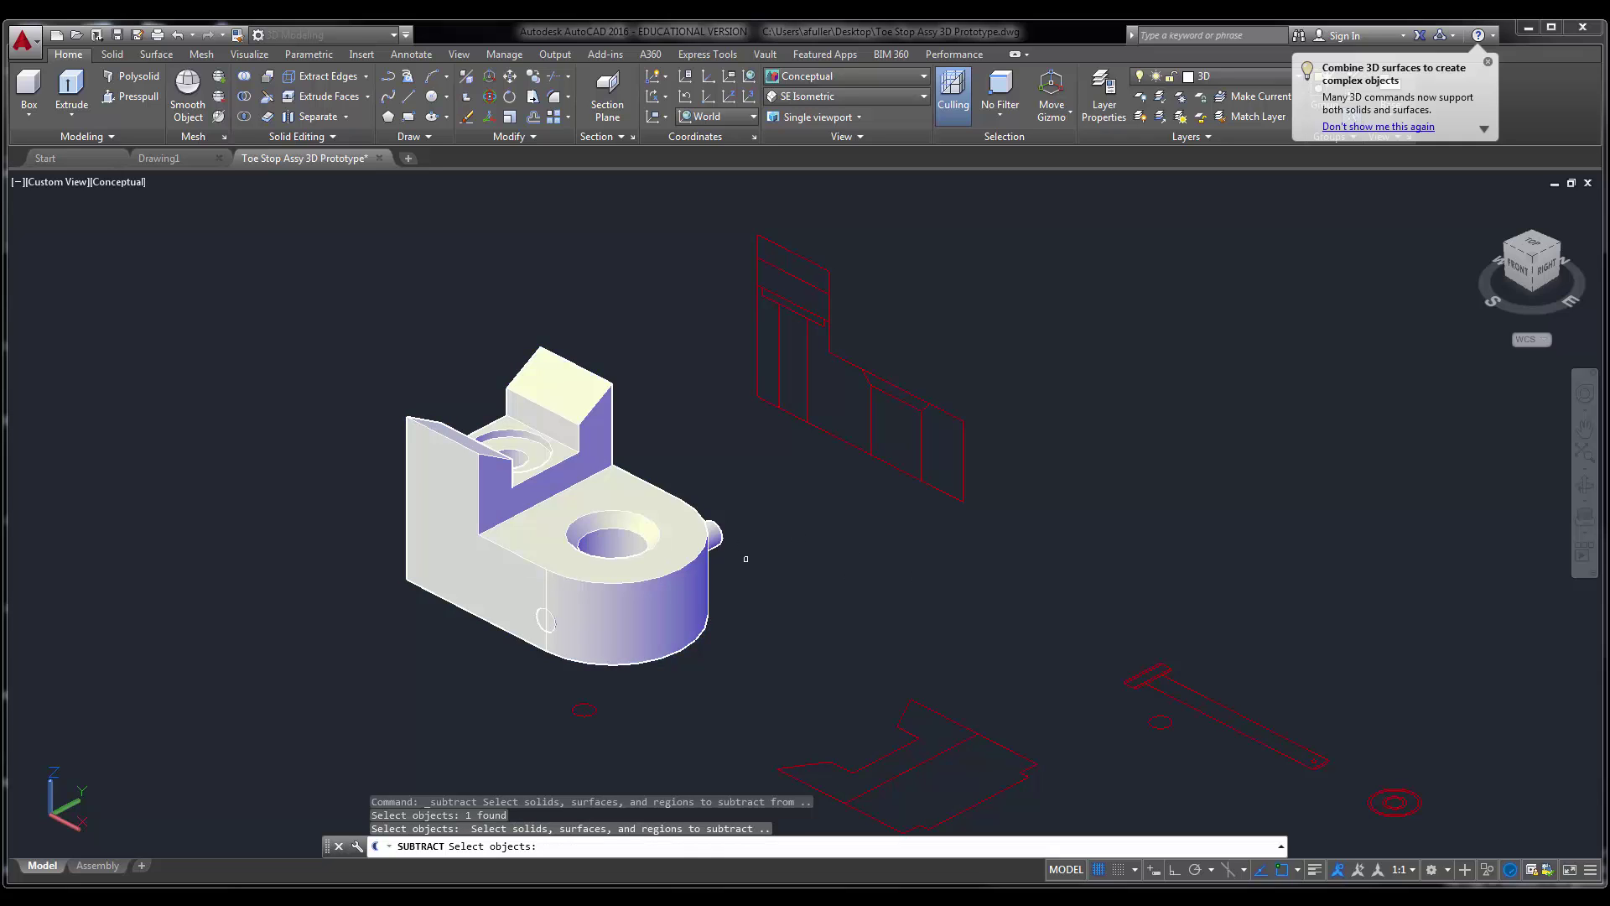
shift+middle_drag(743, 582, 721, 594)
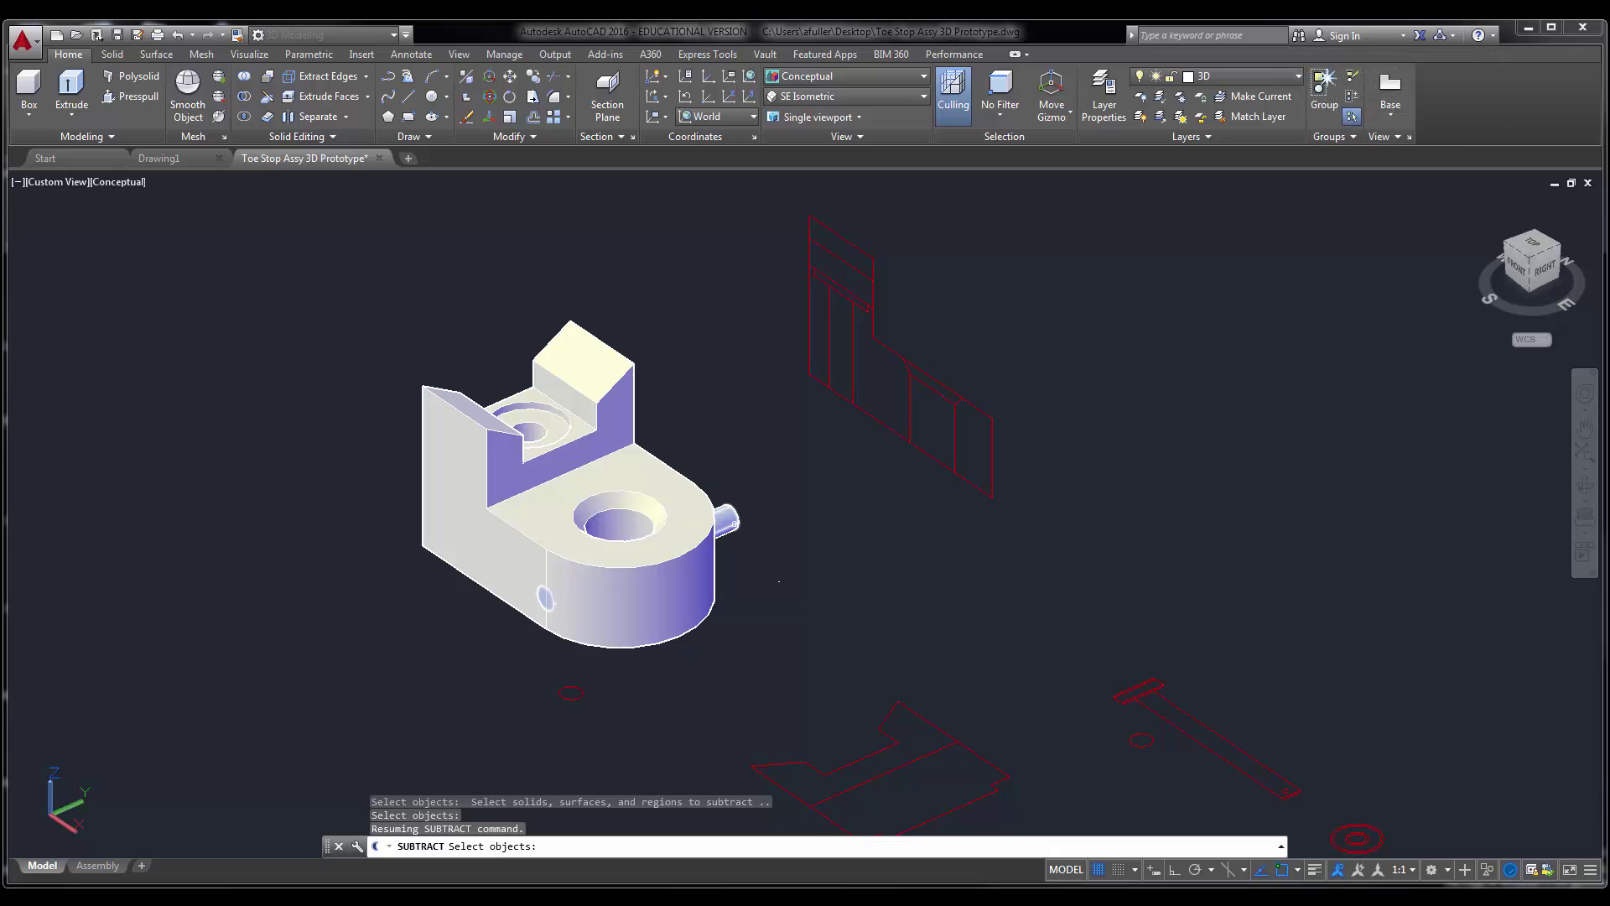
click(733, 525)
key(Return)
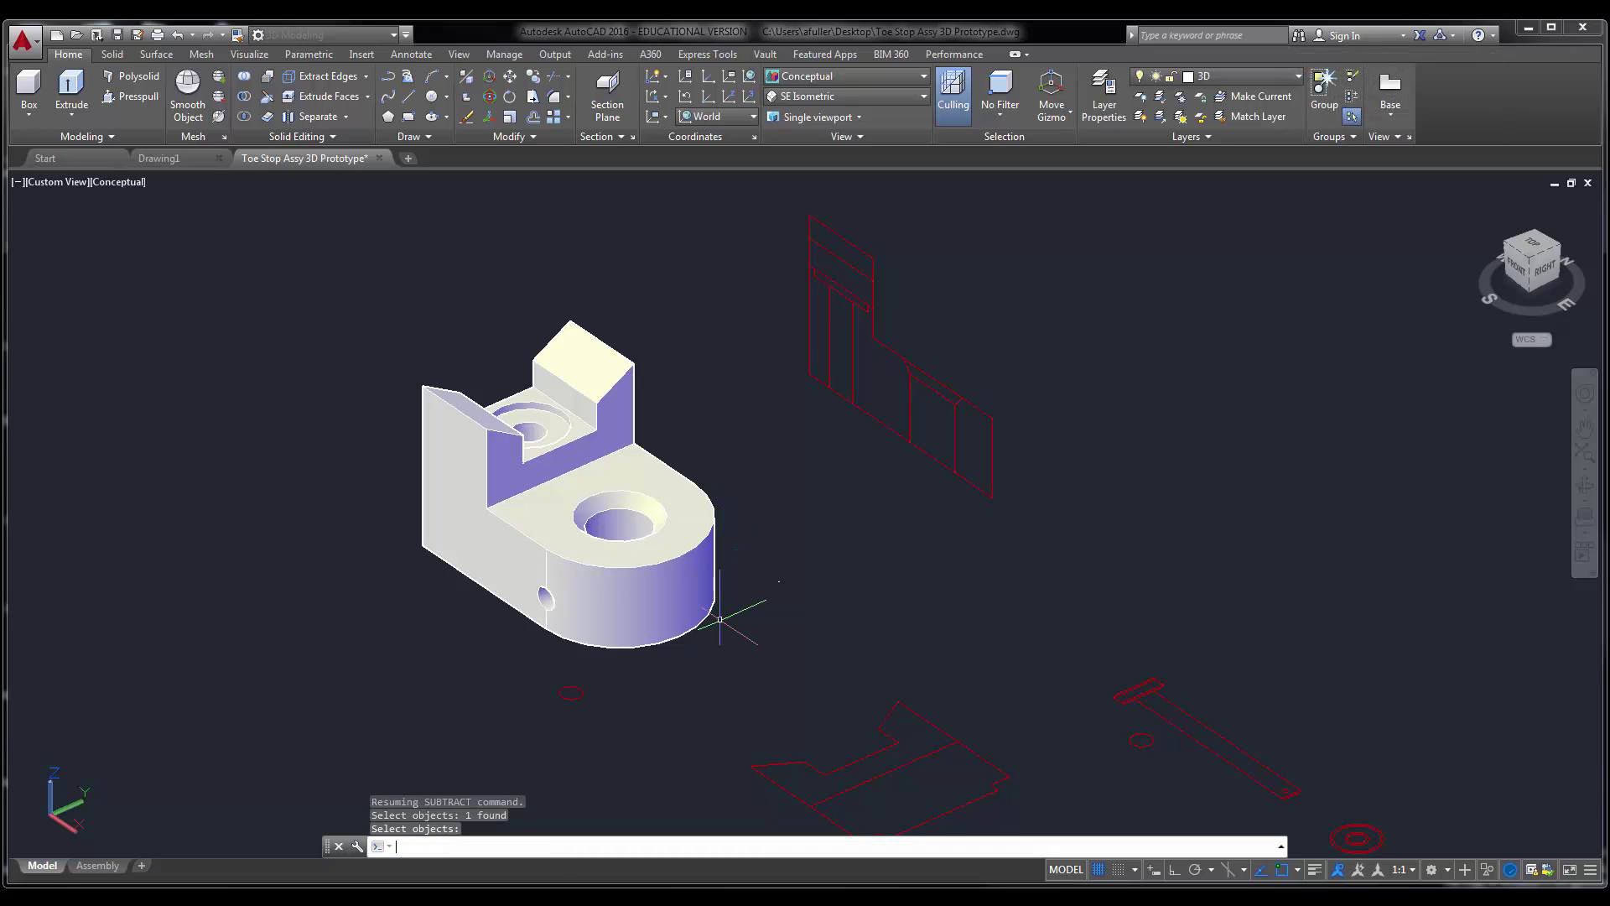
shift+middle_drag(718, 618, 641, 684)
shift+middle_drag(642, 643, 710, 630)
scroll(710, 629, down, 3)
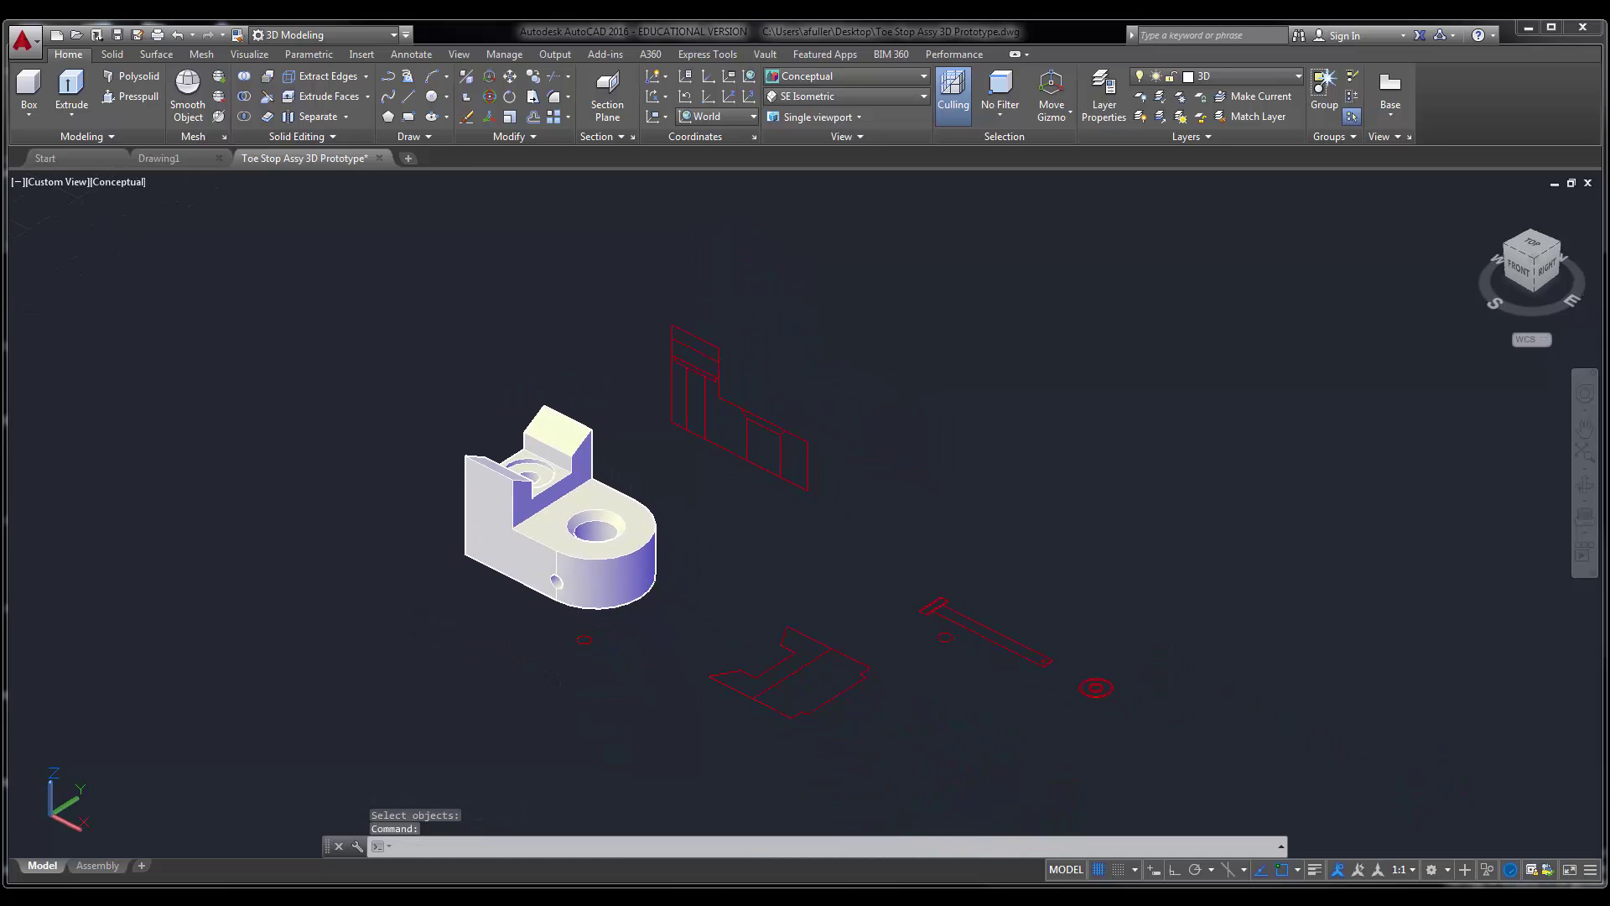
- Delete the flat red sketch, upright red wireframe and small red circle around the block
click(880, 776)
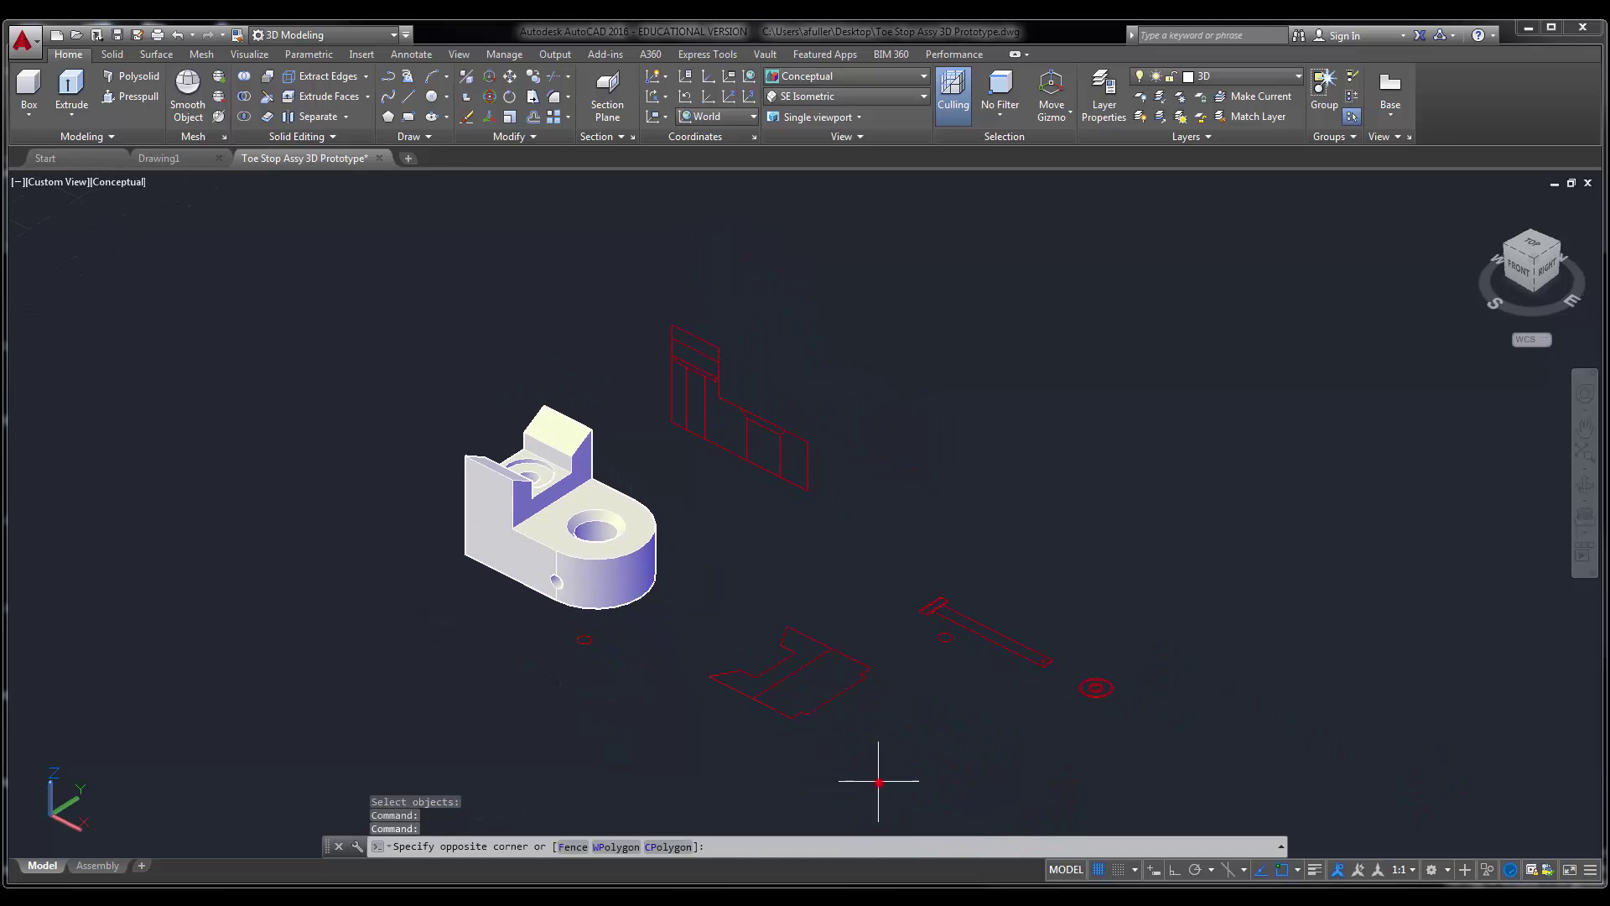
click(683, 551)
click(853, 518)
click(703, 342)
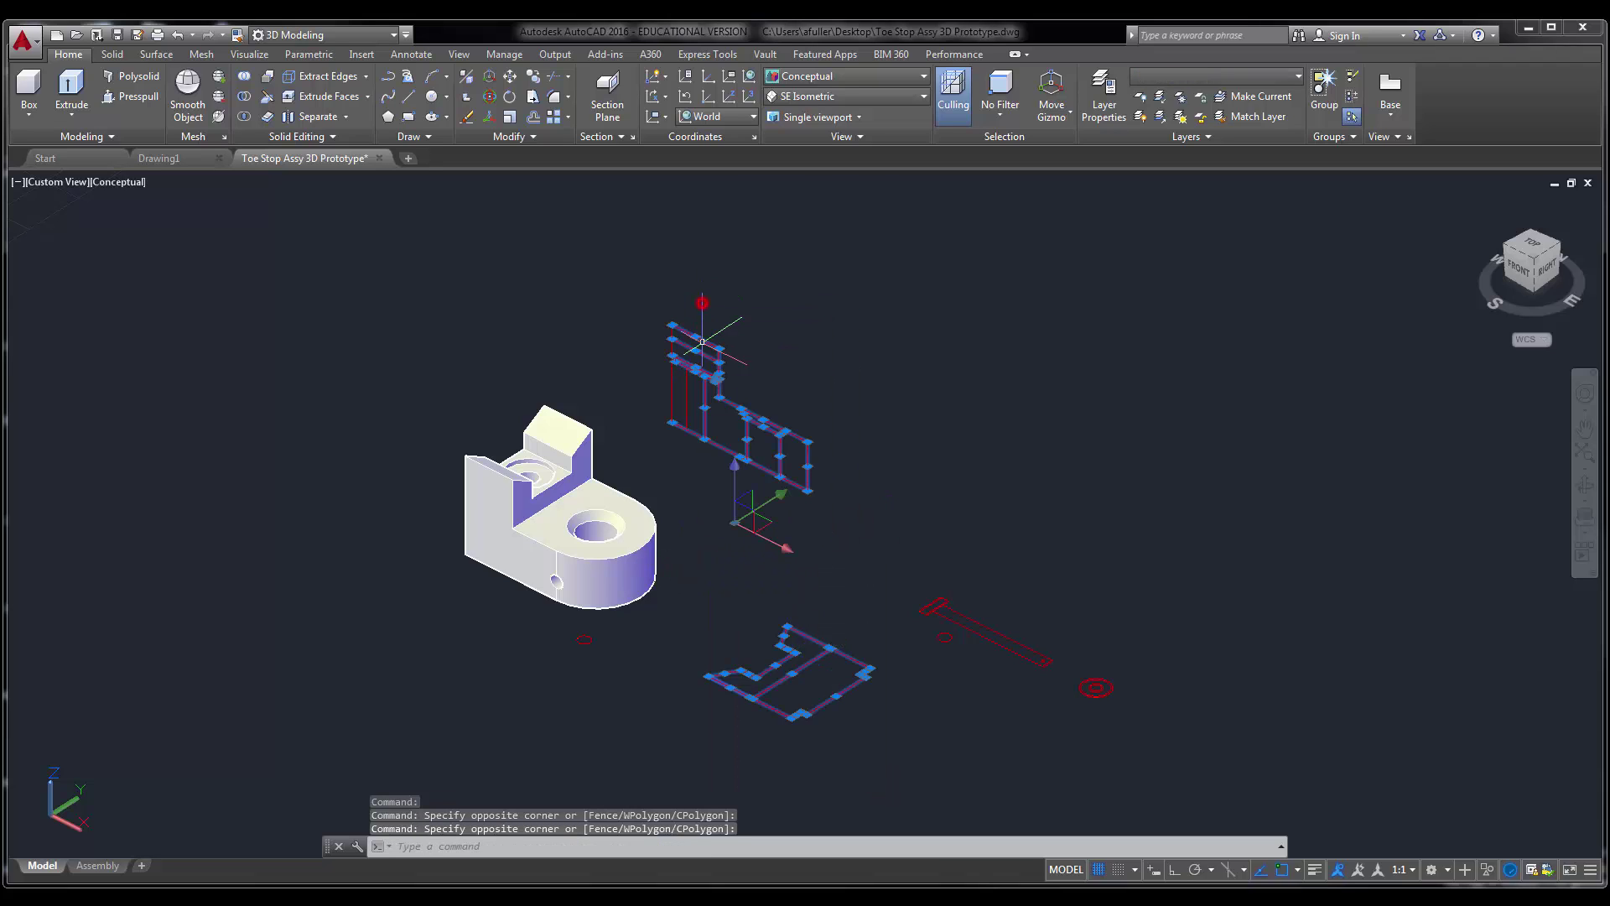
click(696, 453)
click(659, 299)
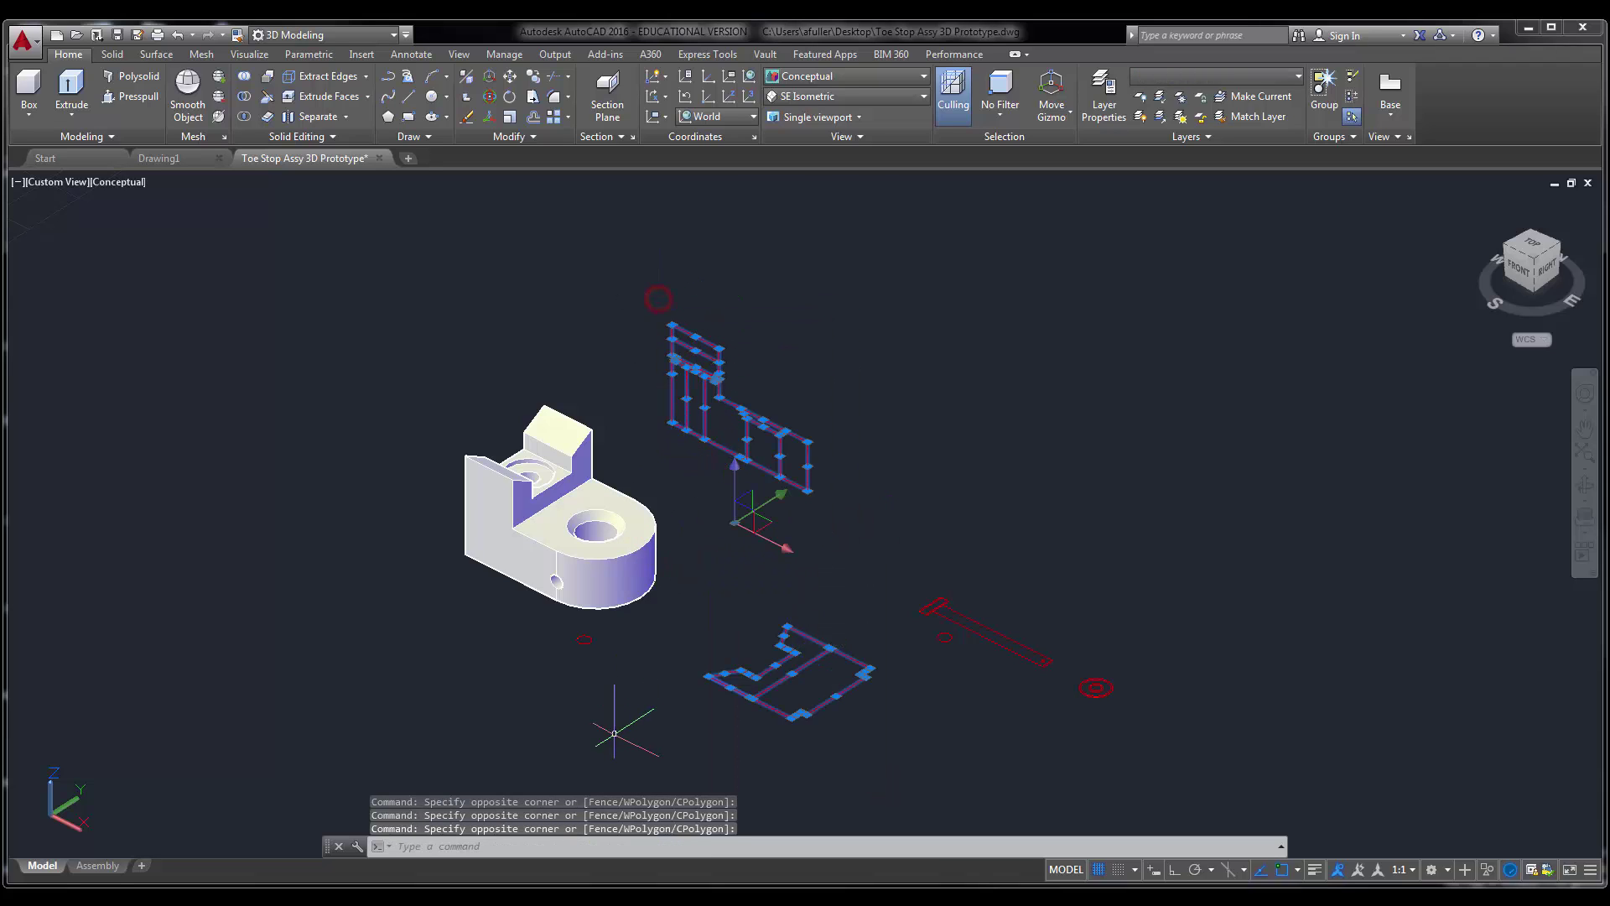
click(612, 707)
click(568, 630)
key(Delete)
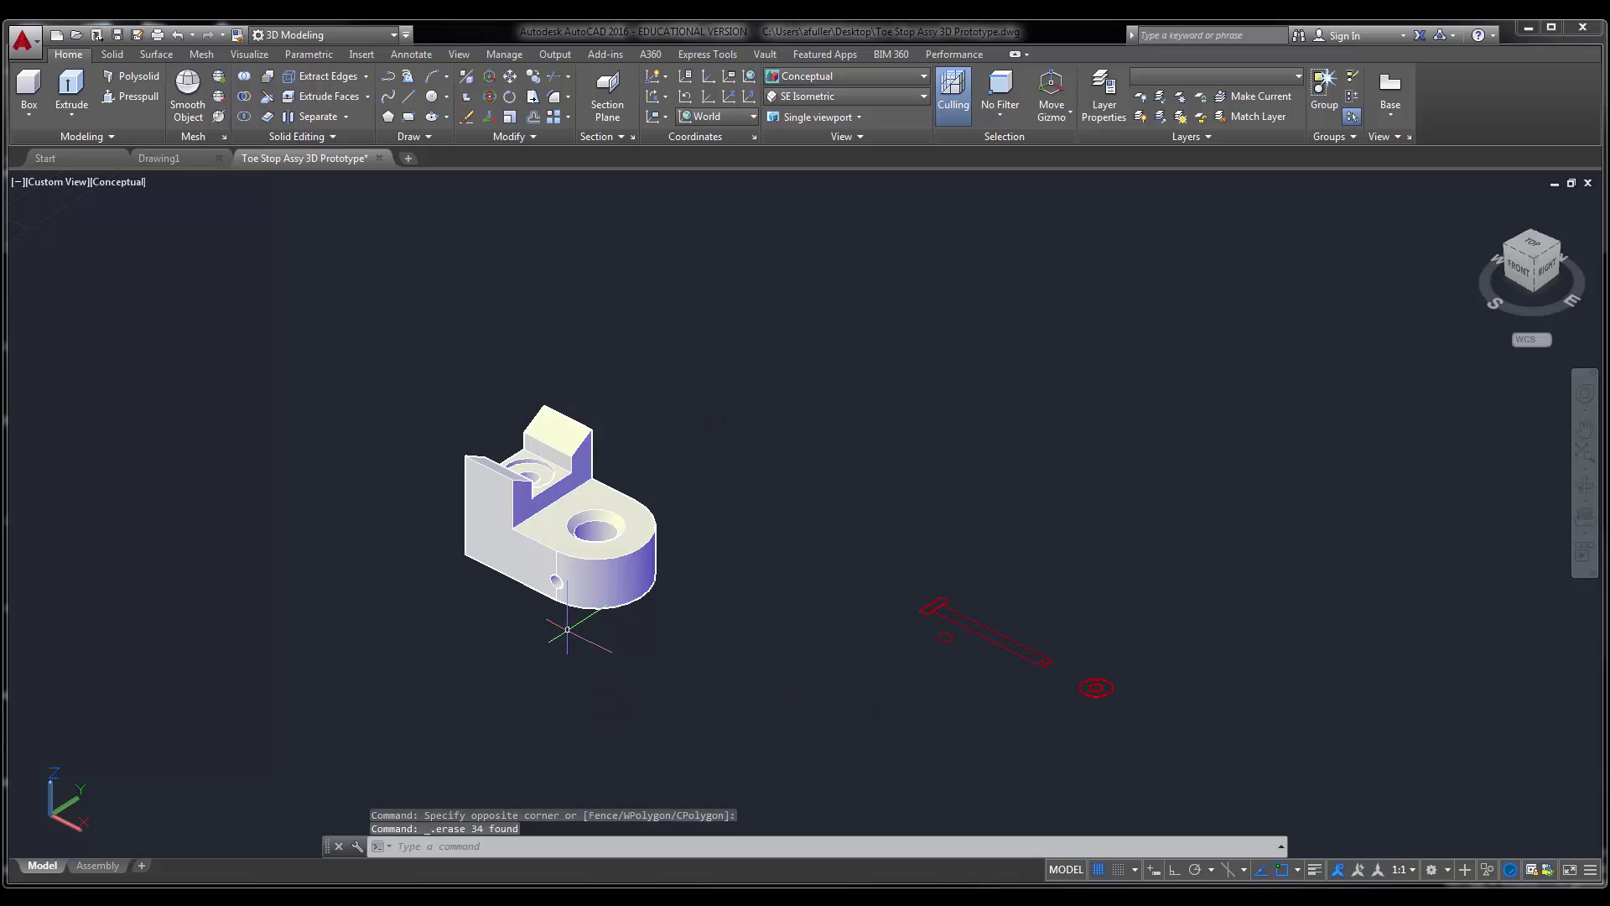
scroll(567, 630, up, 4)
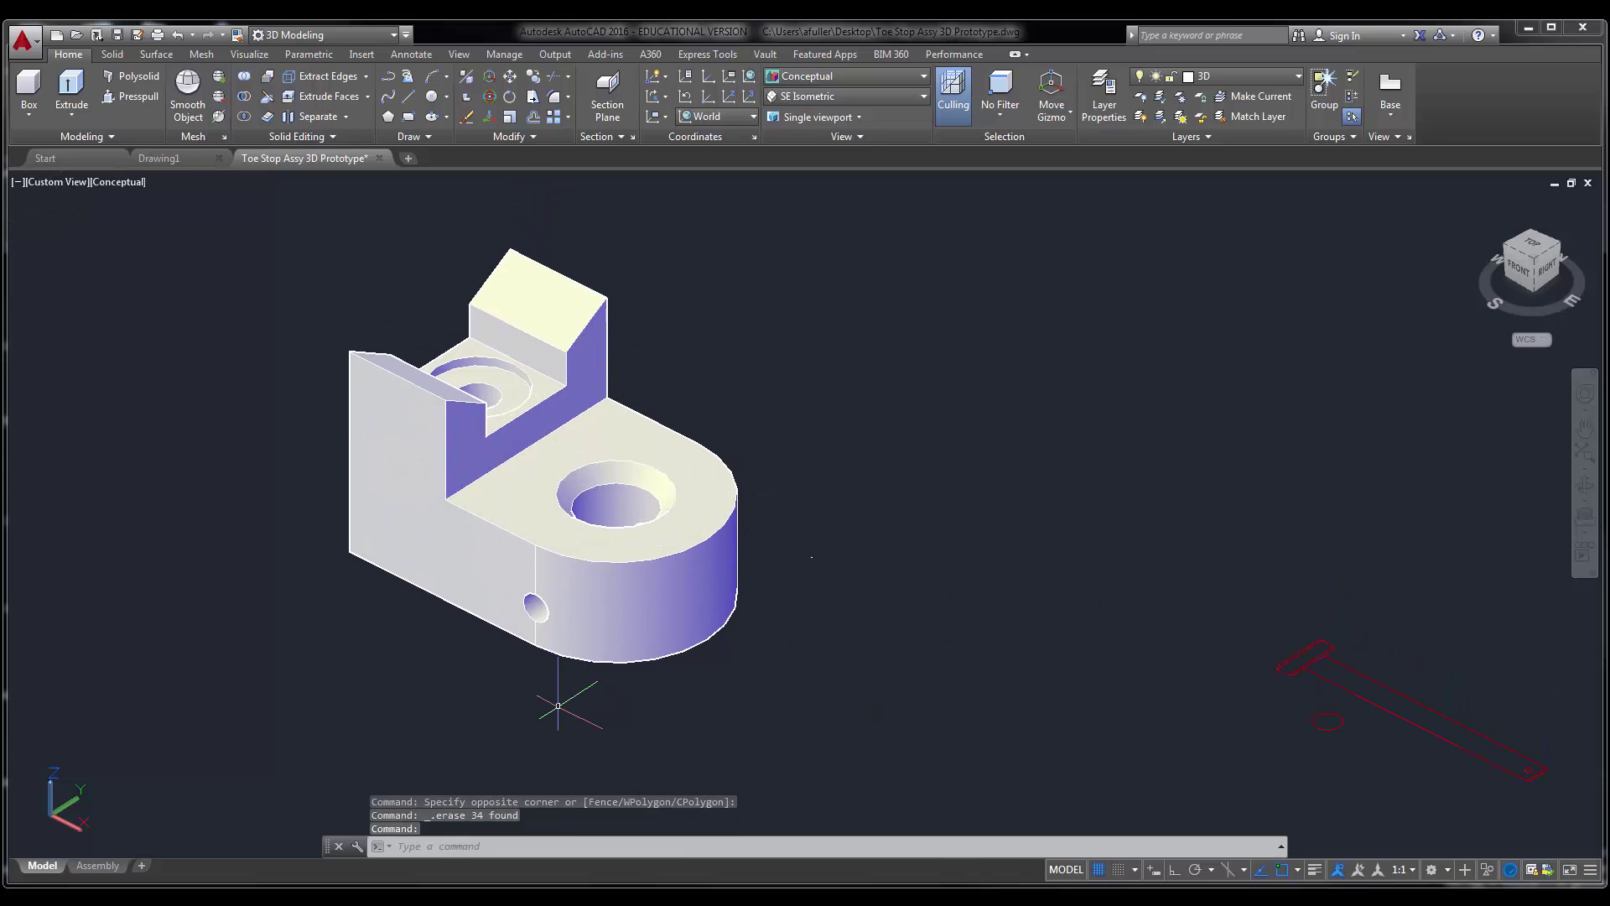